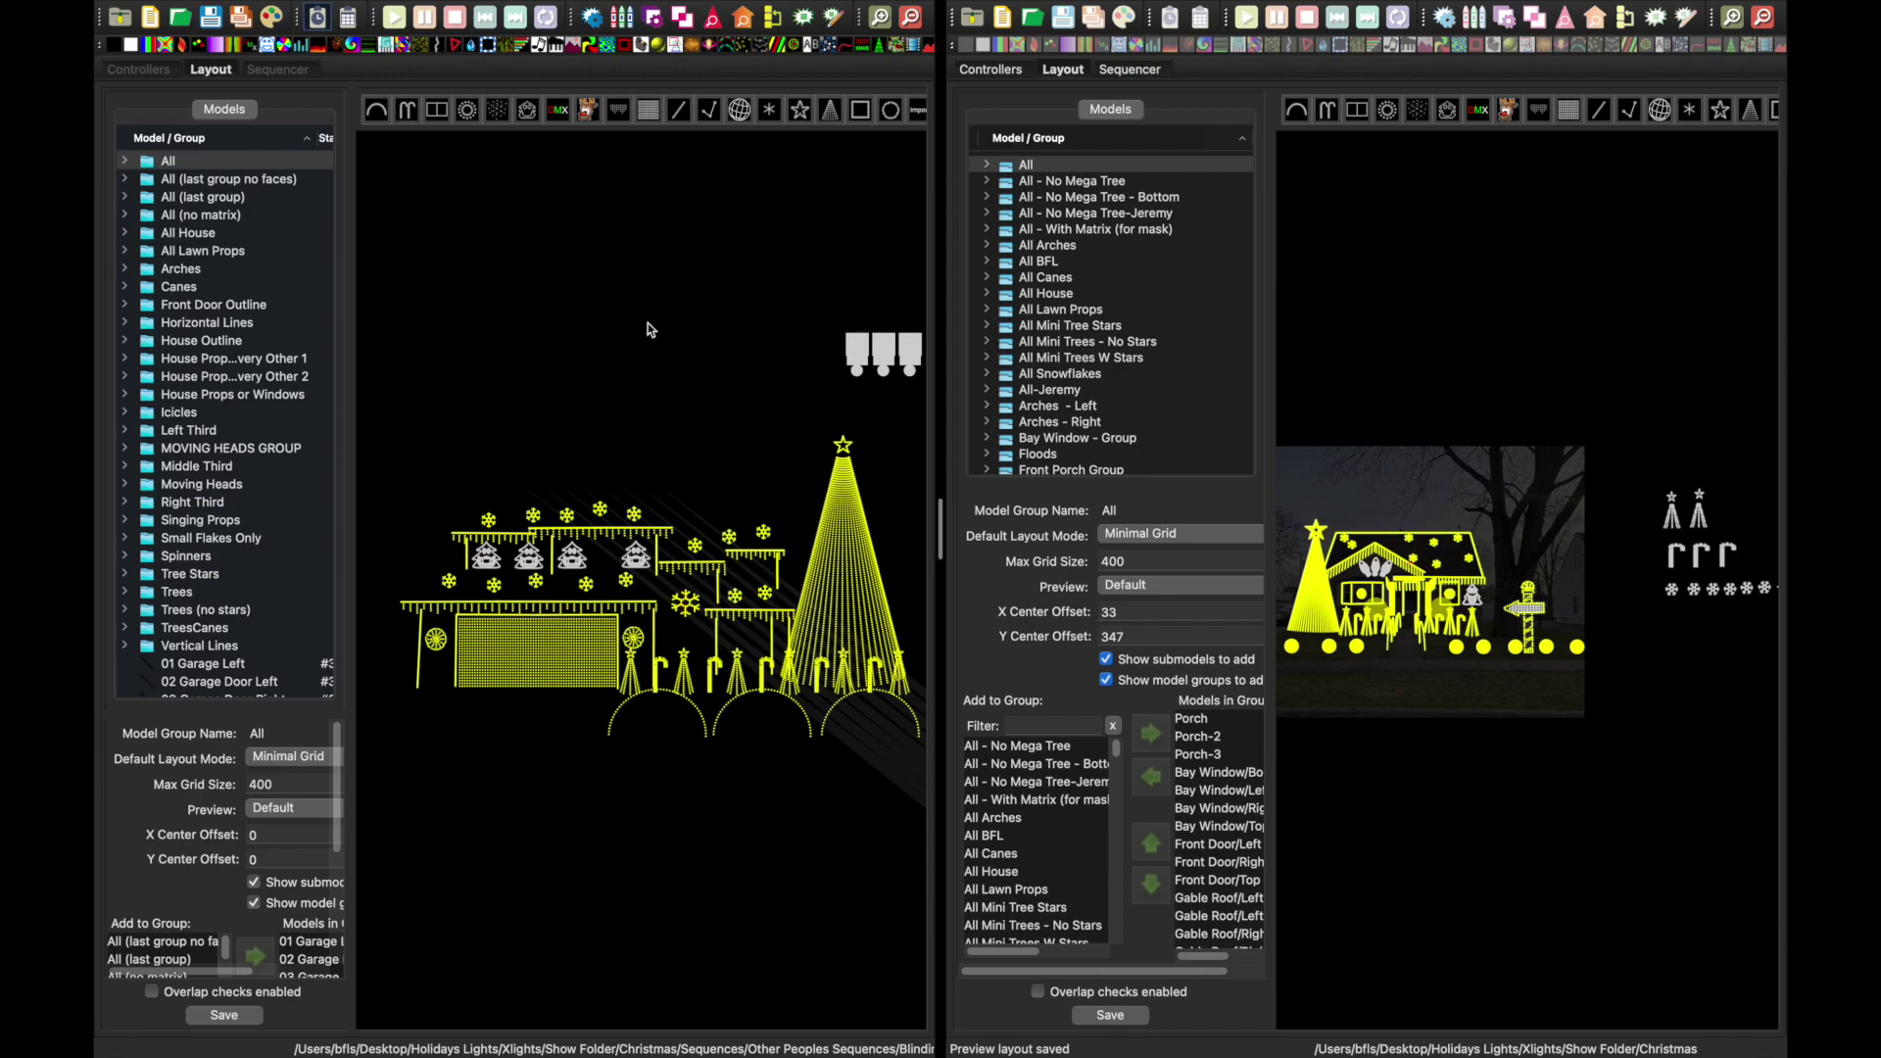
- Switch the left window from Layout to Sequencer to show the Display Elements list
click(280, 70)
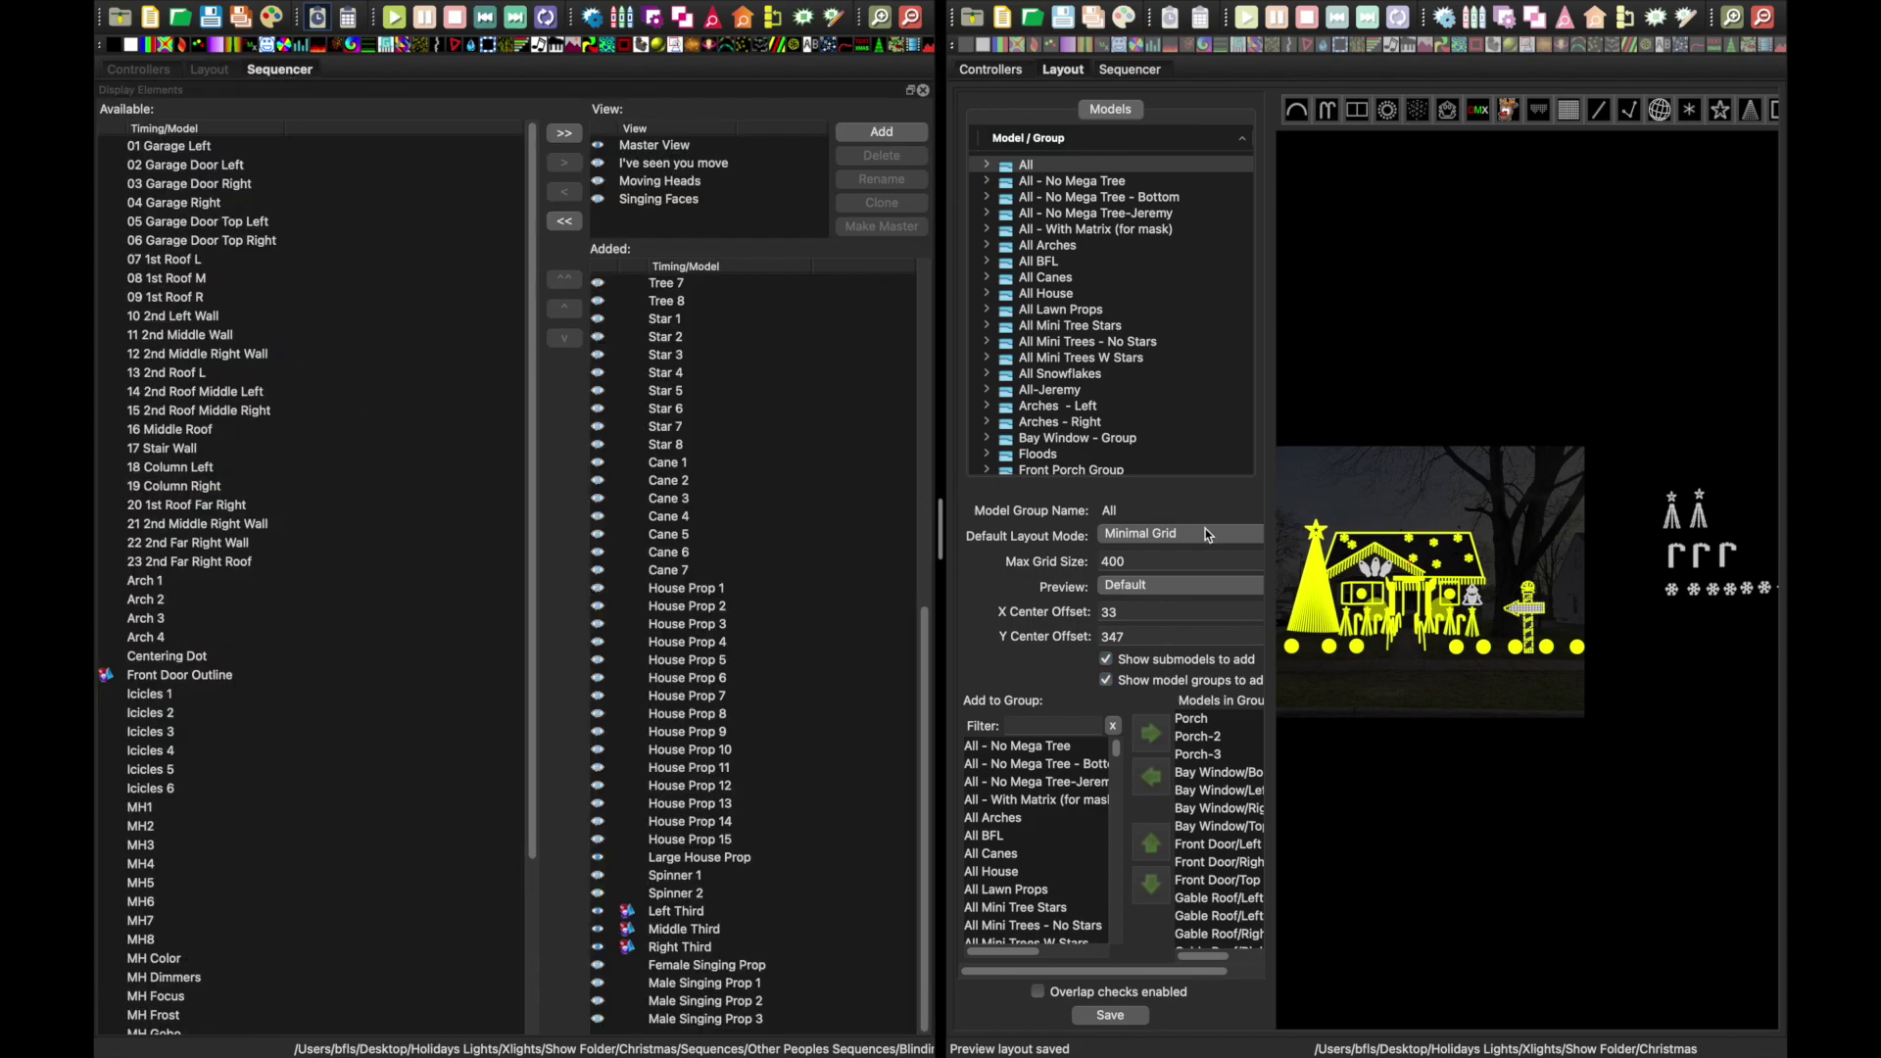
- In the right window's Sequencer, create a musical sequence using Media Folder/Audio/Blinding Lights.mp3
click(1130, 69)
mouse_move(181, 7)
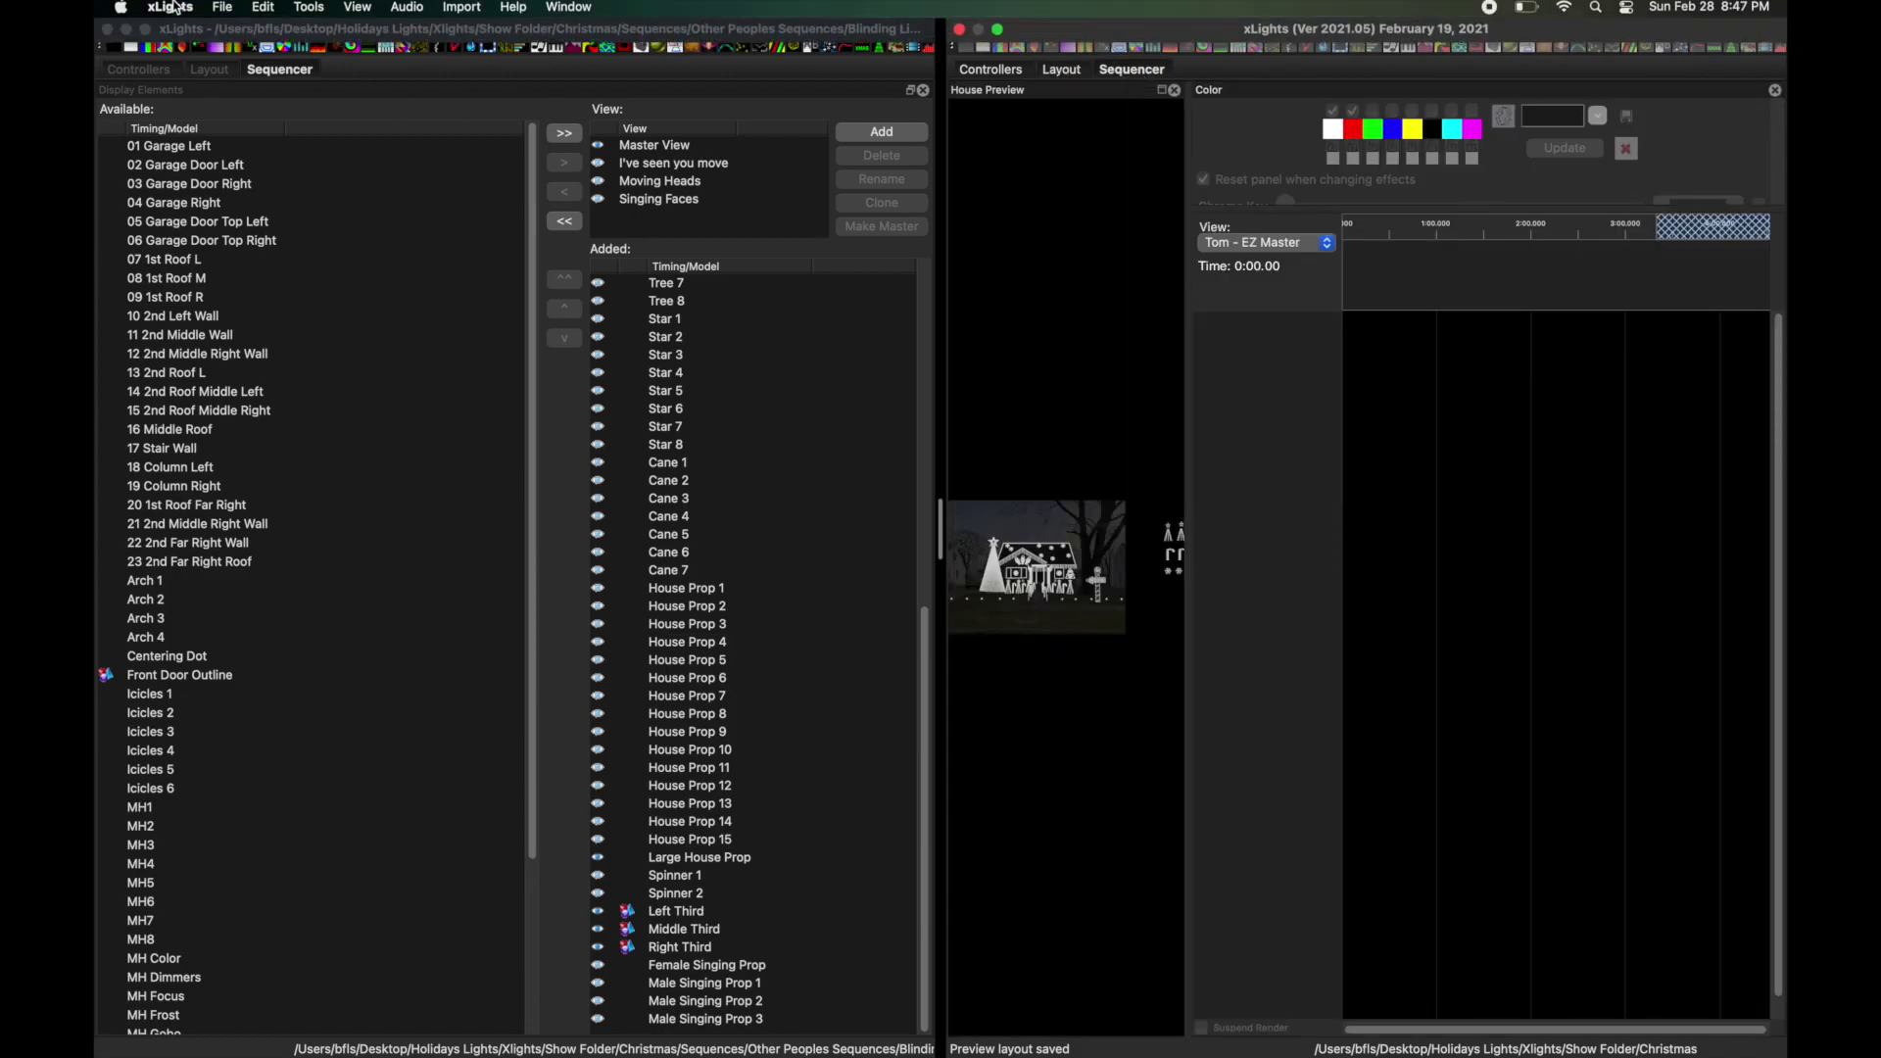
click(237, 14)
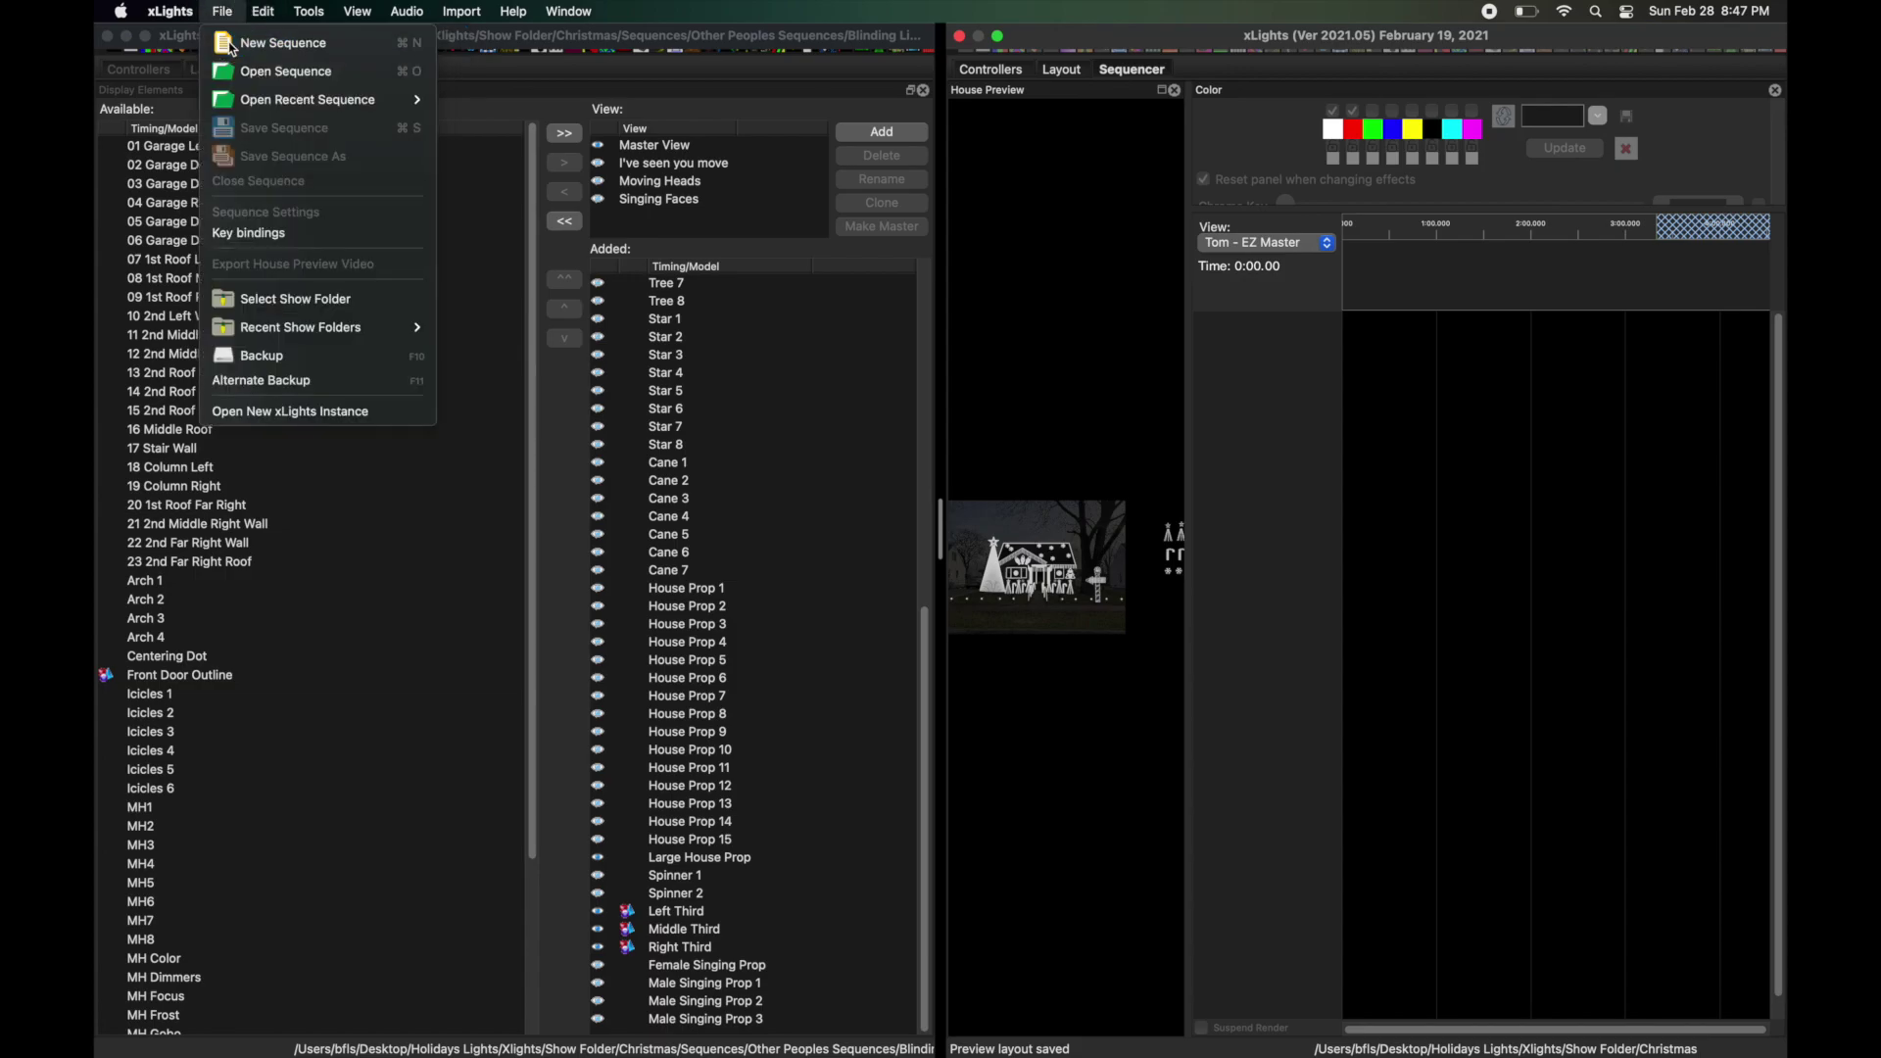
click(264, 43)
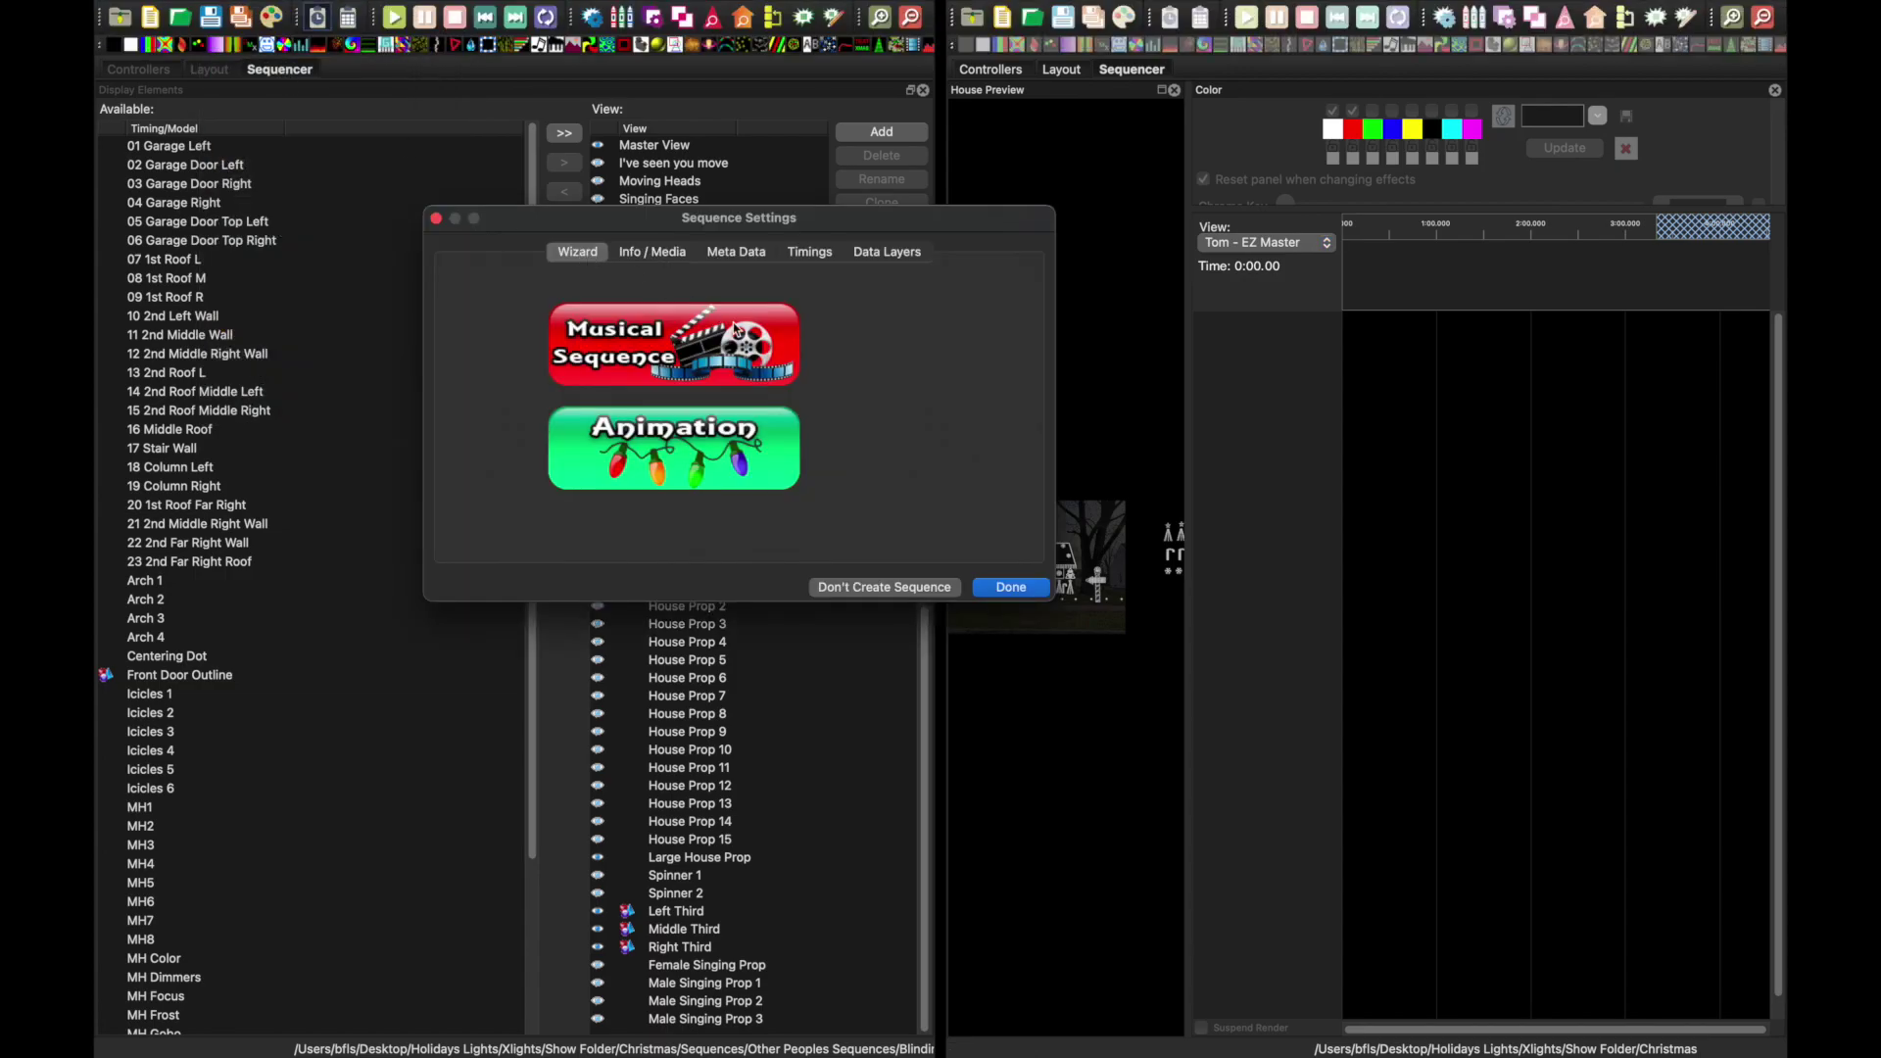
click(736, 330)
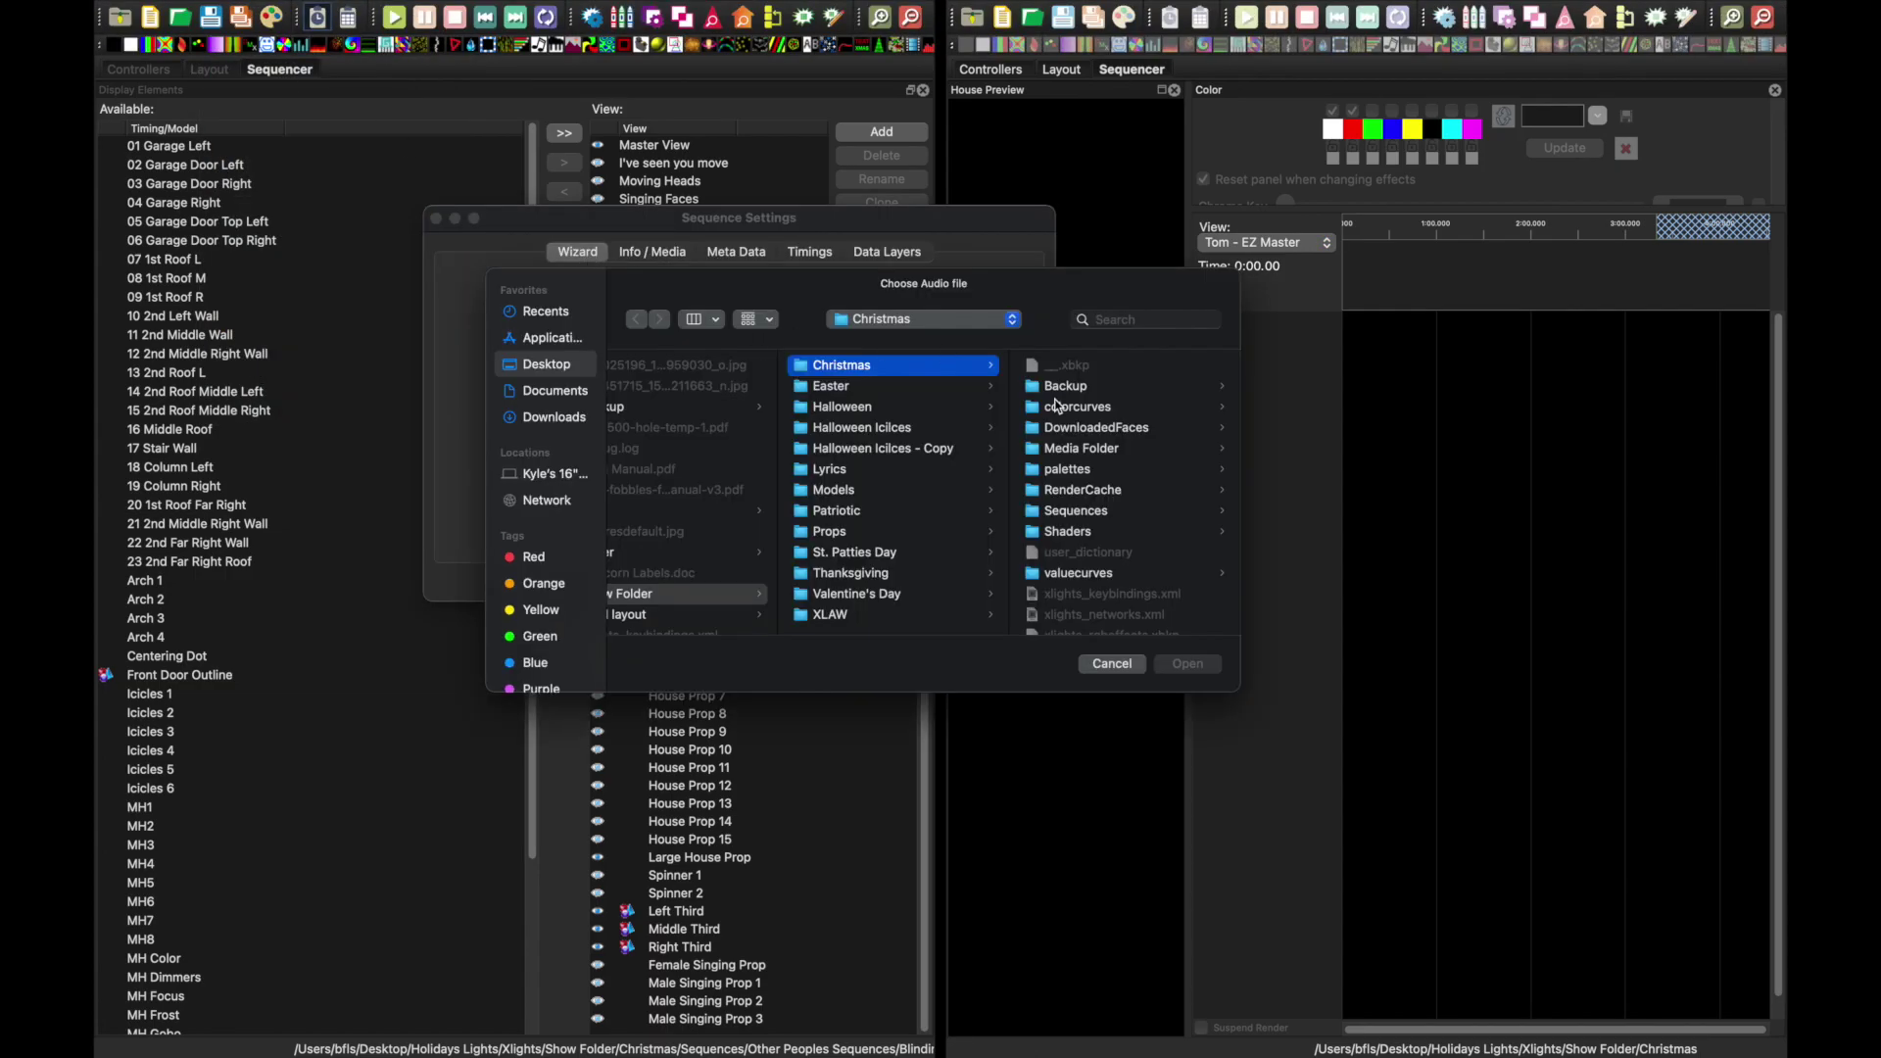
click(1107, 449)
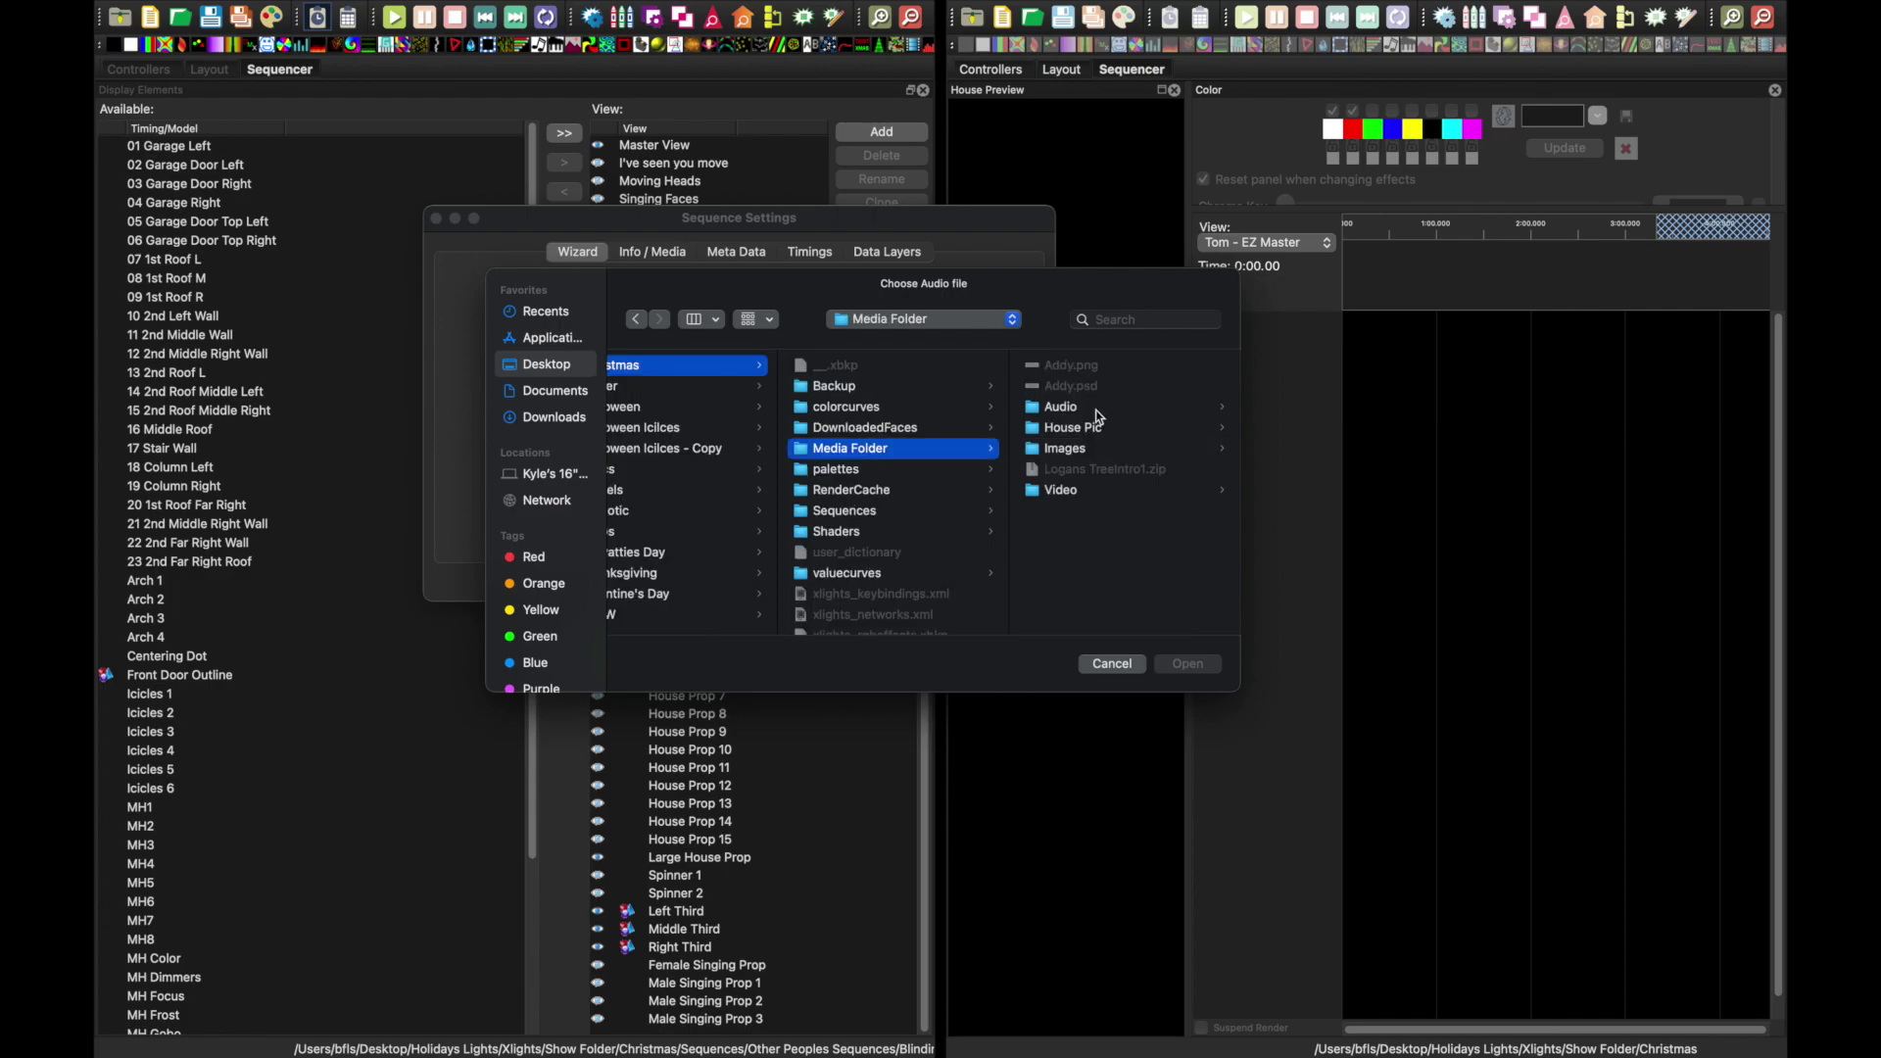
click(1096, 410)
click(1104, 431)
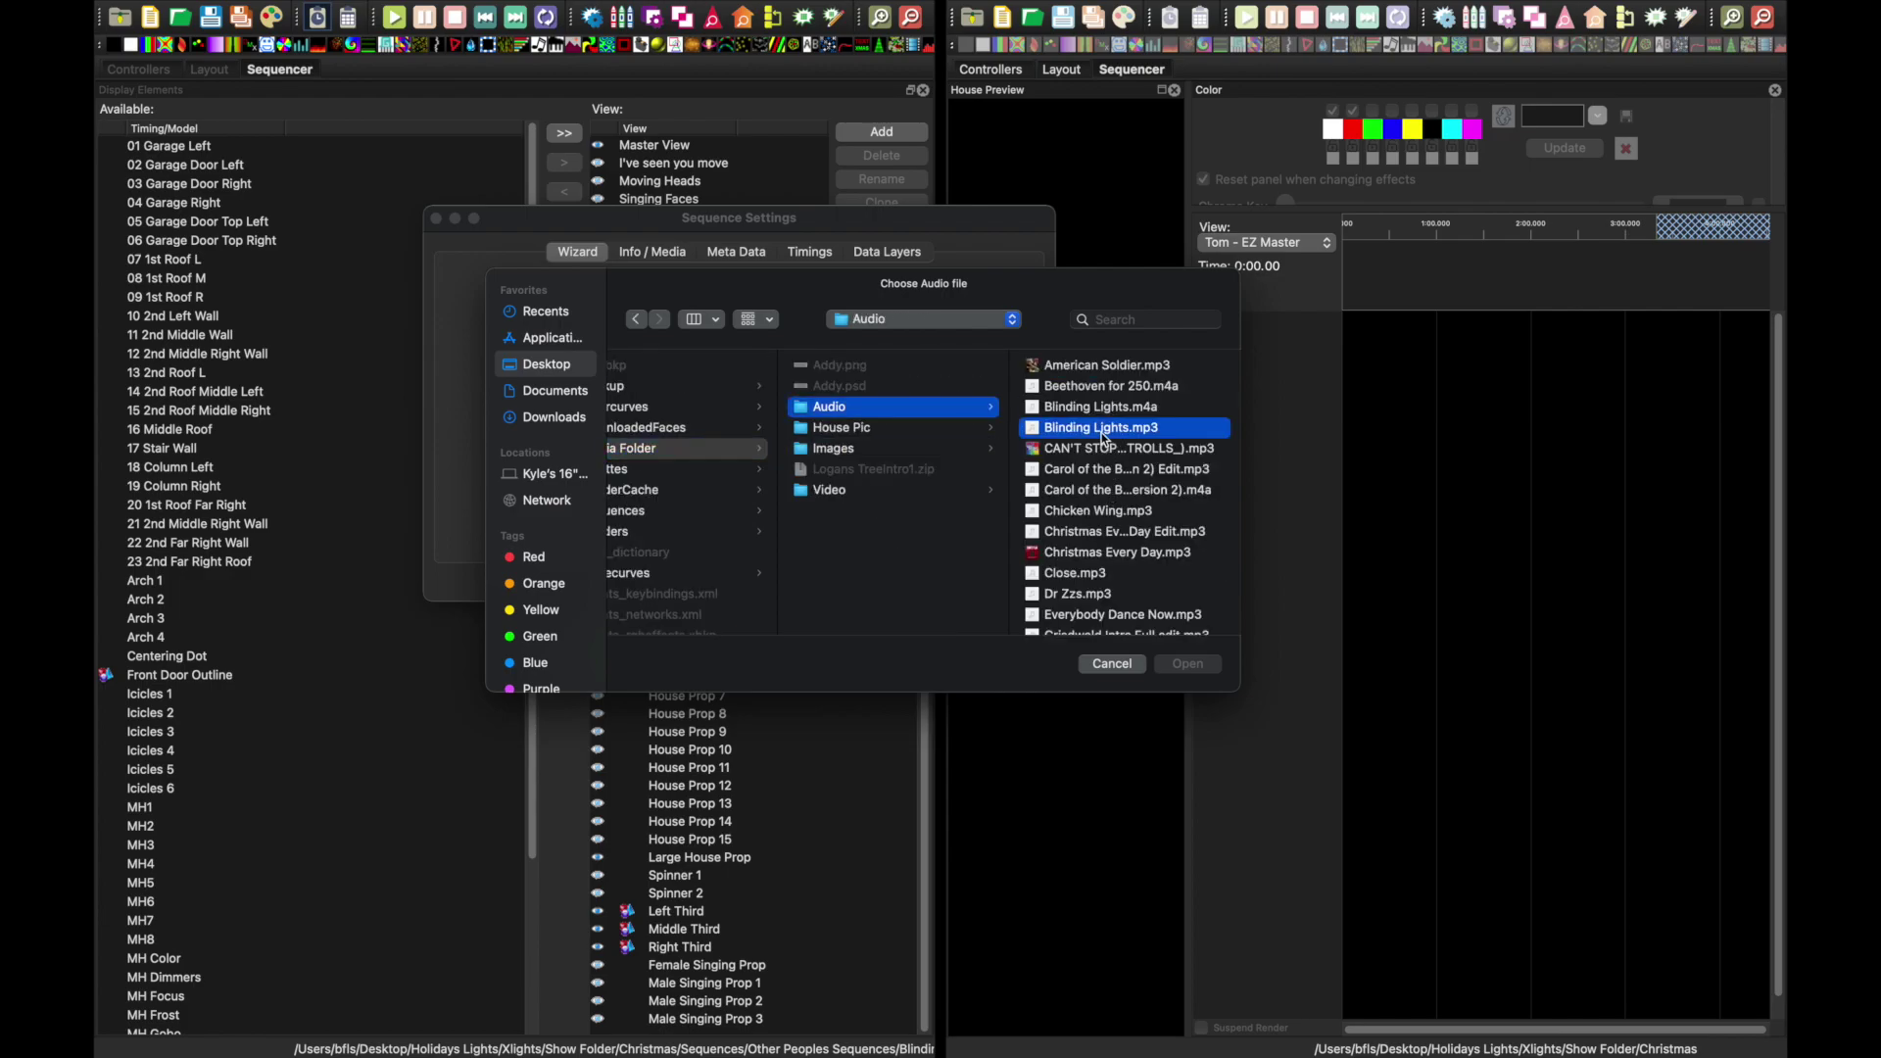
click(1188, 665)
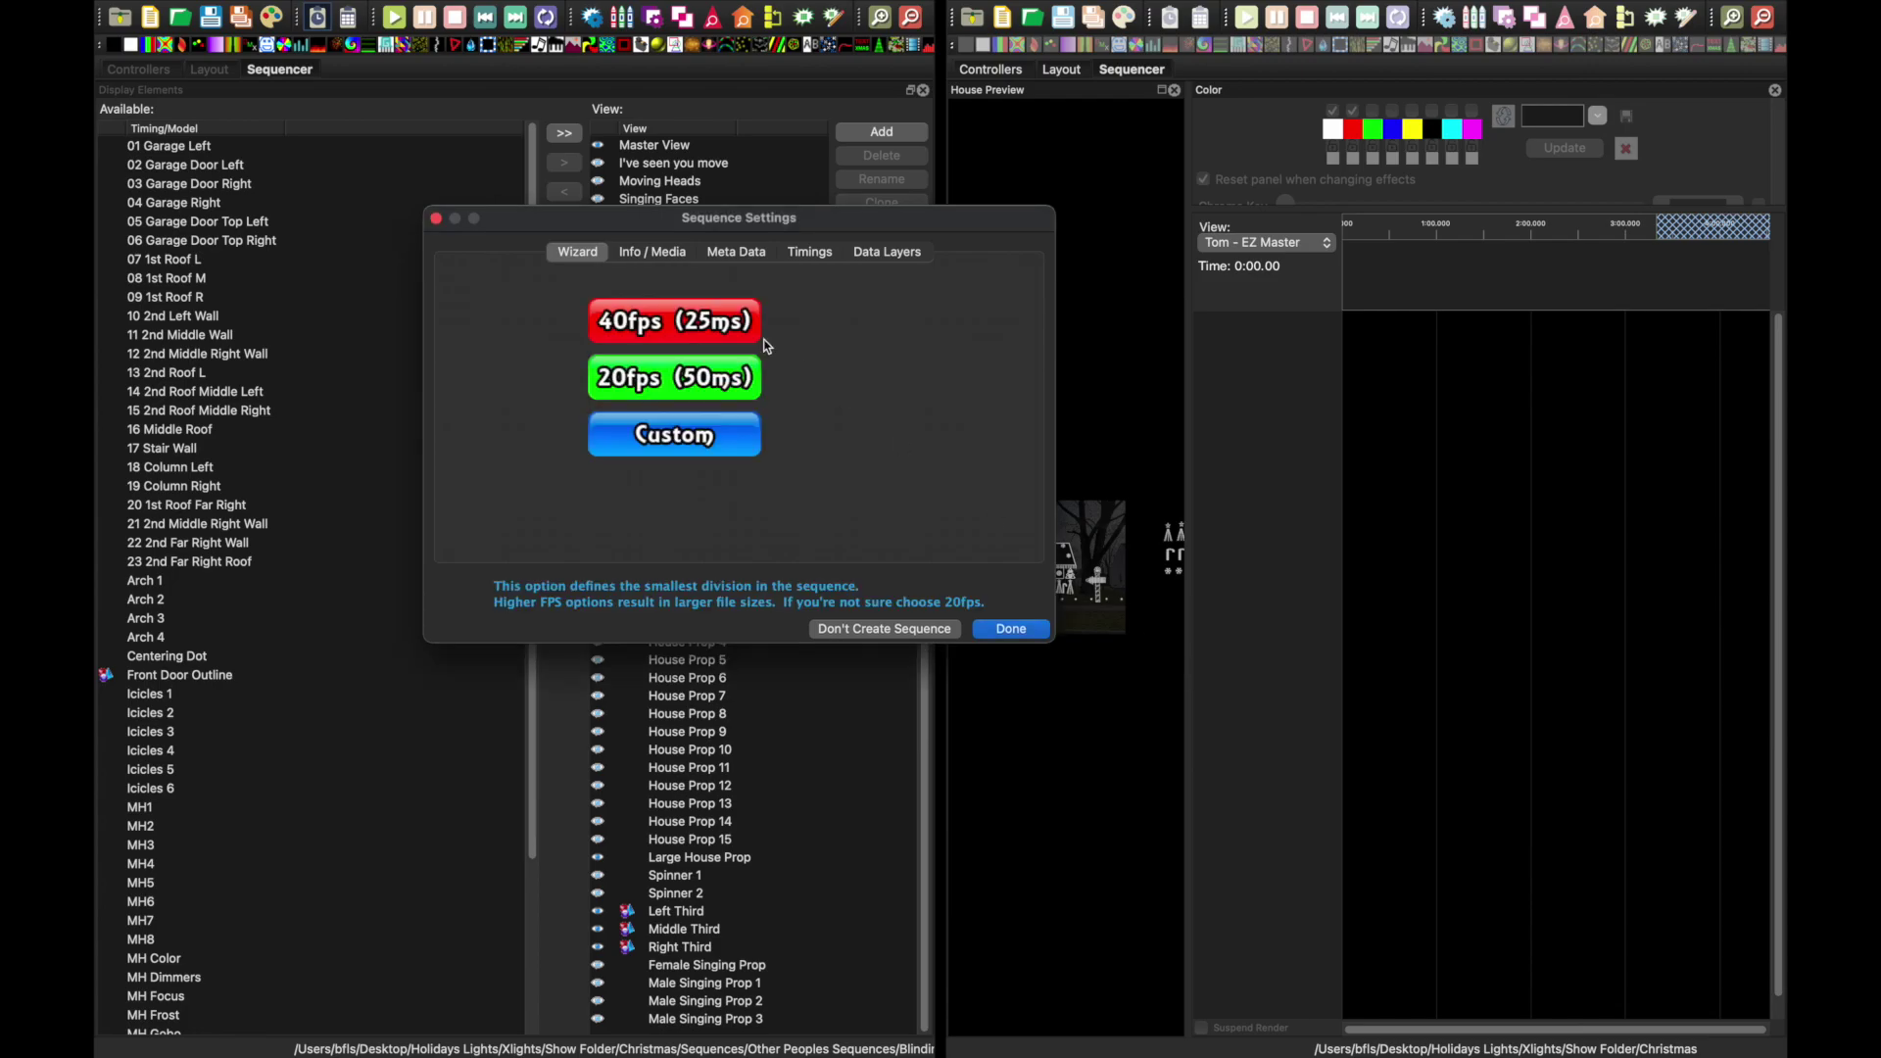
click(1010, 629)
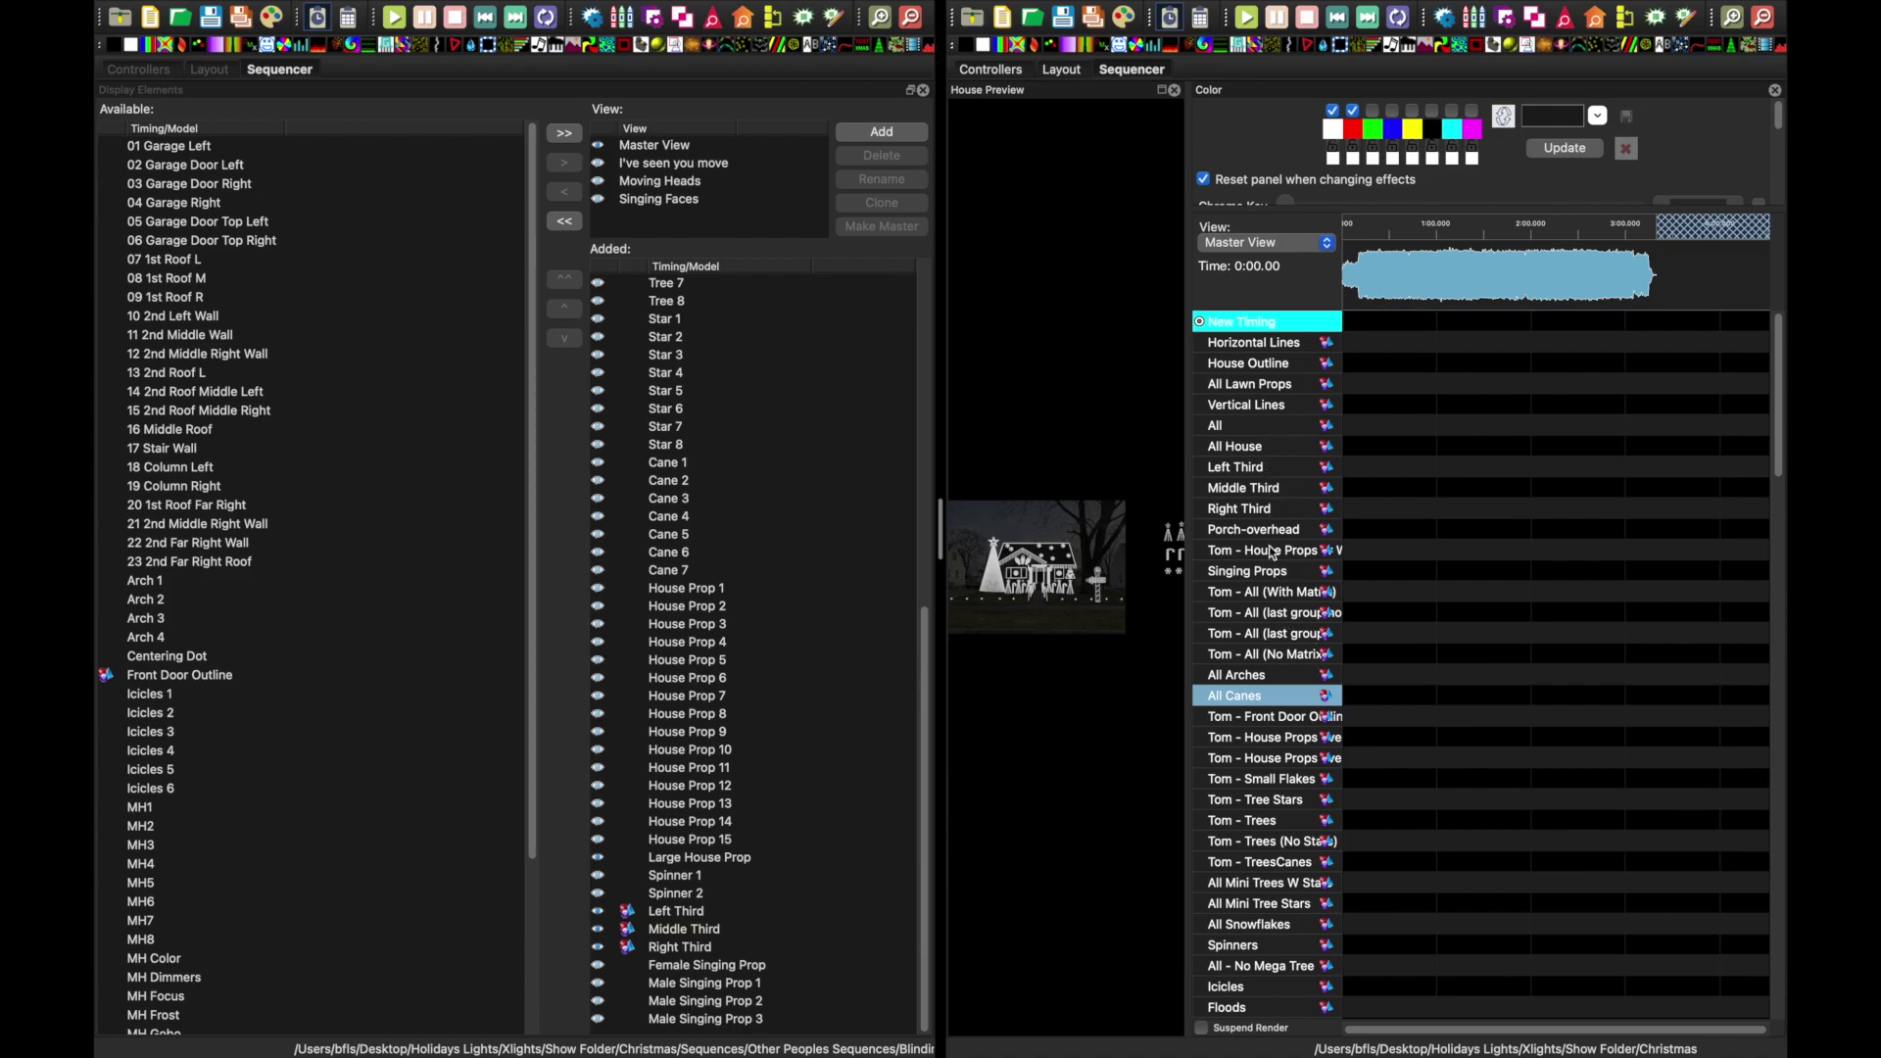
- Set the display elements to the Tom - EZ Master view, listing groups like Singing Props and Tom - Trees
scroll(799, 558, up, 10)
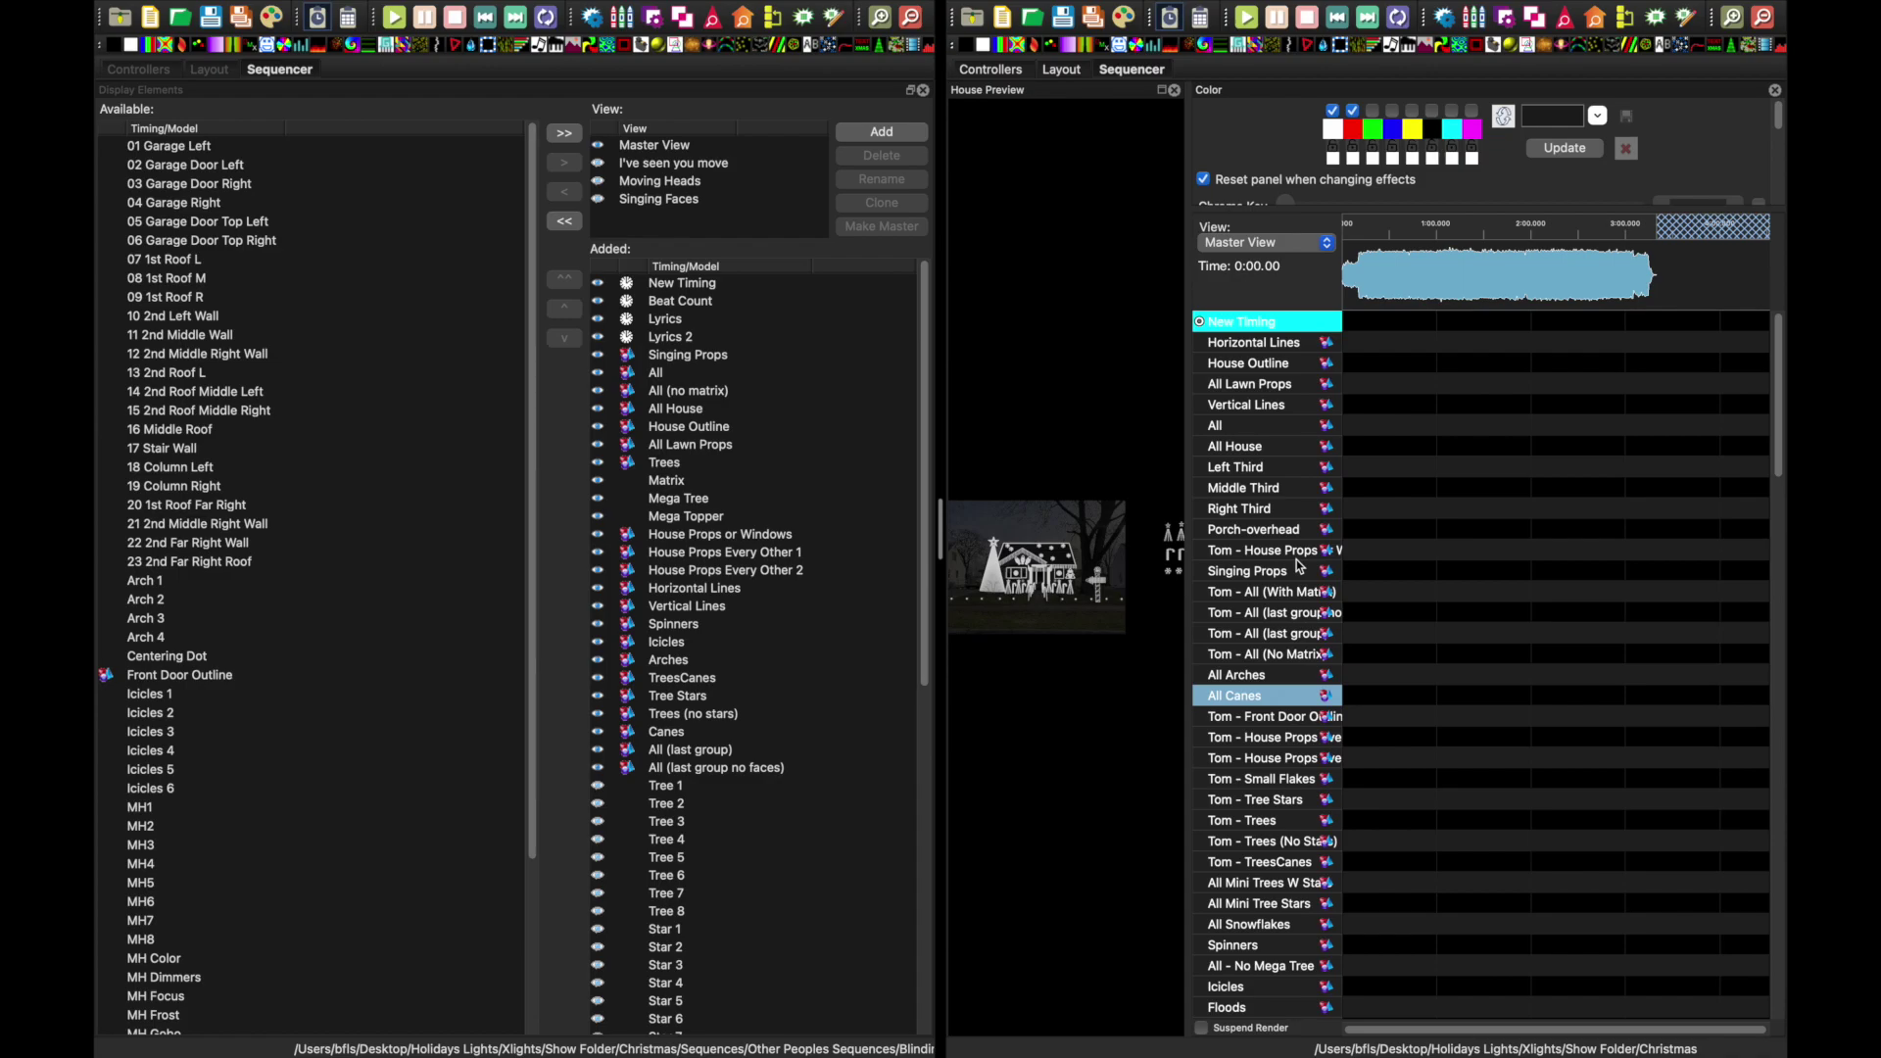
right_click(1297, 557)
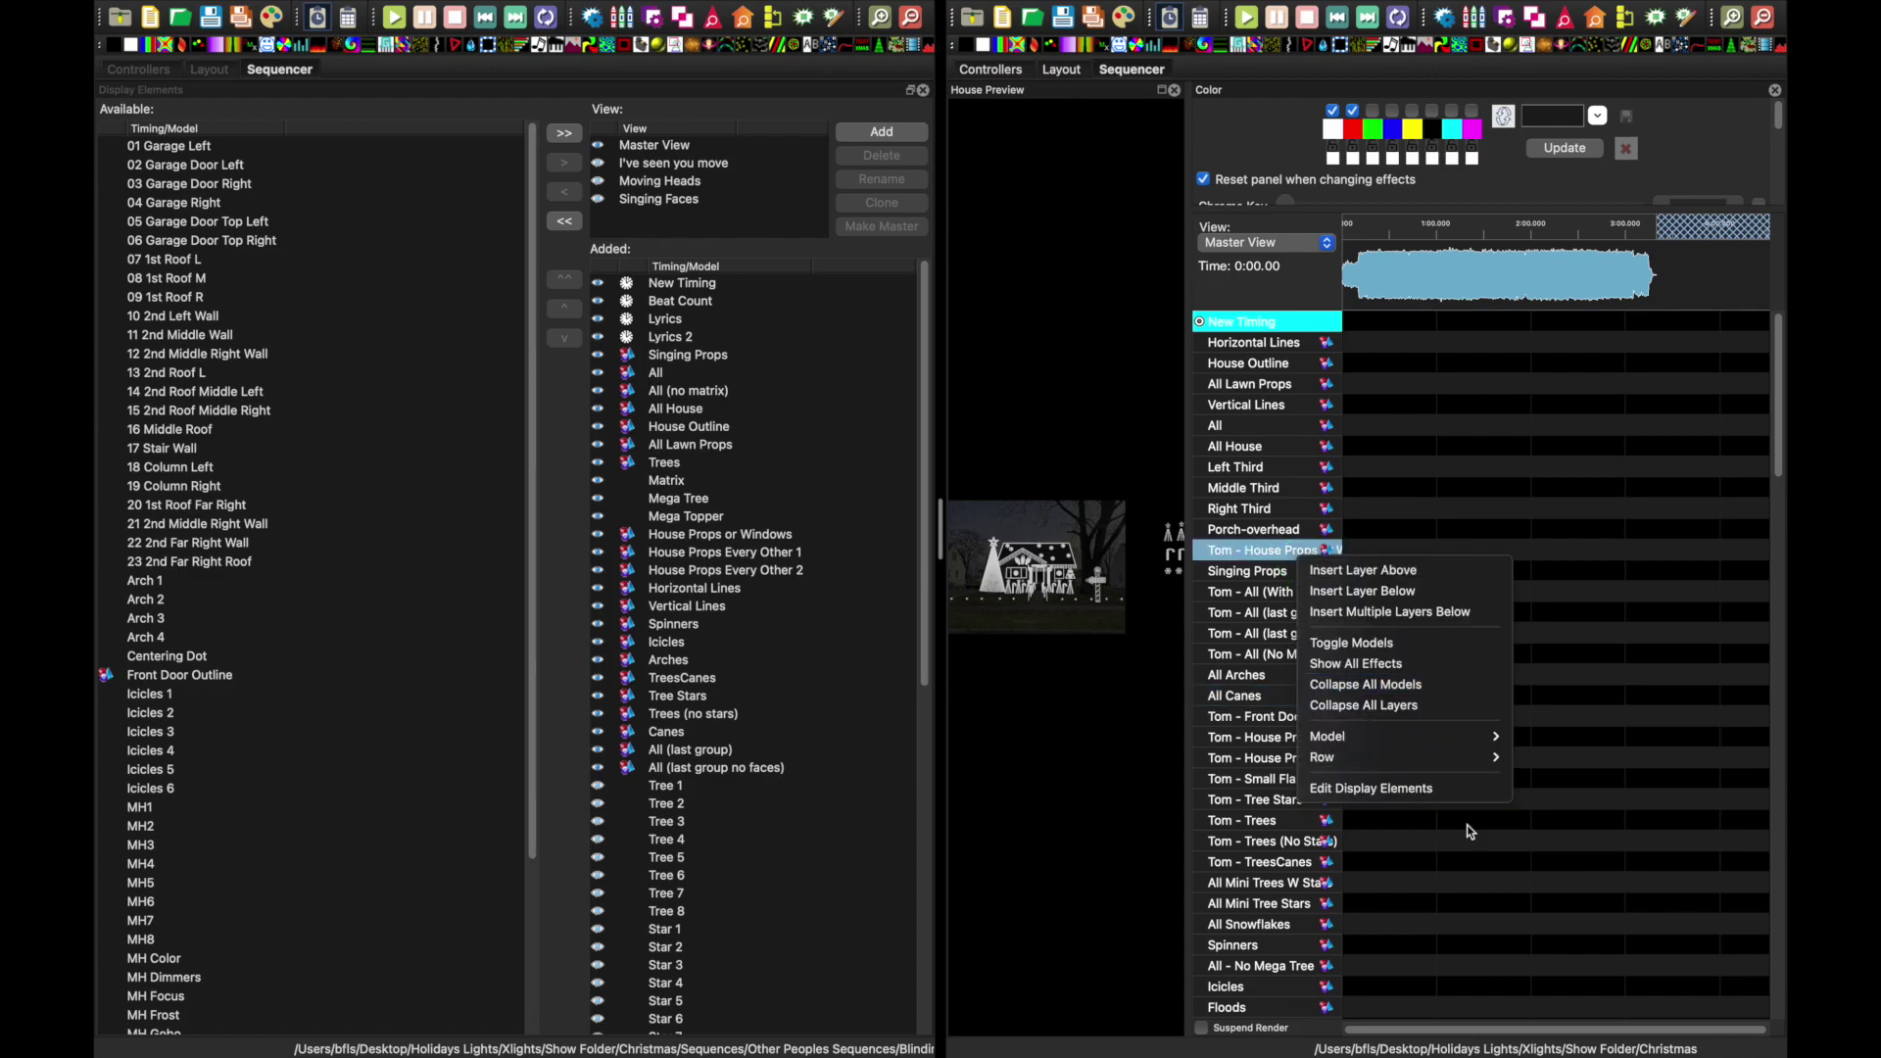
click(1450, 789)
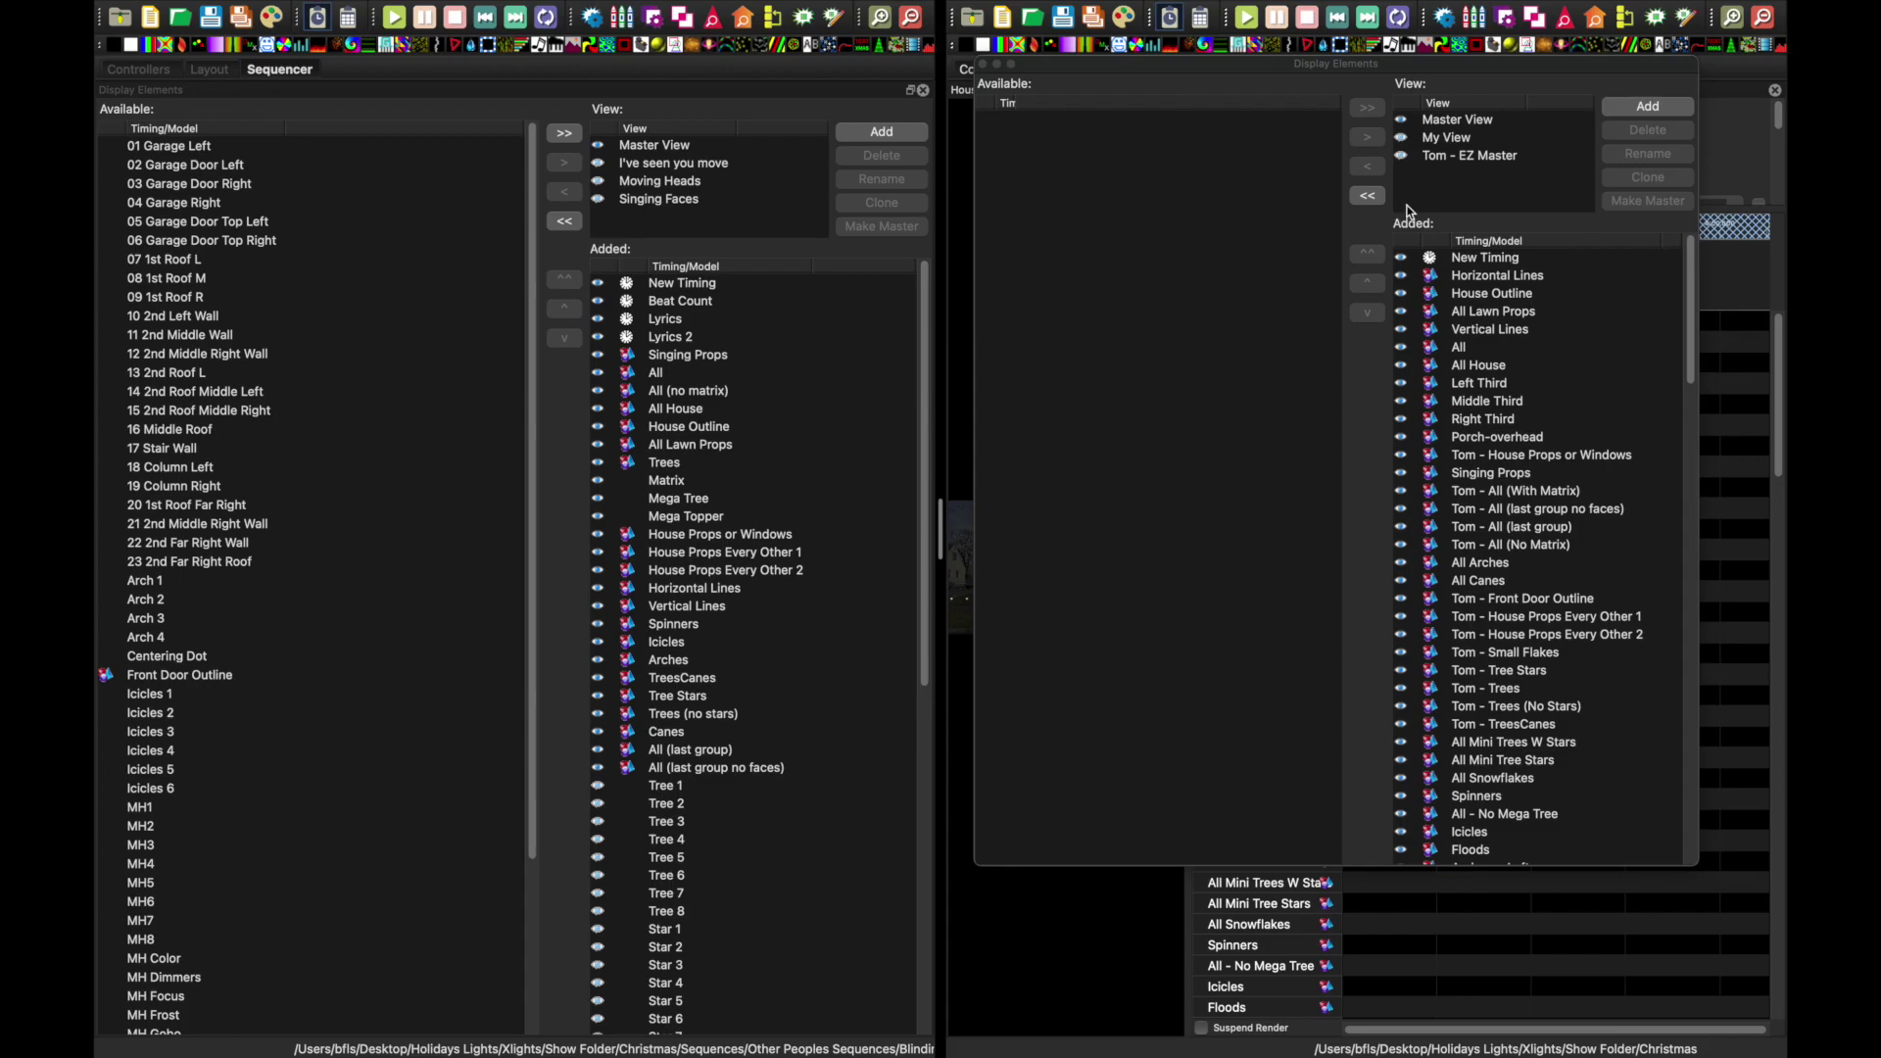
click(1487, 158)
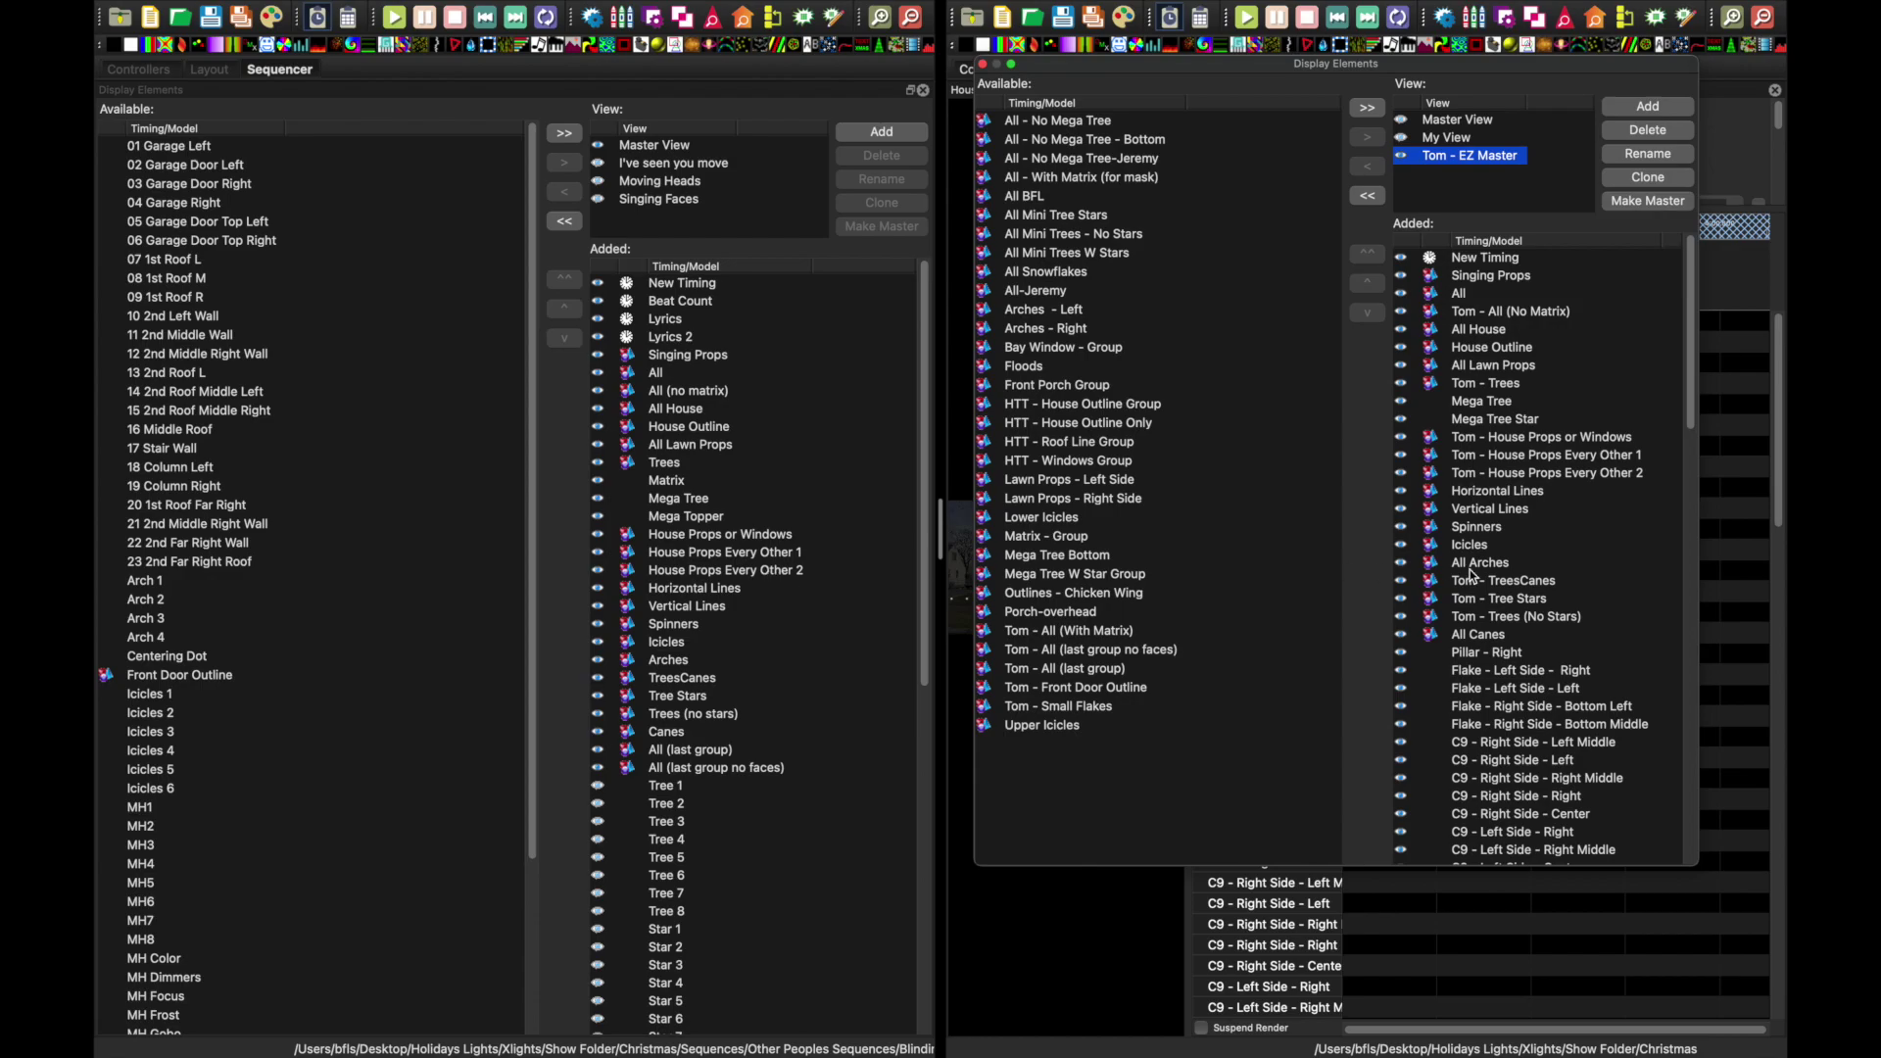
click(984, 65)
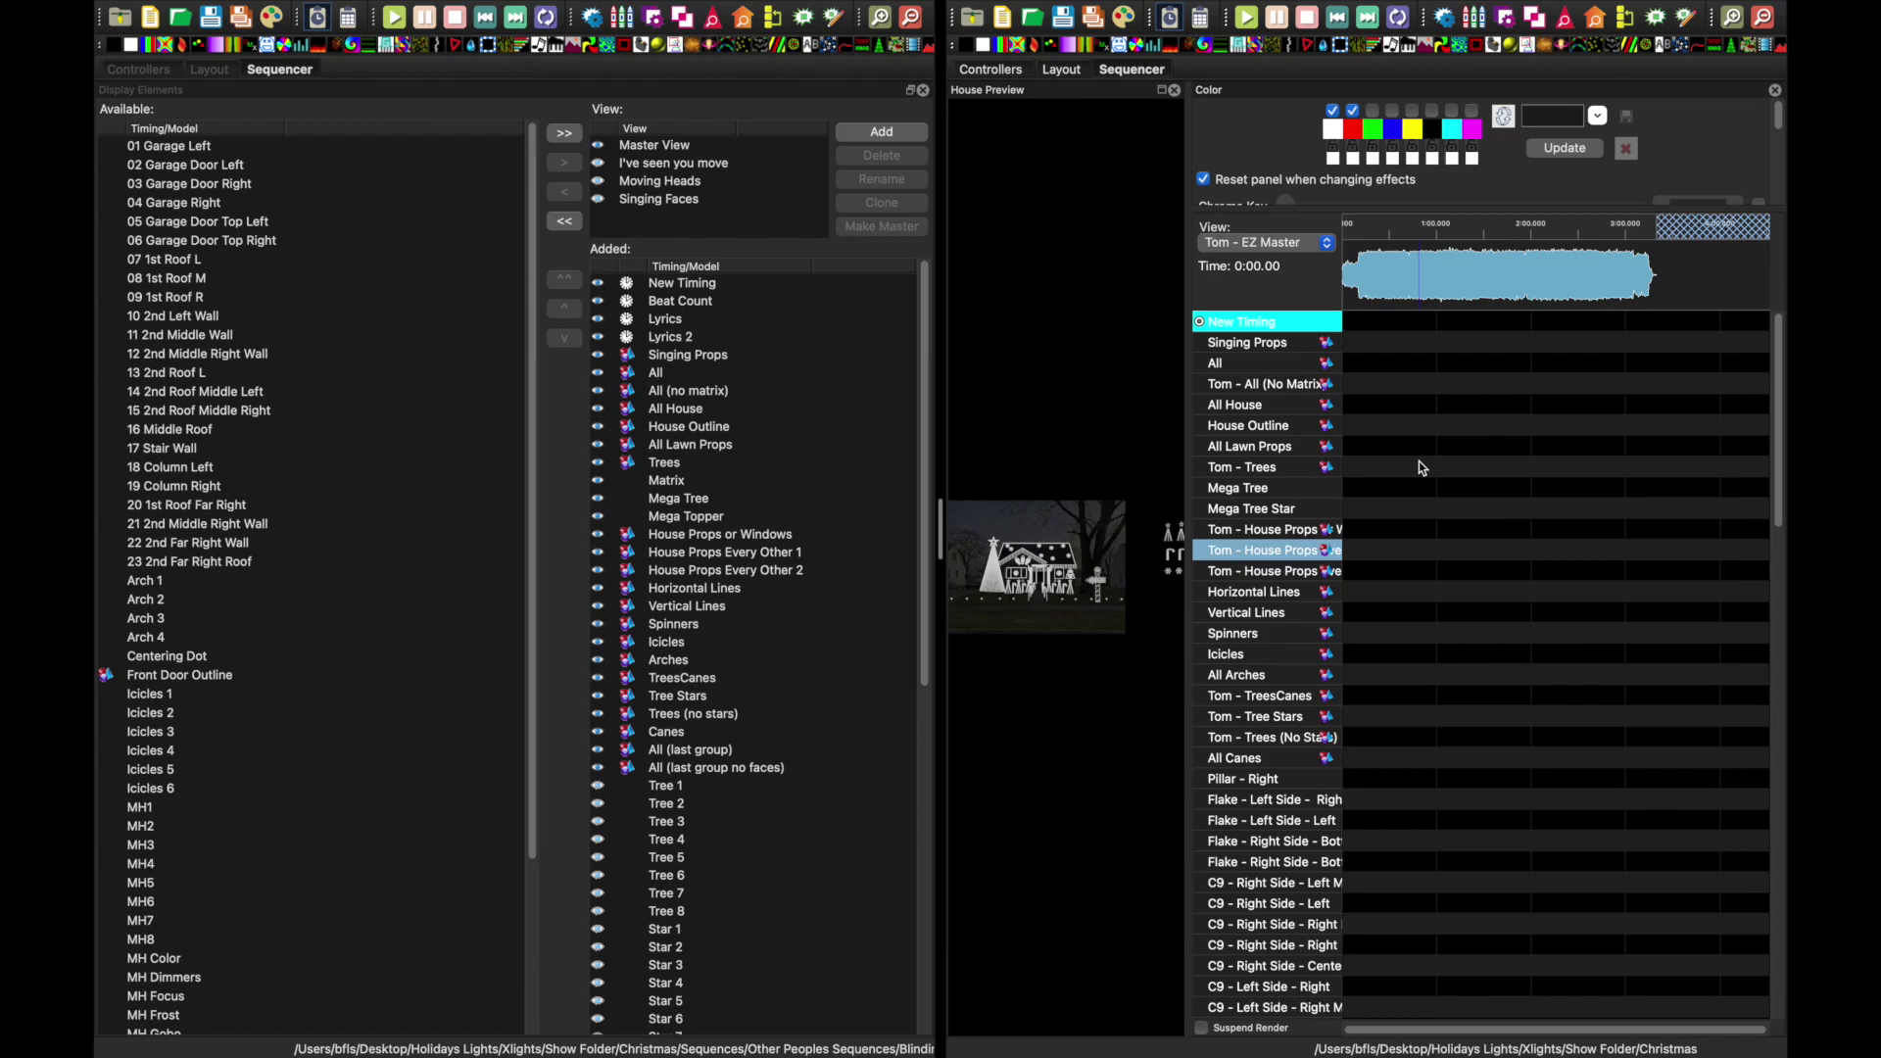
- Import effects from Desktop's EZ Blinding Lights with Moving Heads.zip, opening its channel mapping
mouse_move(1122, 8)
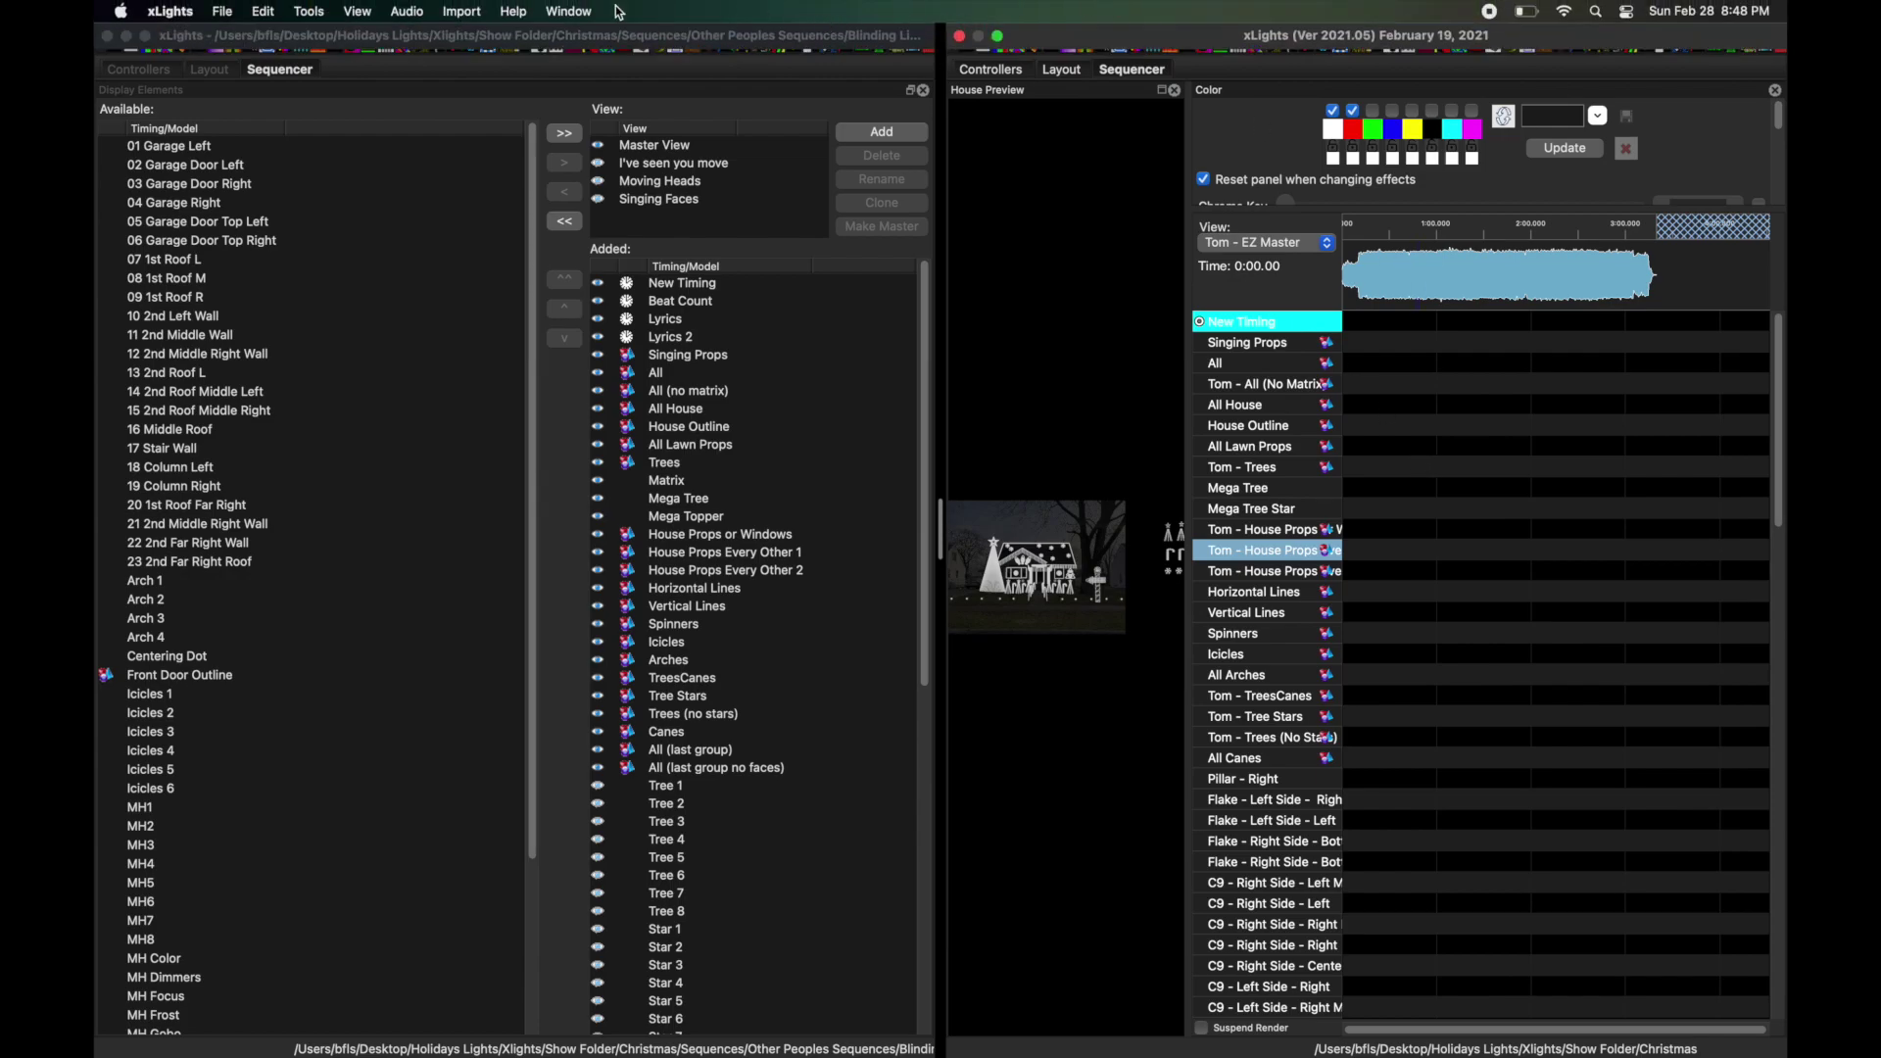
click(464, 12)
click(485, 47)
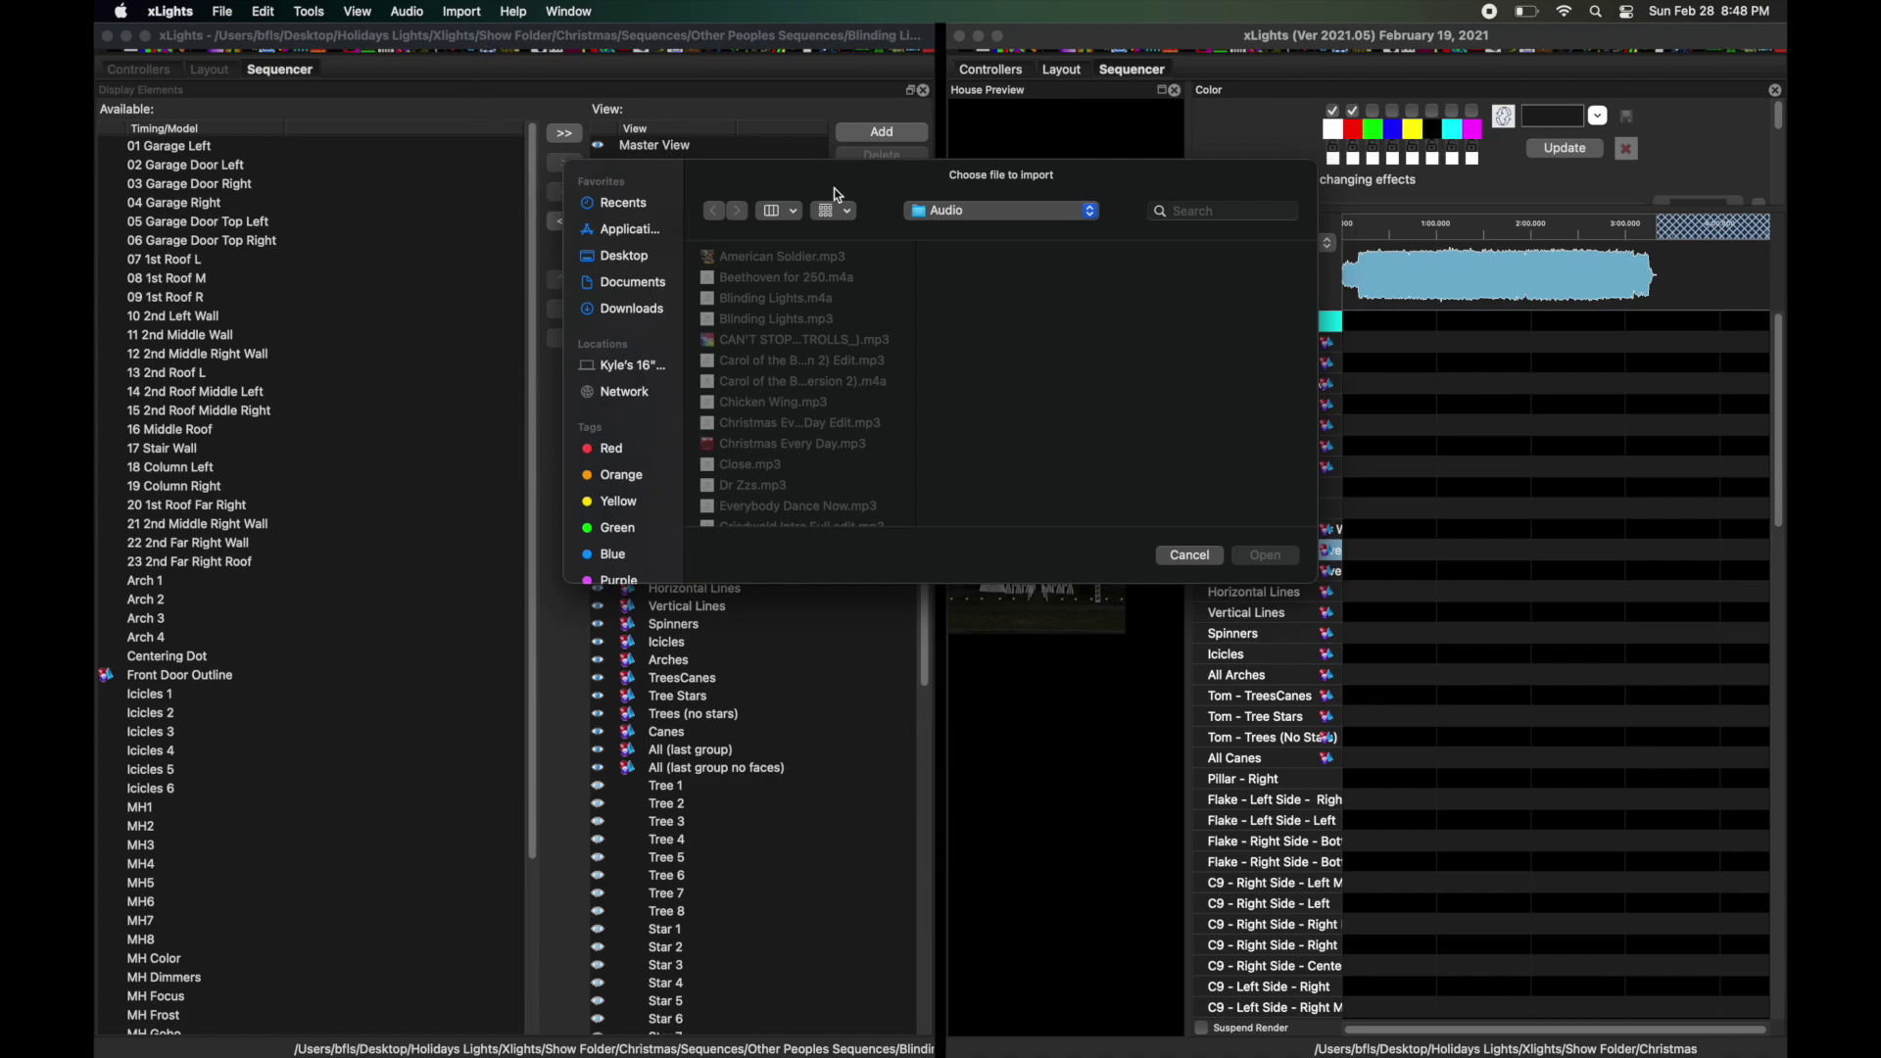
click(635, 259)
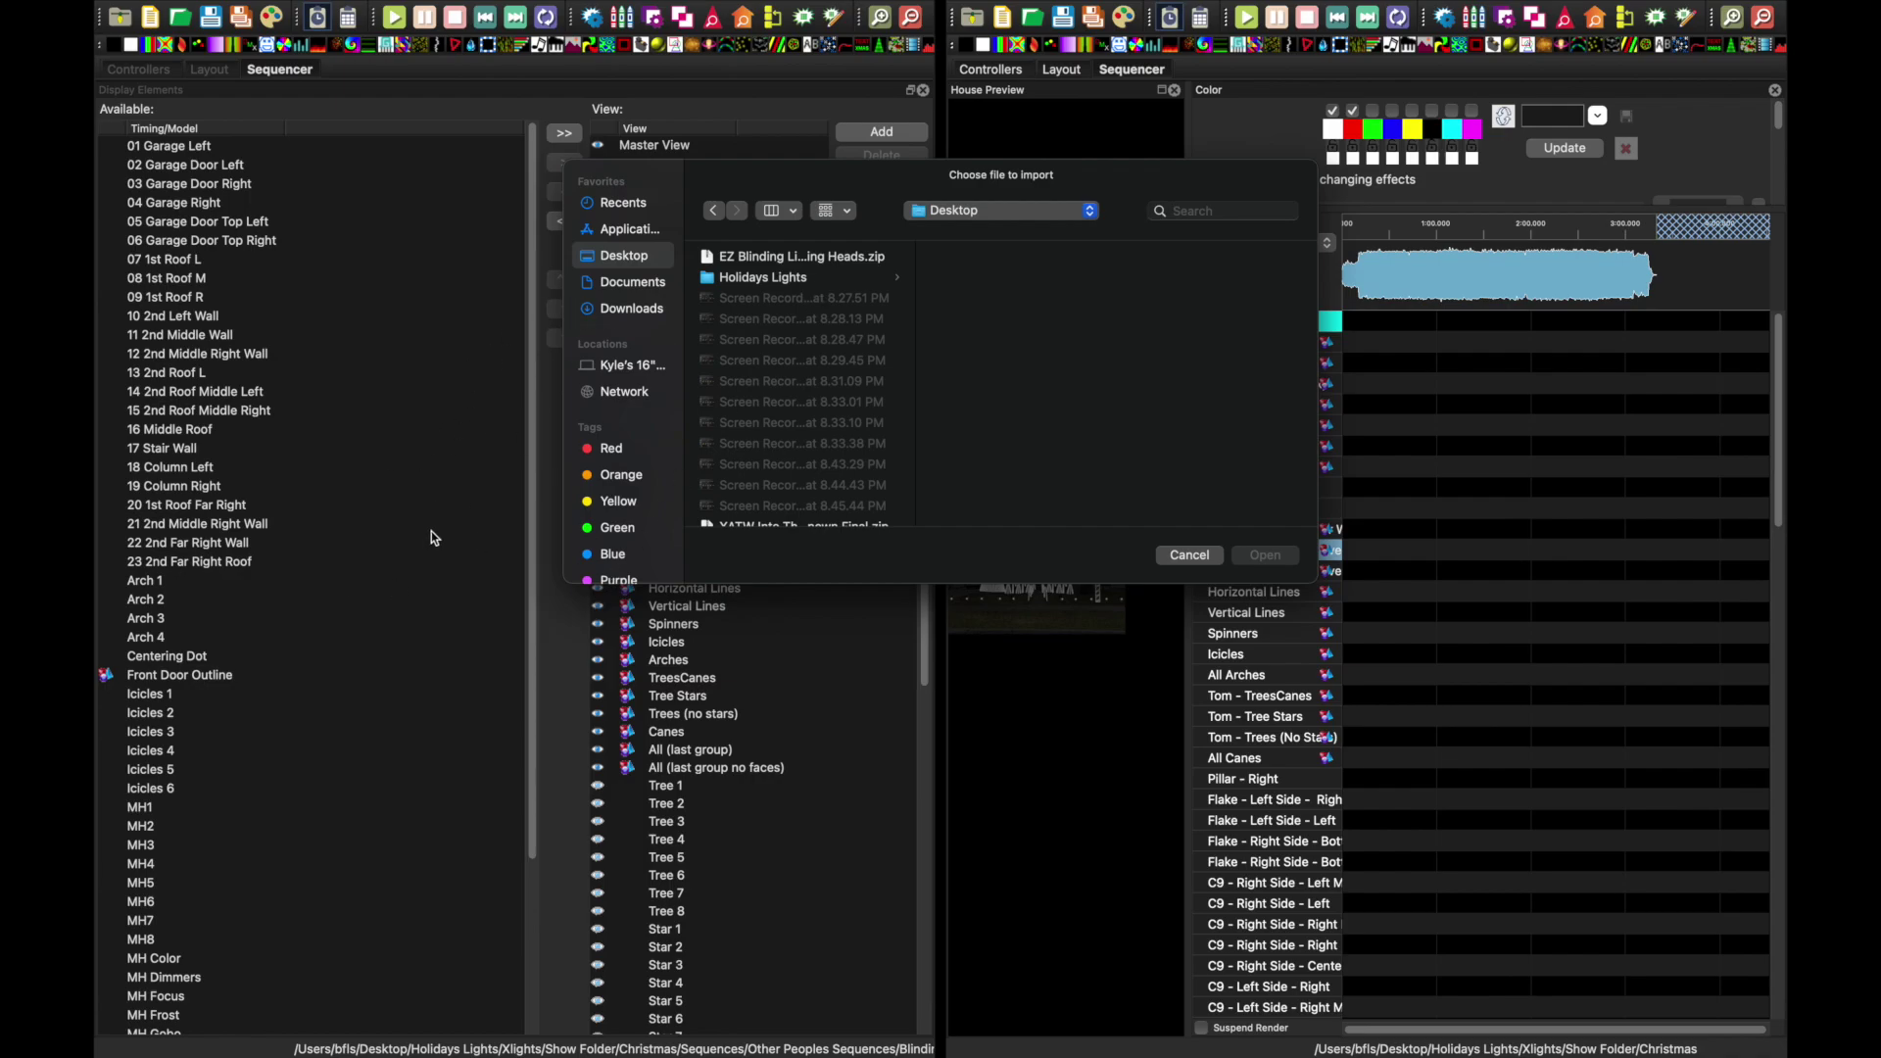
click(821, 258)
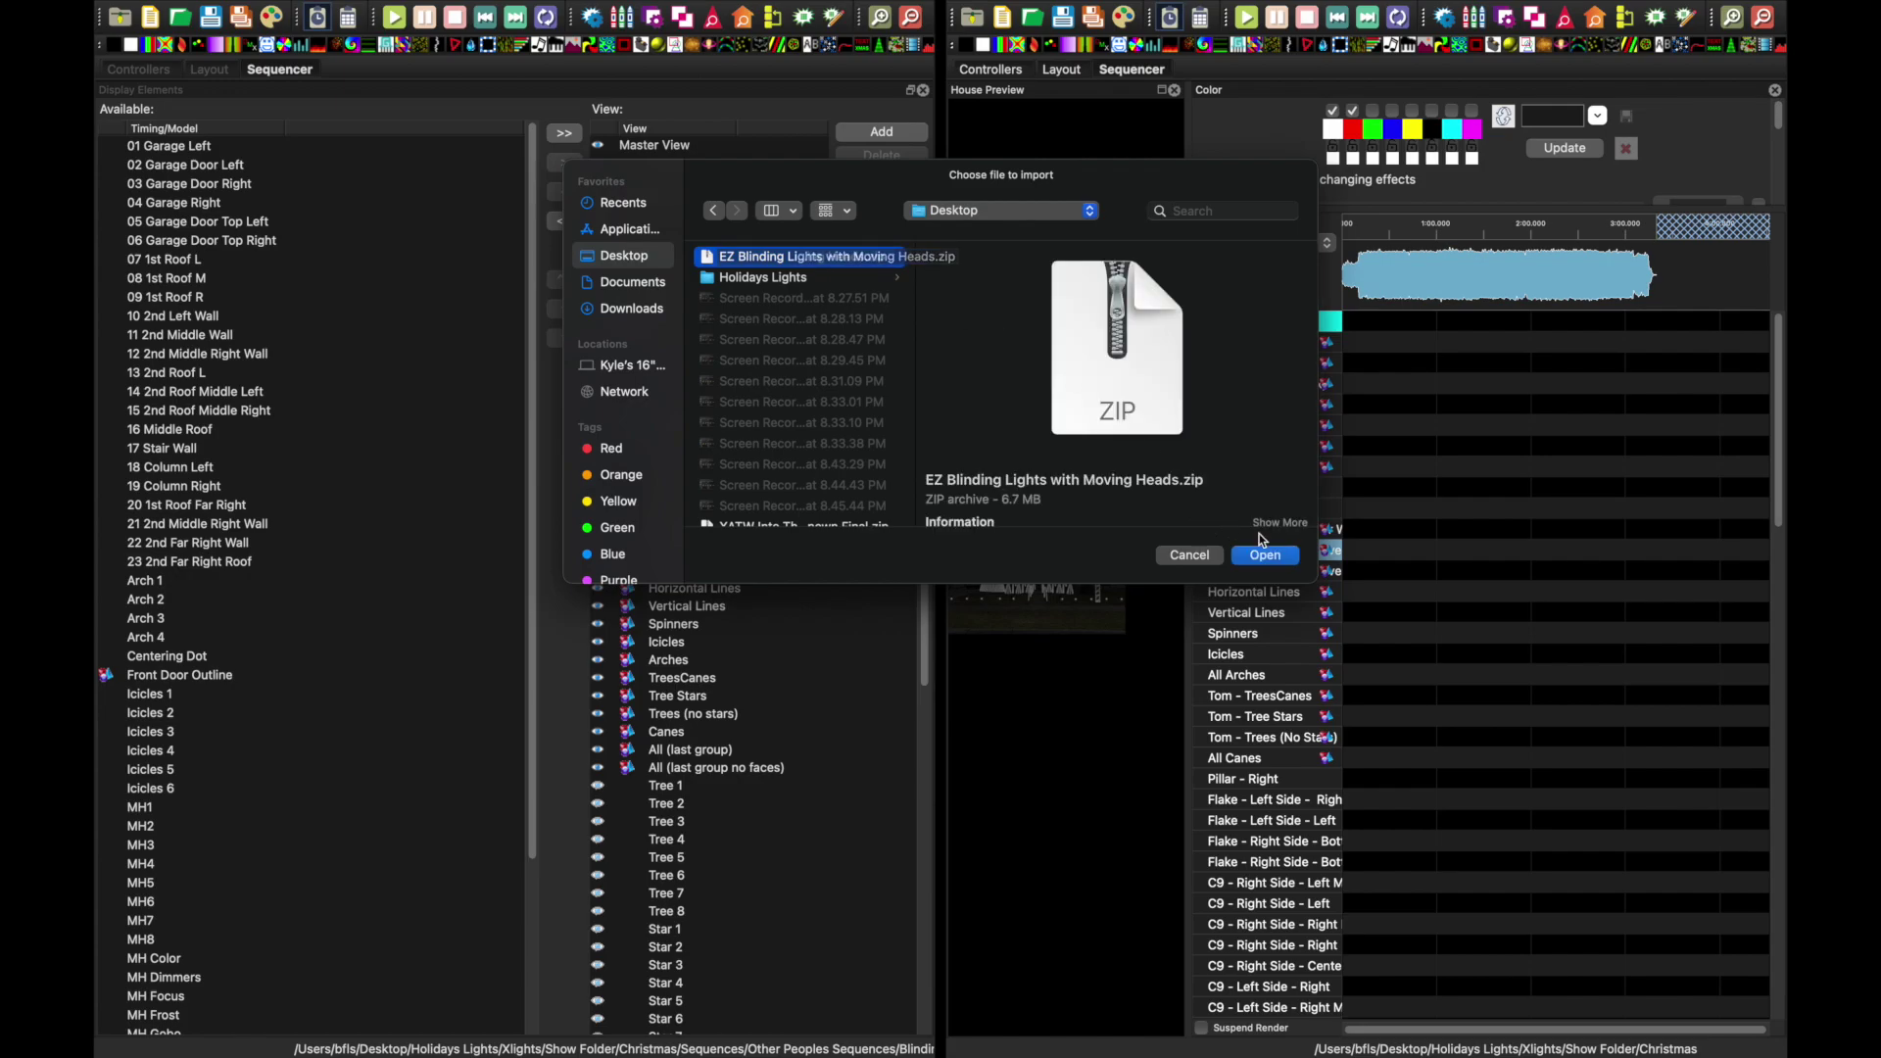
click(1265, 555)
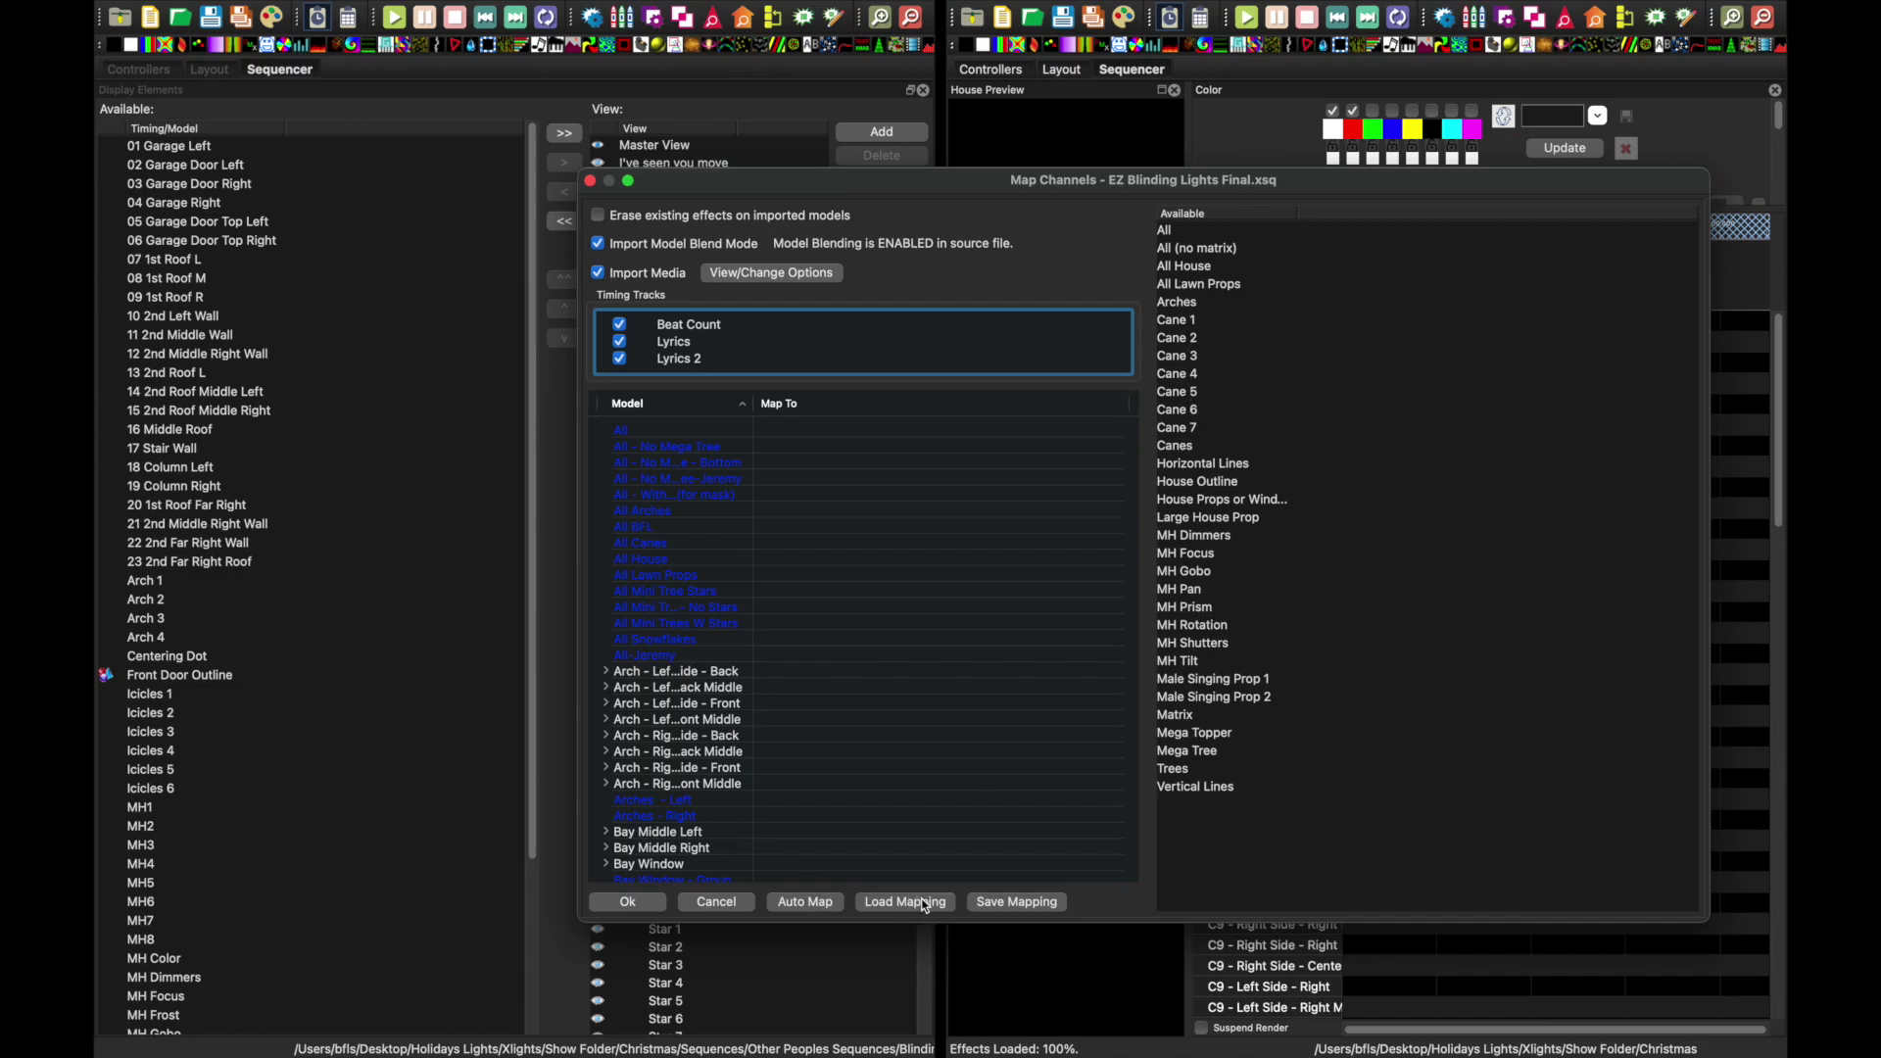
- Run Auto Map and review the few resulting mappings such as Mega Tree, Vertical Lines and All House
click(806, 904)
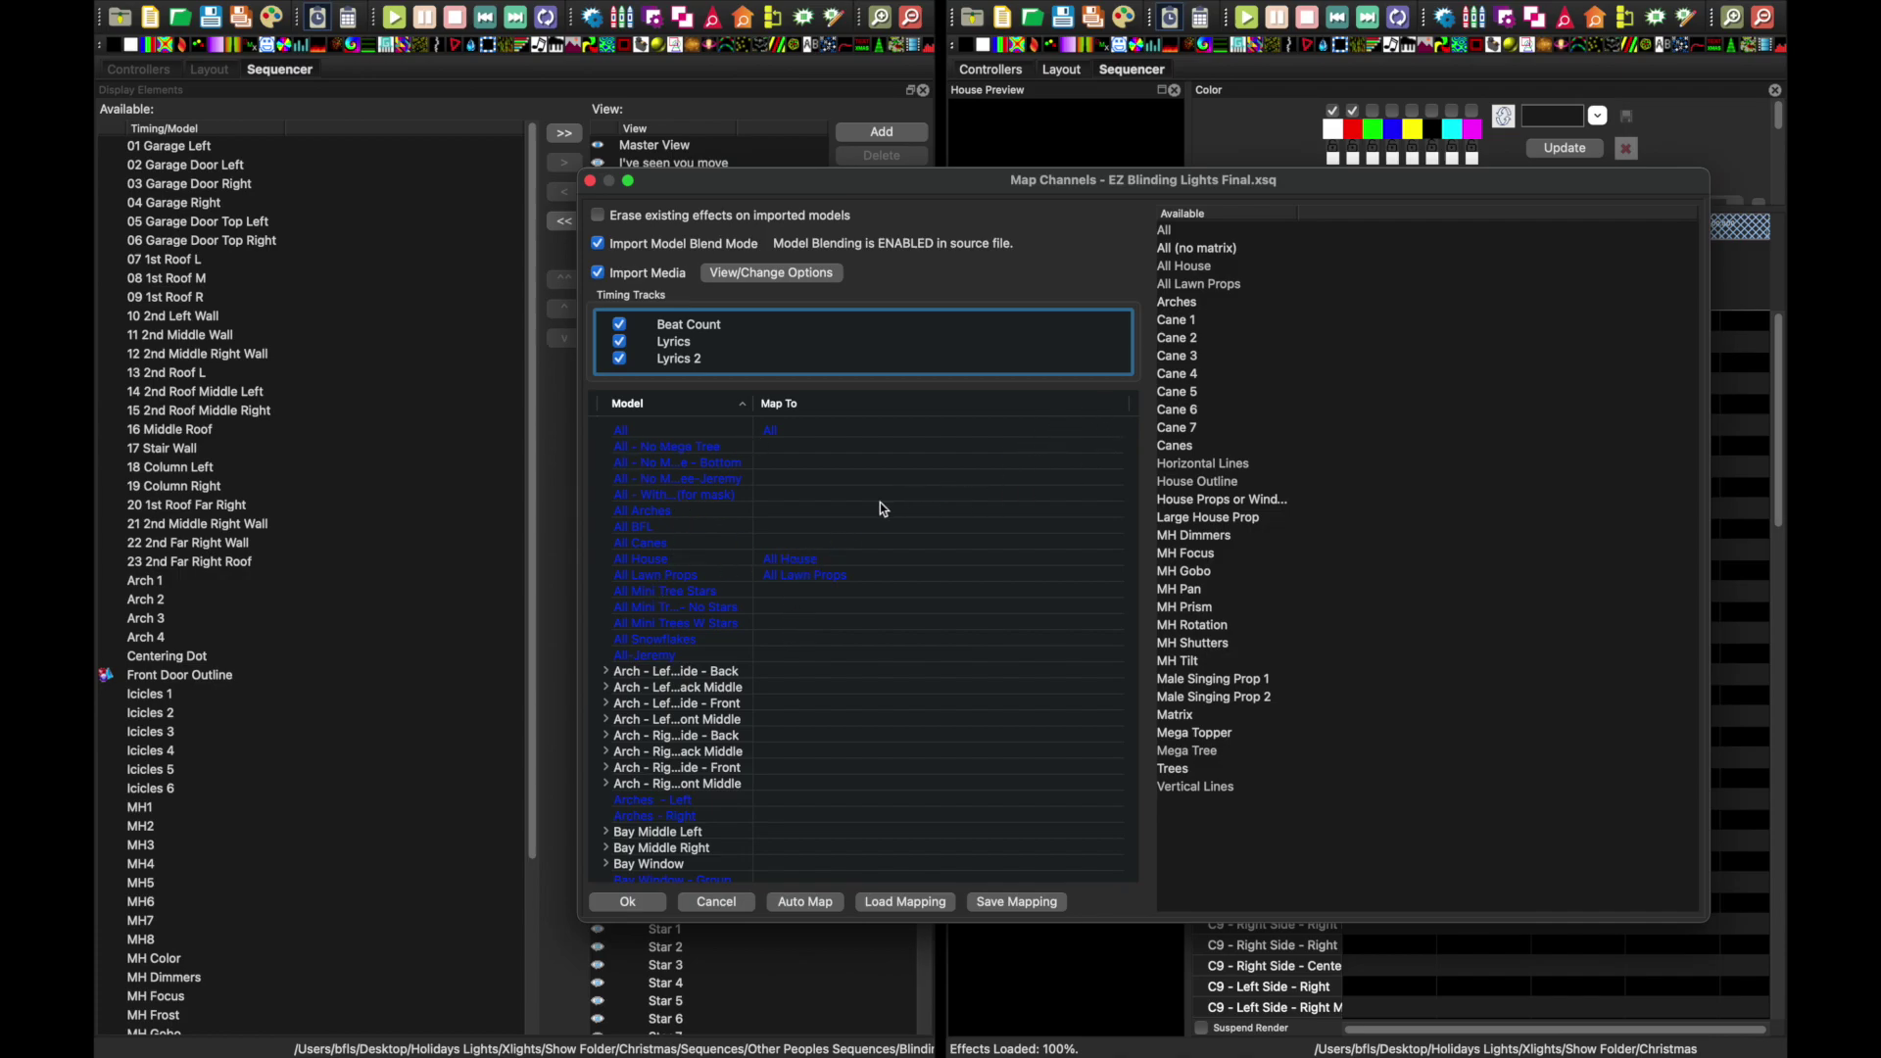
scroll(880, 505, down, 20)
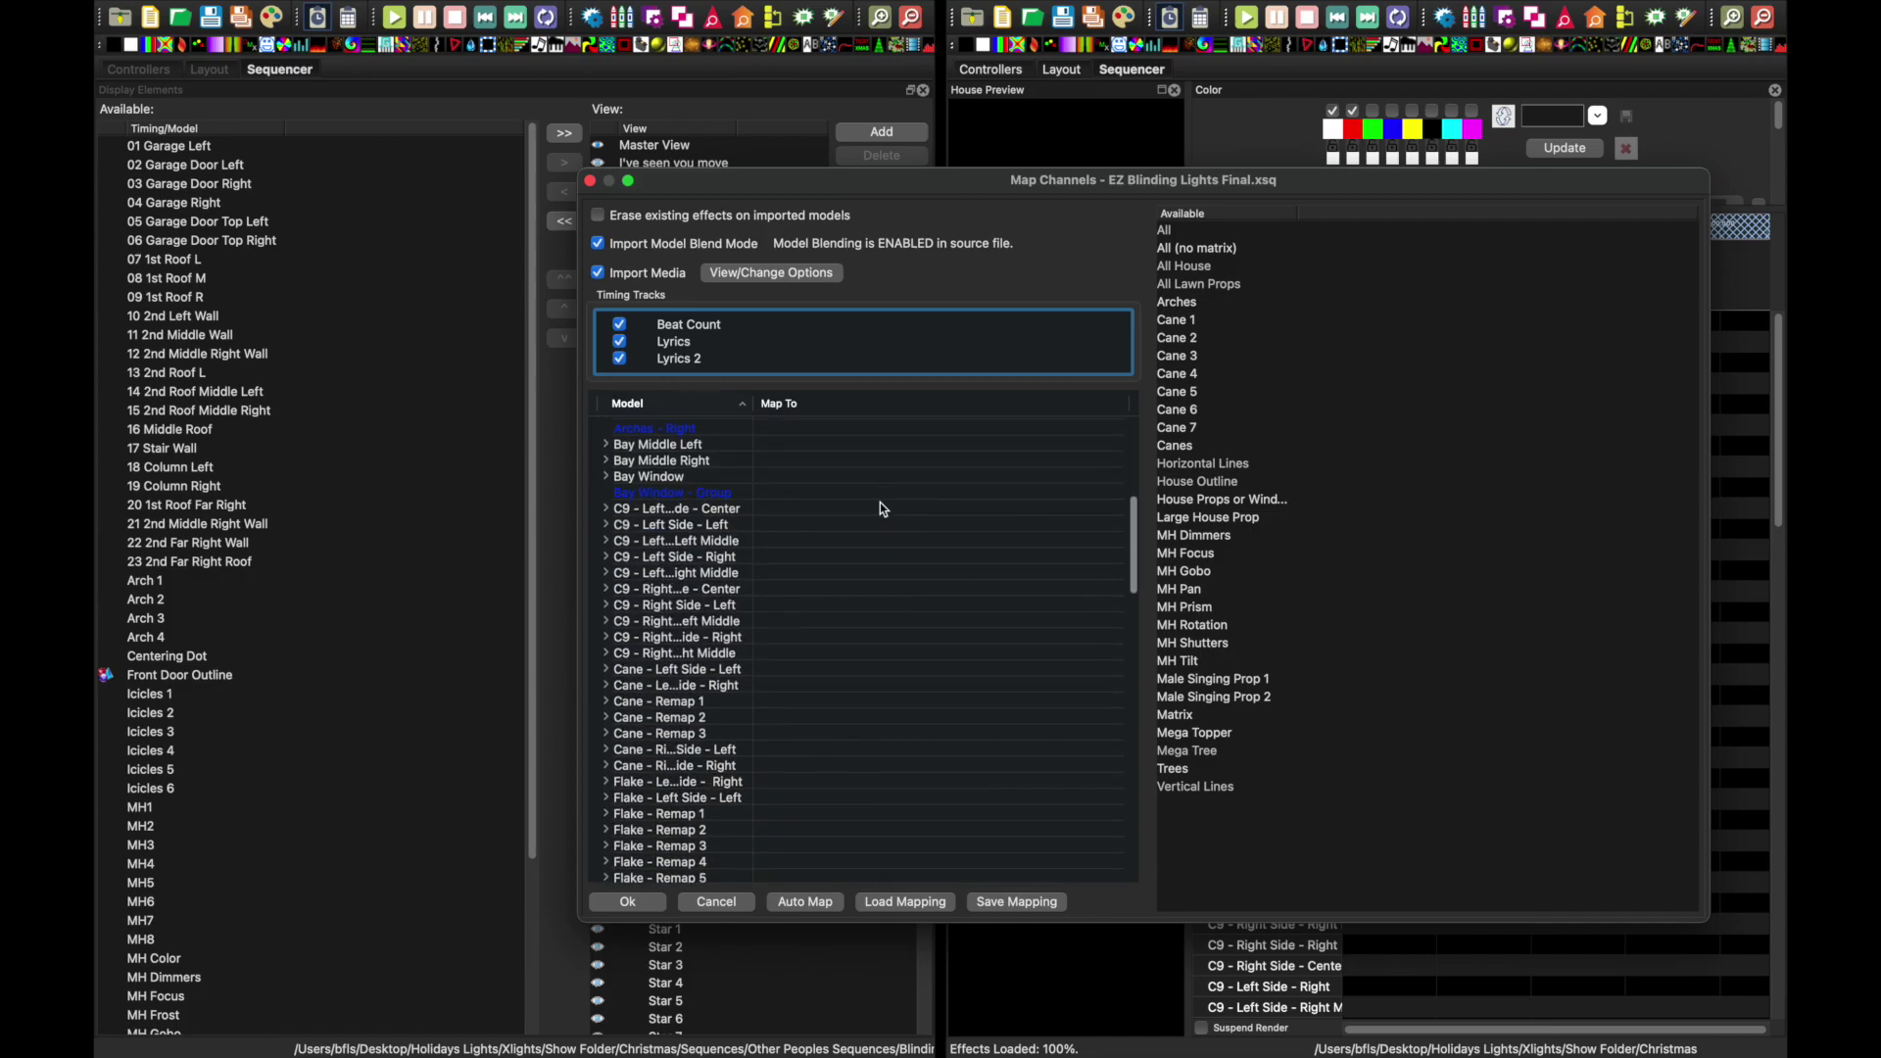
scroll(883, 508, down, 2)
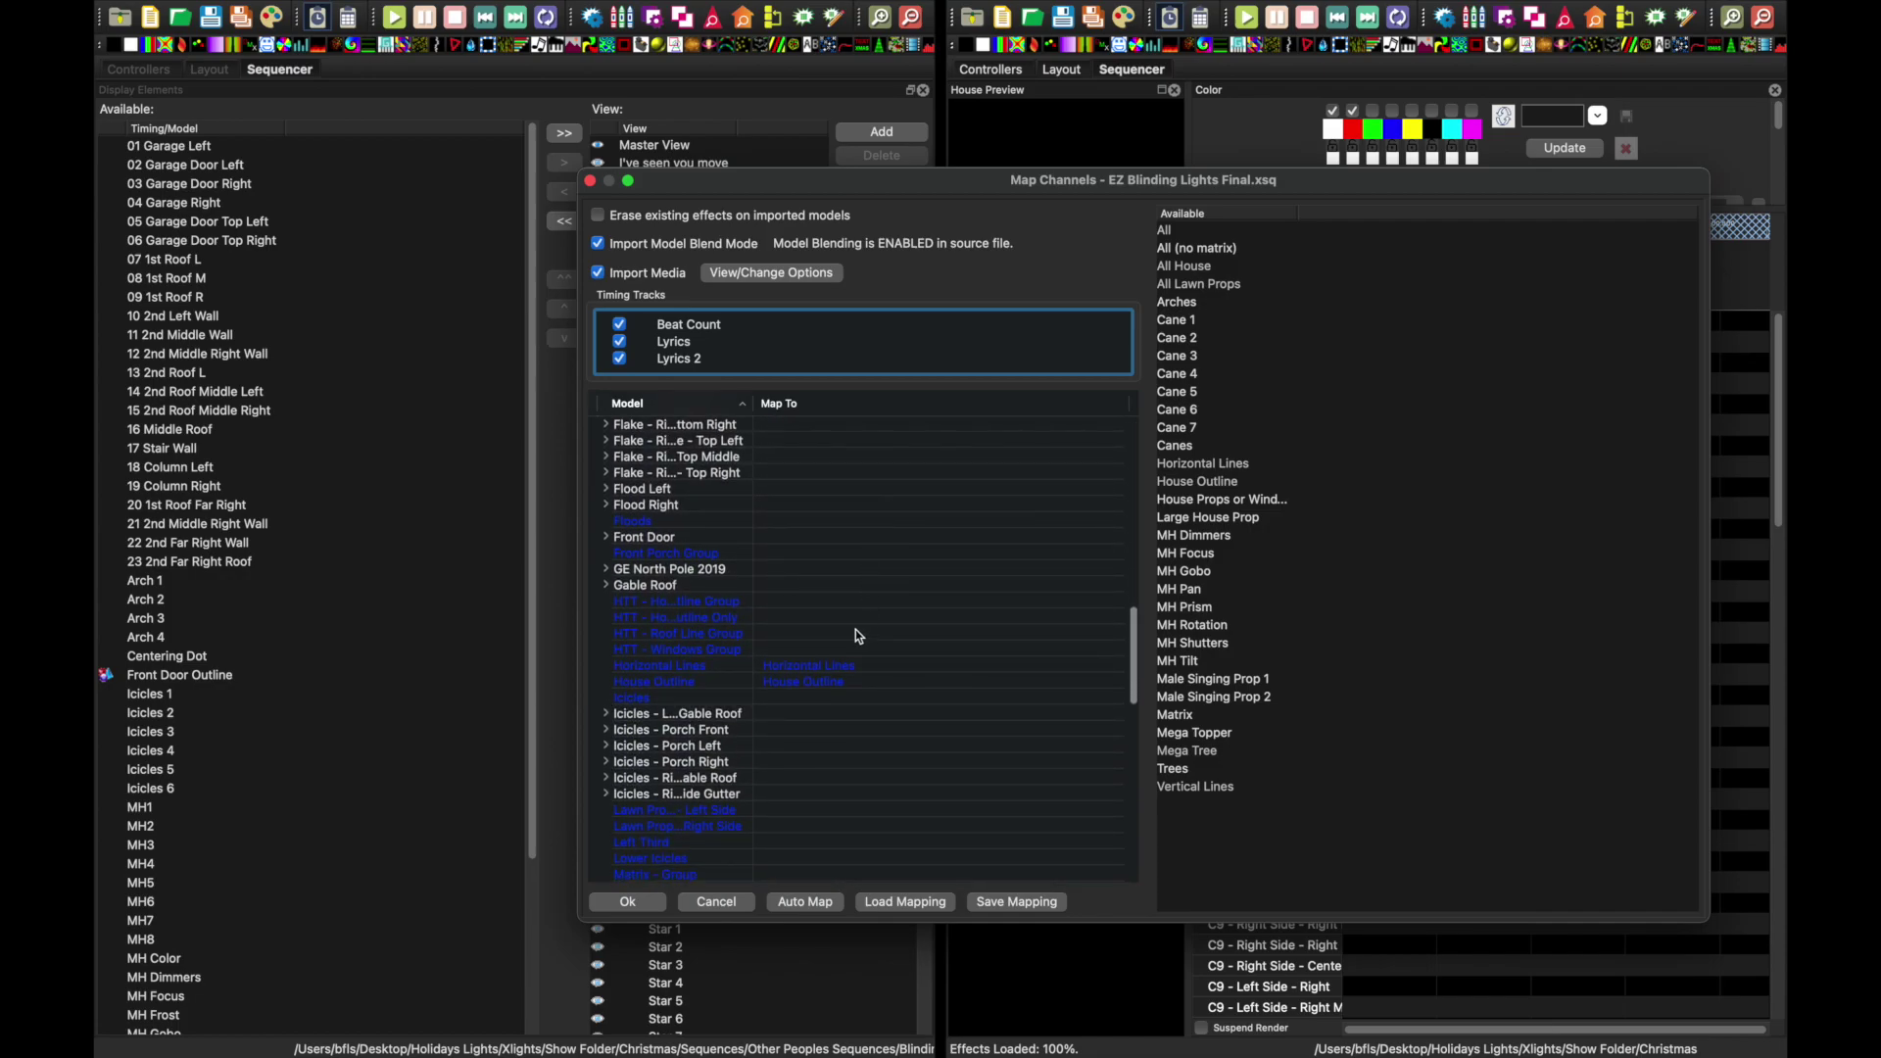
scroll(635, 667, down, 10)
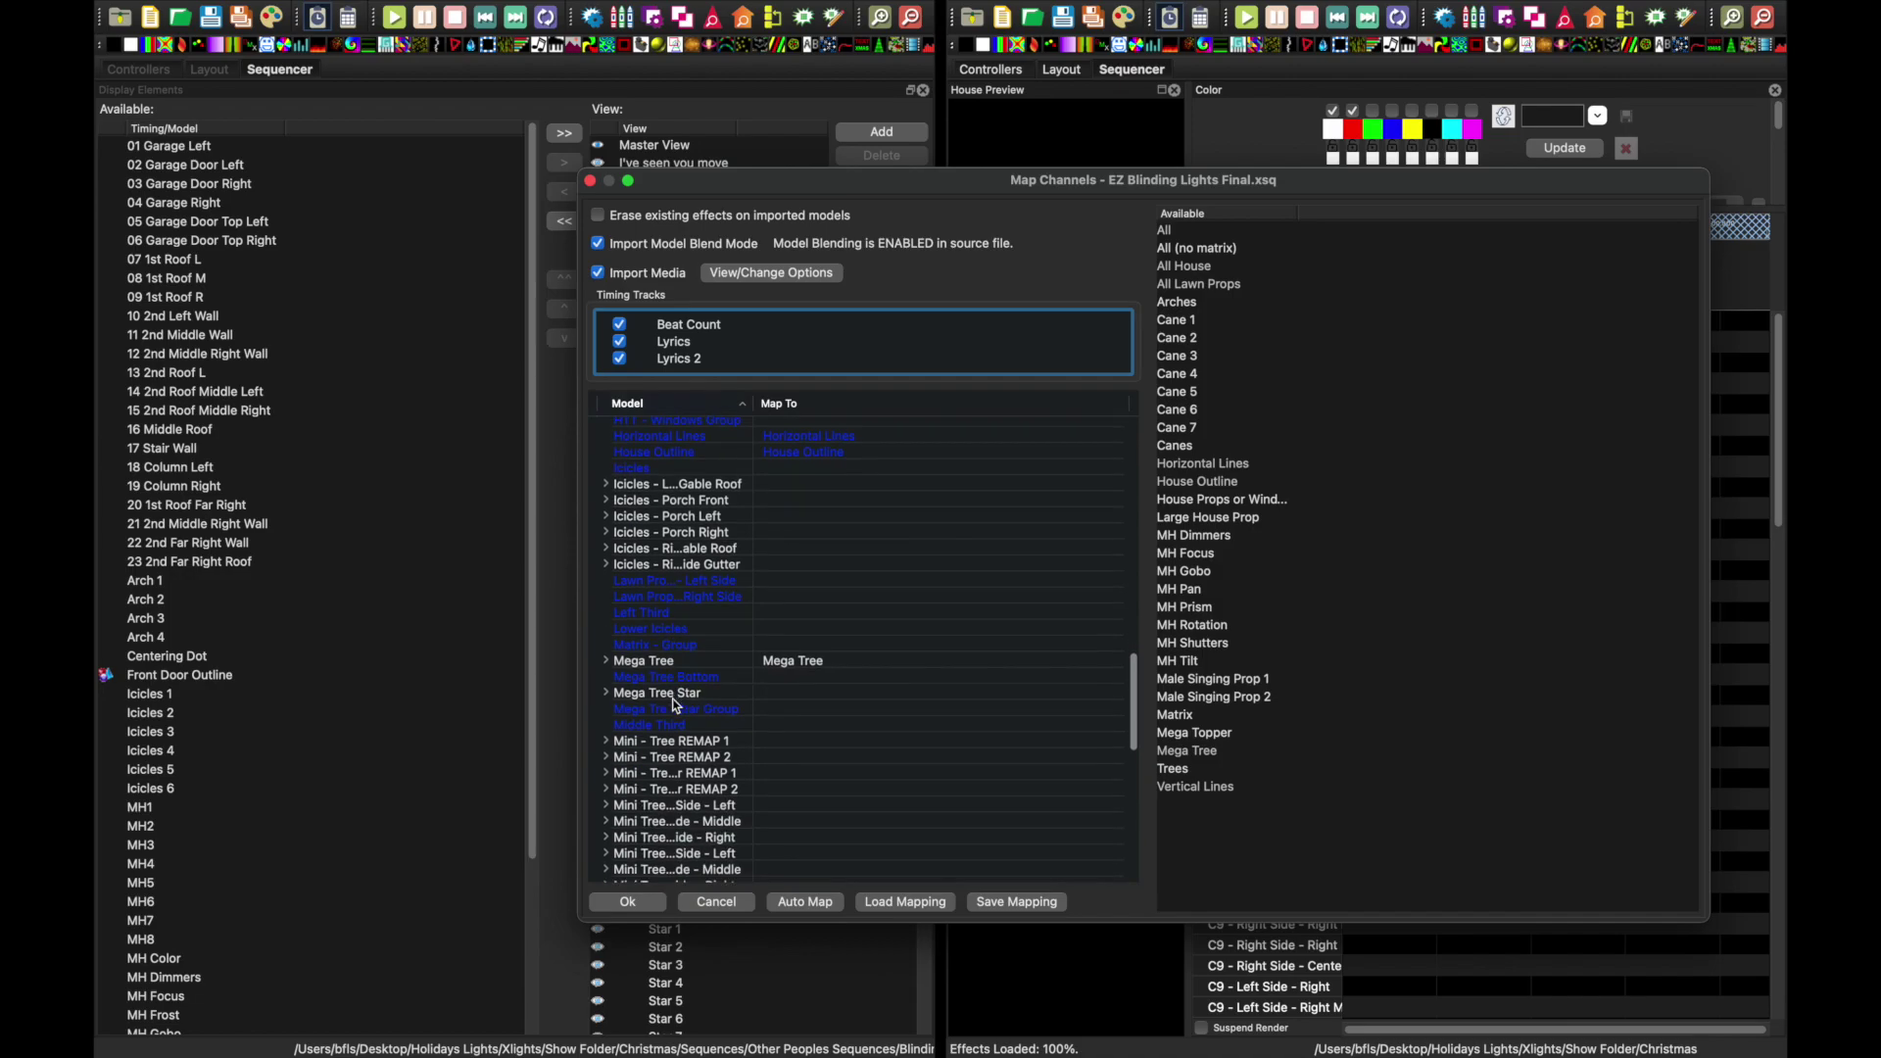
scroll(676, 706, down, 7)
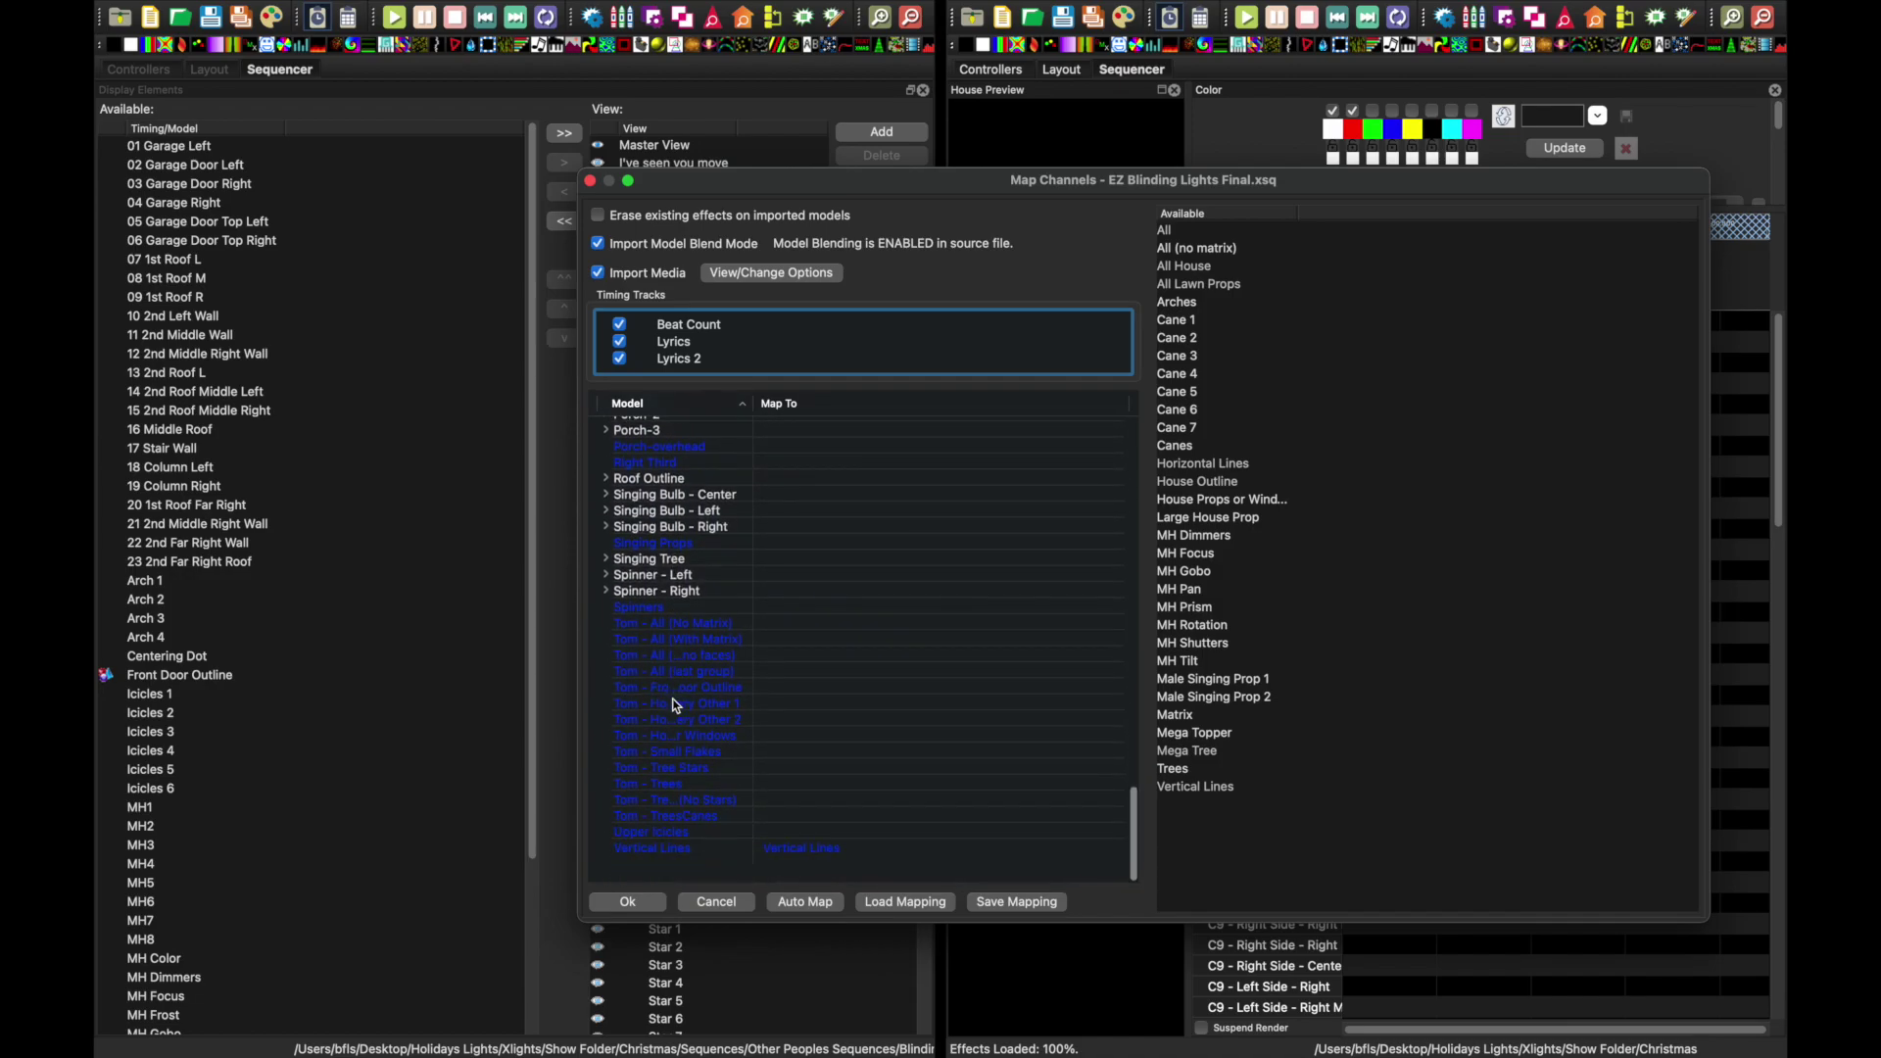
scroll(676, 706, up, 1)
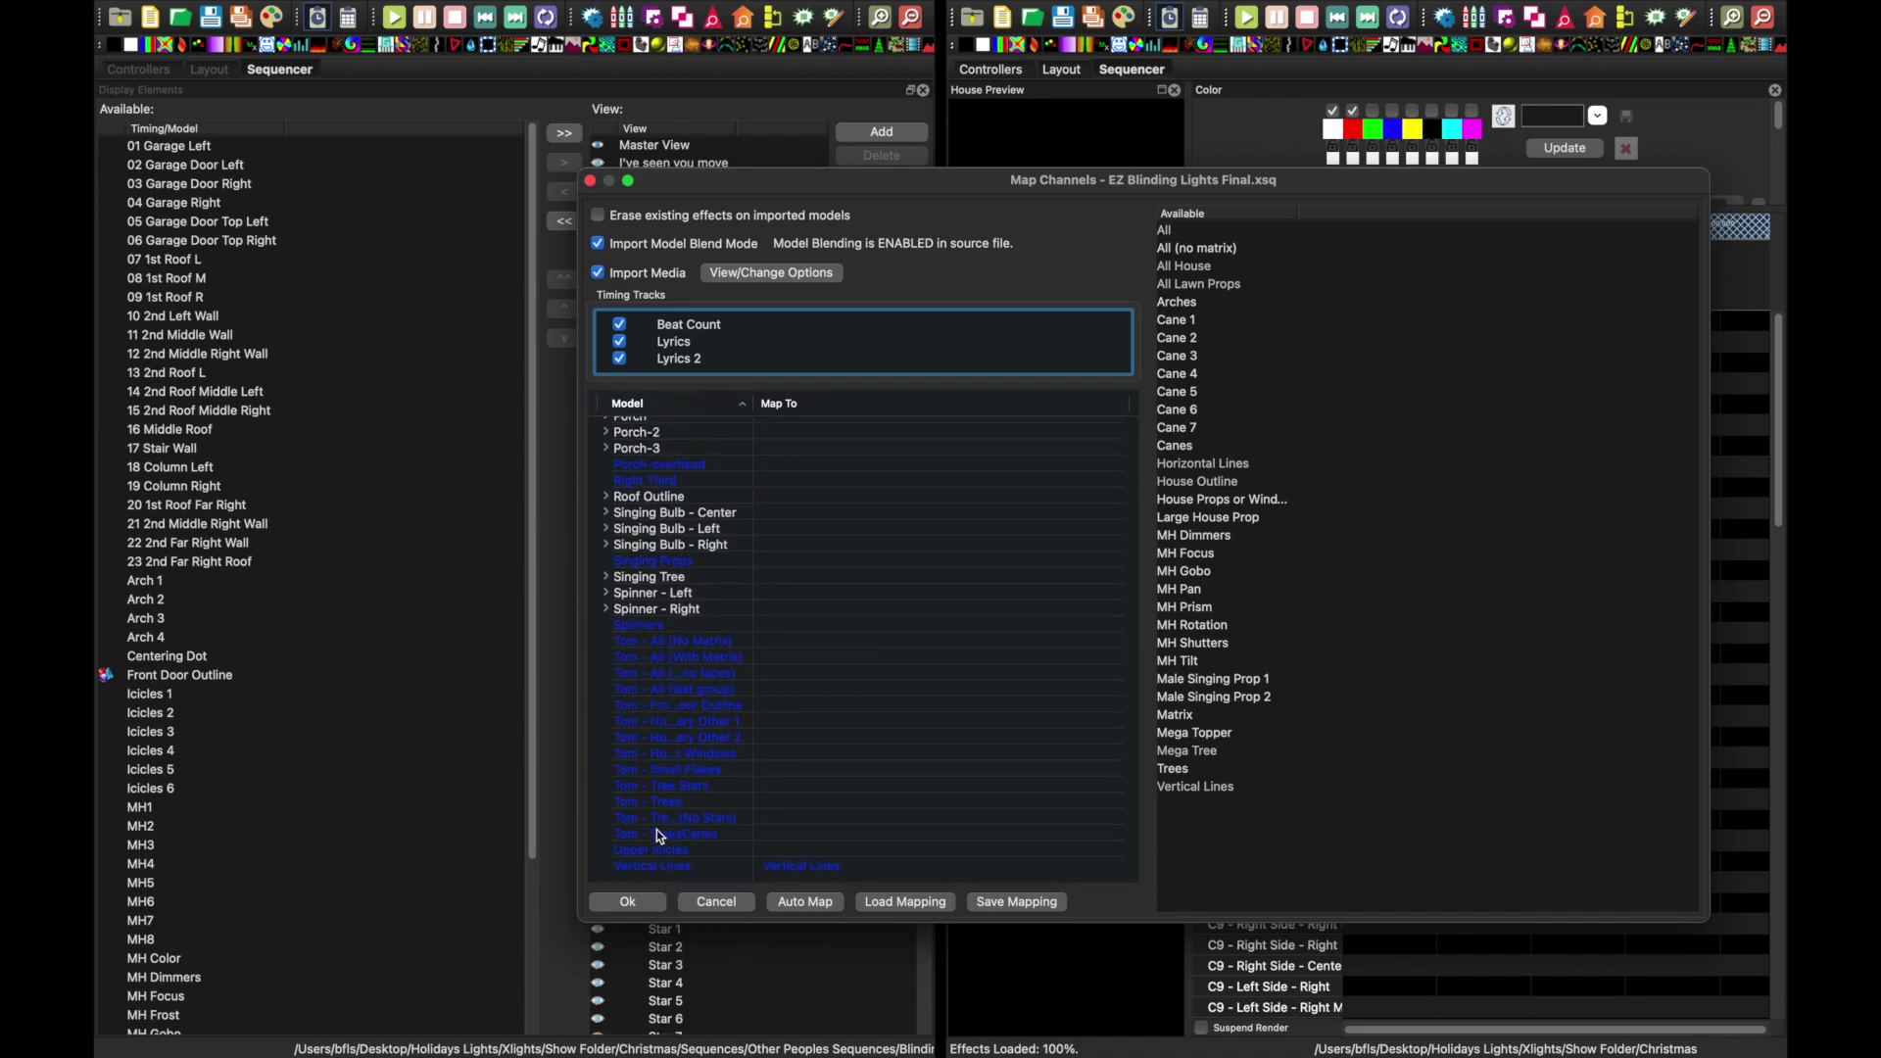
- Map the vendor's Singing Bulb - Right row to your Male Singing Prop 2
click(1203, 251)
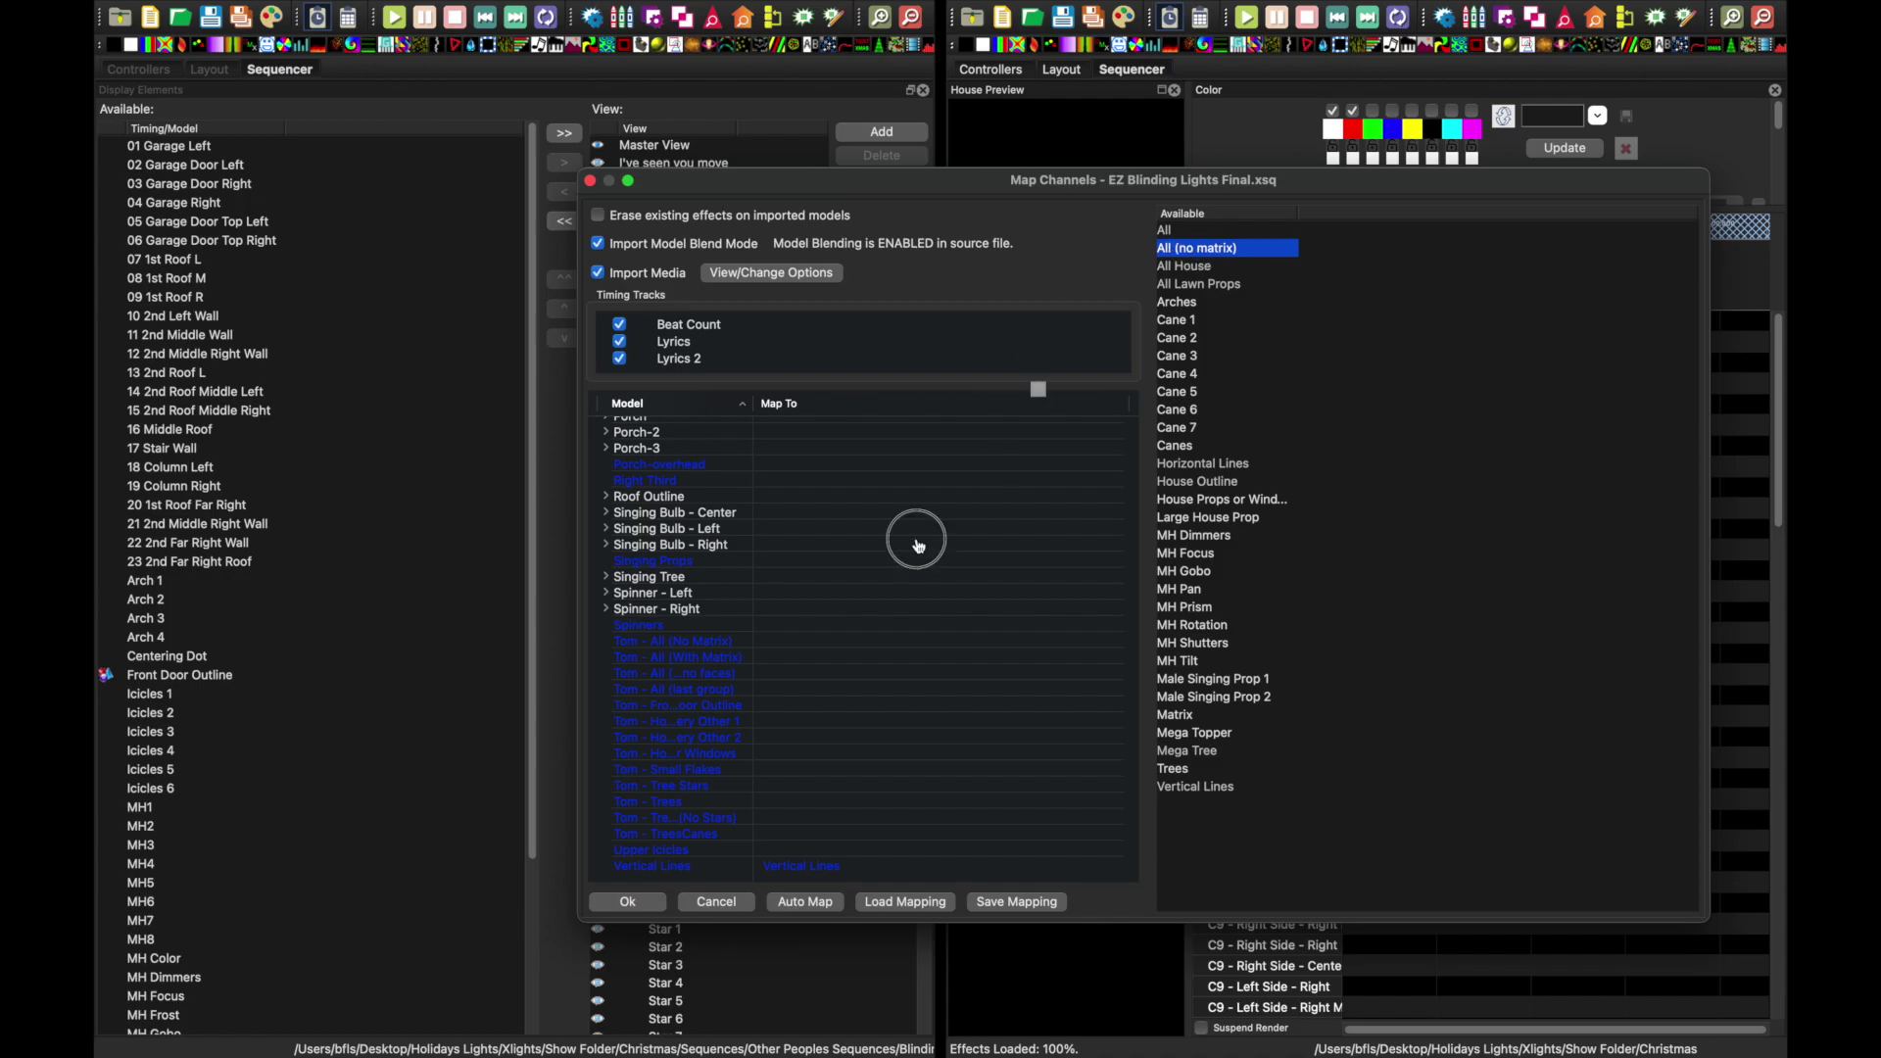
scroll(911, 544, up, 10)
scroll(914, 549, down, 15)
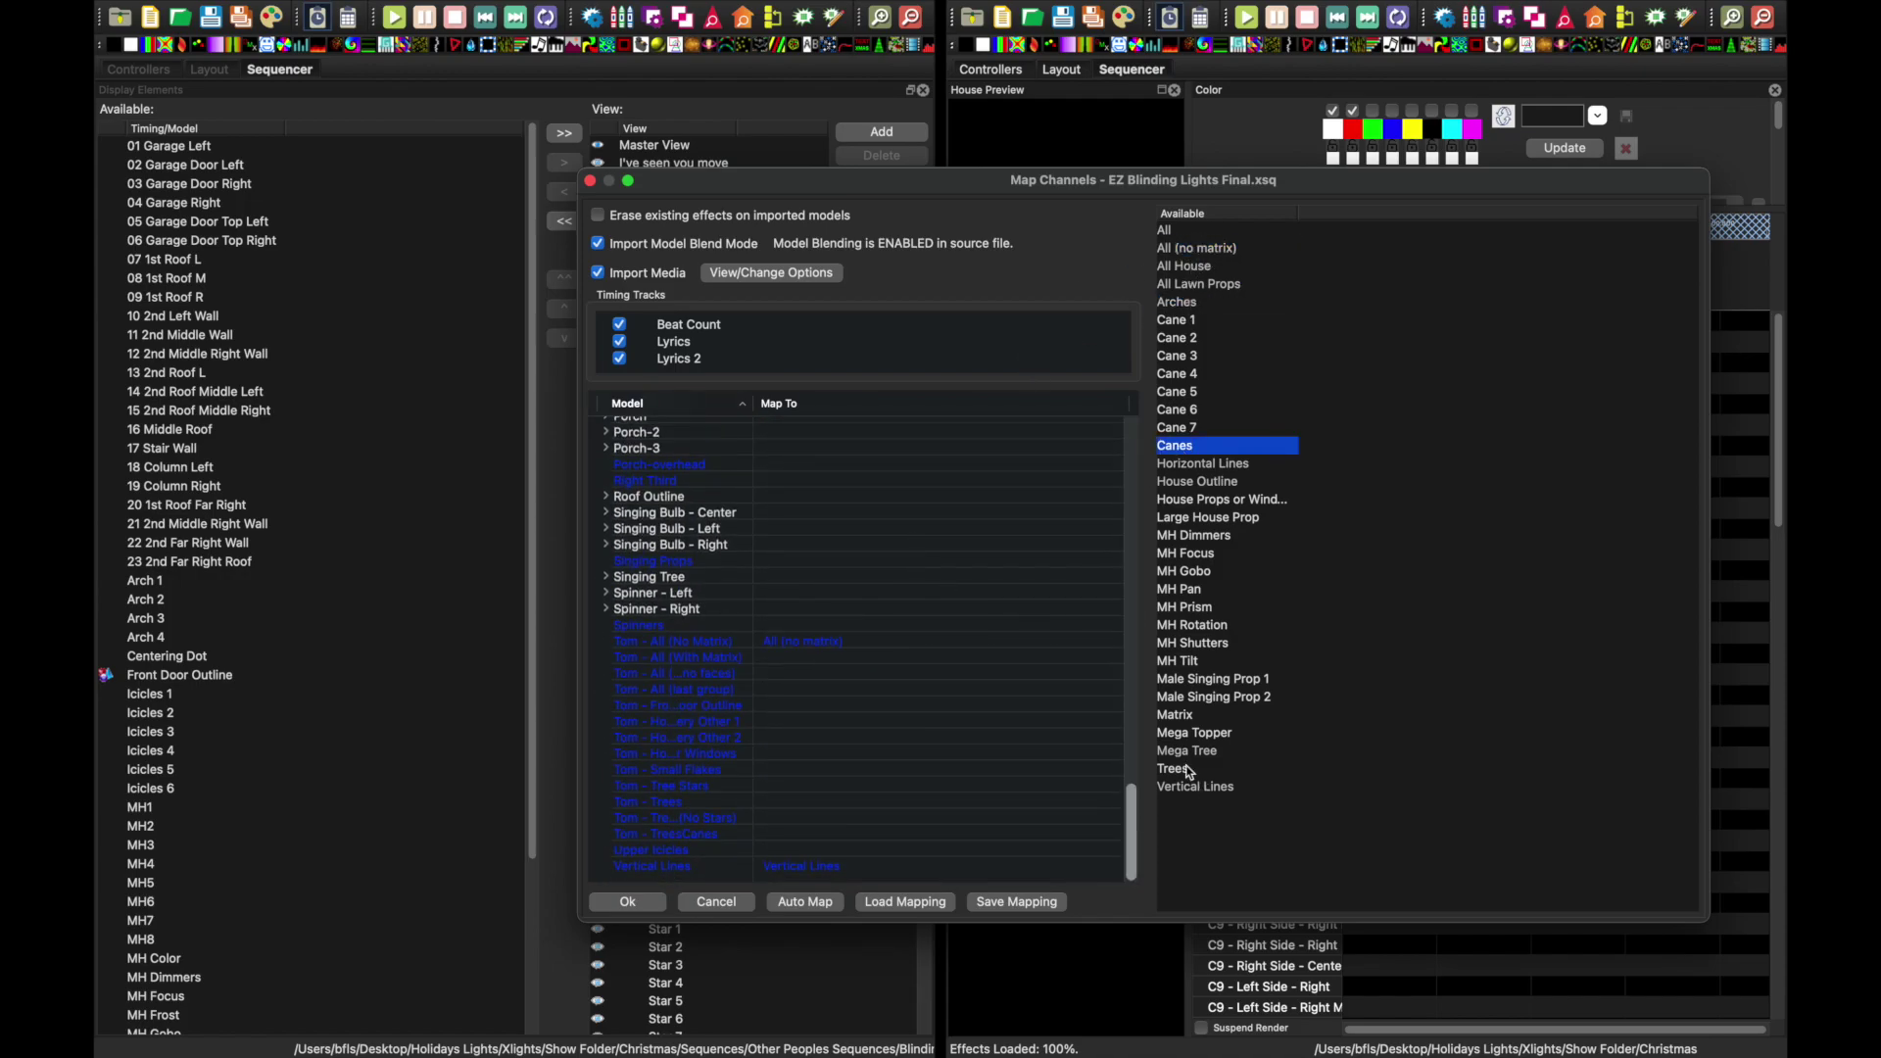
click(1174, 769)
click(1194, 734)
click(1214, 679)
drag(1224, 702, 974, 672)
scroll(867, 695, up, 8)
scroll(868, 696, up, 5)
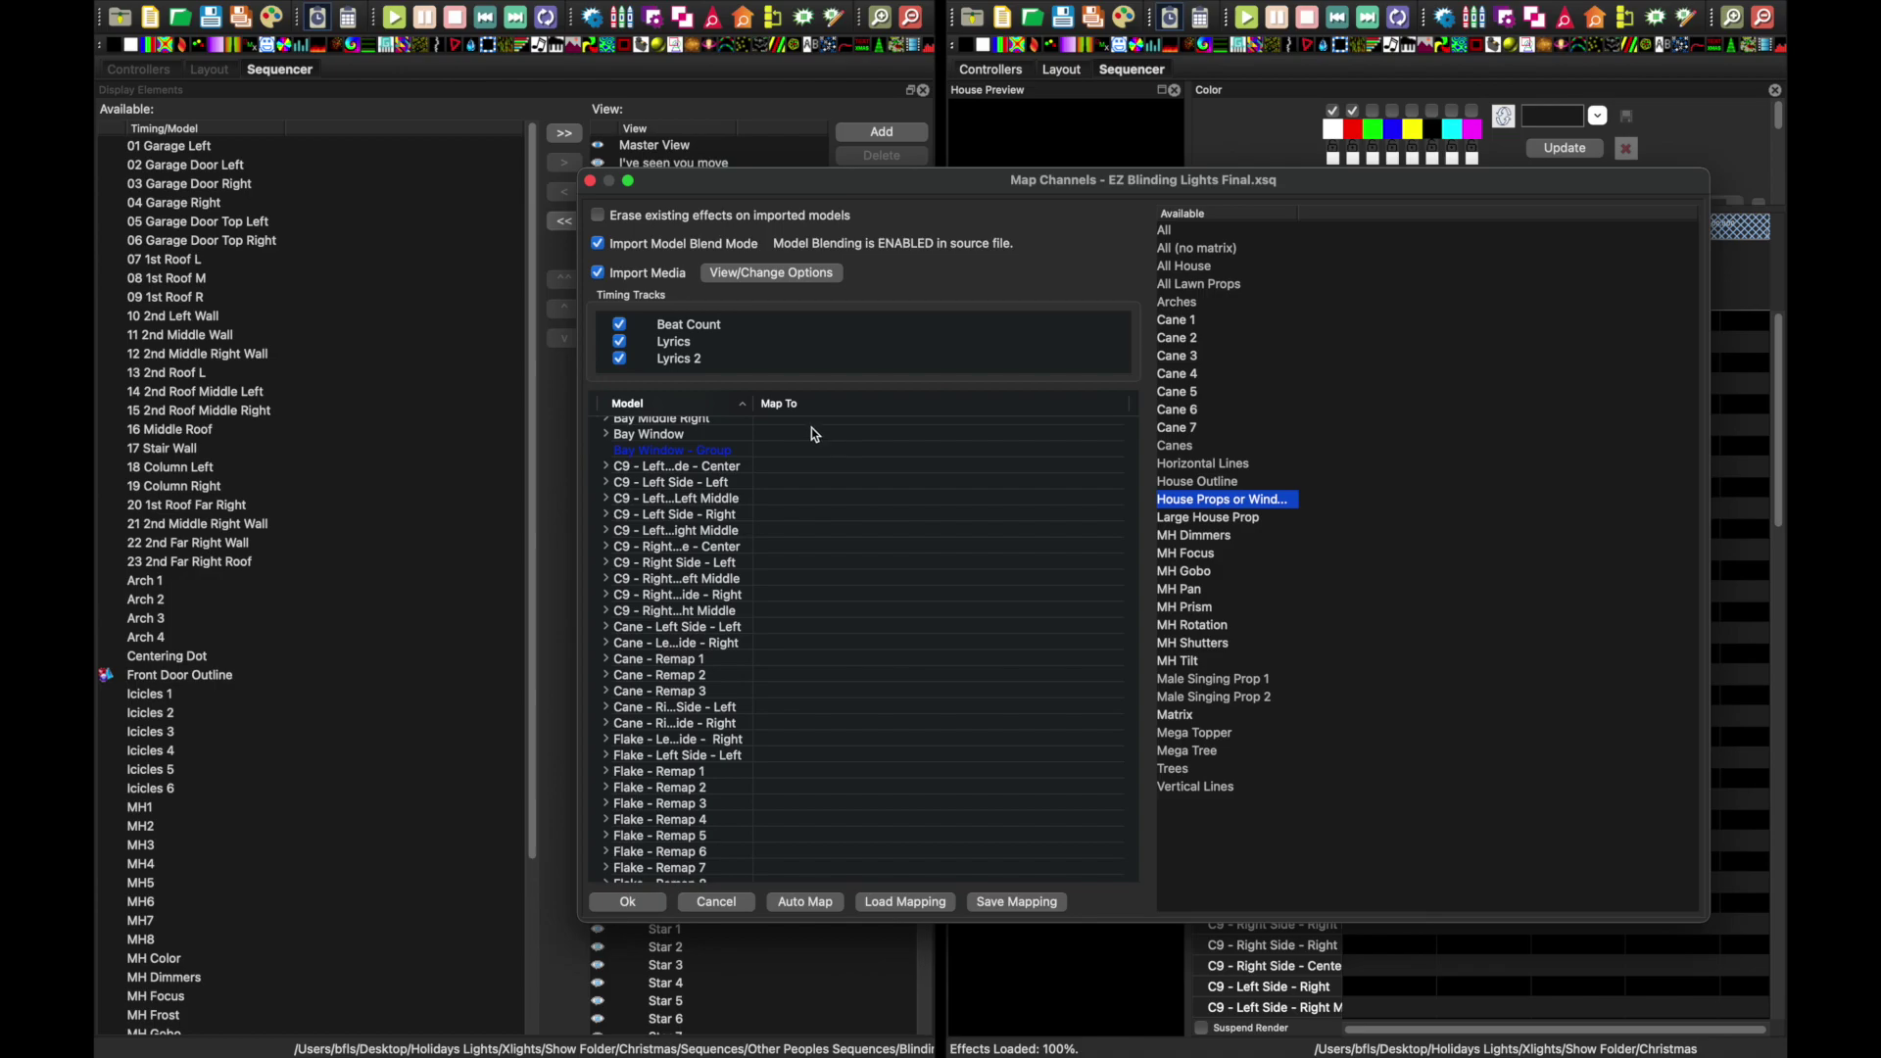
- Widen the Model column, map cane rows to Cane 1, 2, 3, 5, 6, 7, and the bottom-middle flake to Large House Prop
click(768, 407)
drag(768, 407, 809, 405)
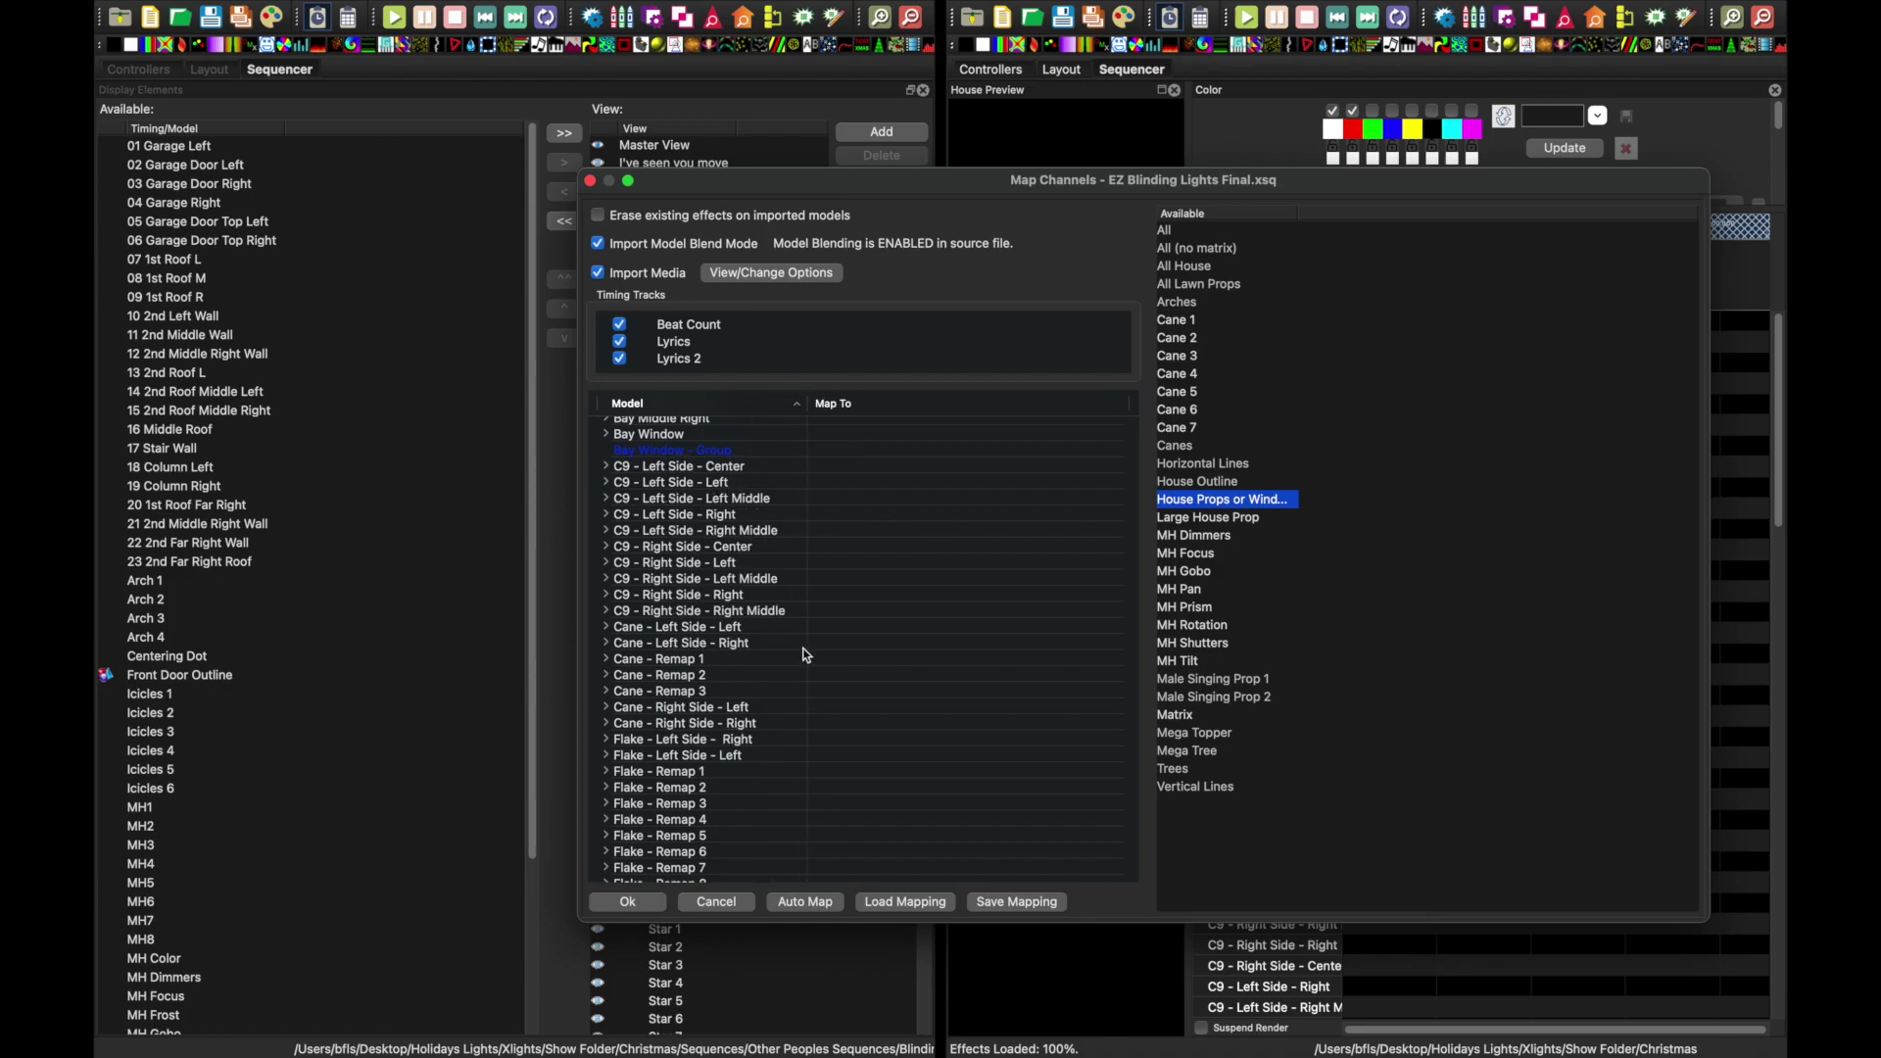
scroll(886, 639, down, 3)
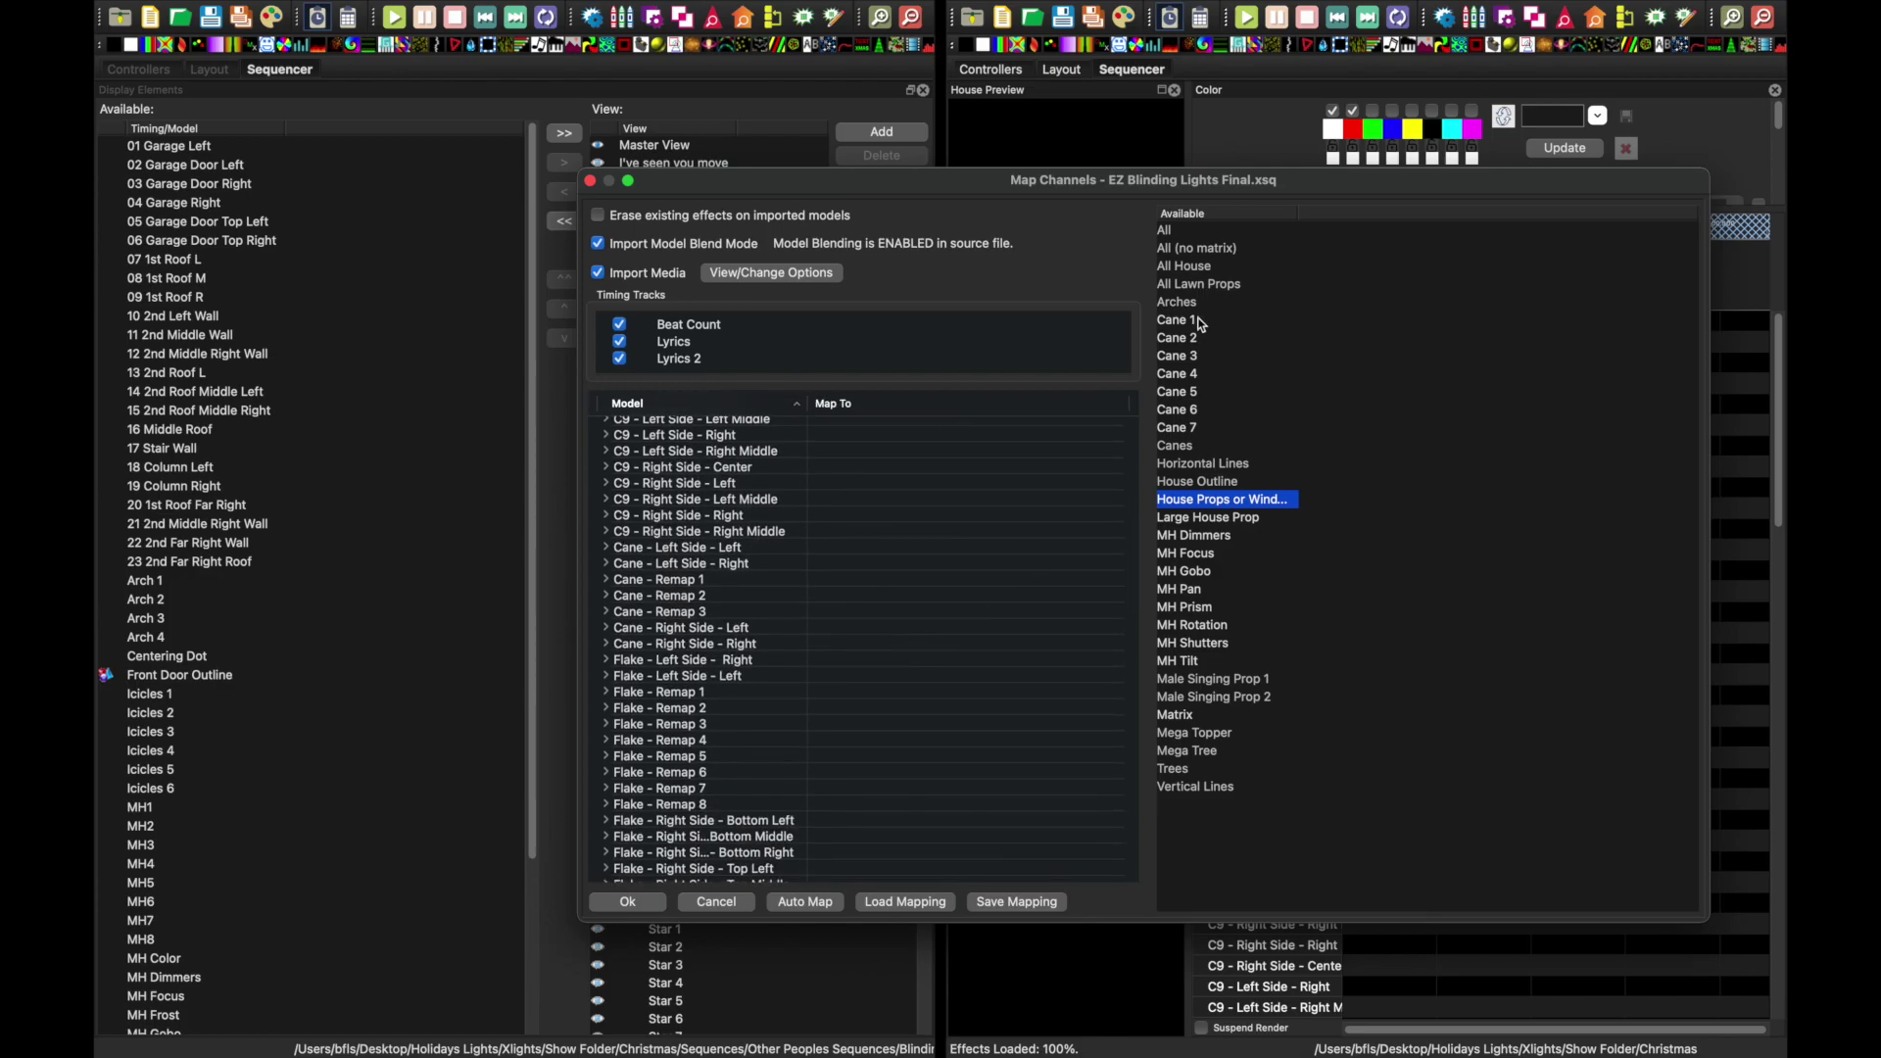
drag(1203, 323, 961, 547)
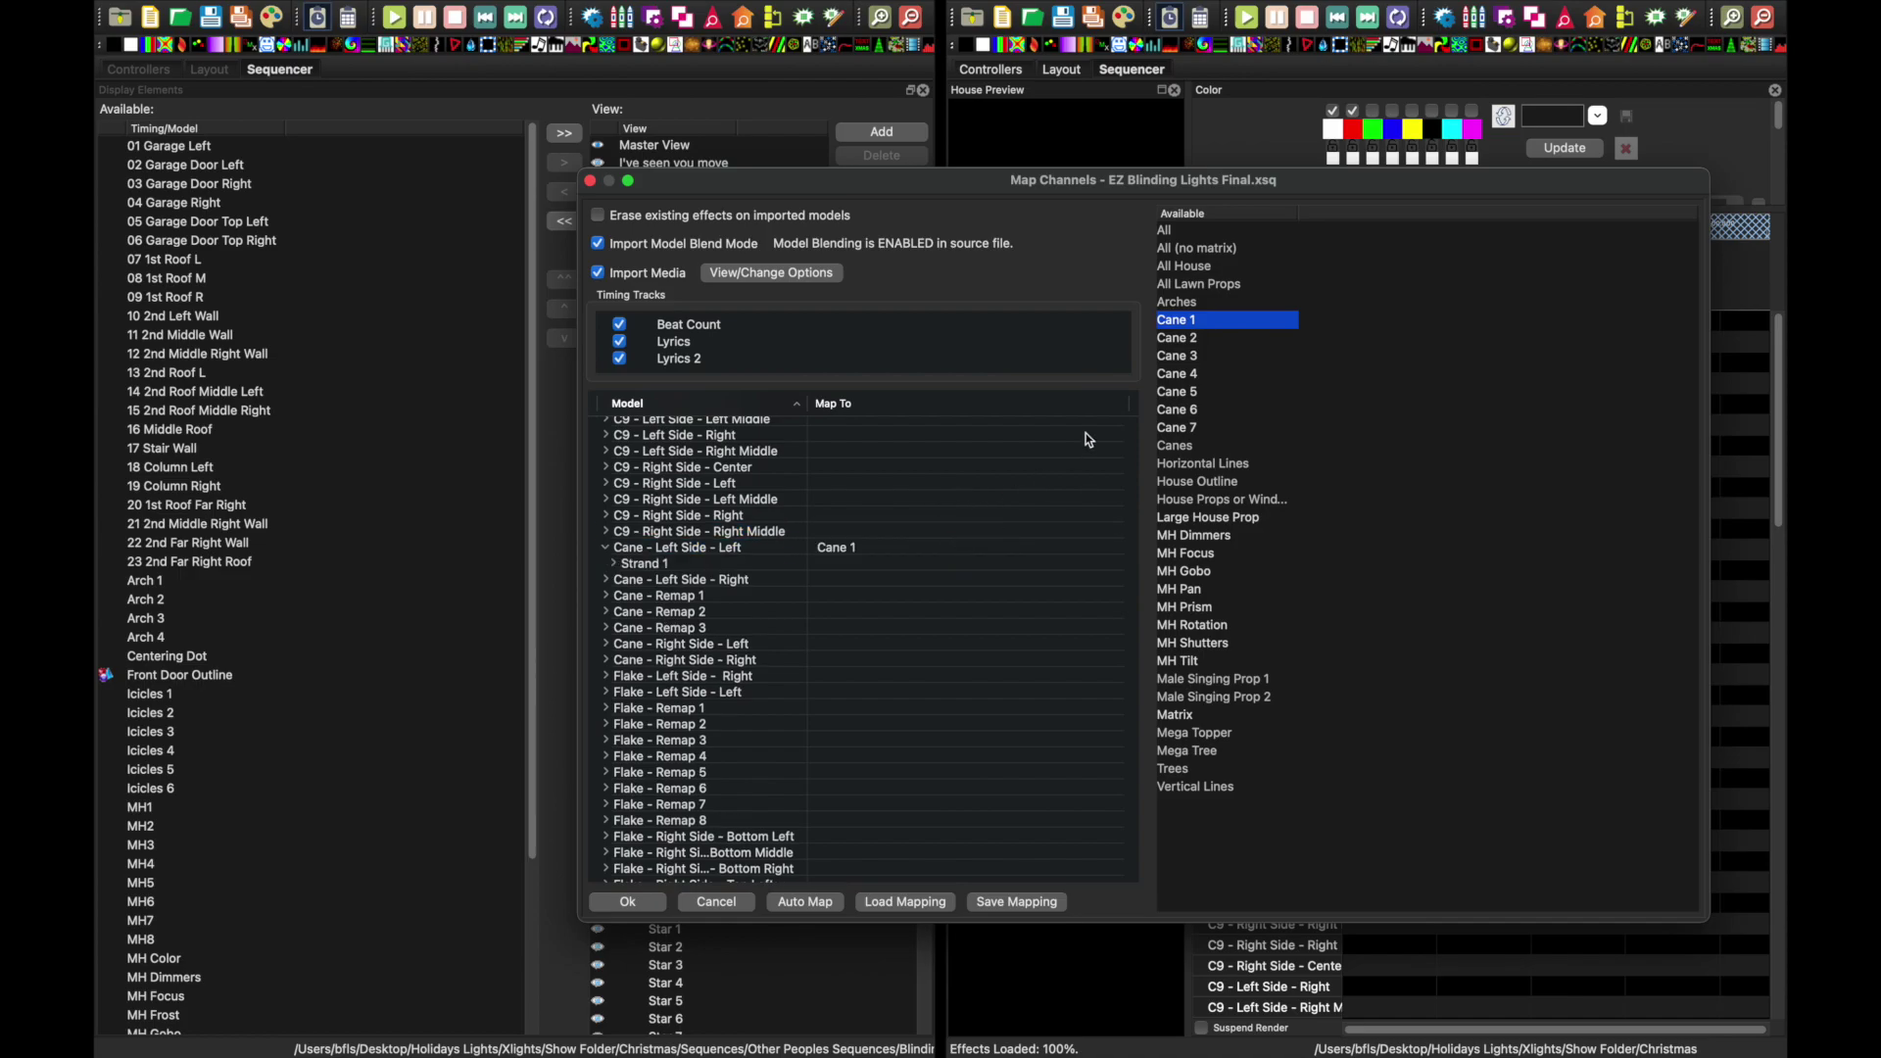
drag(1188, 346, 915, 580)
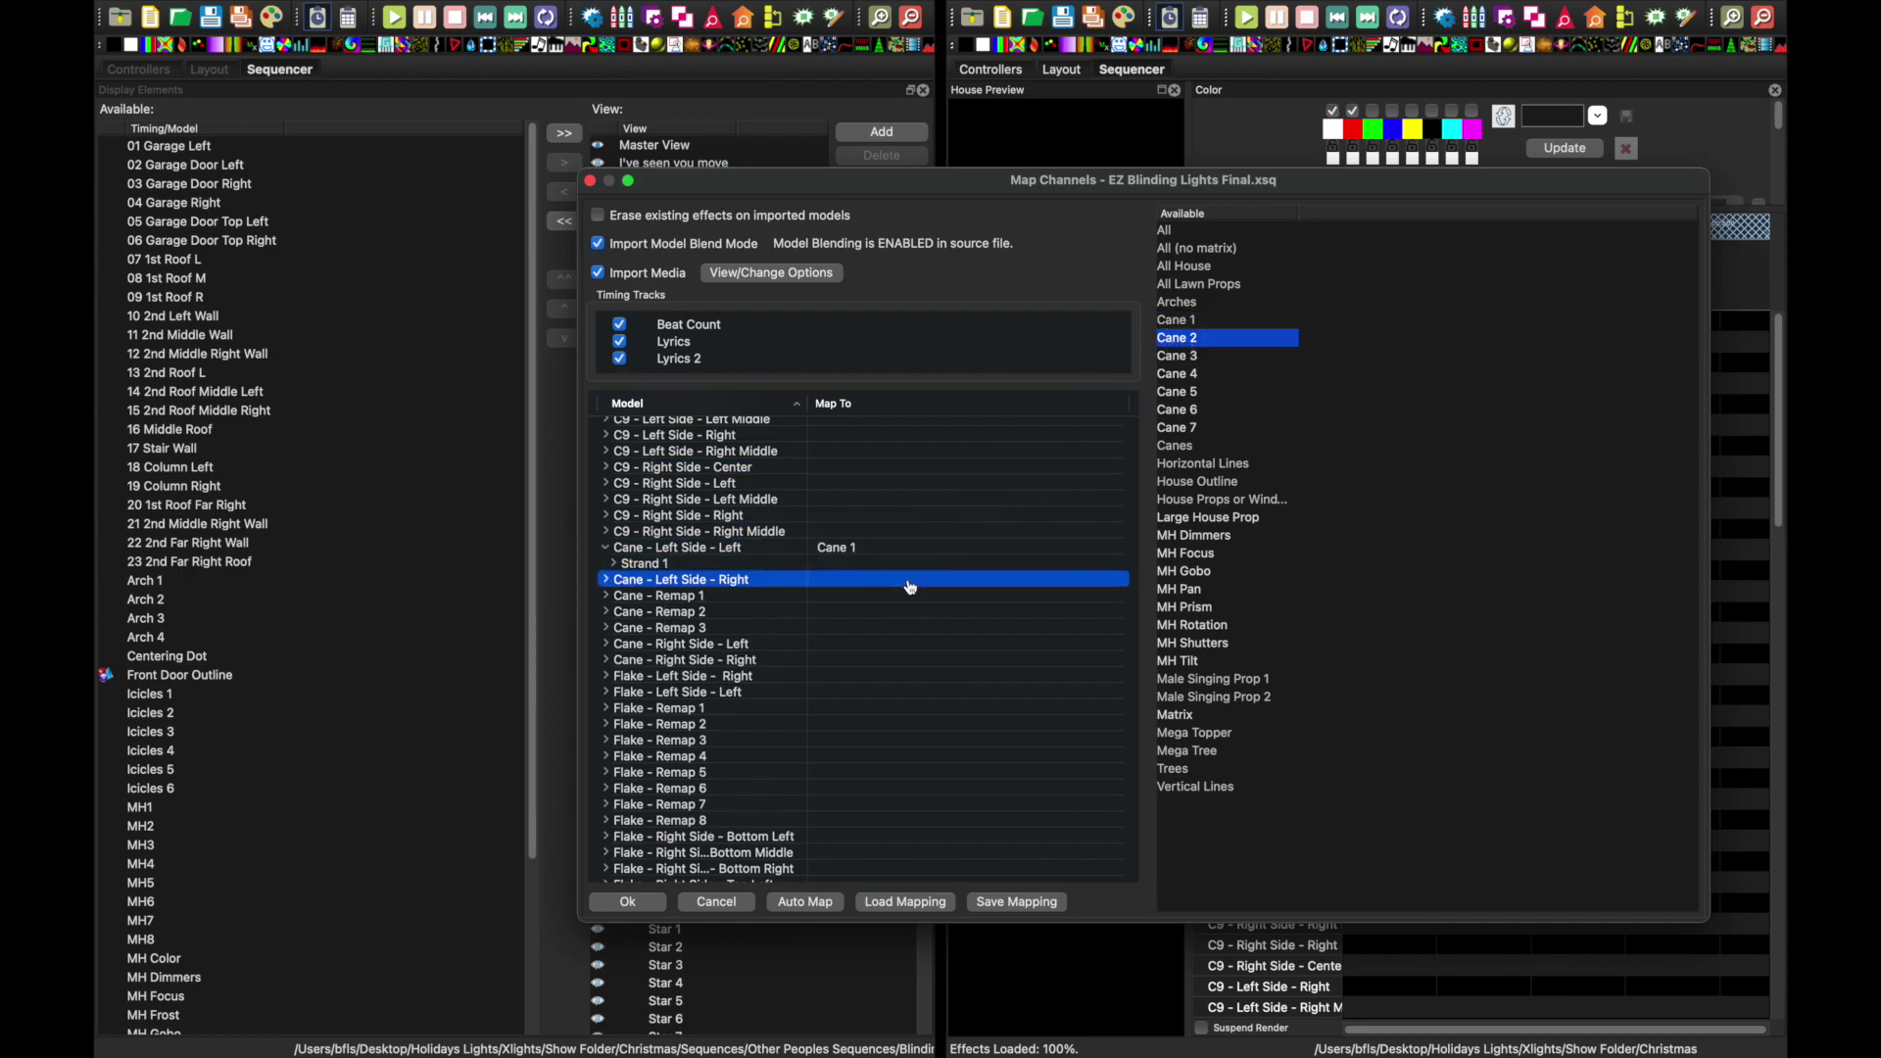
drag(1180, 358, 904, 692)
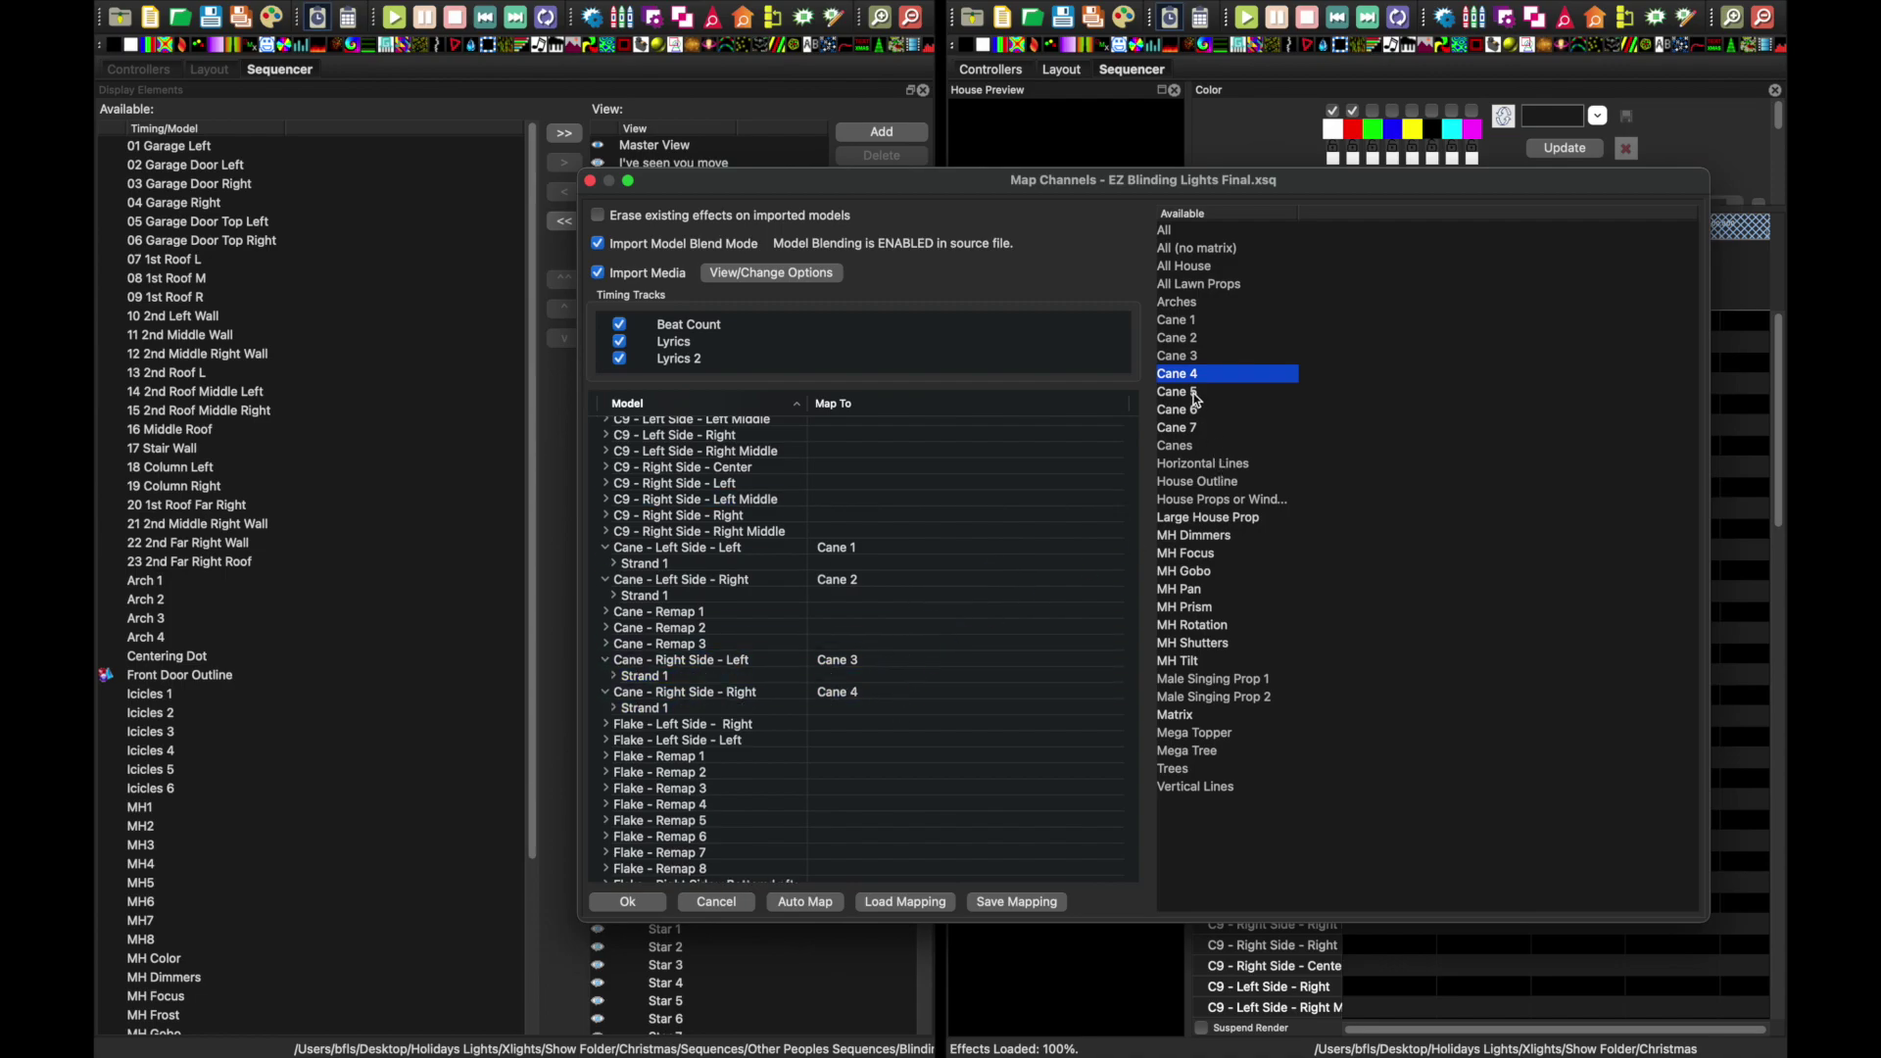
drag(1197, 399, 944, 620)
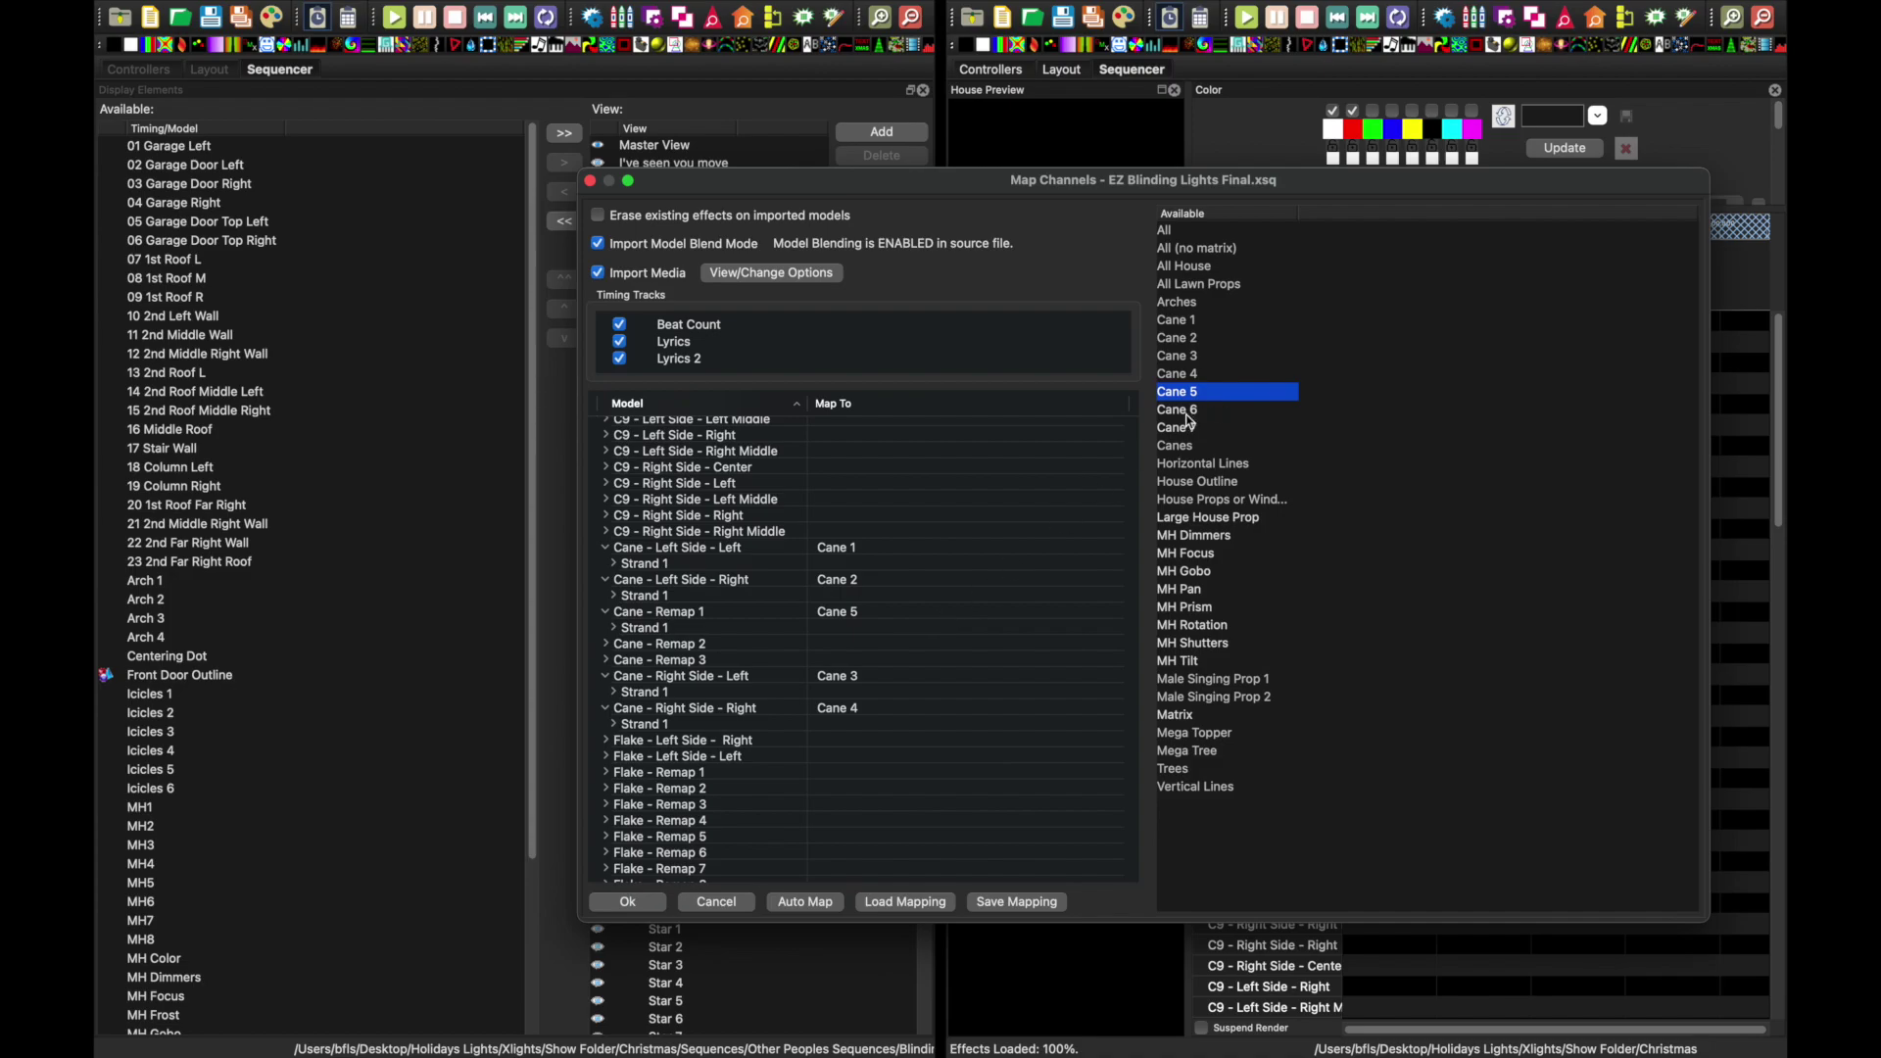
drag(1190, 419, 915, 647)
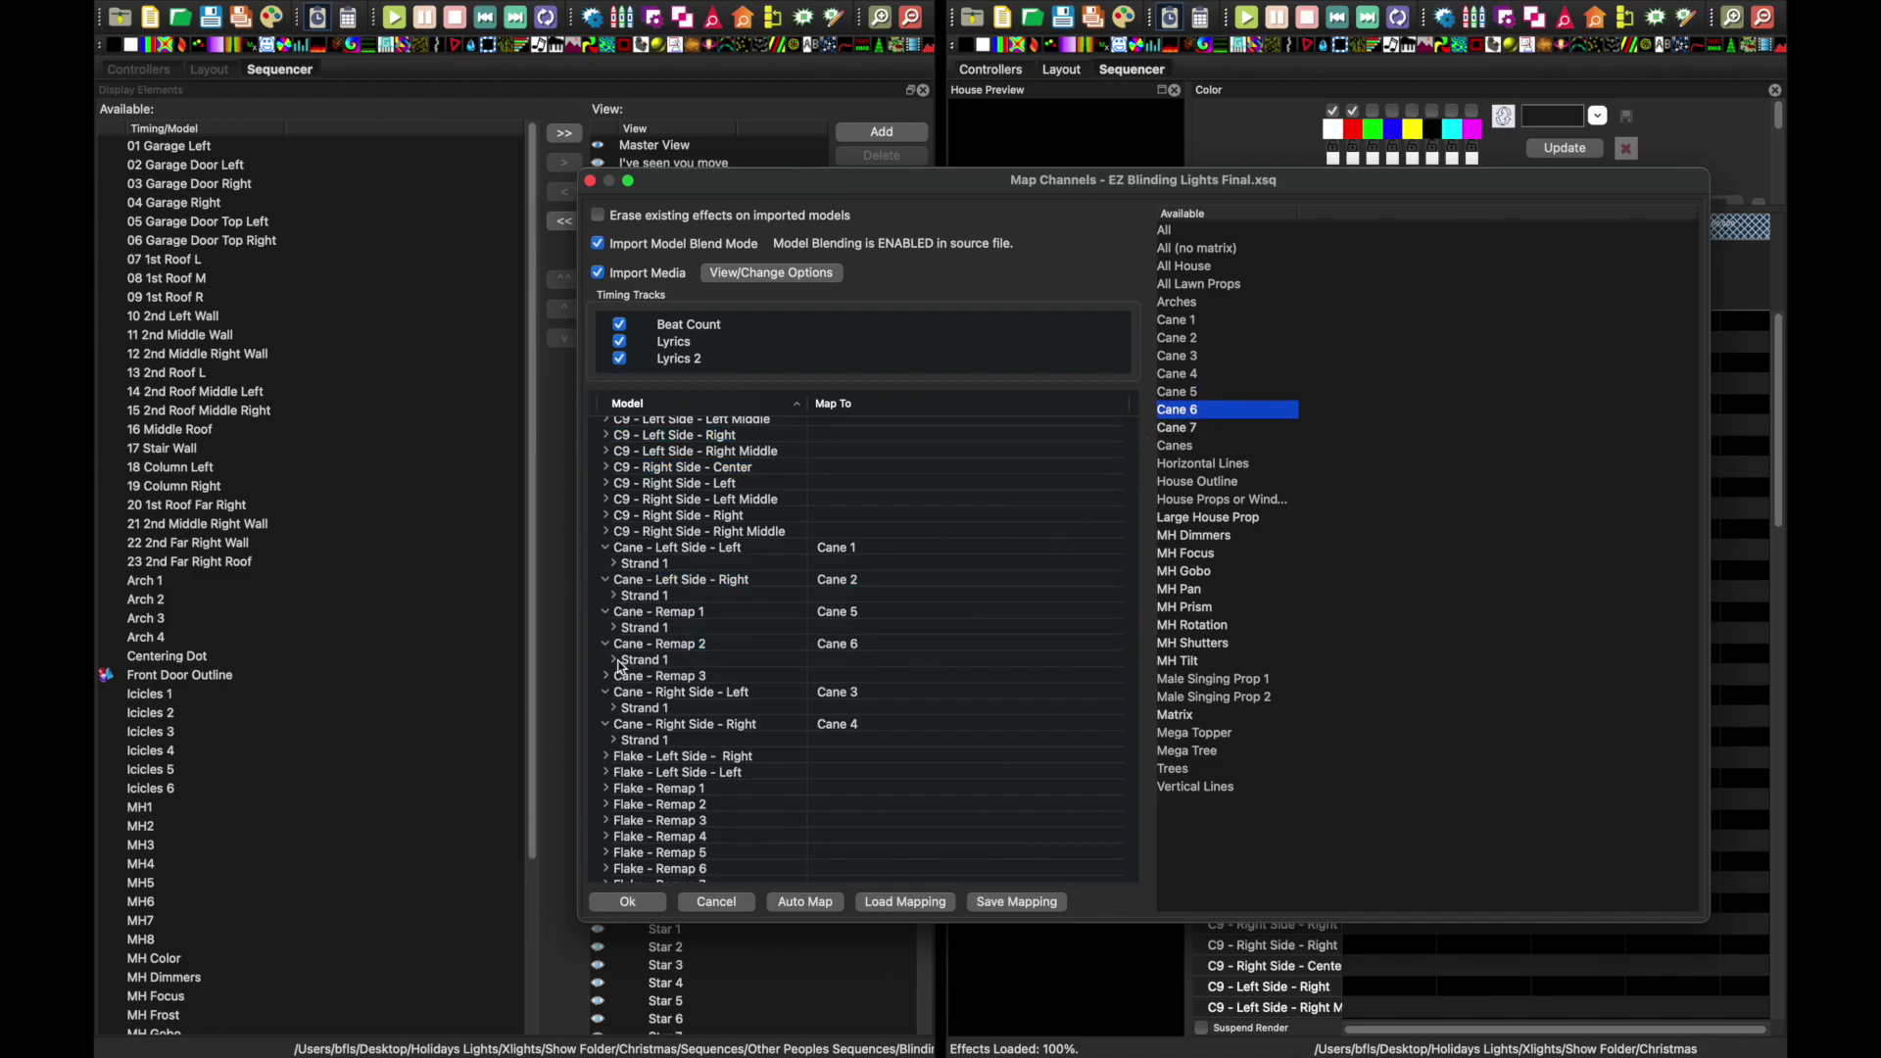
drag(1182, 435, 888, 683)
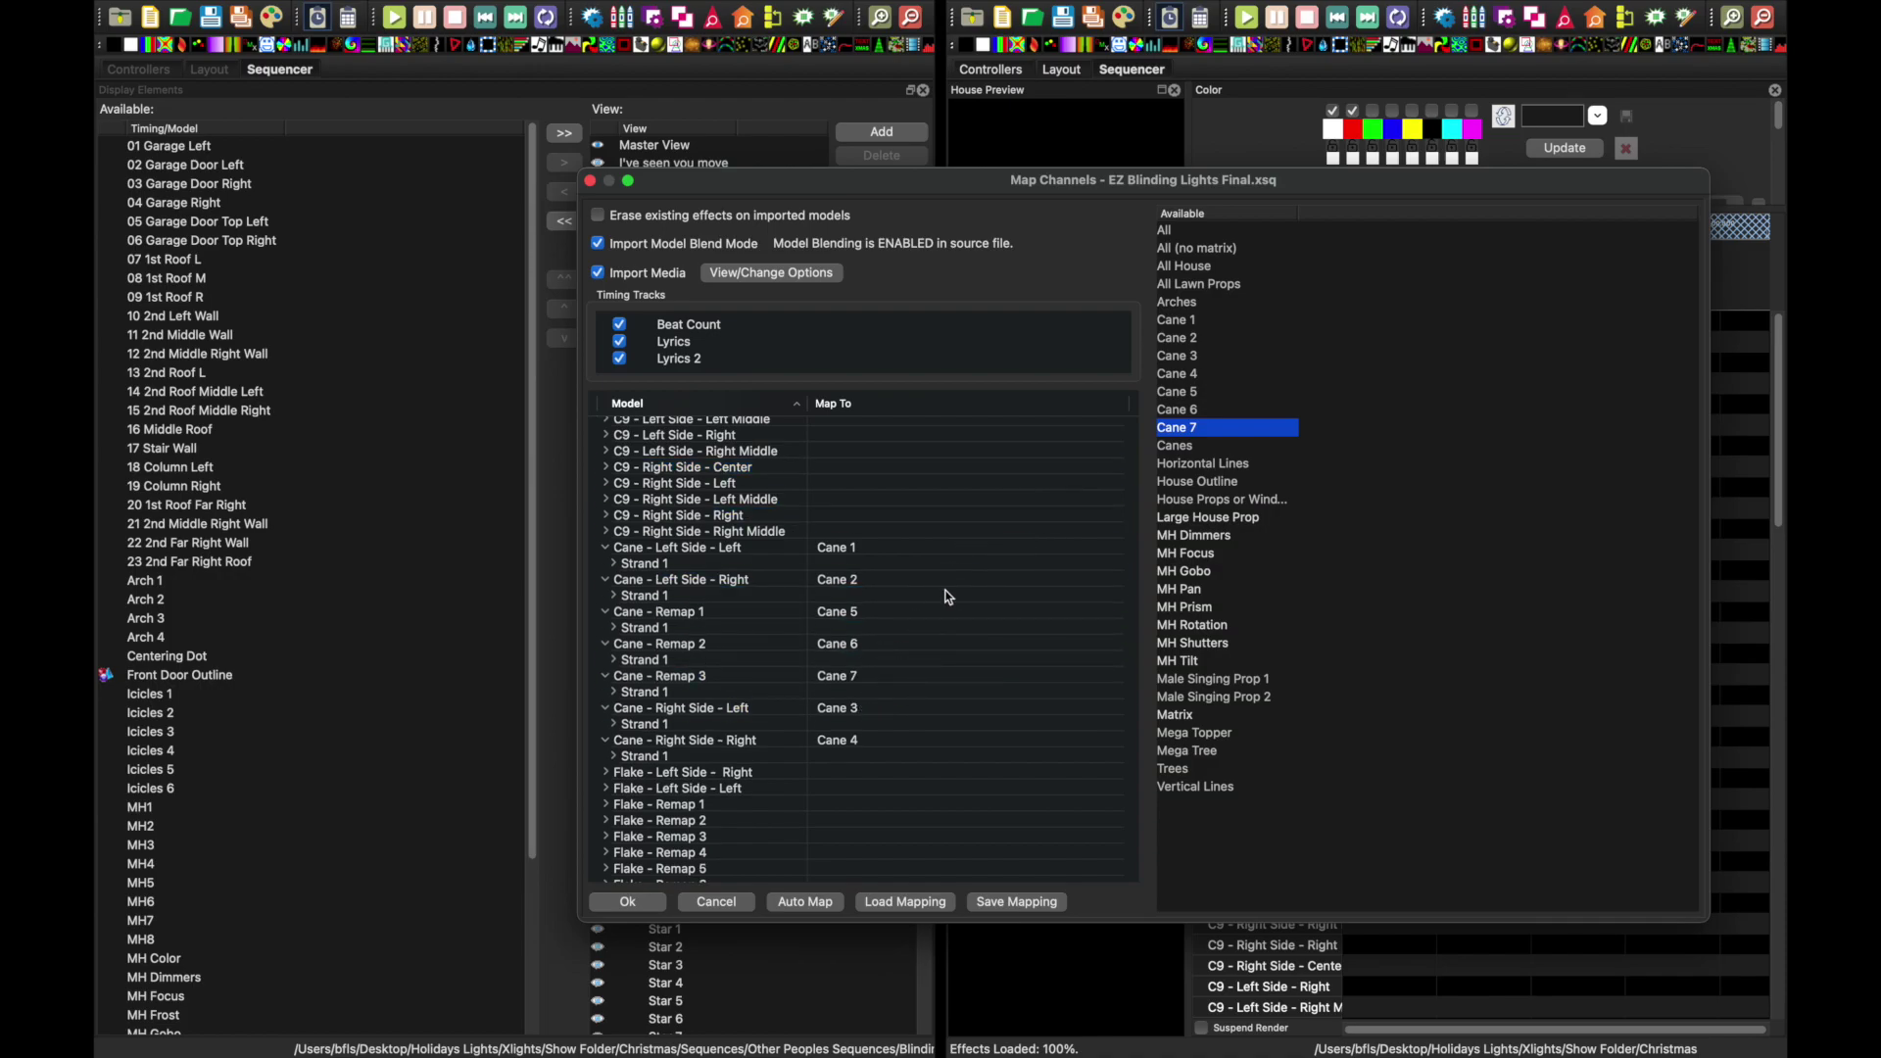
scroll(948, 593, down, 8)
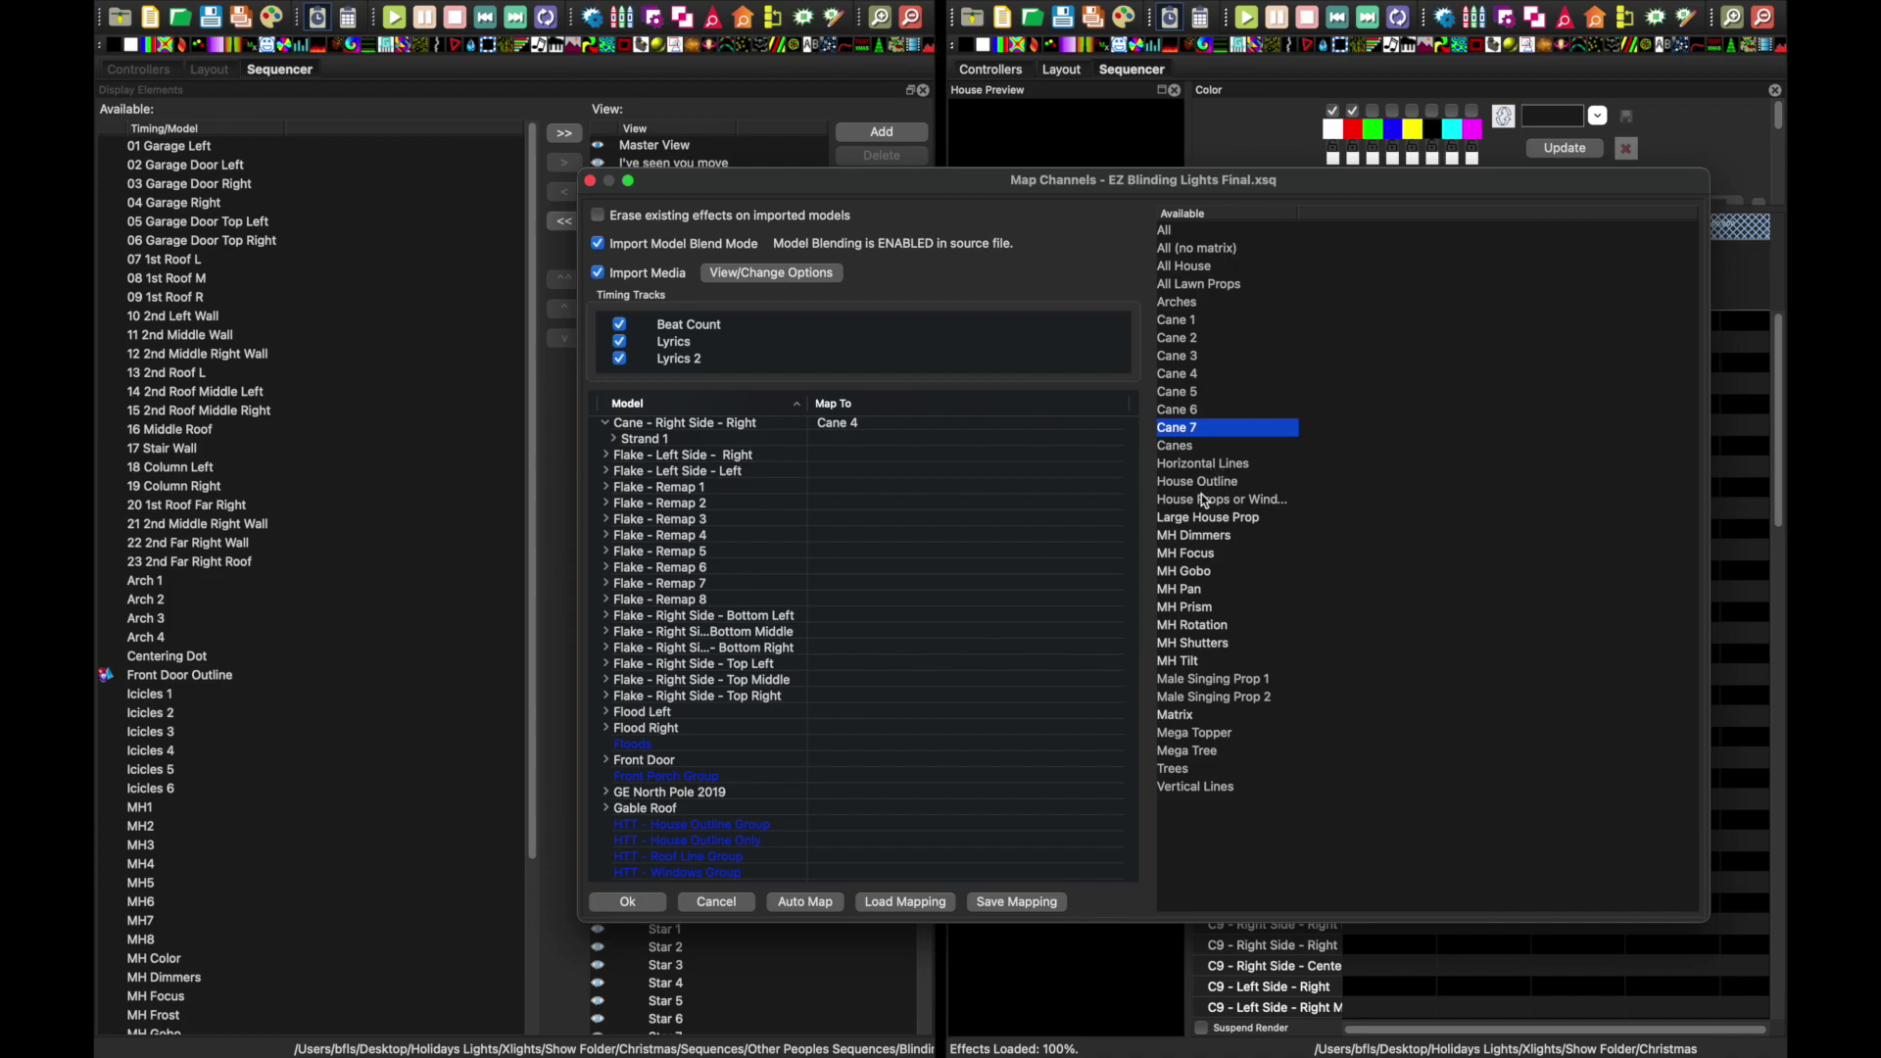
drag(1206, 520, 903, 642)
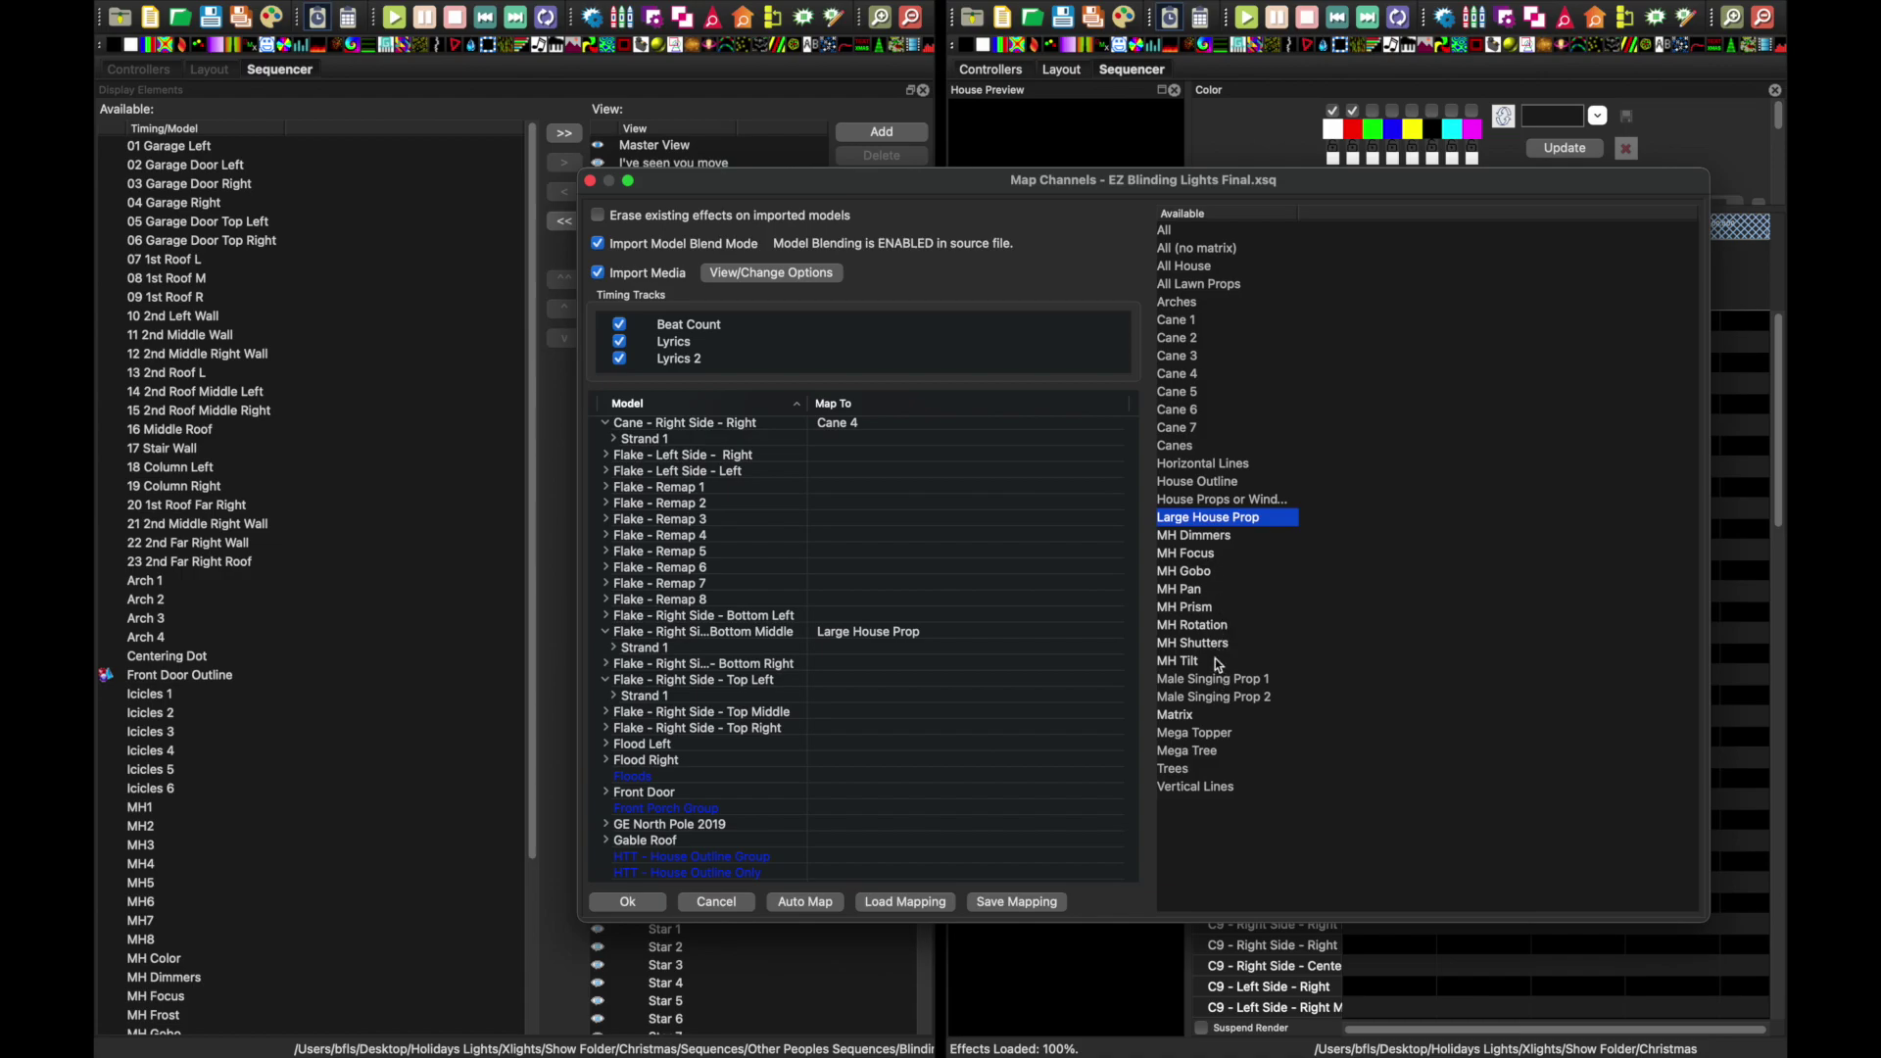
- Accept the mapping, confirm finishing without saving it, and exit full screen
click(645, 905)
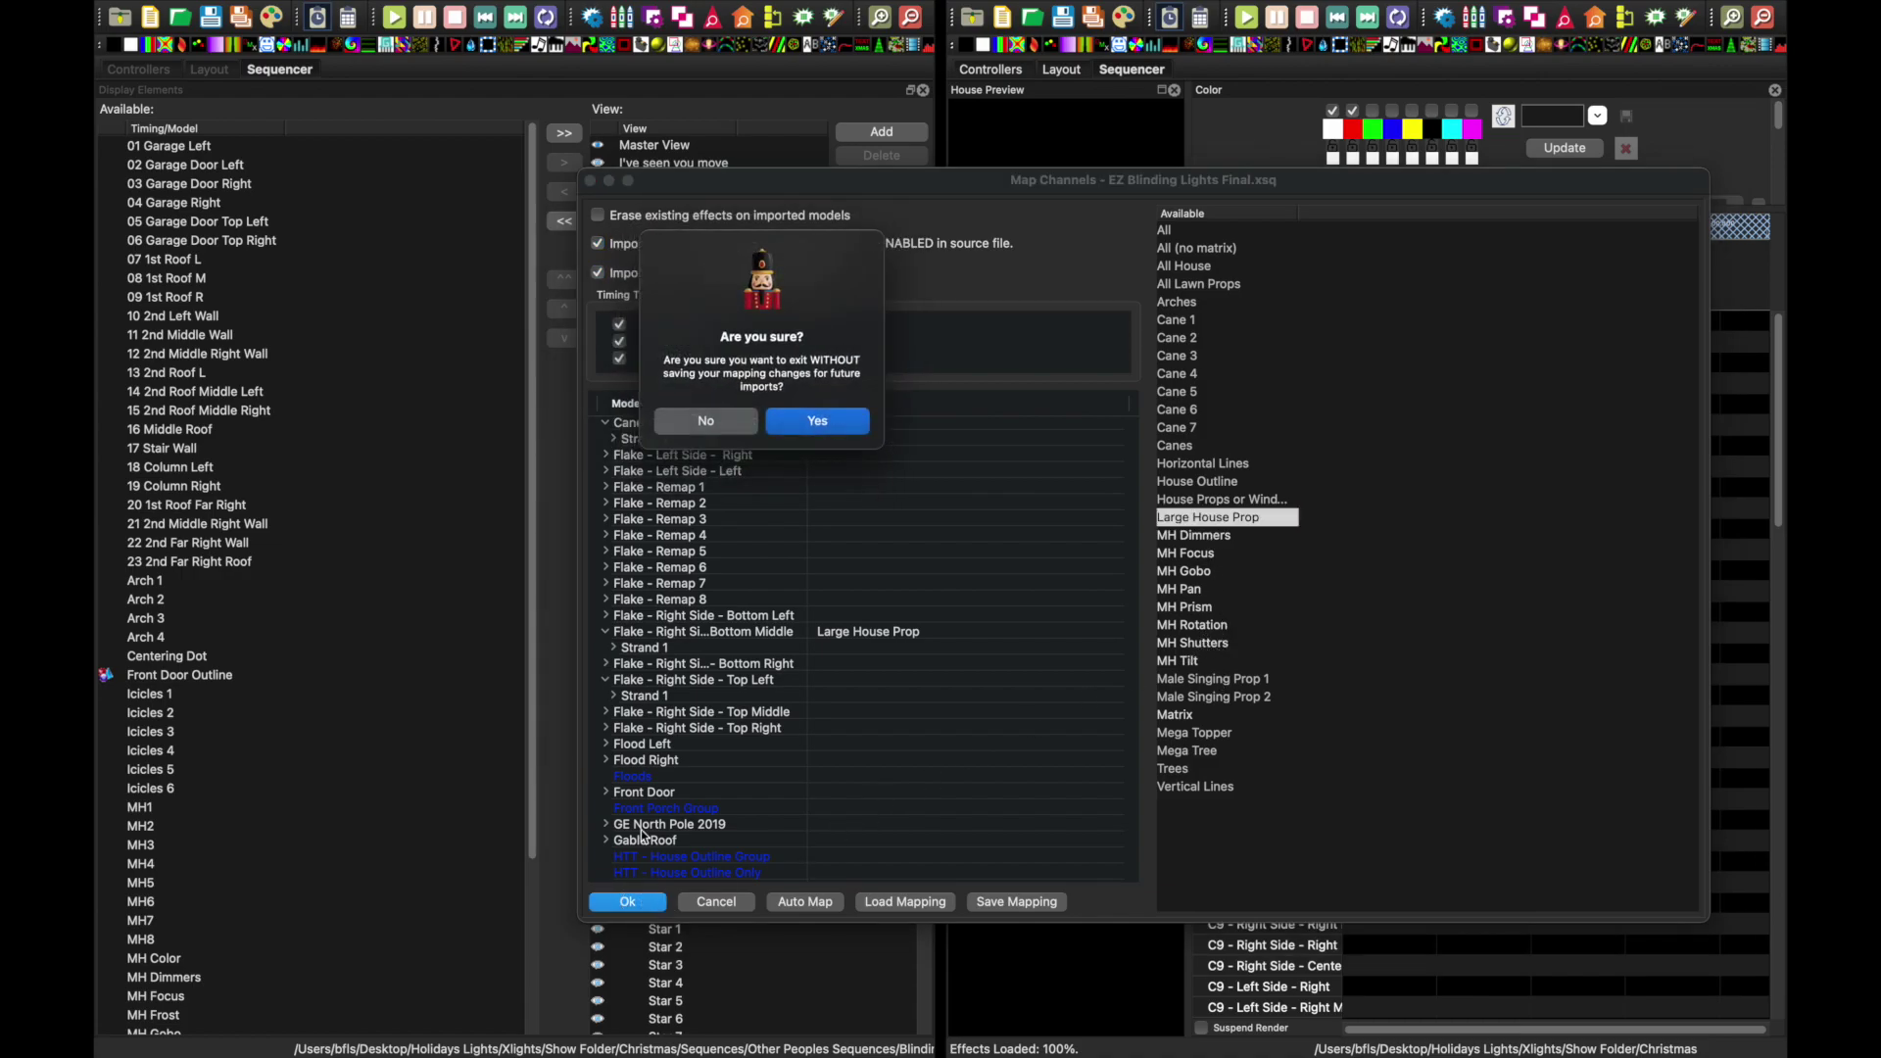
click(847, 425)
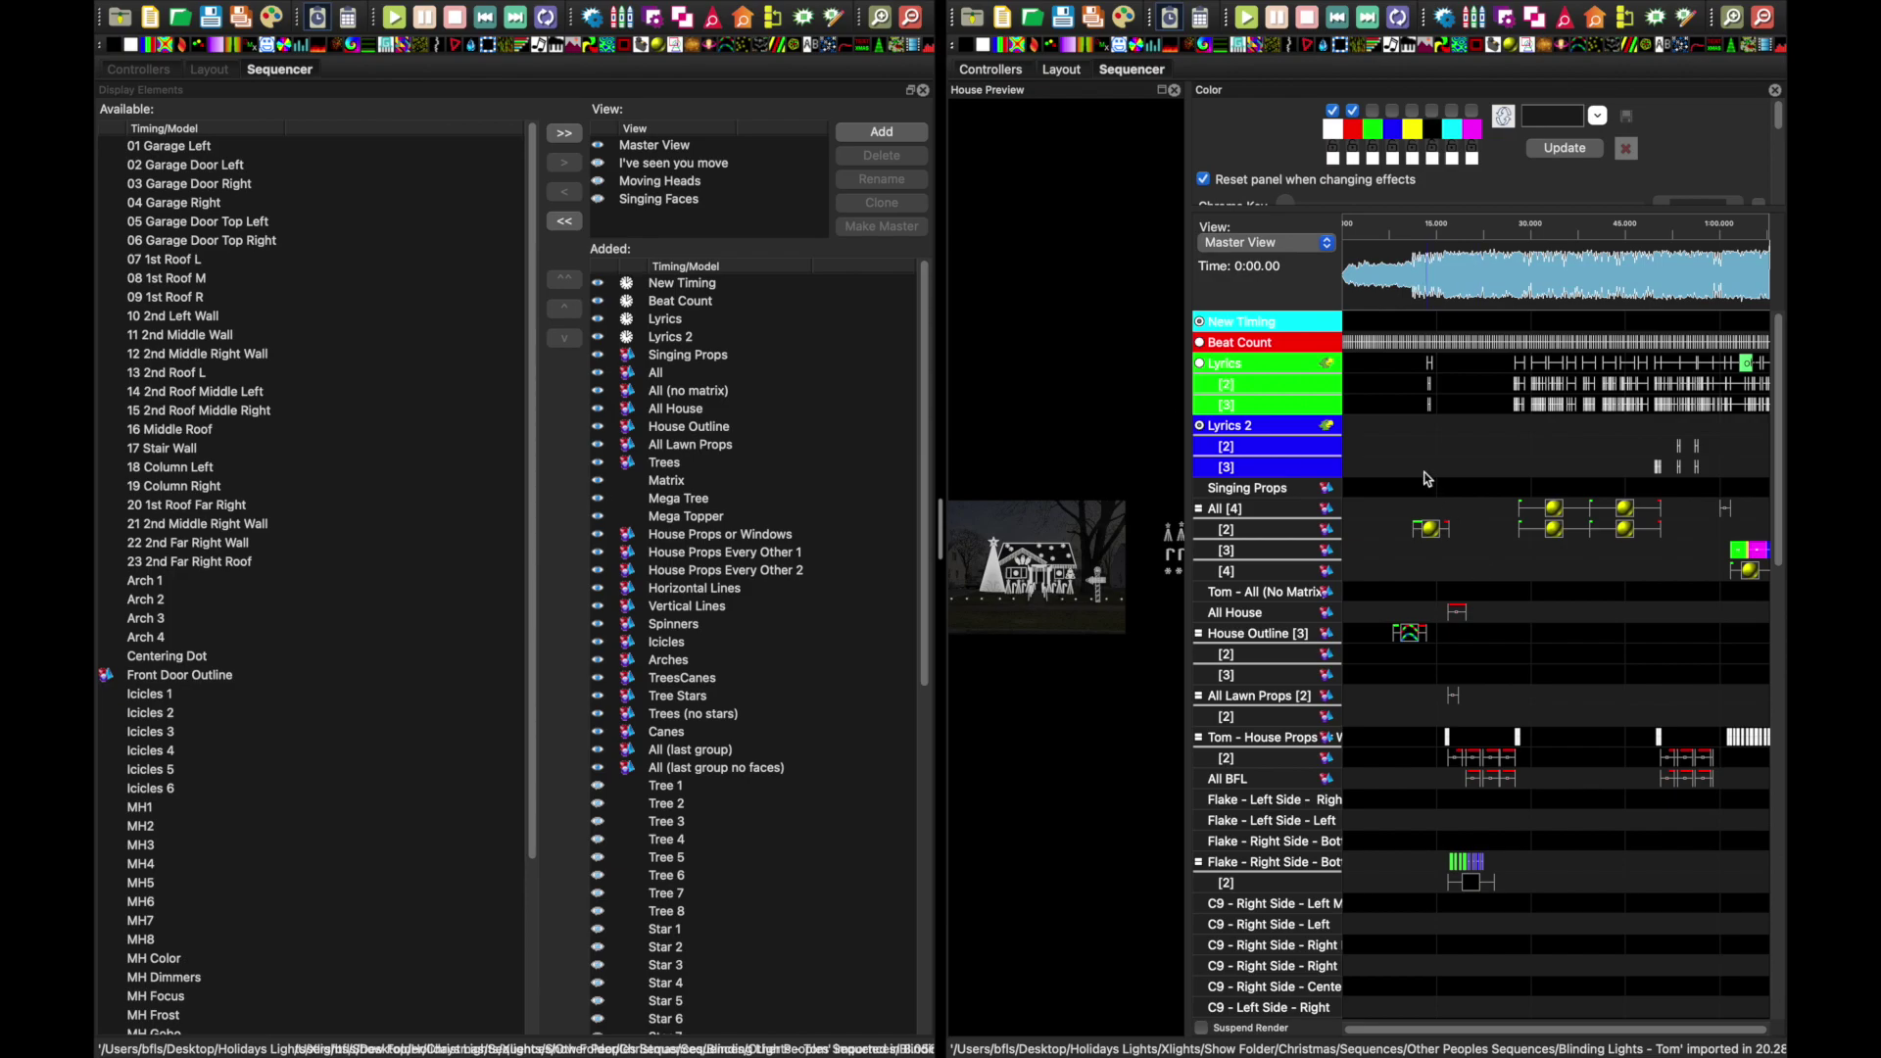
scroll(1412, 470, right, 3)
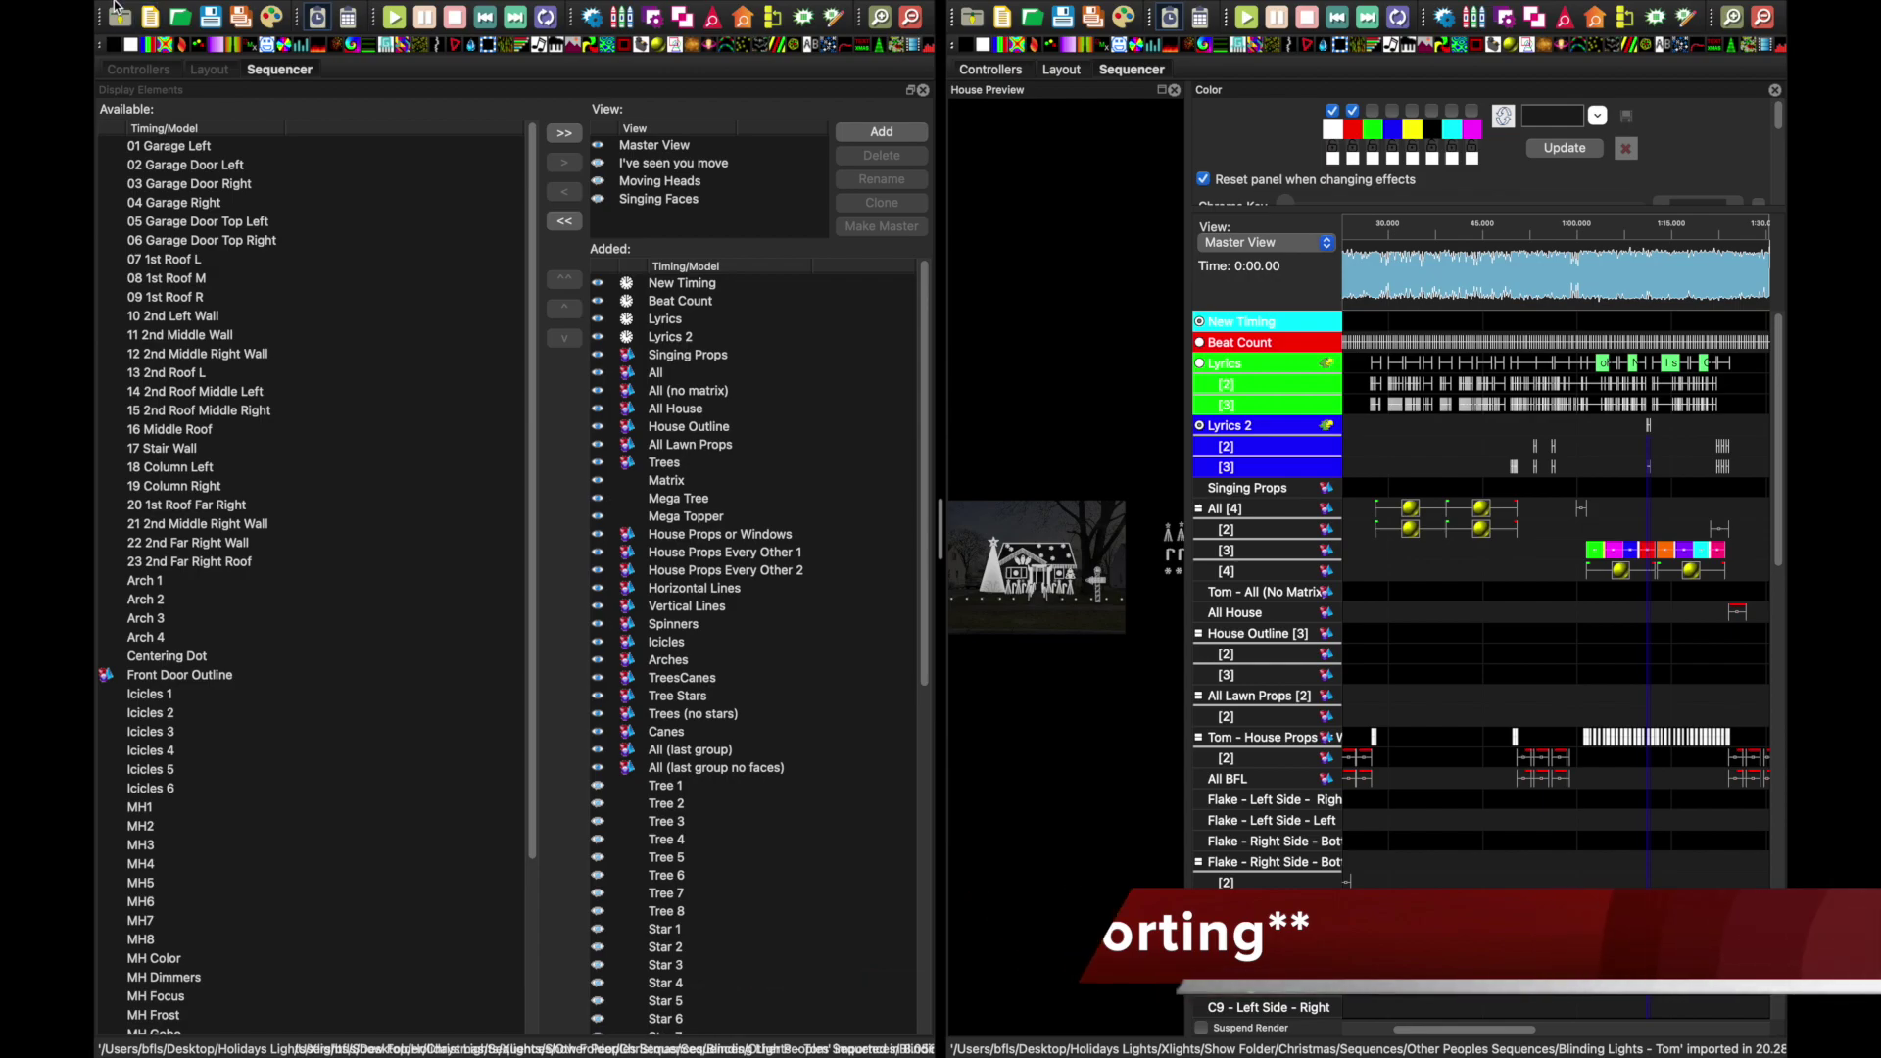
mouse_move(128, 44)
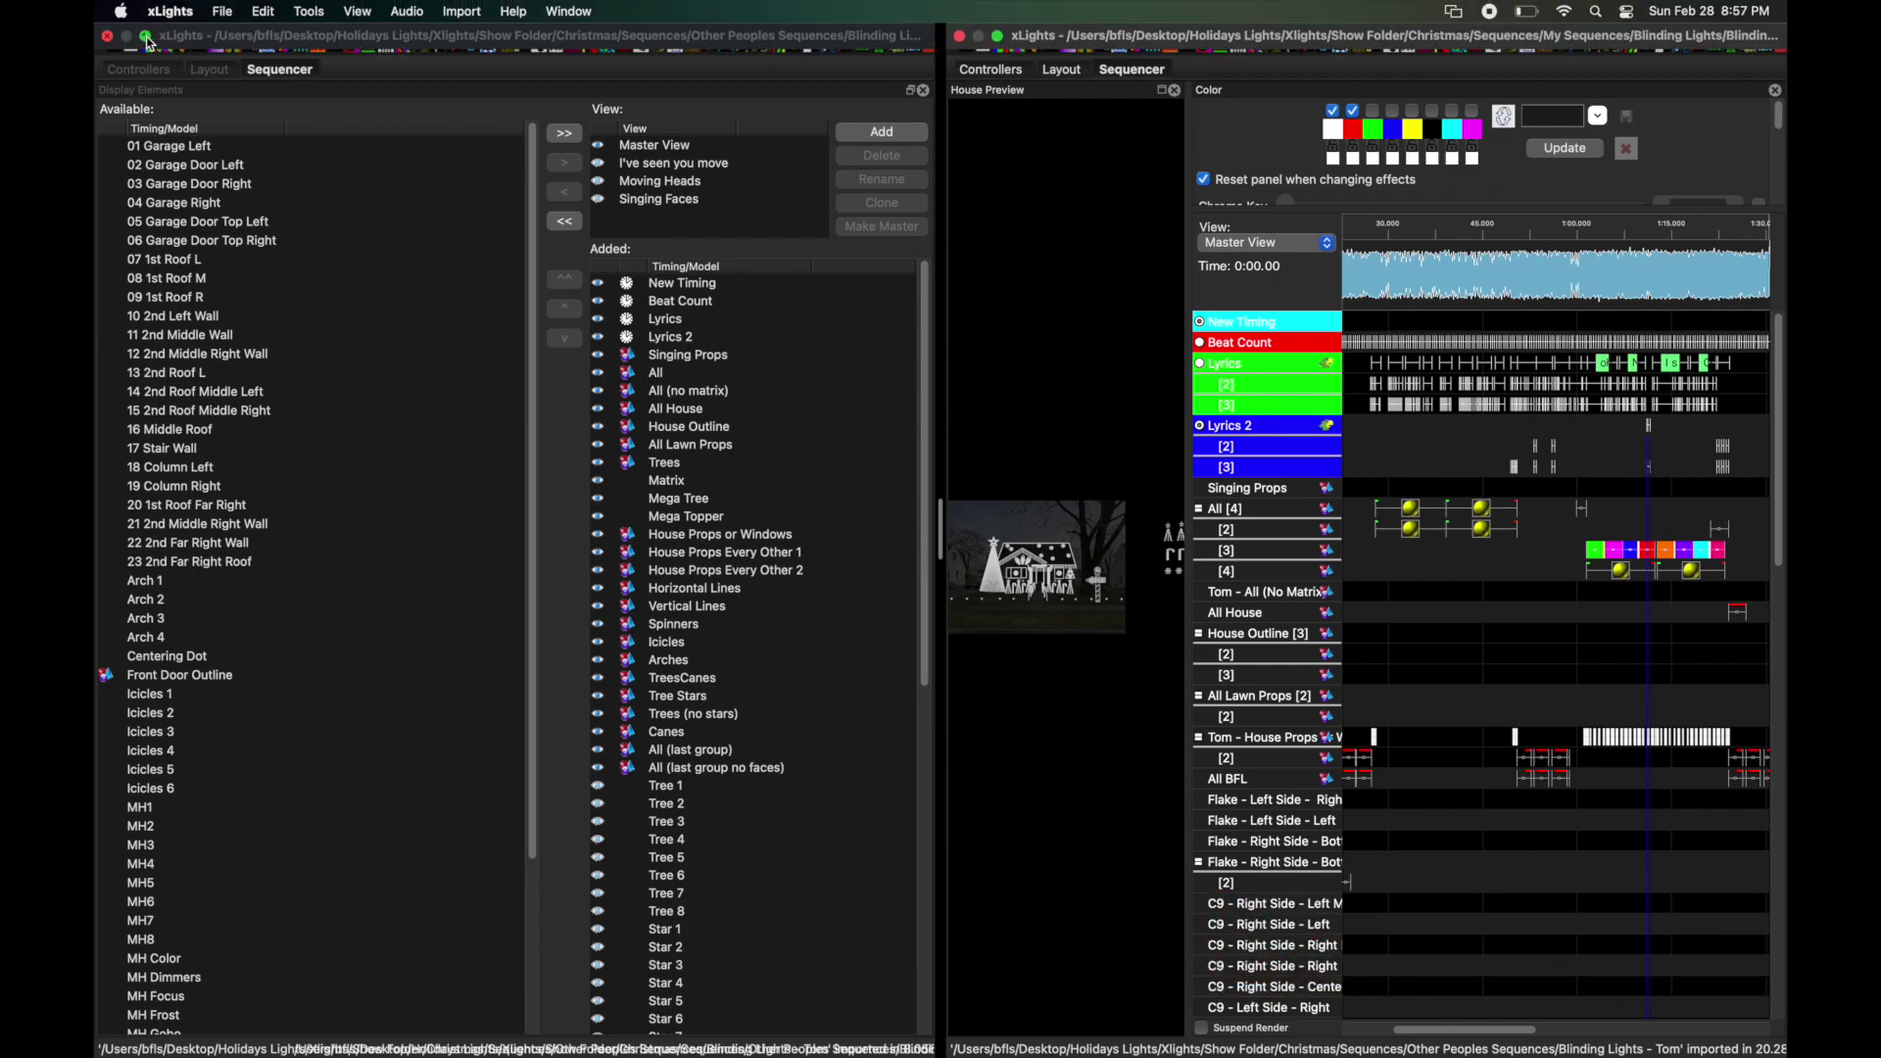
click(145, 37)
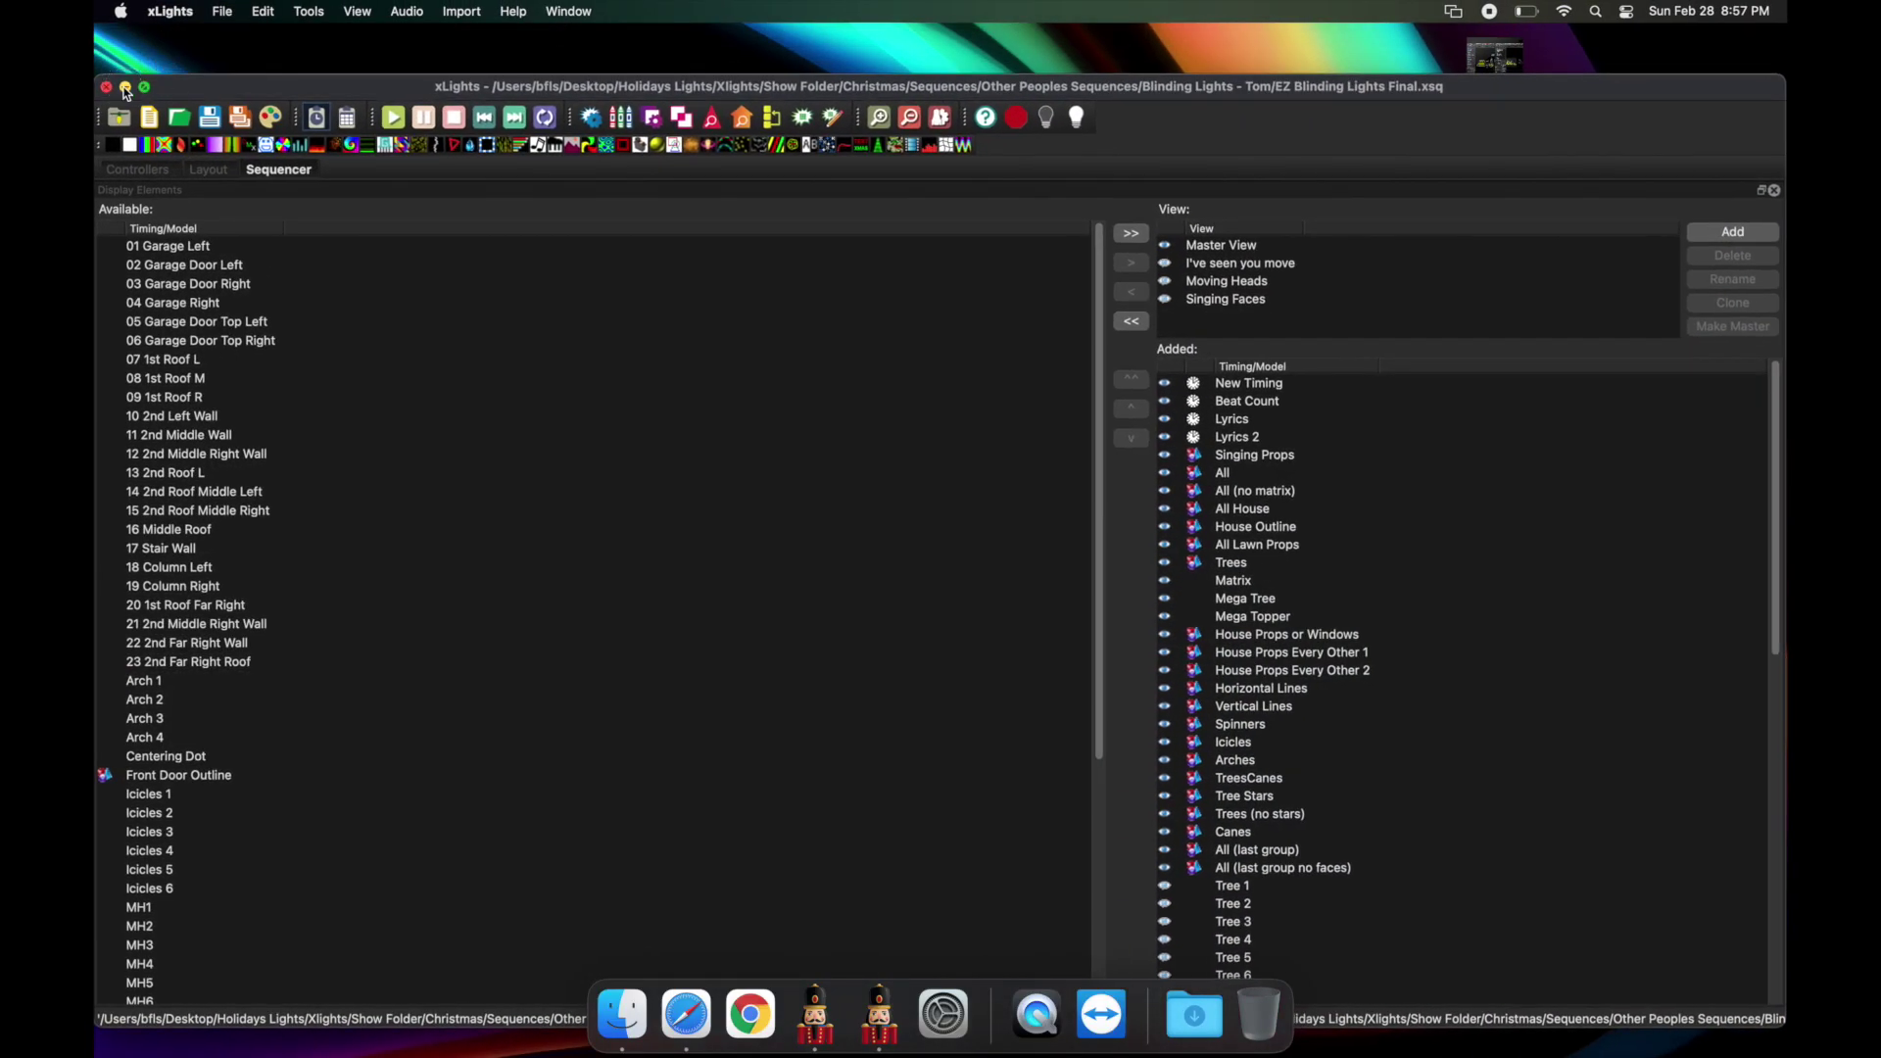
- Switch to the full-screen sequencer and zoom in on the cane rows' red Shockwave effects around 5–9 seconds
click(126, 87)
key(ctrl+Right)
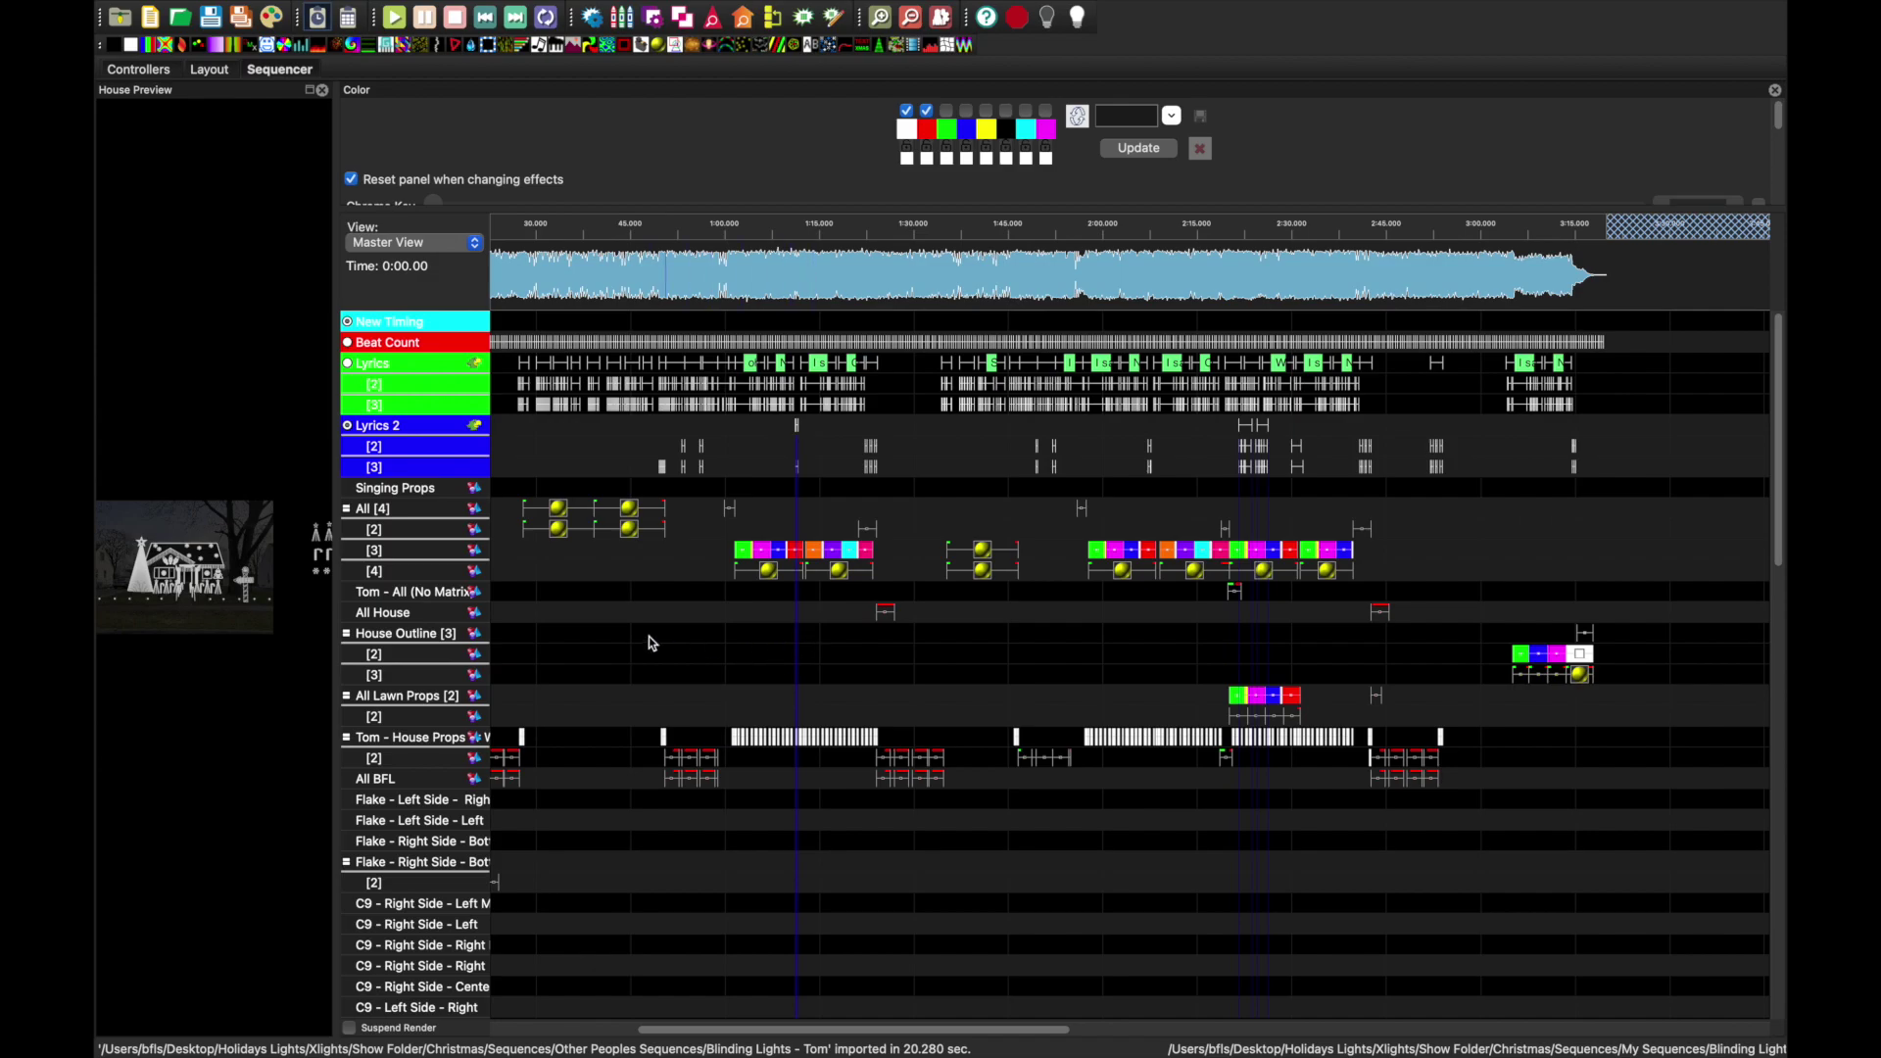
scroll(443, 644, down, 6)
scroll(443, 644, down, 10)
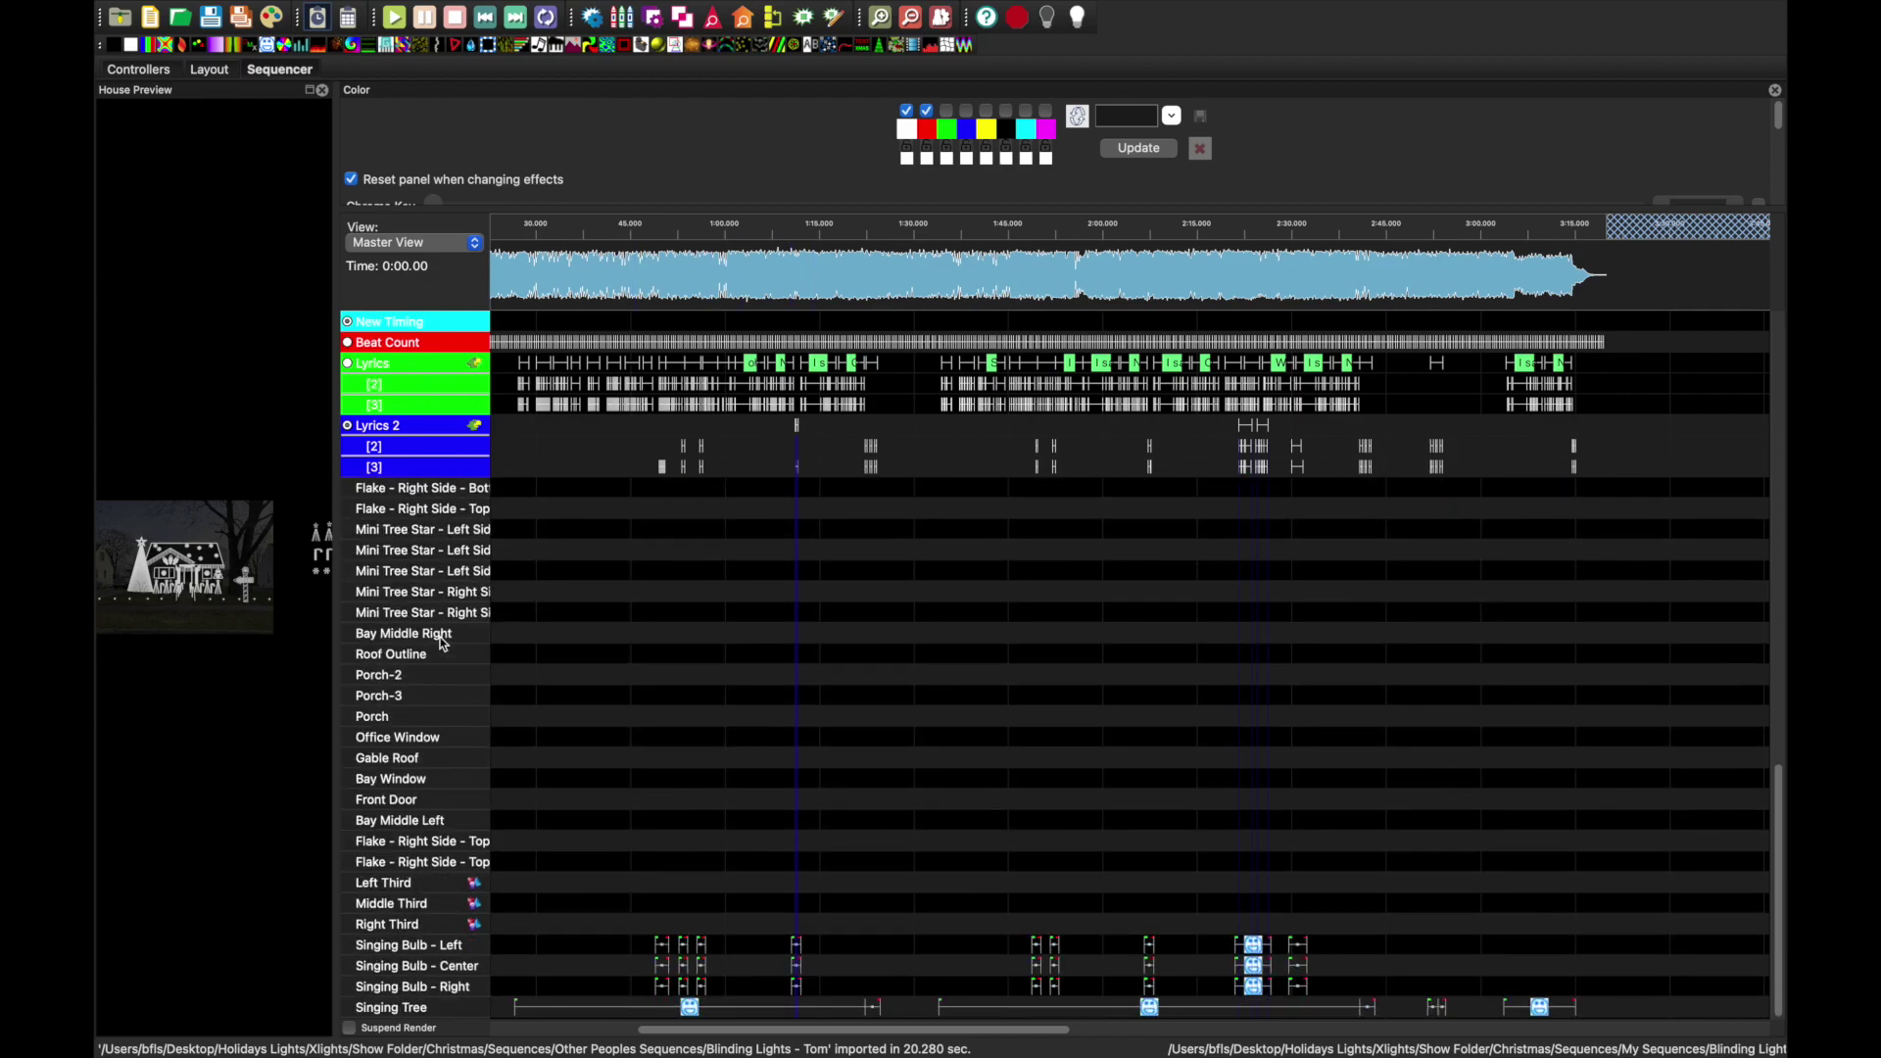
scroll(443, 644, up, 10)
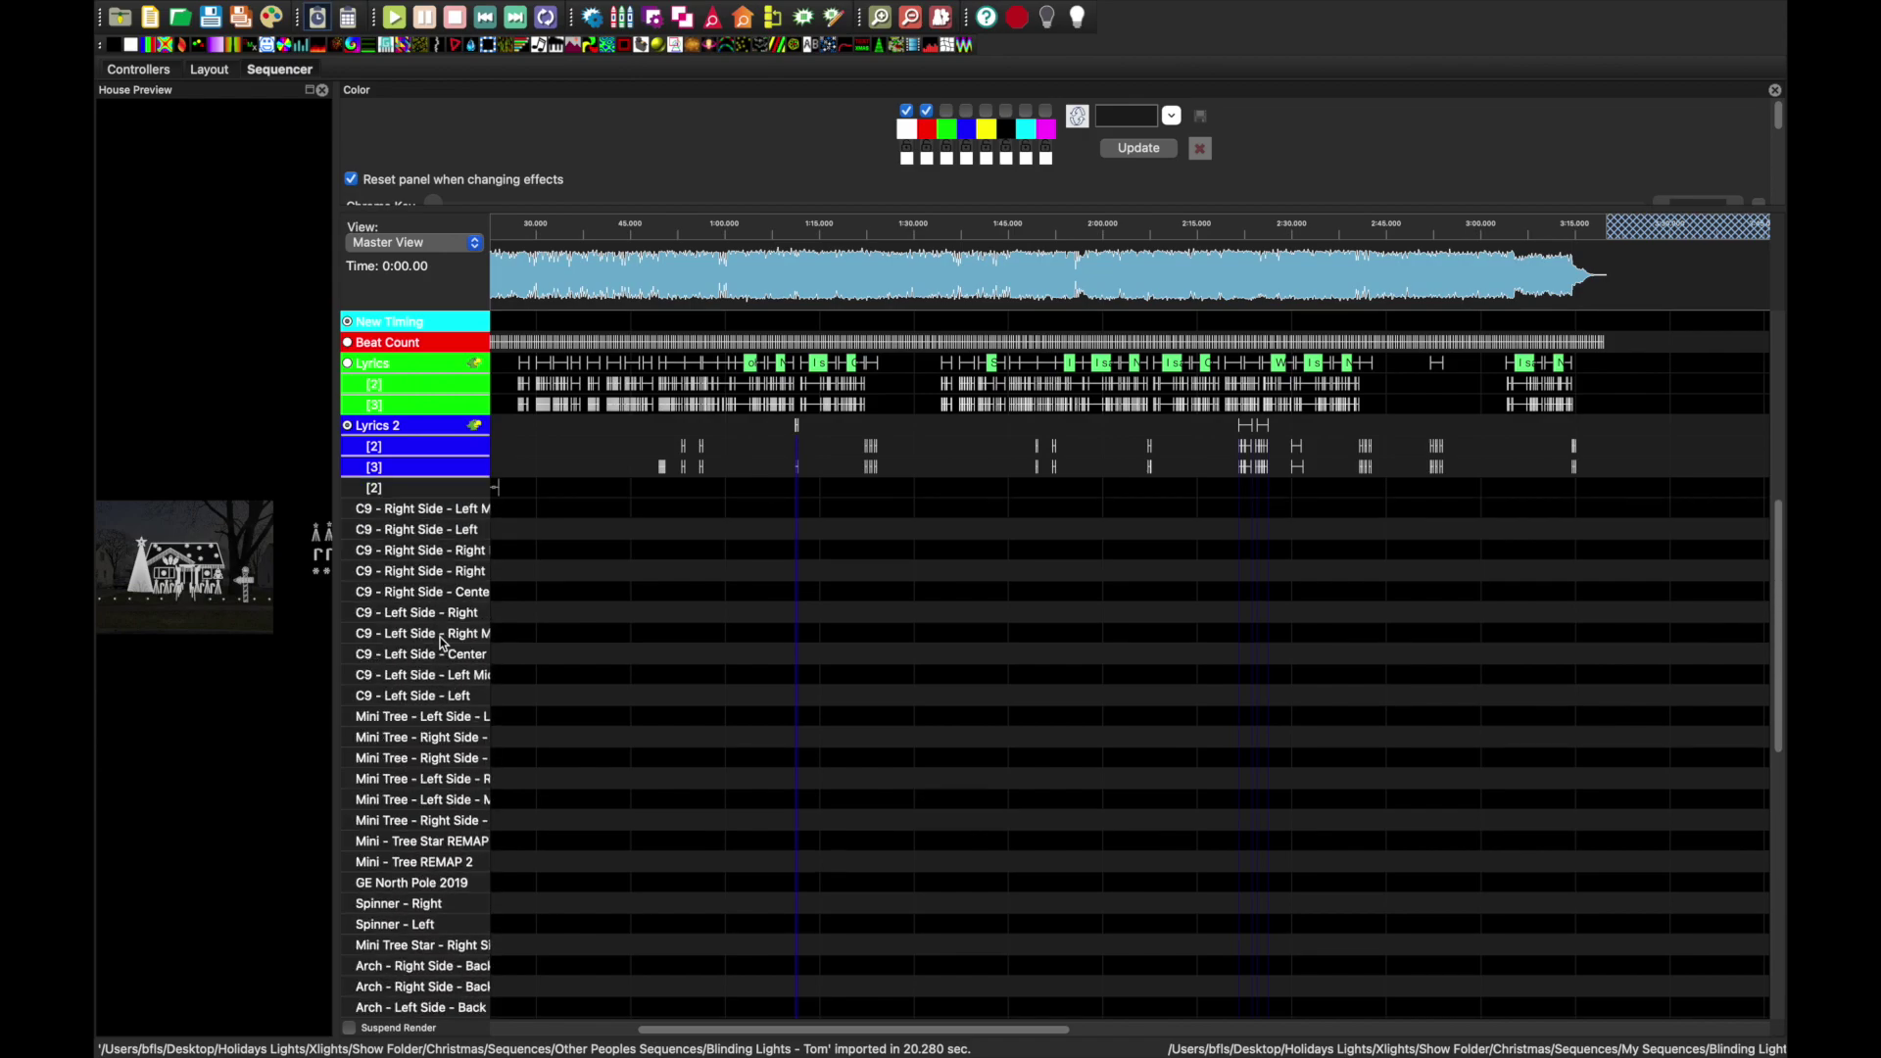
scroll(443, 644, up, 7)
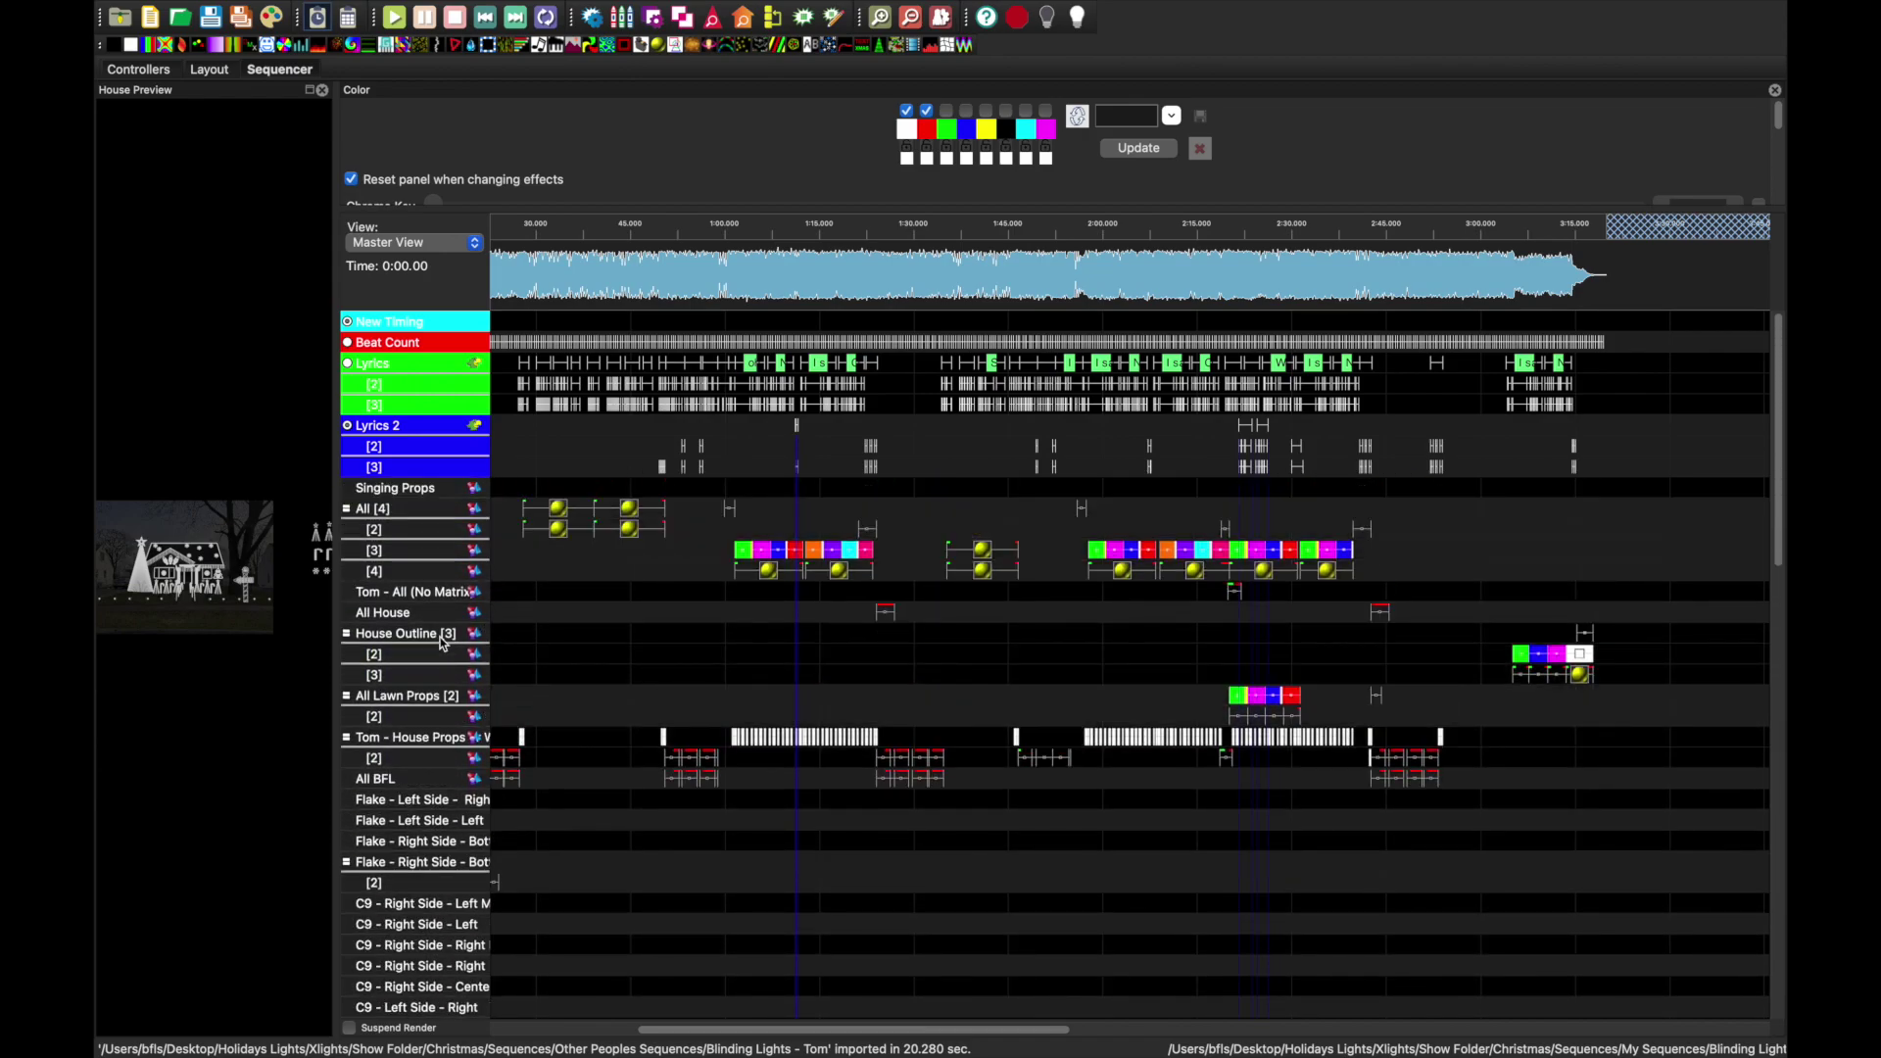
scroll(443, 644, down, 10)
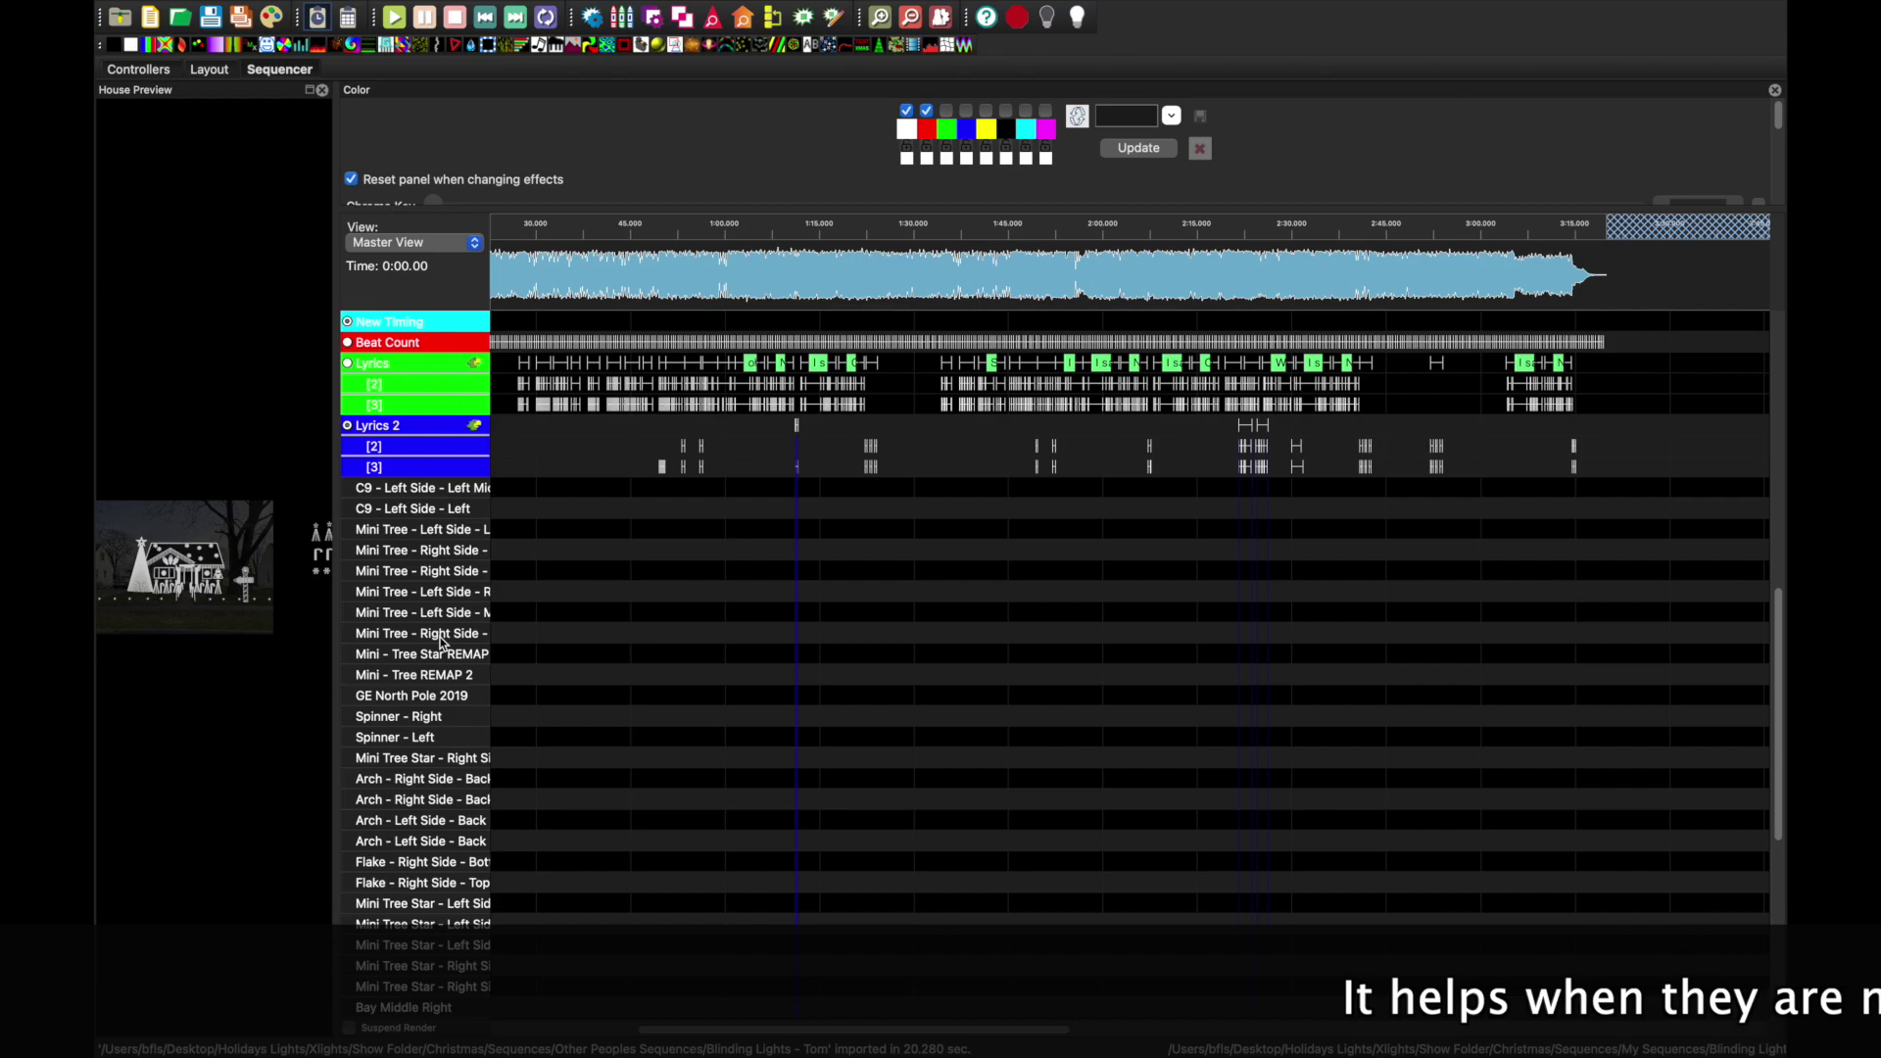
scroll(443, 644, down, 5)
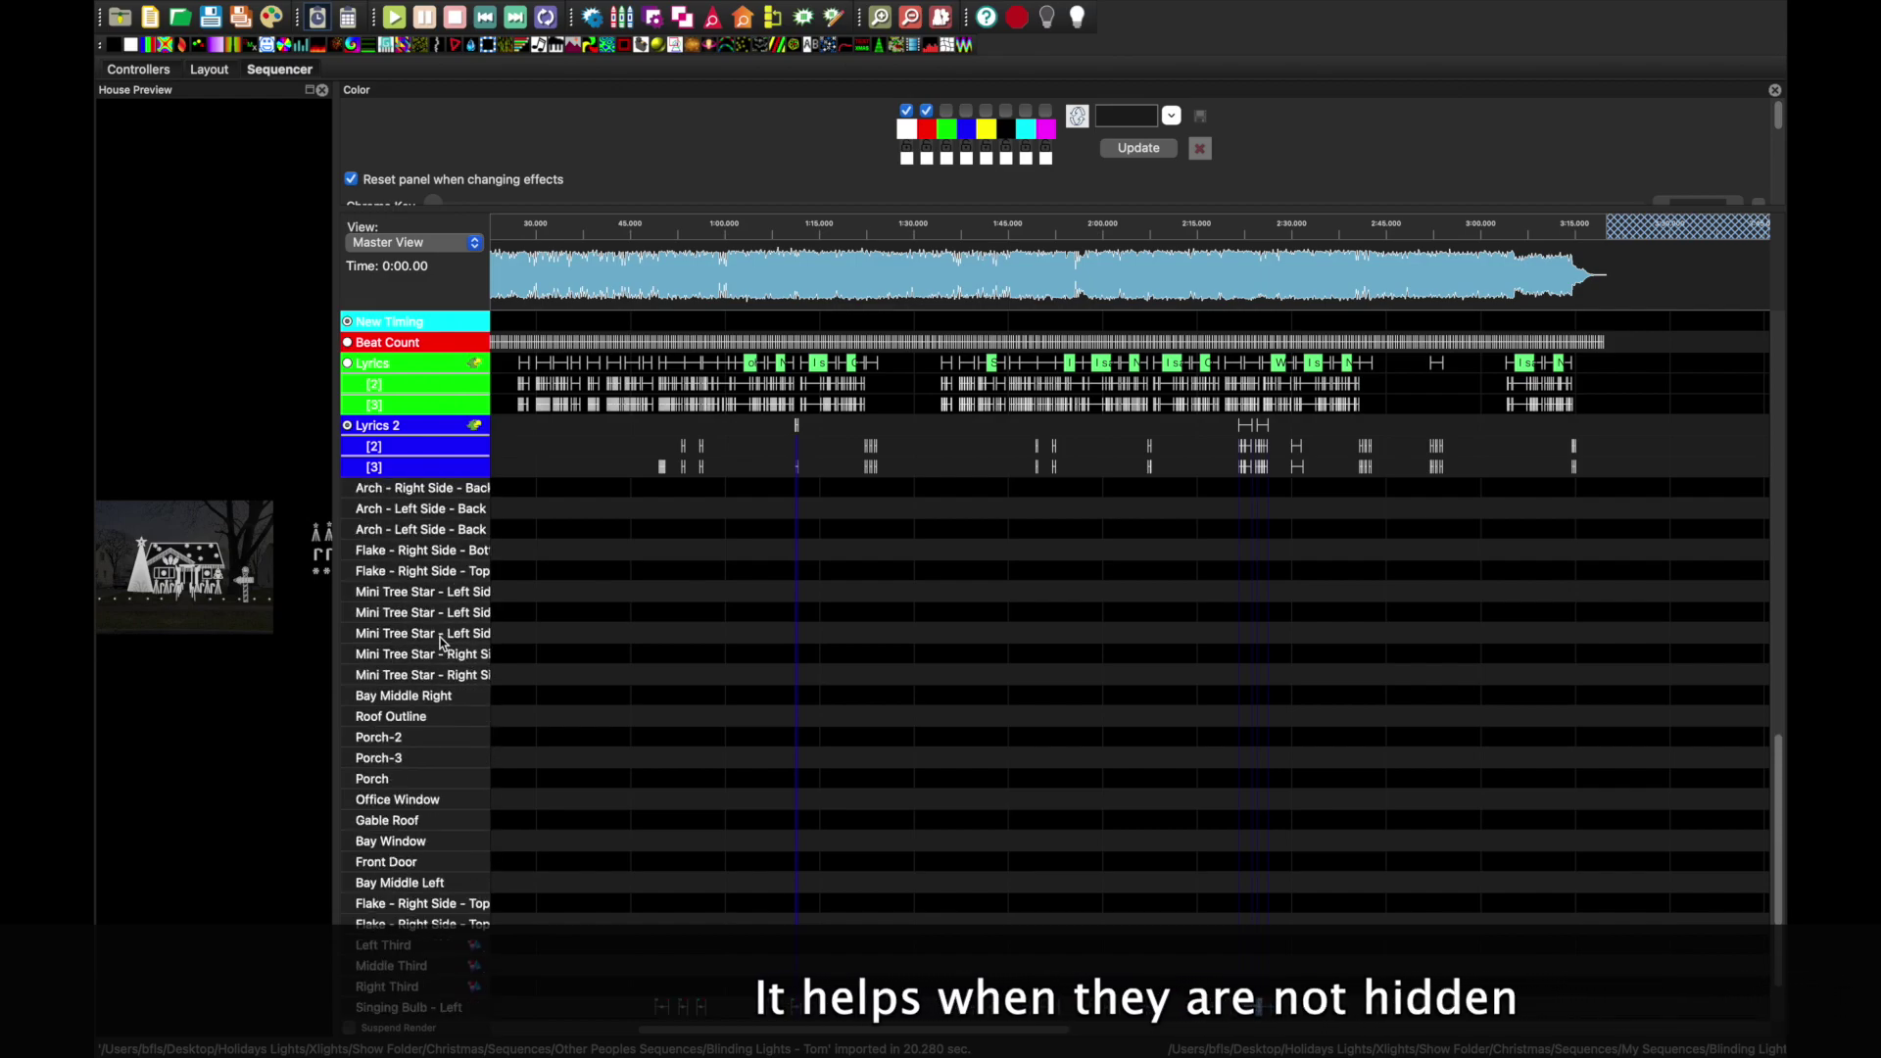
scroll(443, 644, down, 1)
right_click(443, 644)
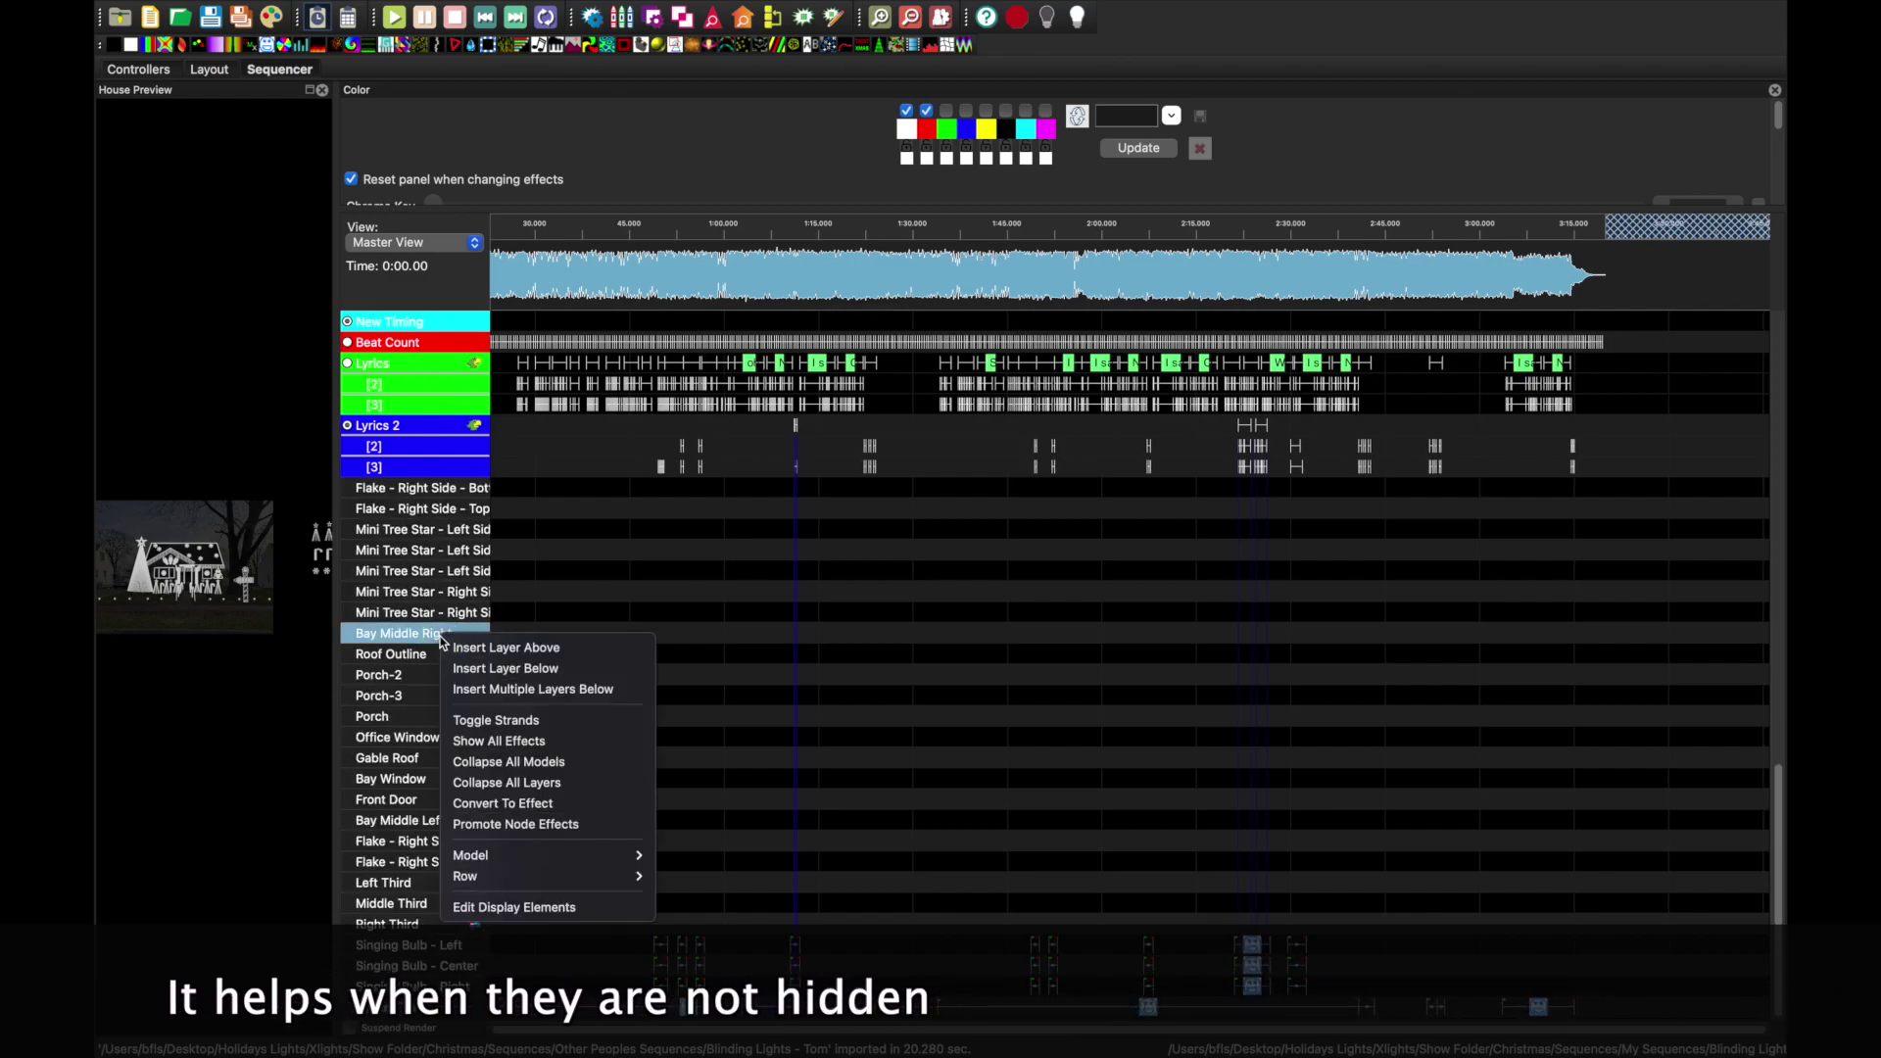
click(514, 907)
key(Escape)
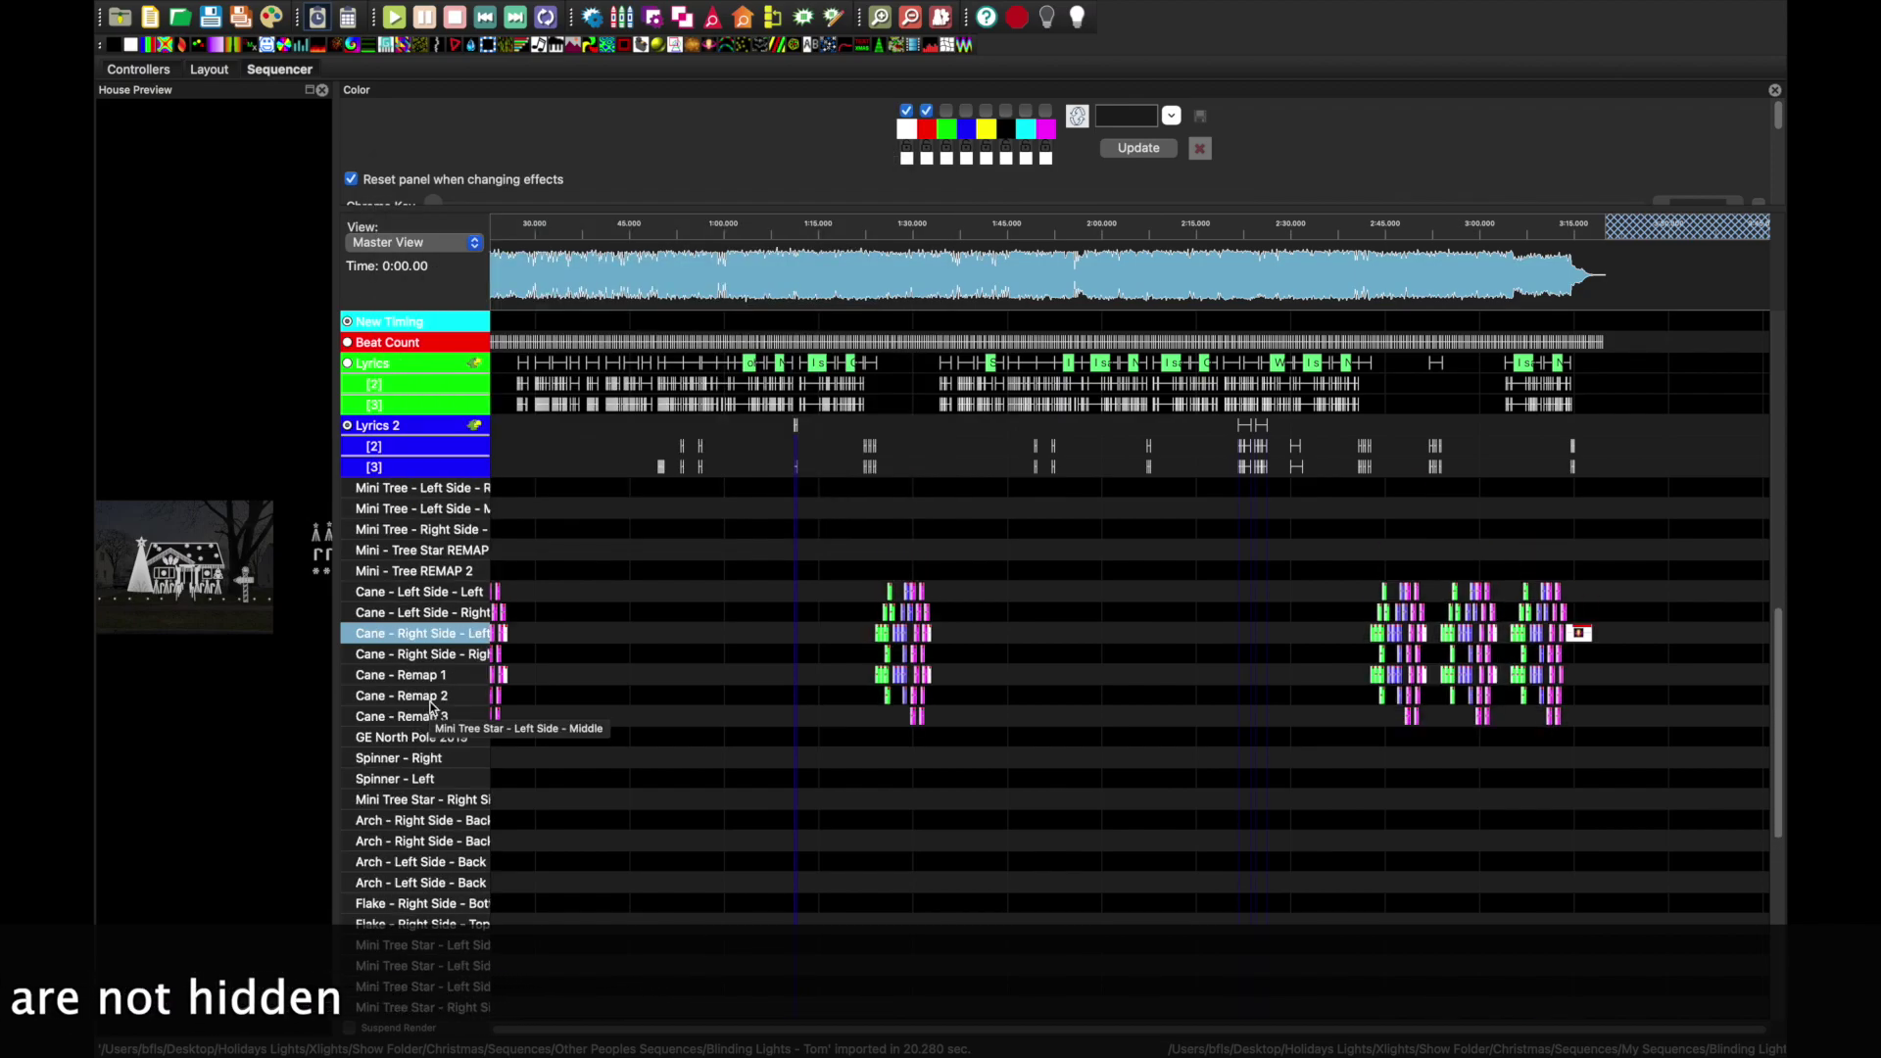
scroll(789, 727, left, 5)
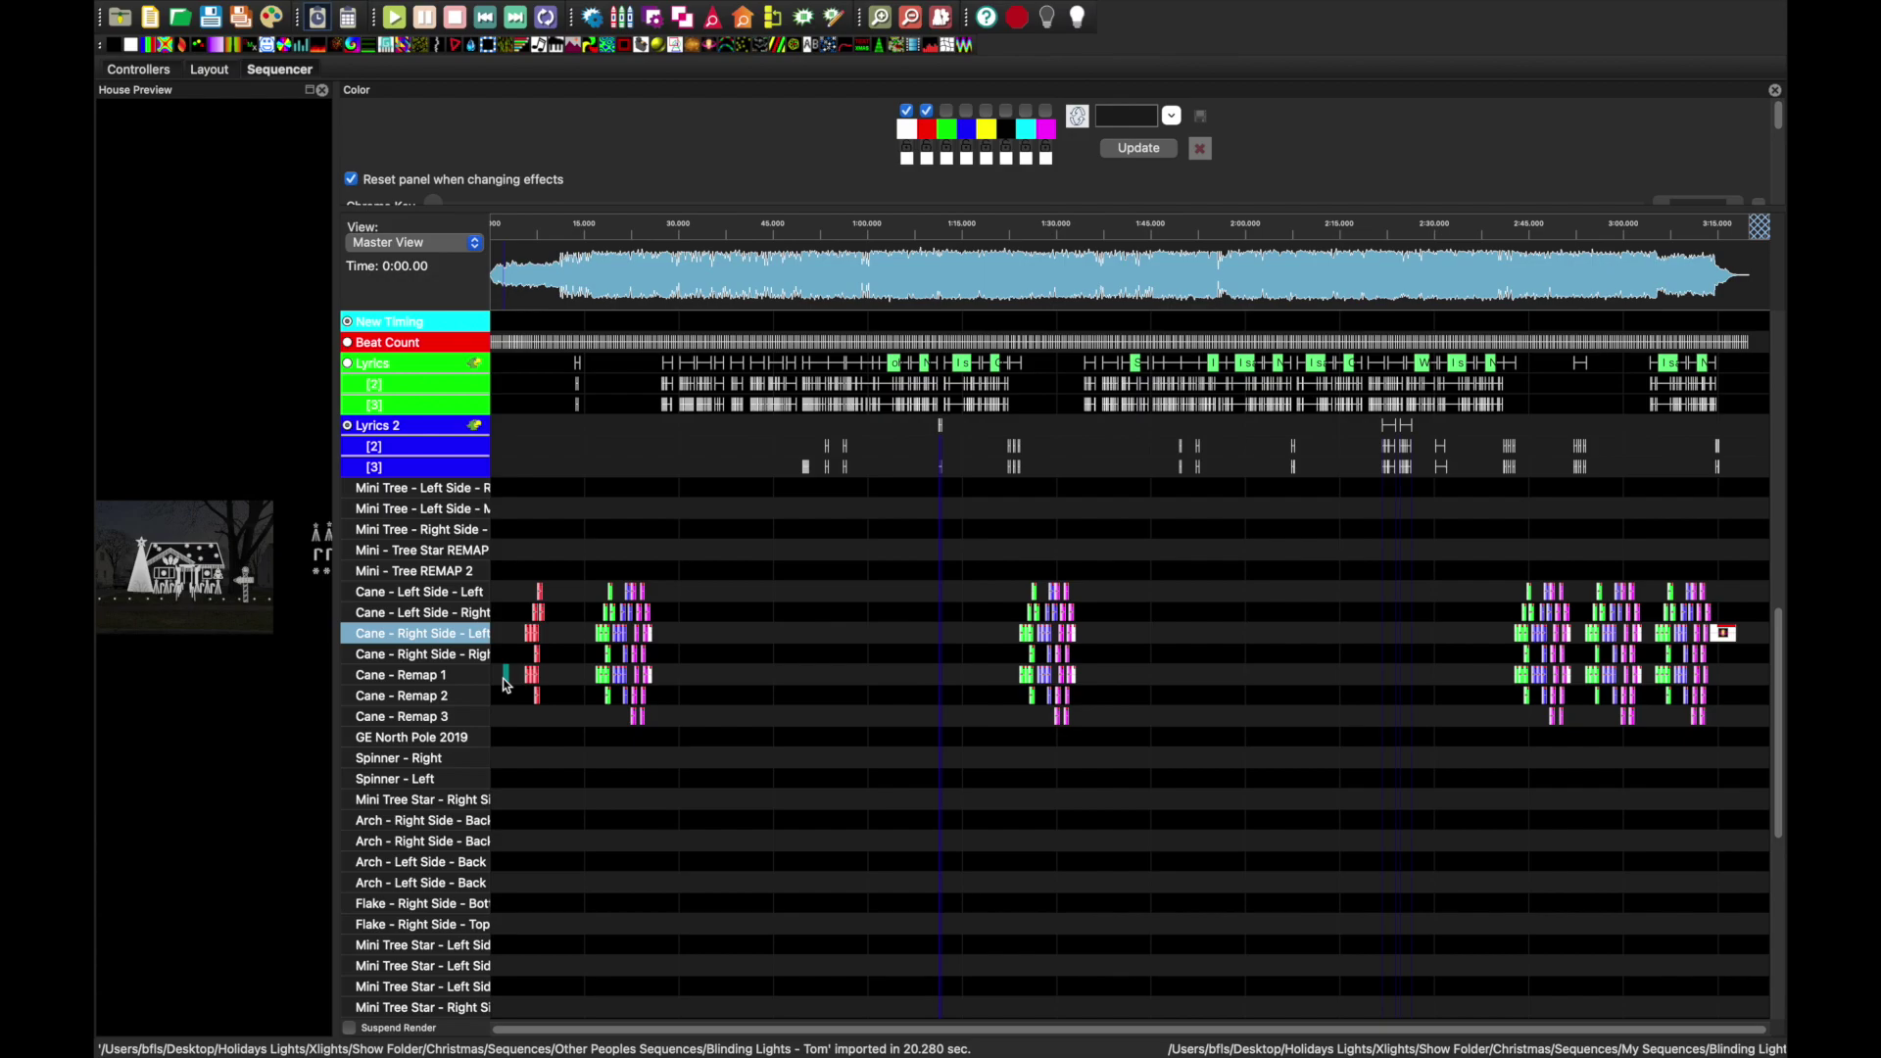
scroll(505, 685, up, 10)
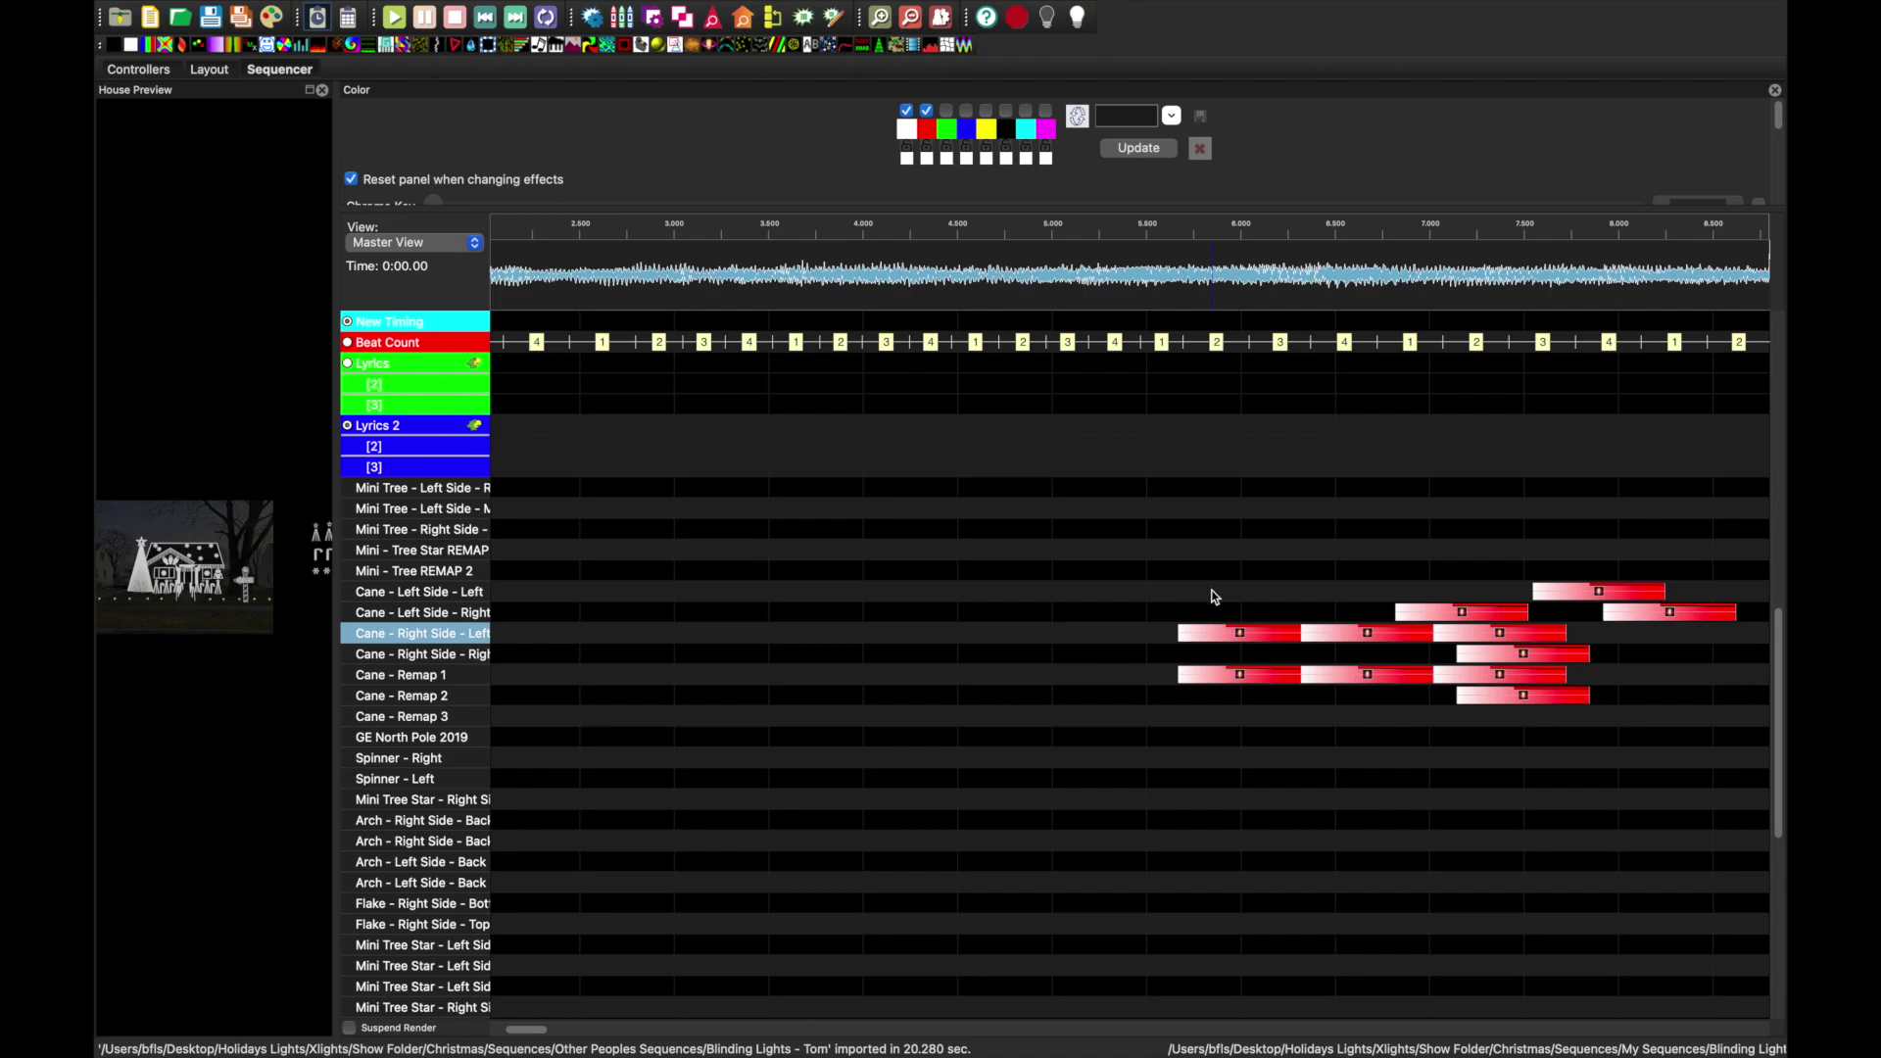
- Move two Shockwave effects from Cane - Remap 1 up to Cane - Left Side - Left and save
click(1213, 590)
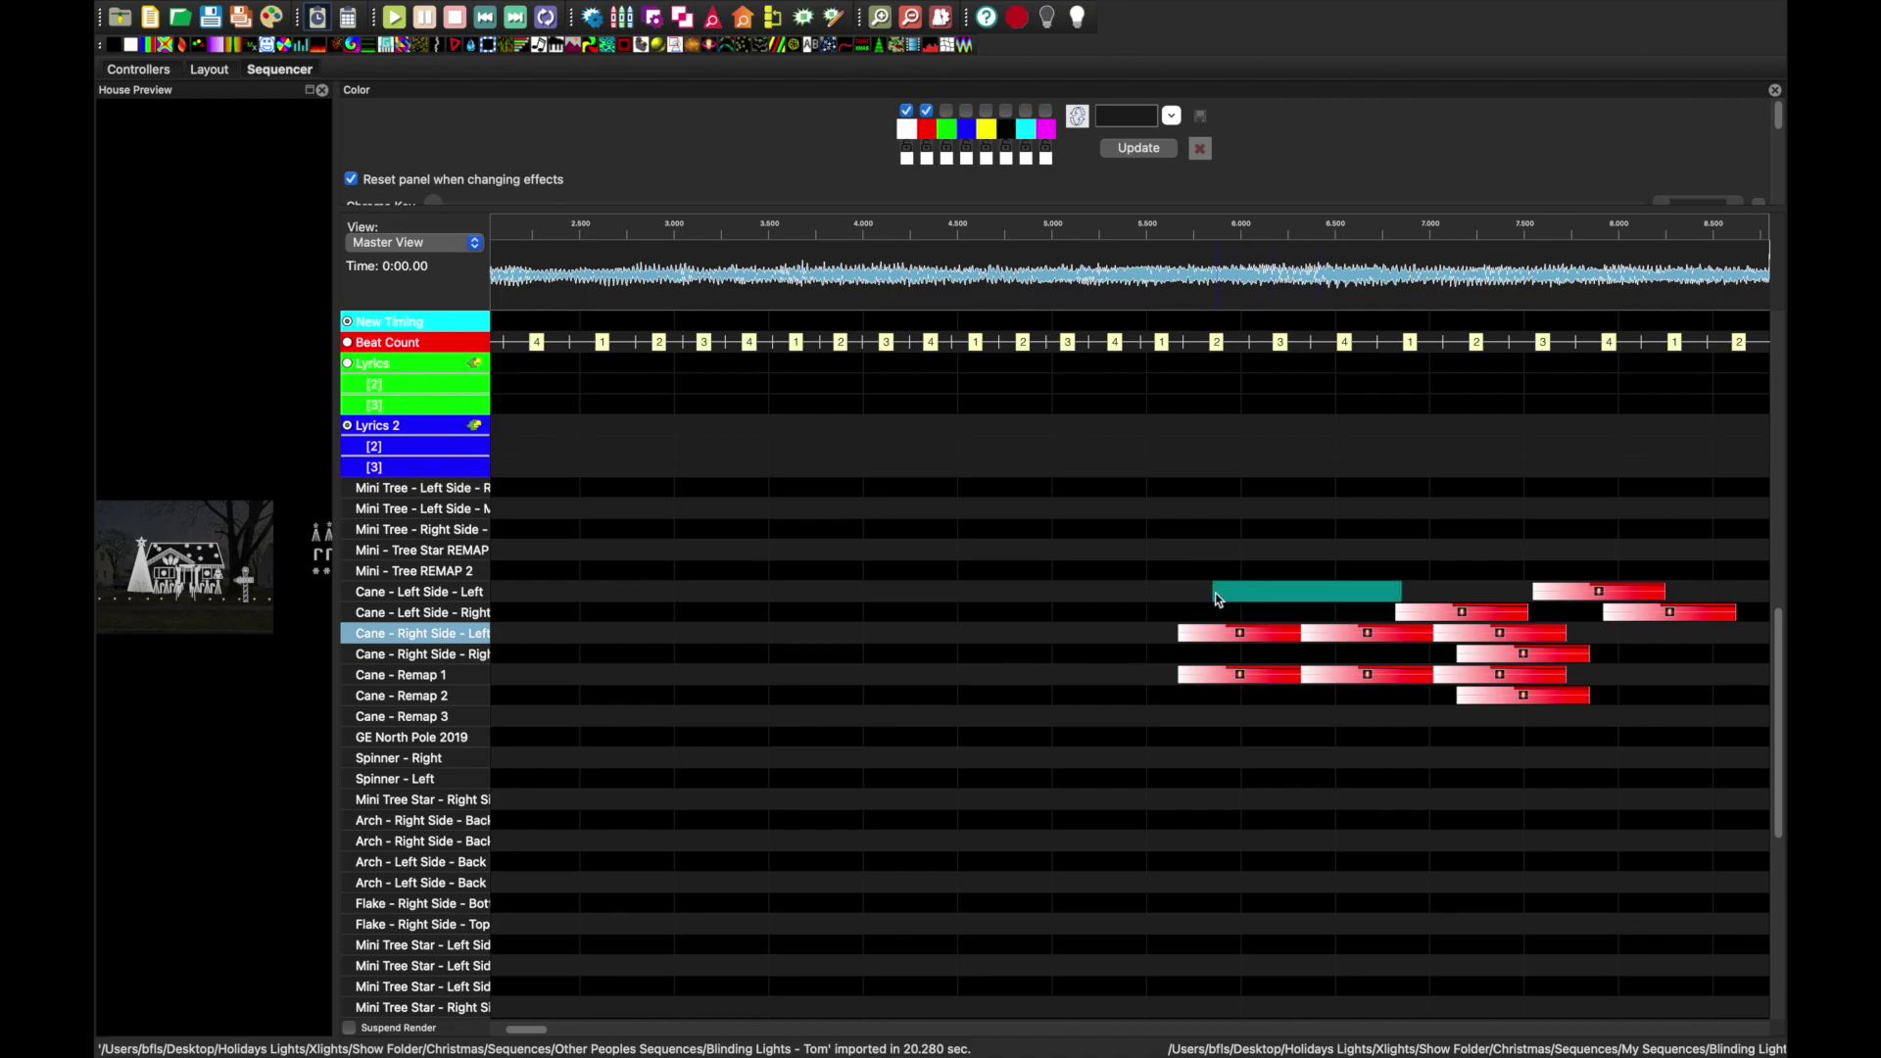
click(1241, 676)
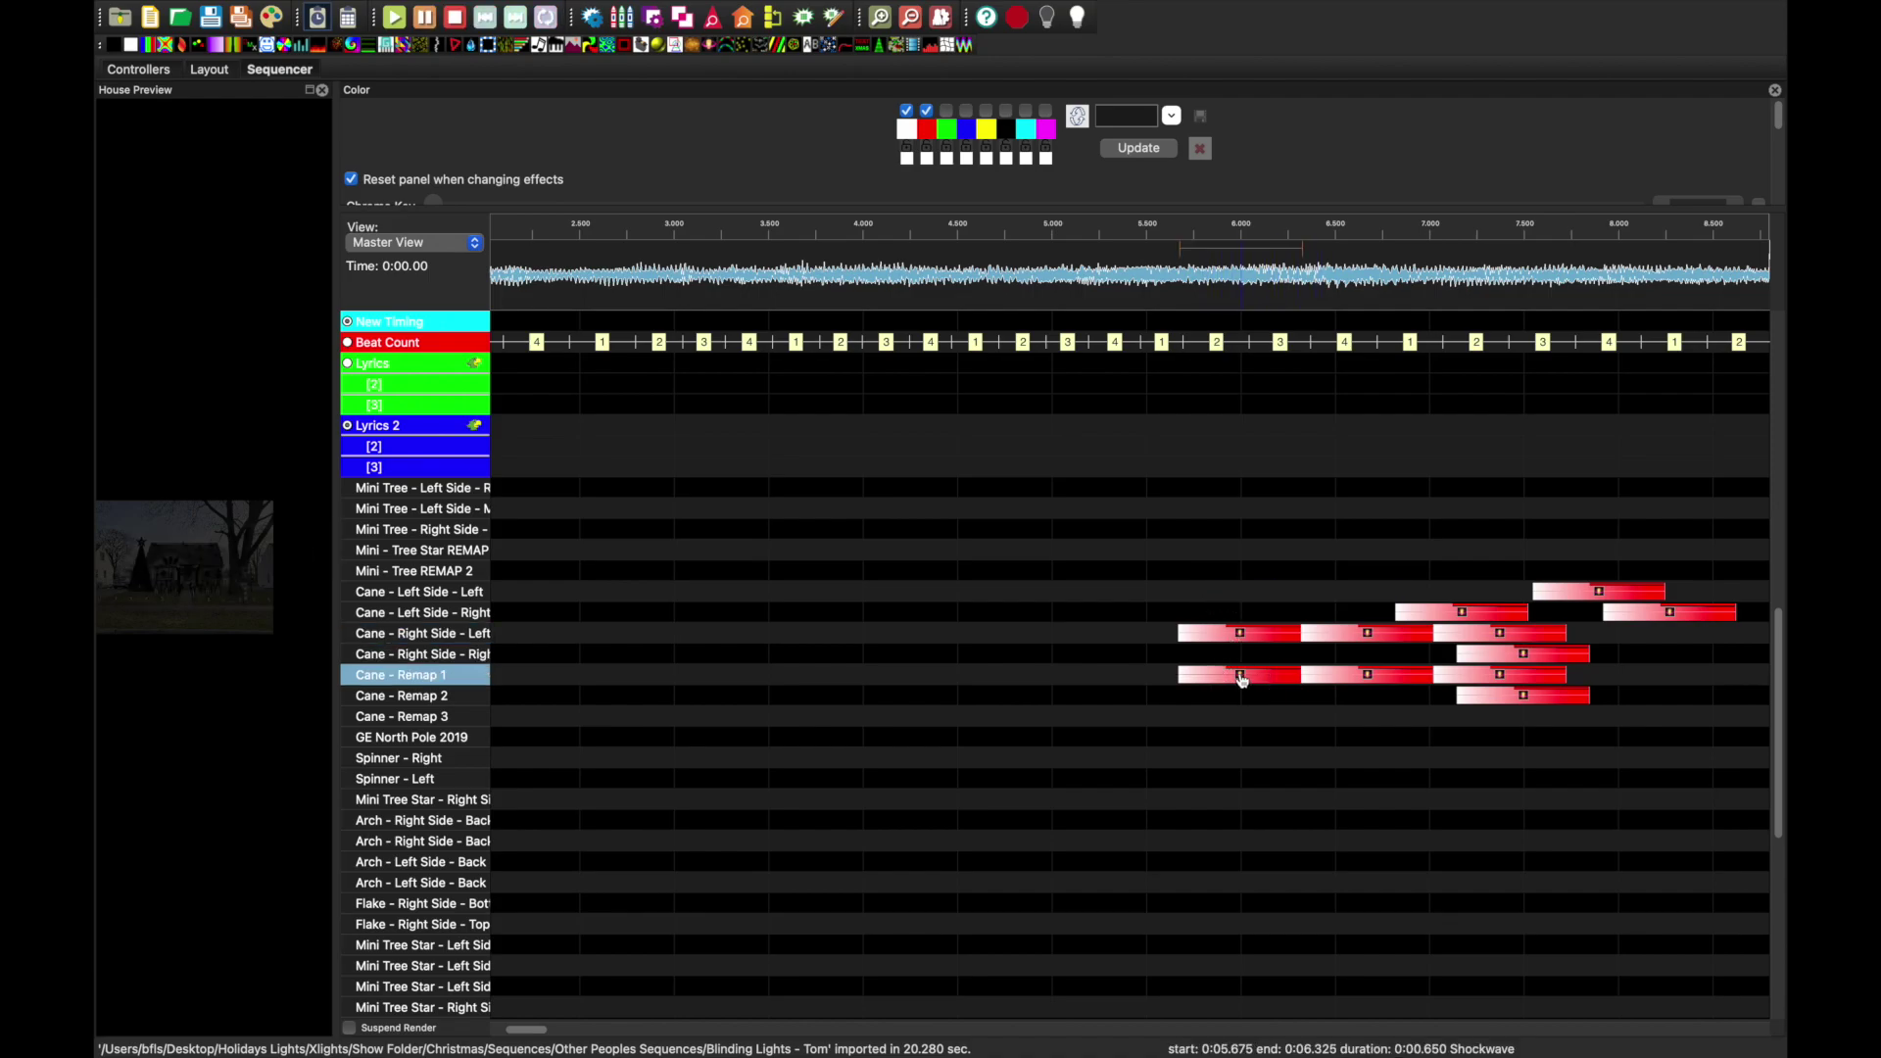
key(alt+Up)
key(alt+Up)
key(alt+Up)
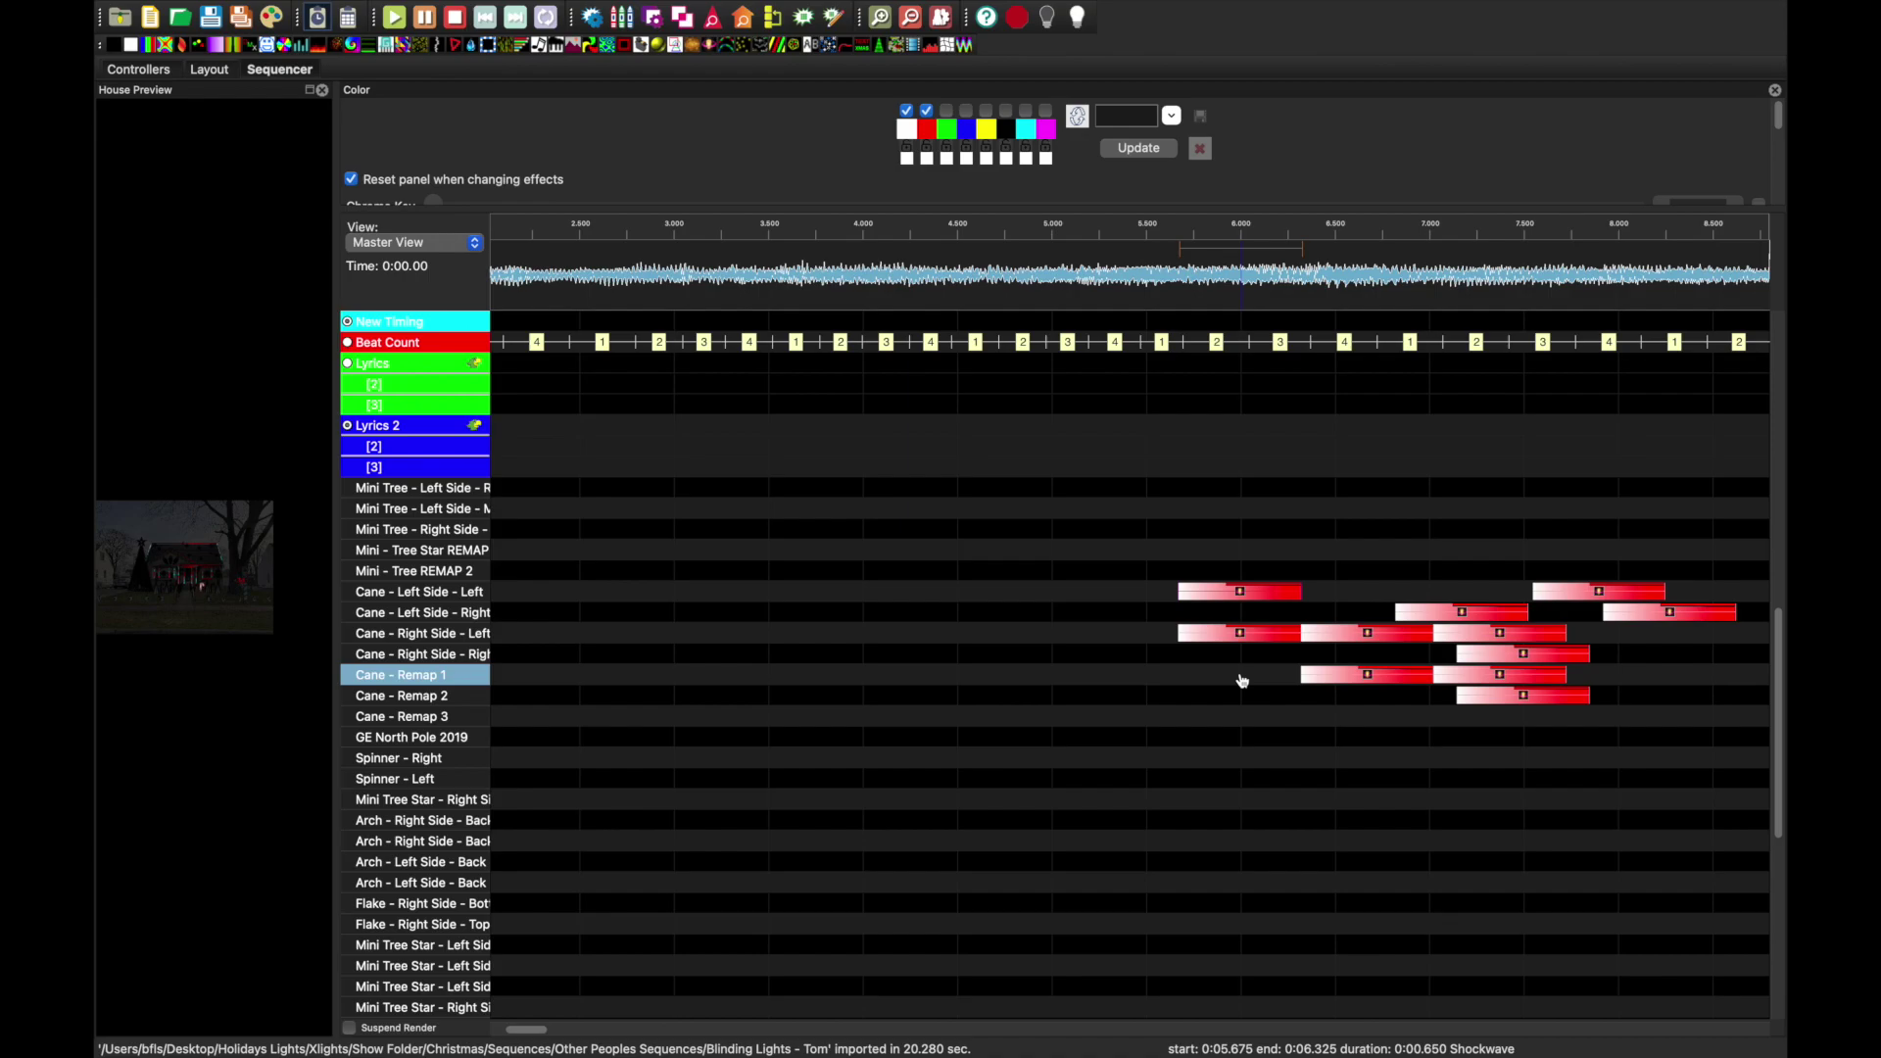
key(super+s)
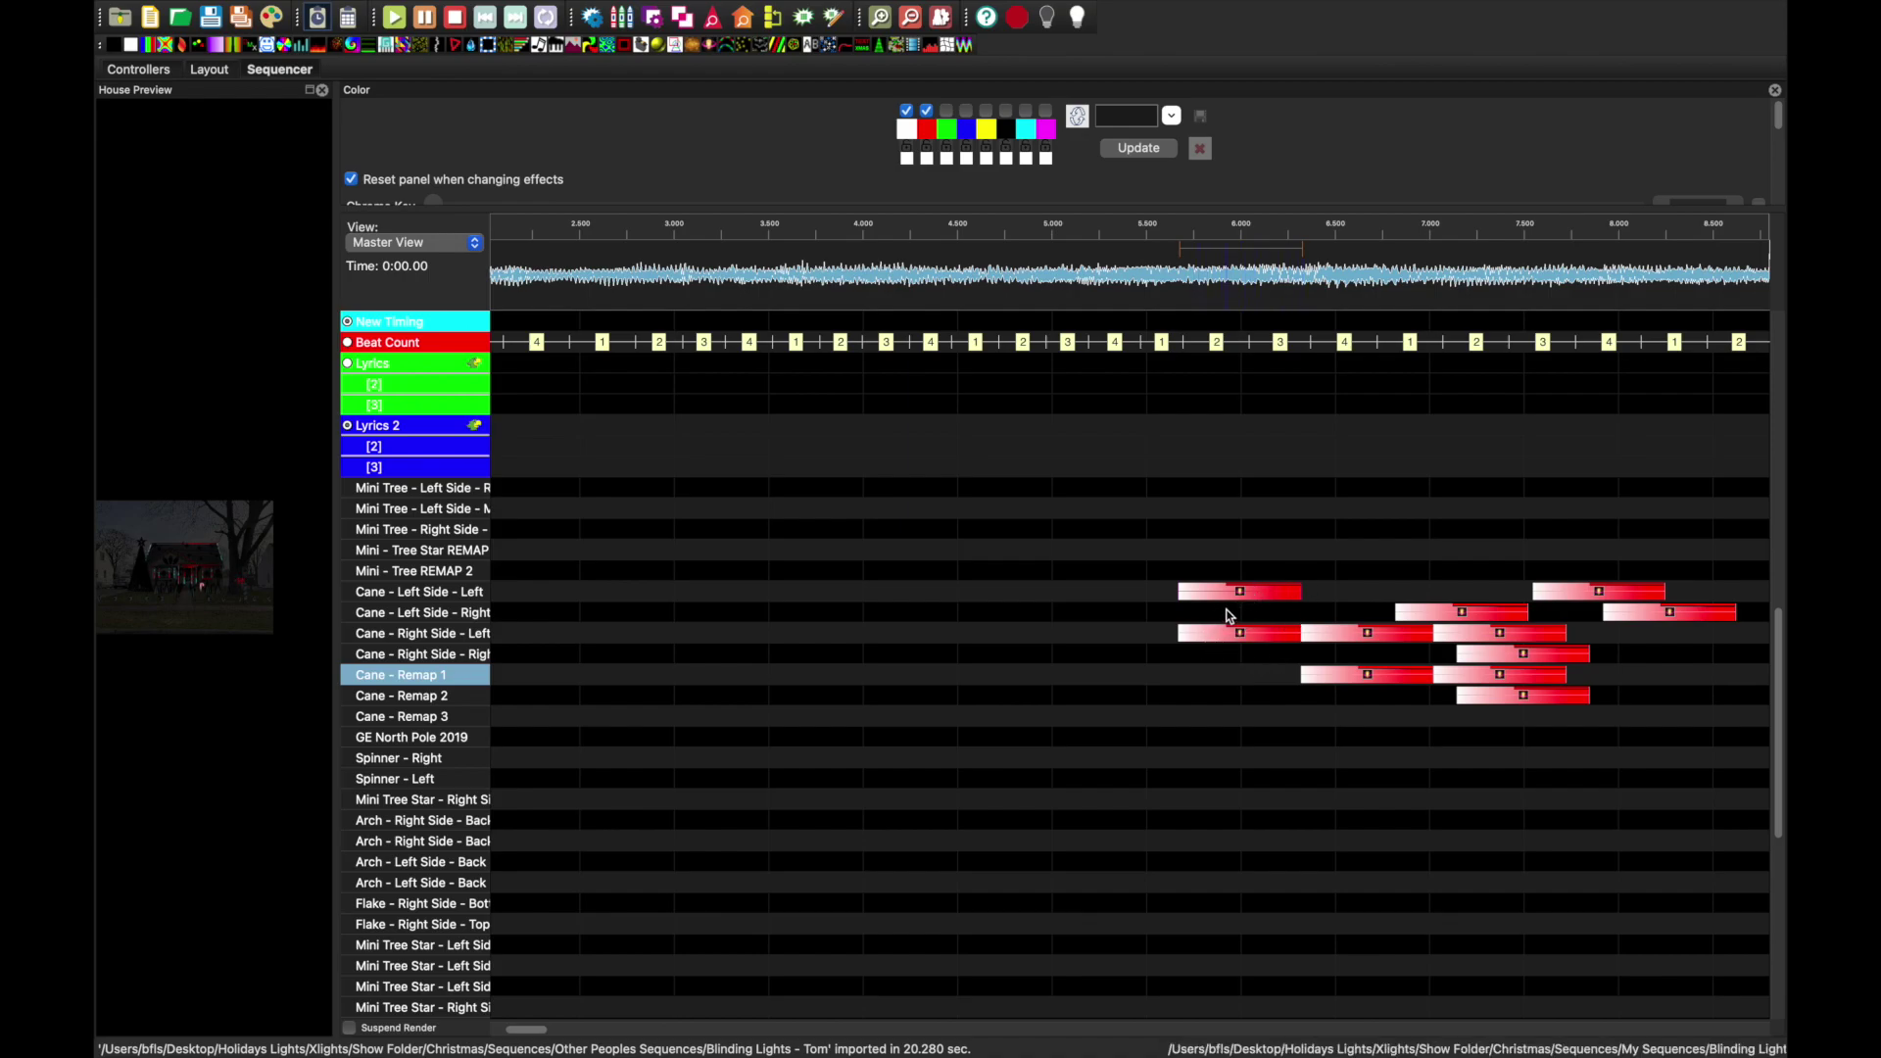
click(1370, 678)
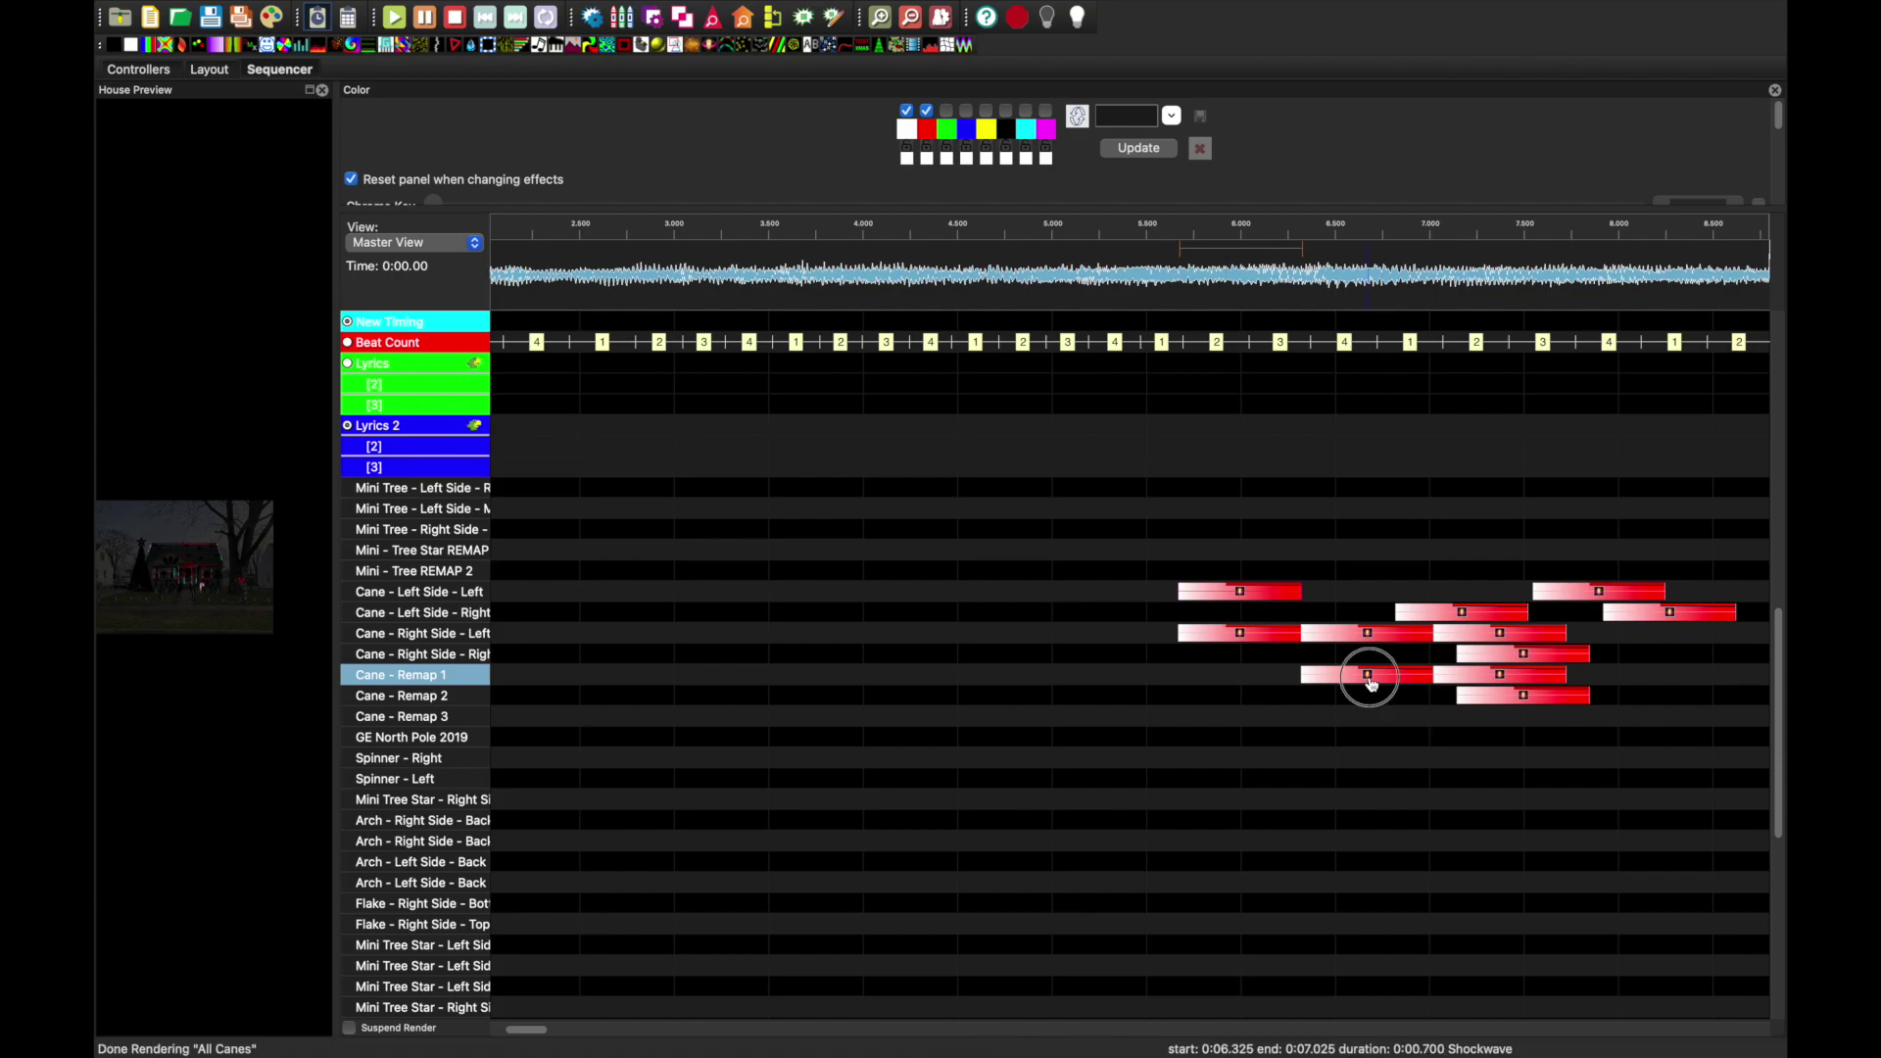
key(shift+Up)
key(shift+Up)
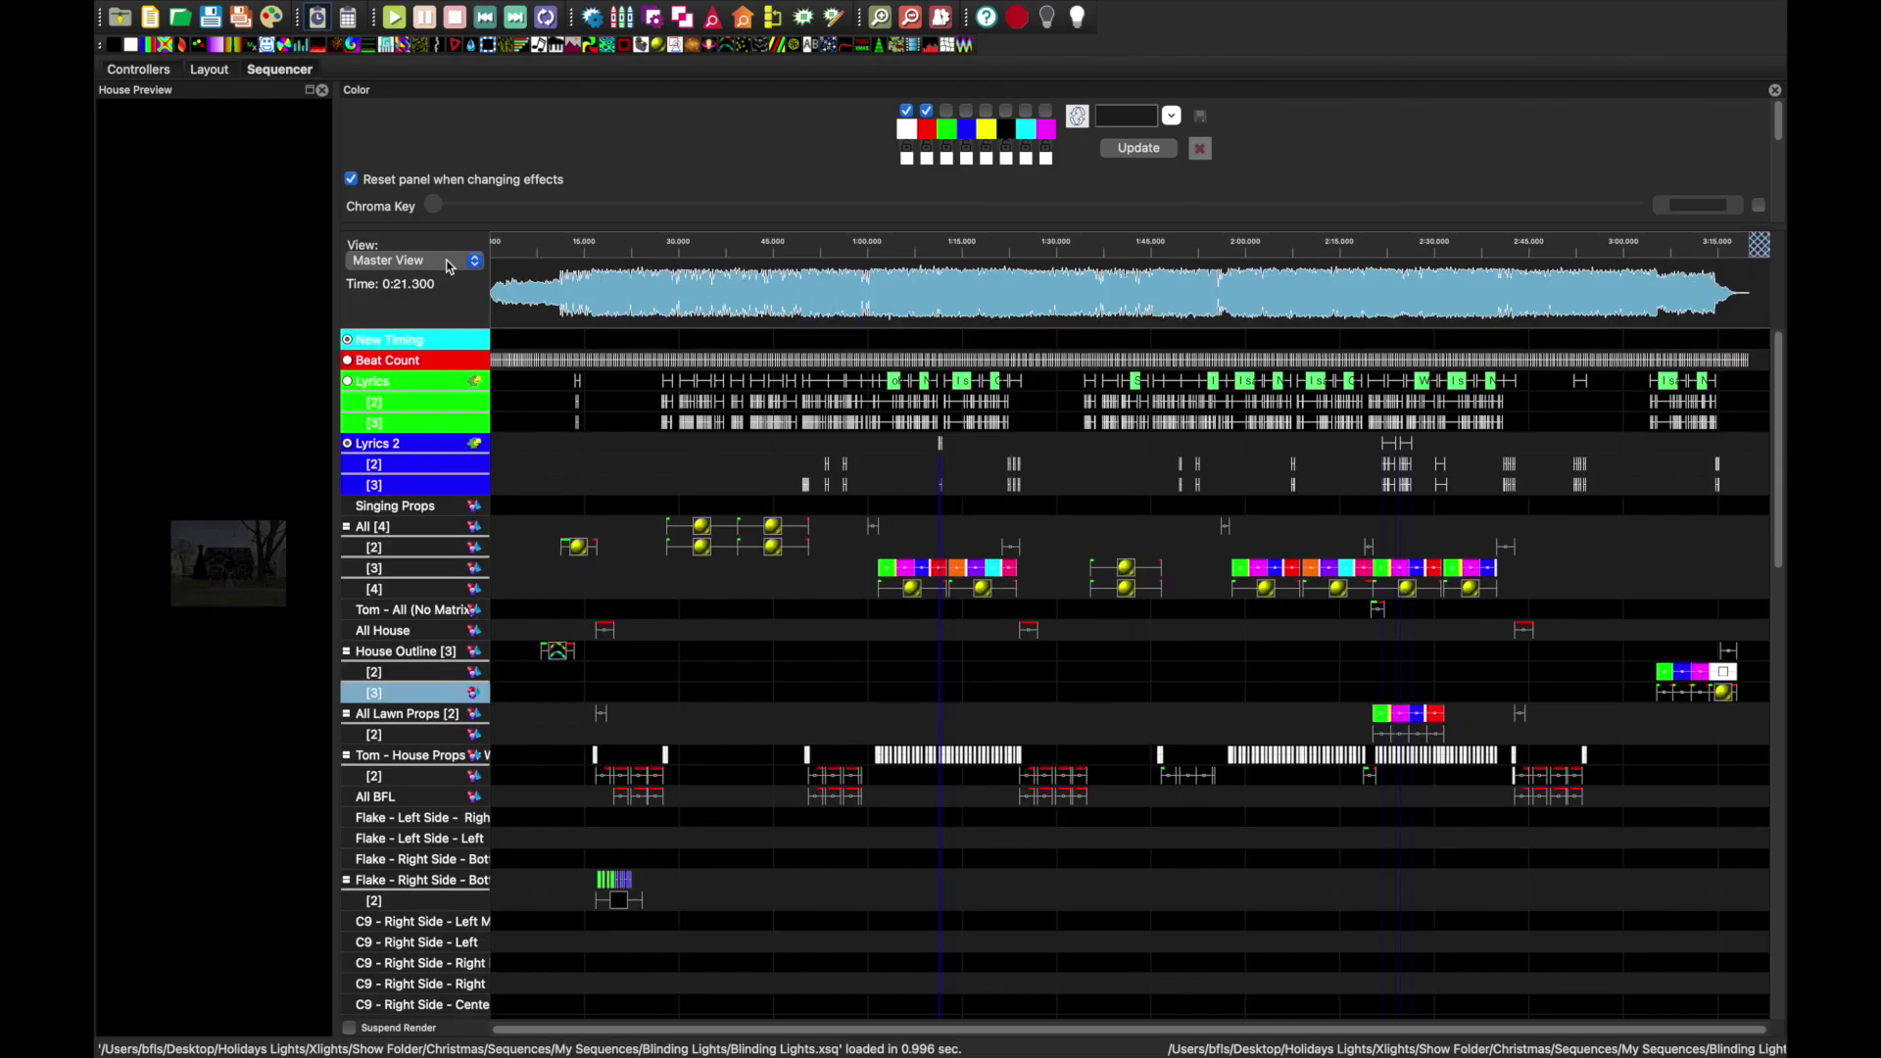
- Render all, play the sequence from about 0:27 and 0:11.6, and maximize the House Preview
click(272, 19)
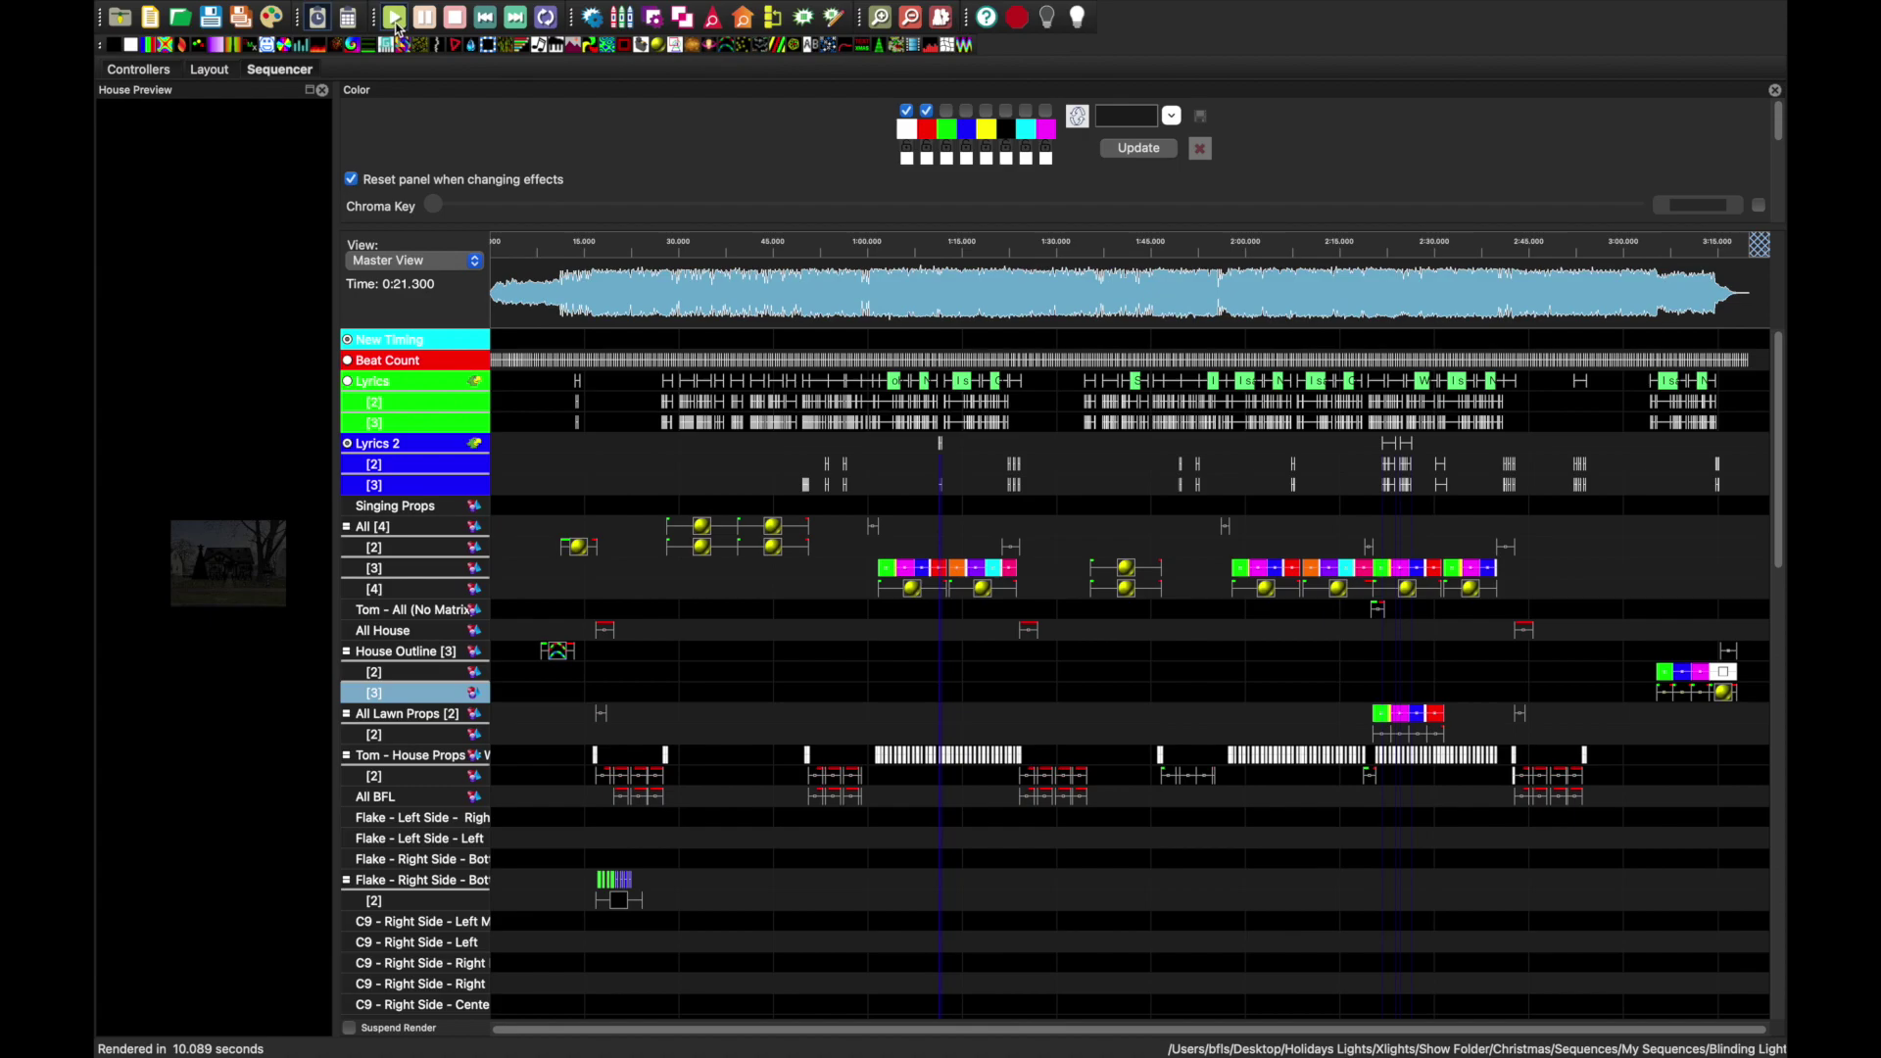
key(space)
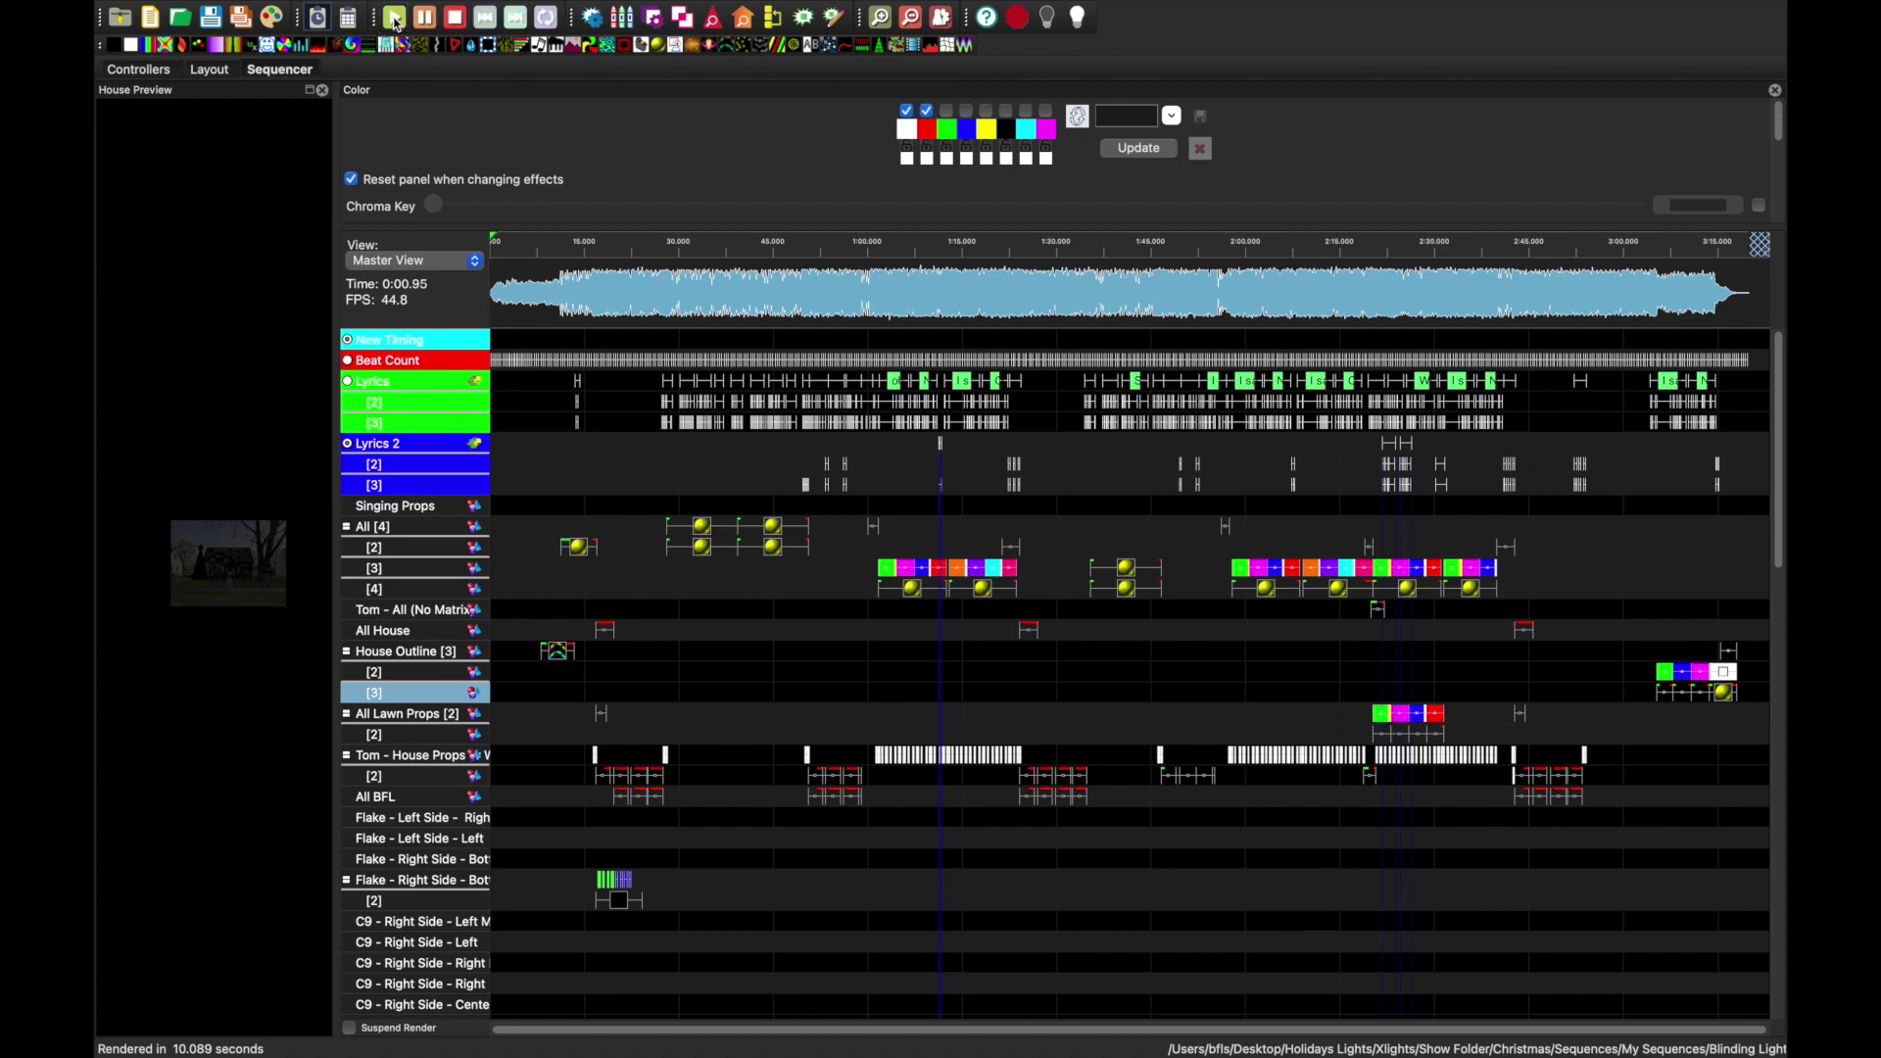
click(665, 267)
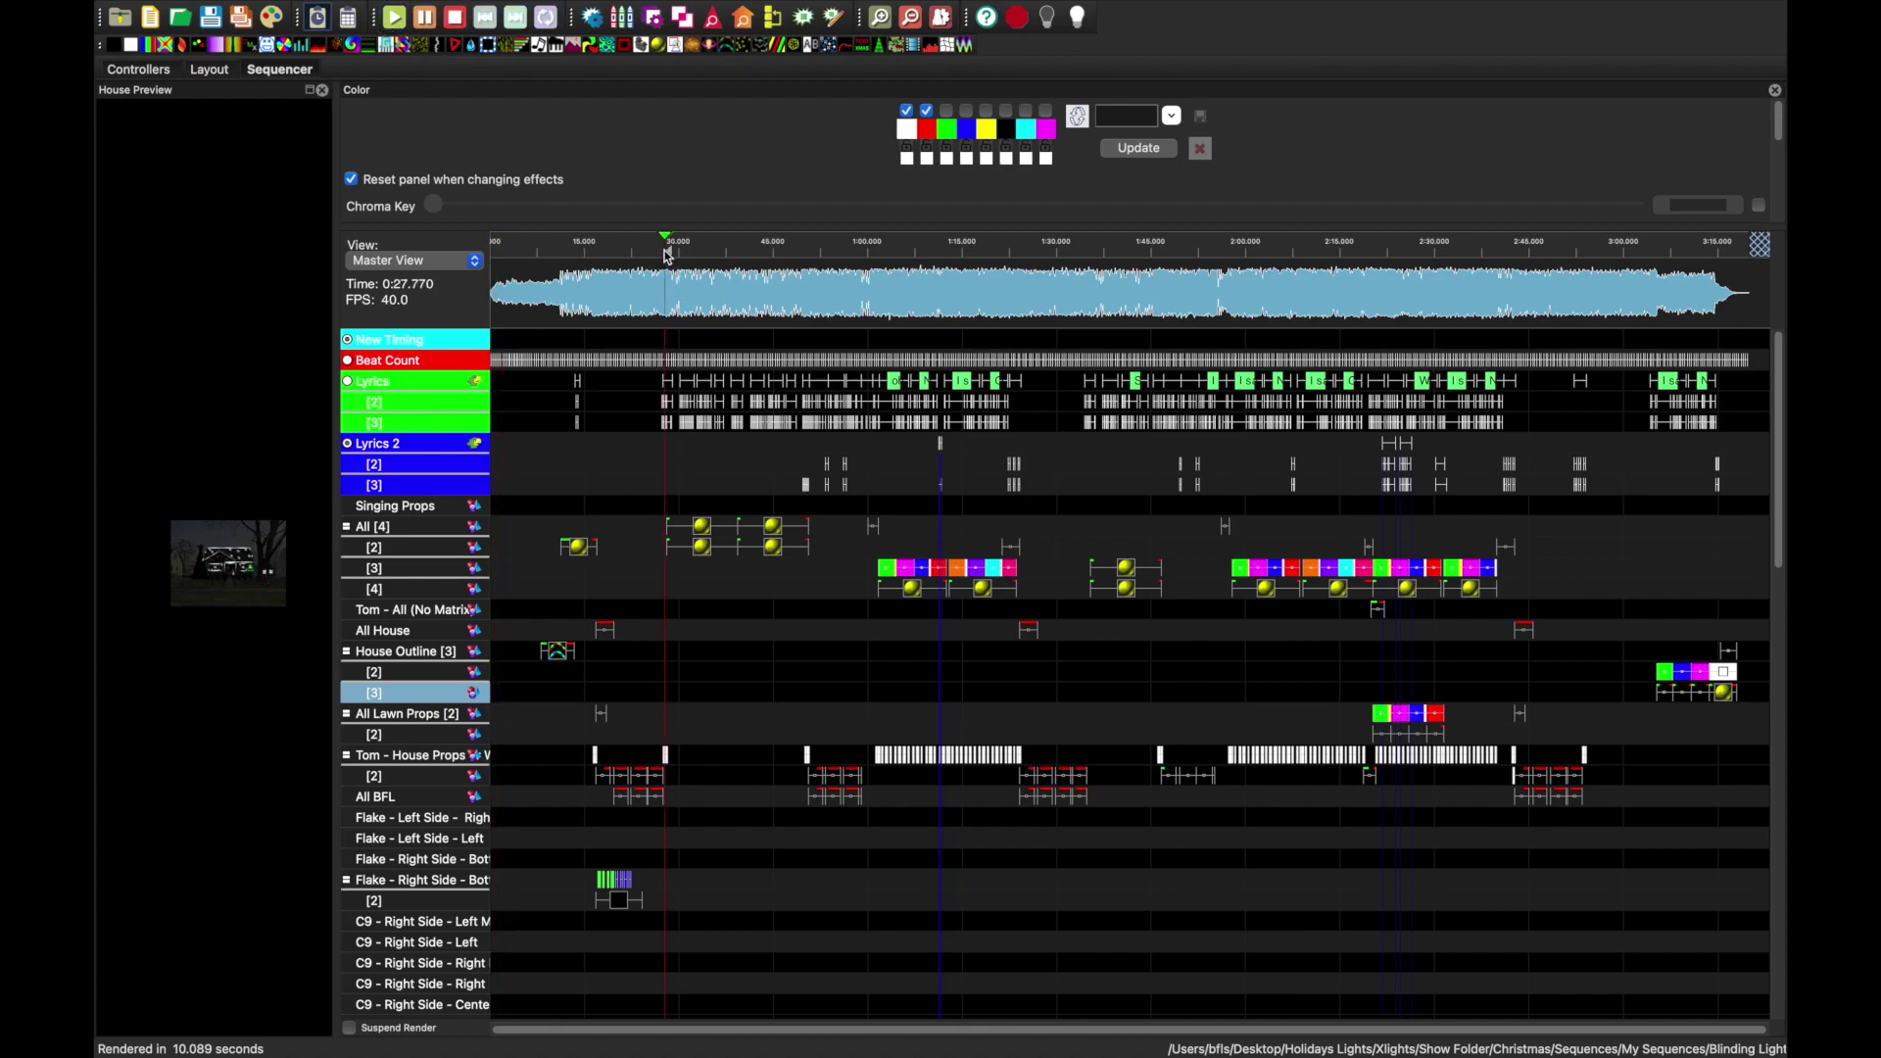
key(space)
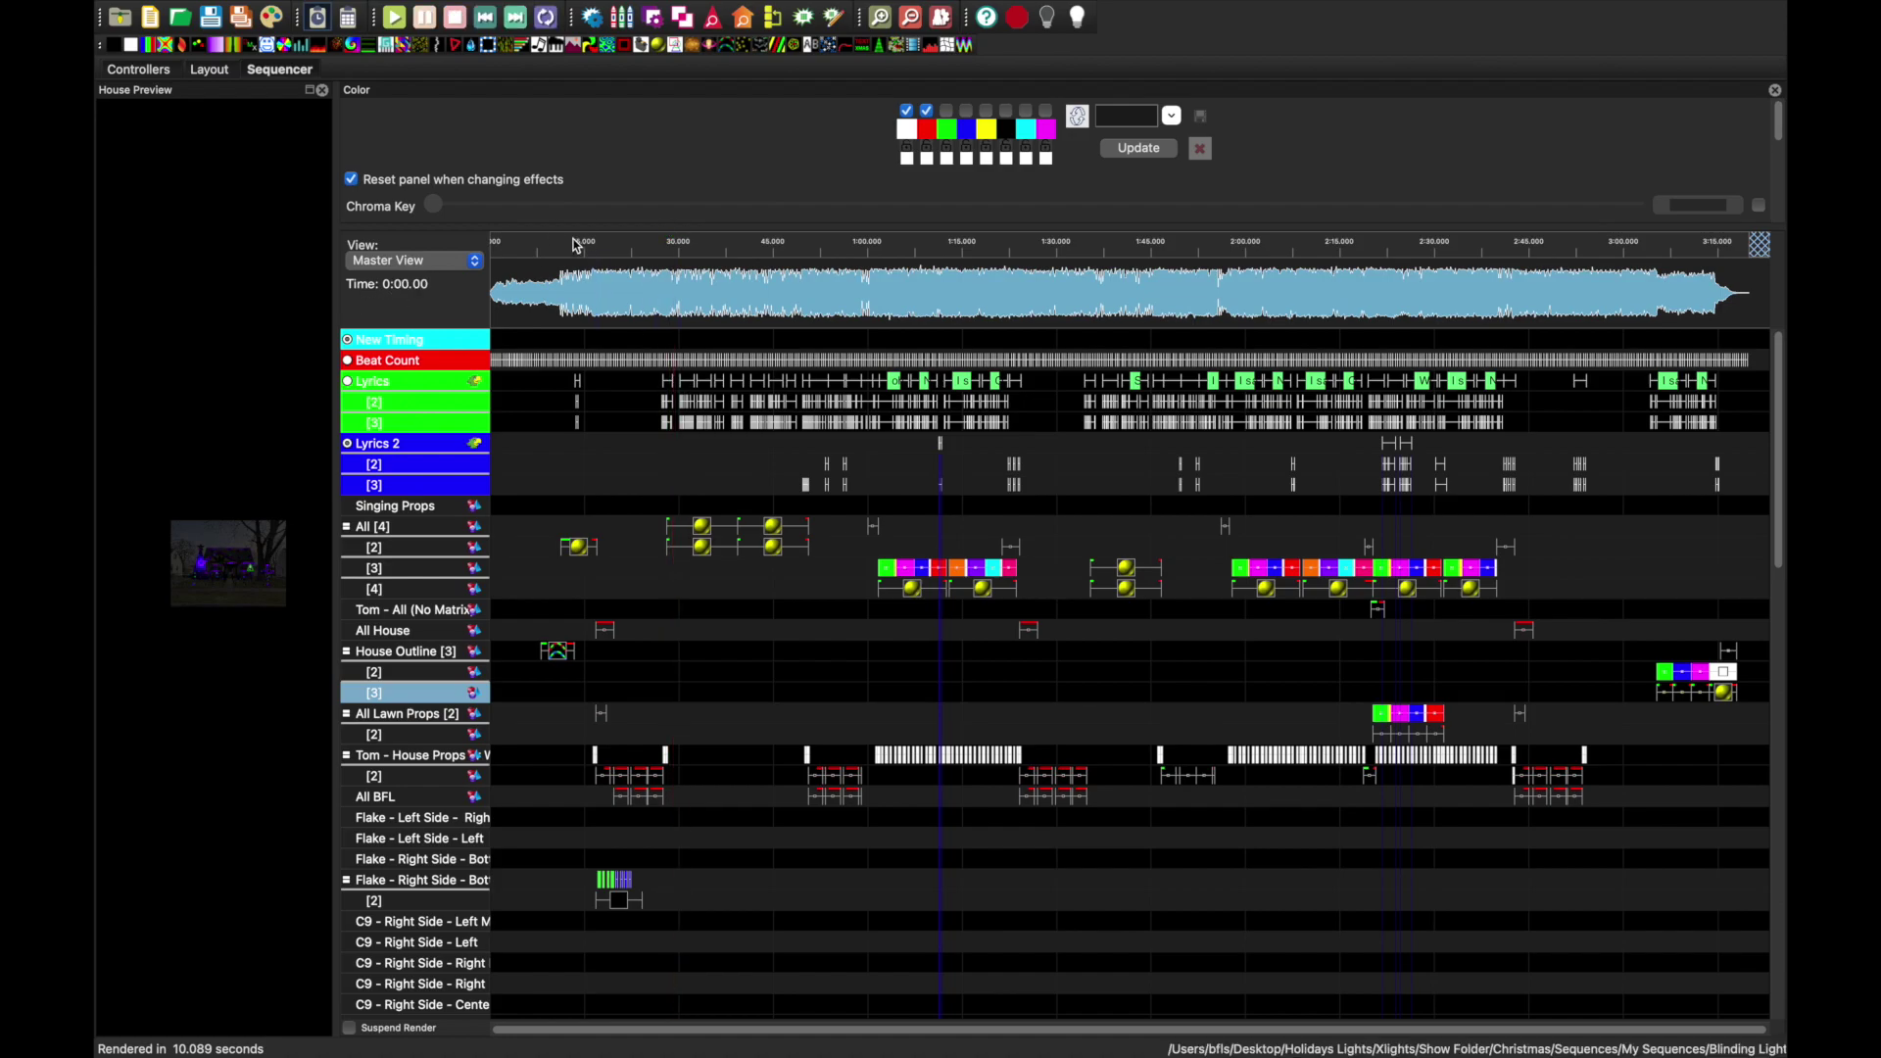
click(564, 245)
key(space)
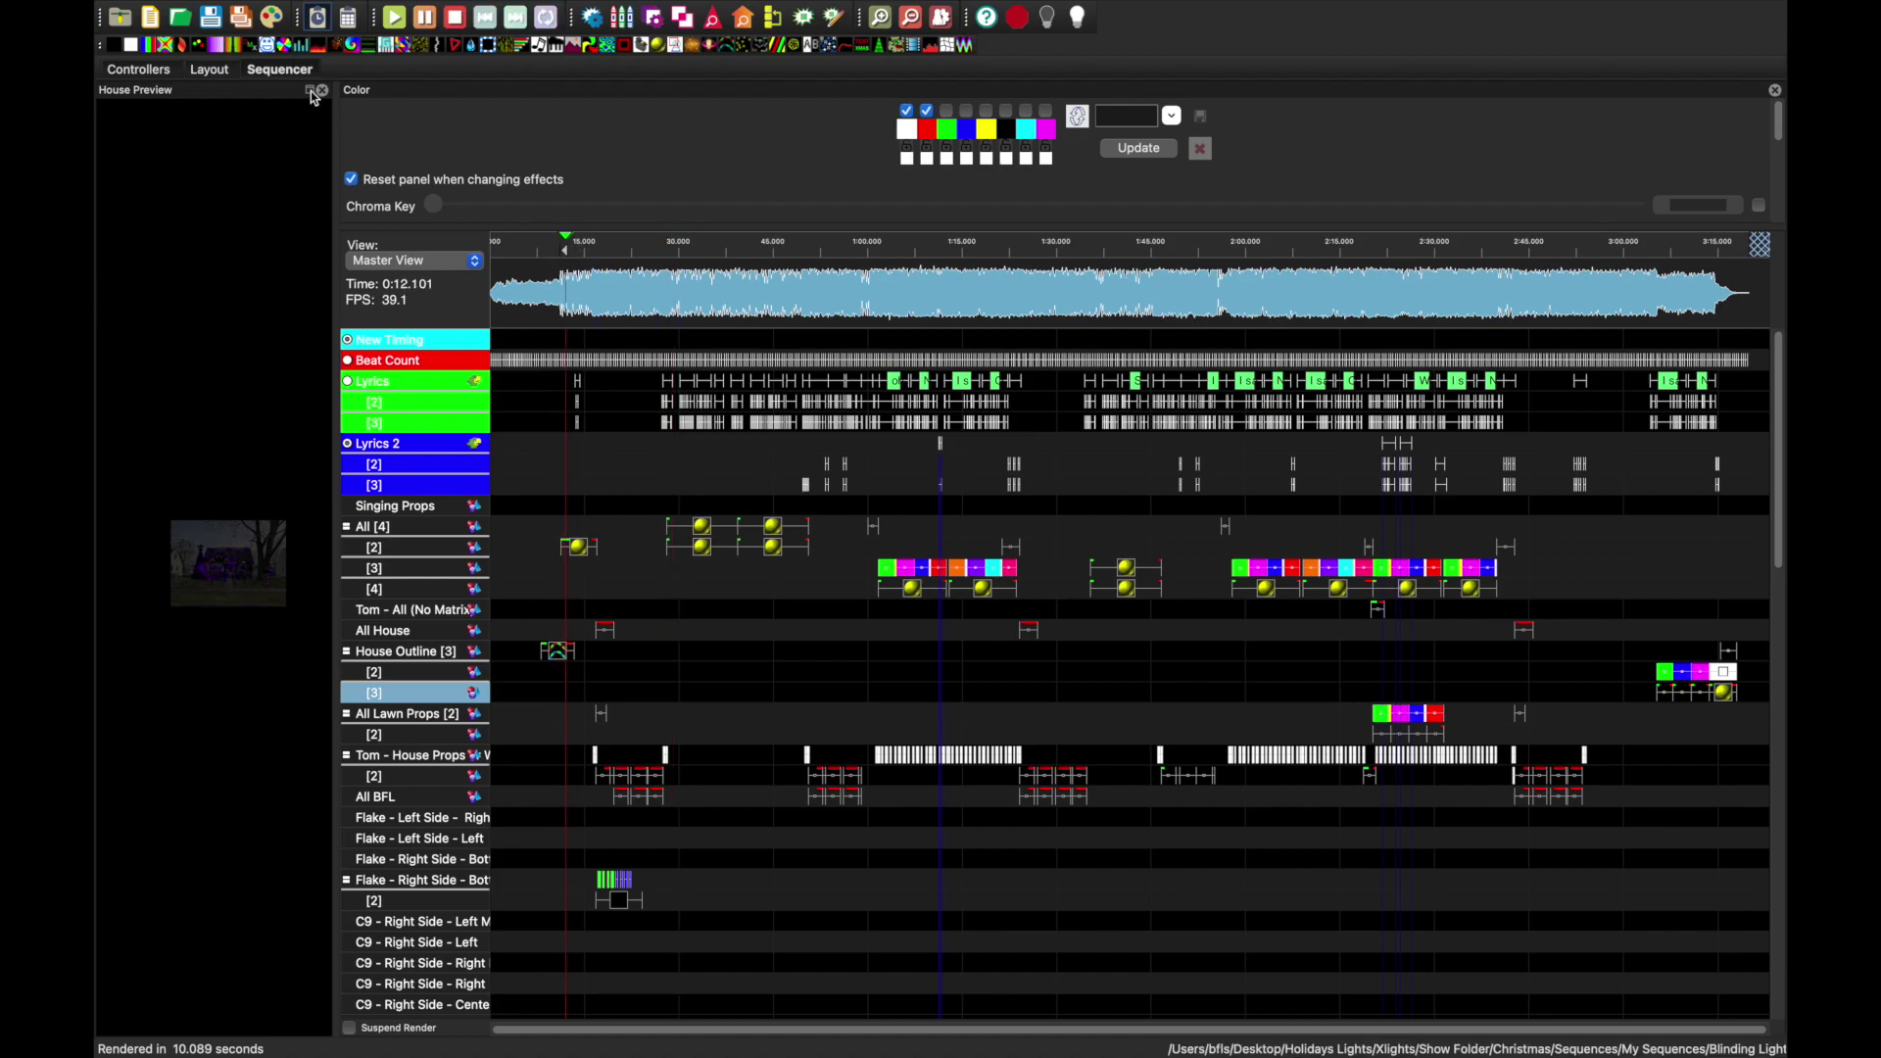
click(309, 89)
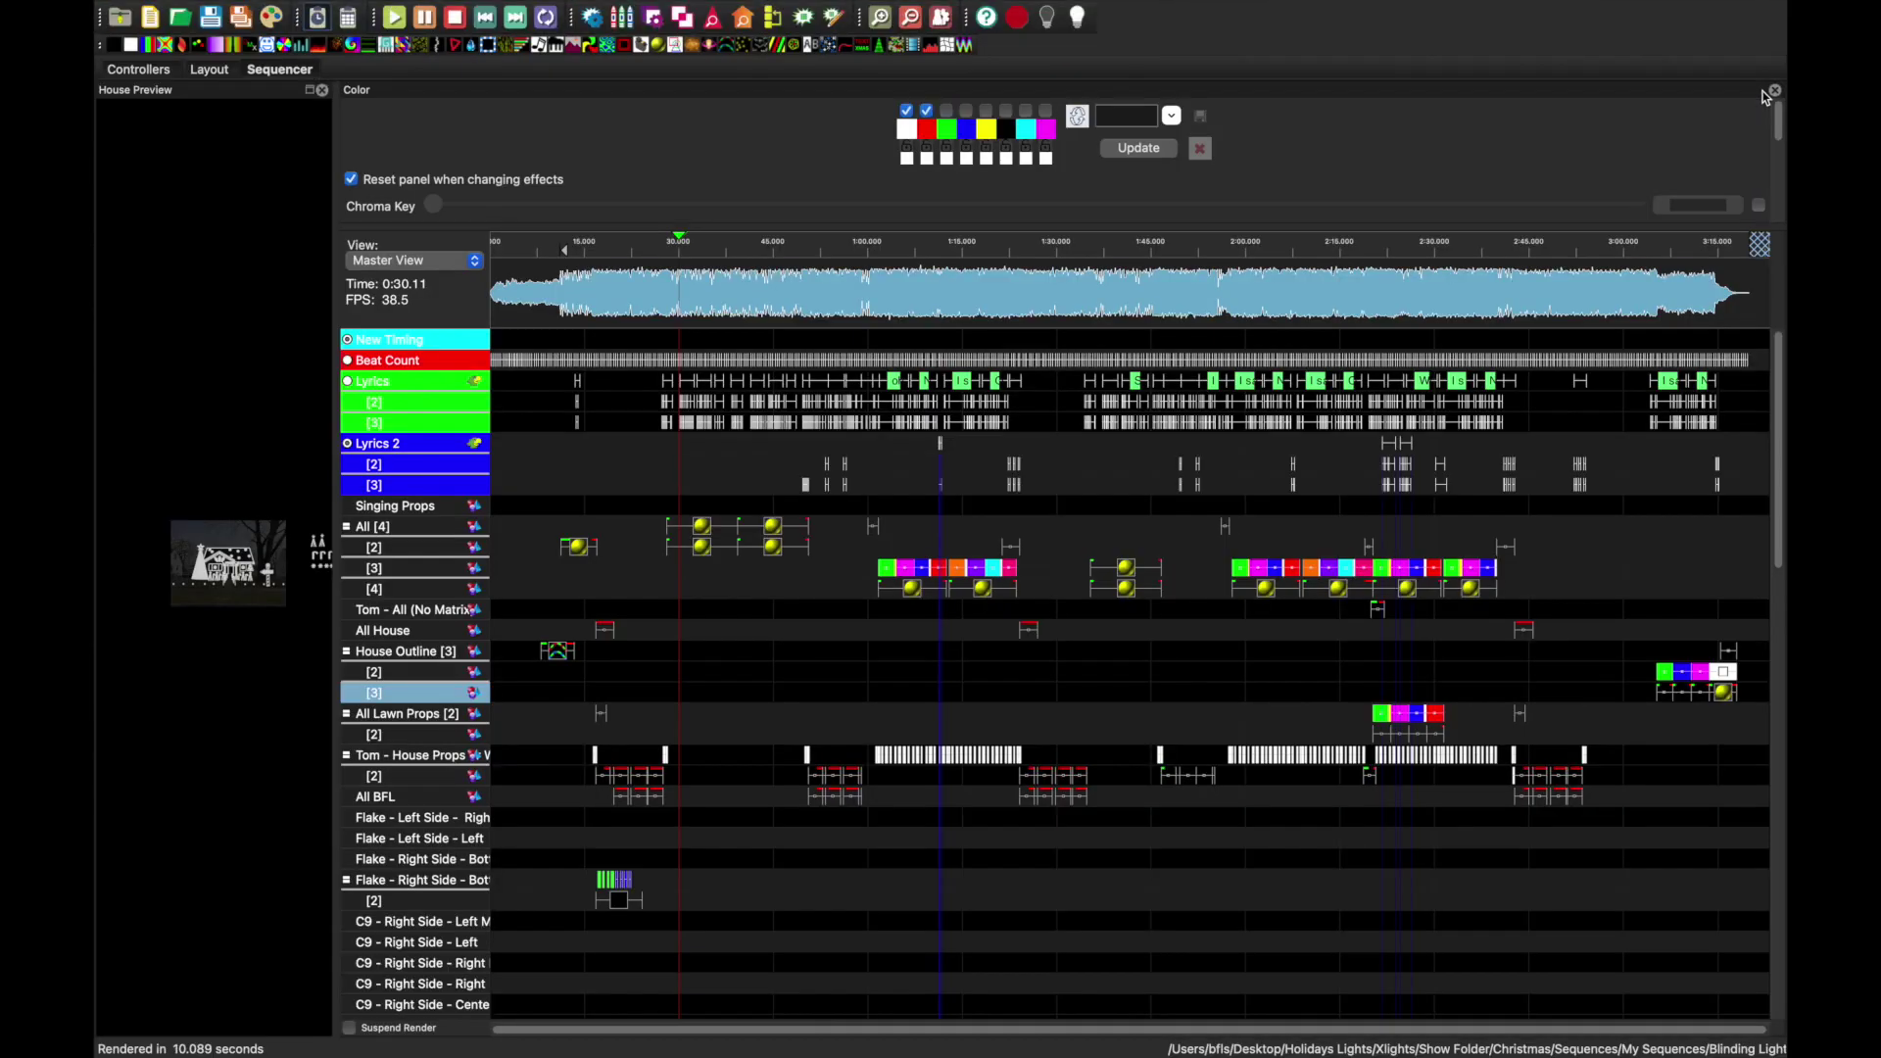
- Close the Blinding Lights sequence
mouse_move(138, 8)
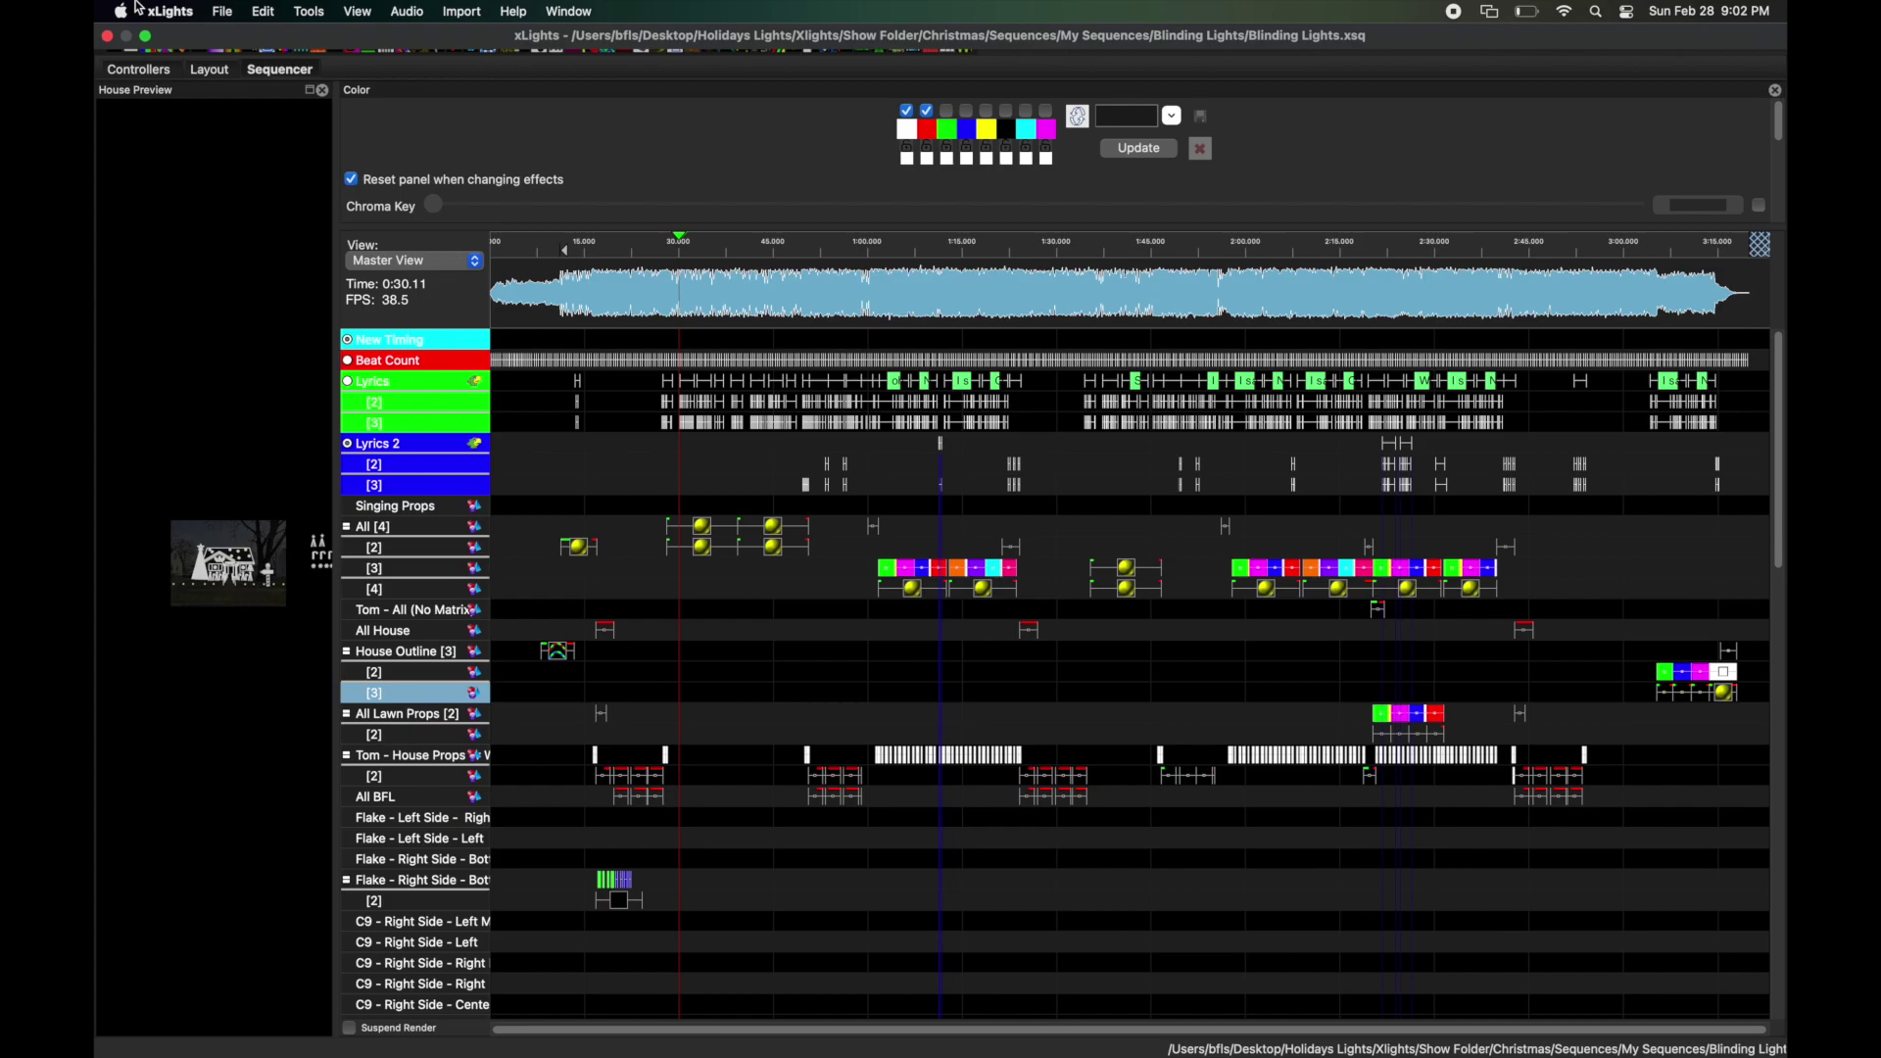
click(232, 14)
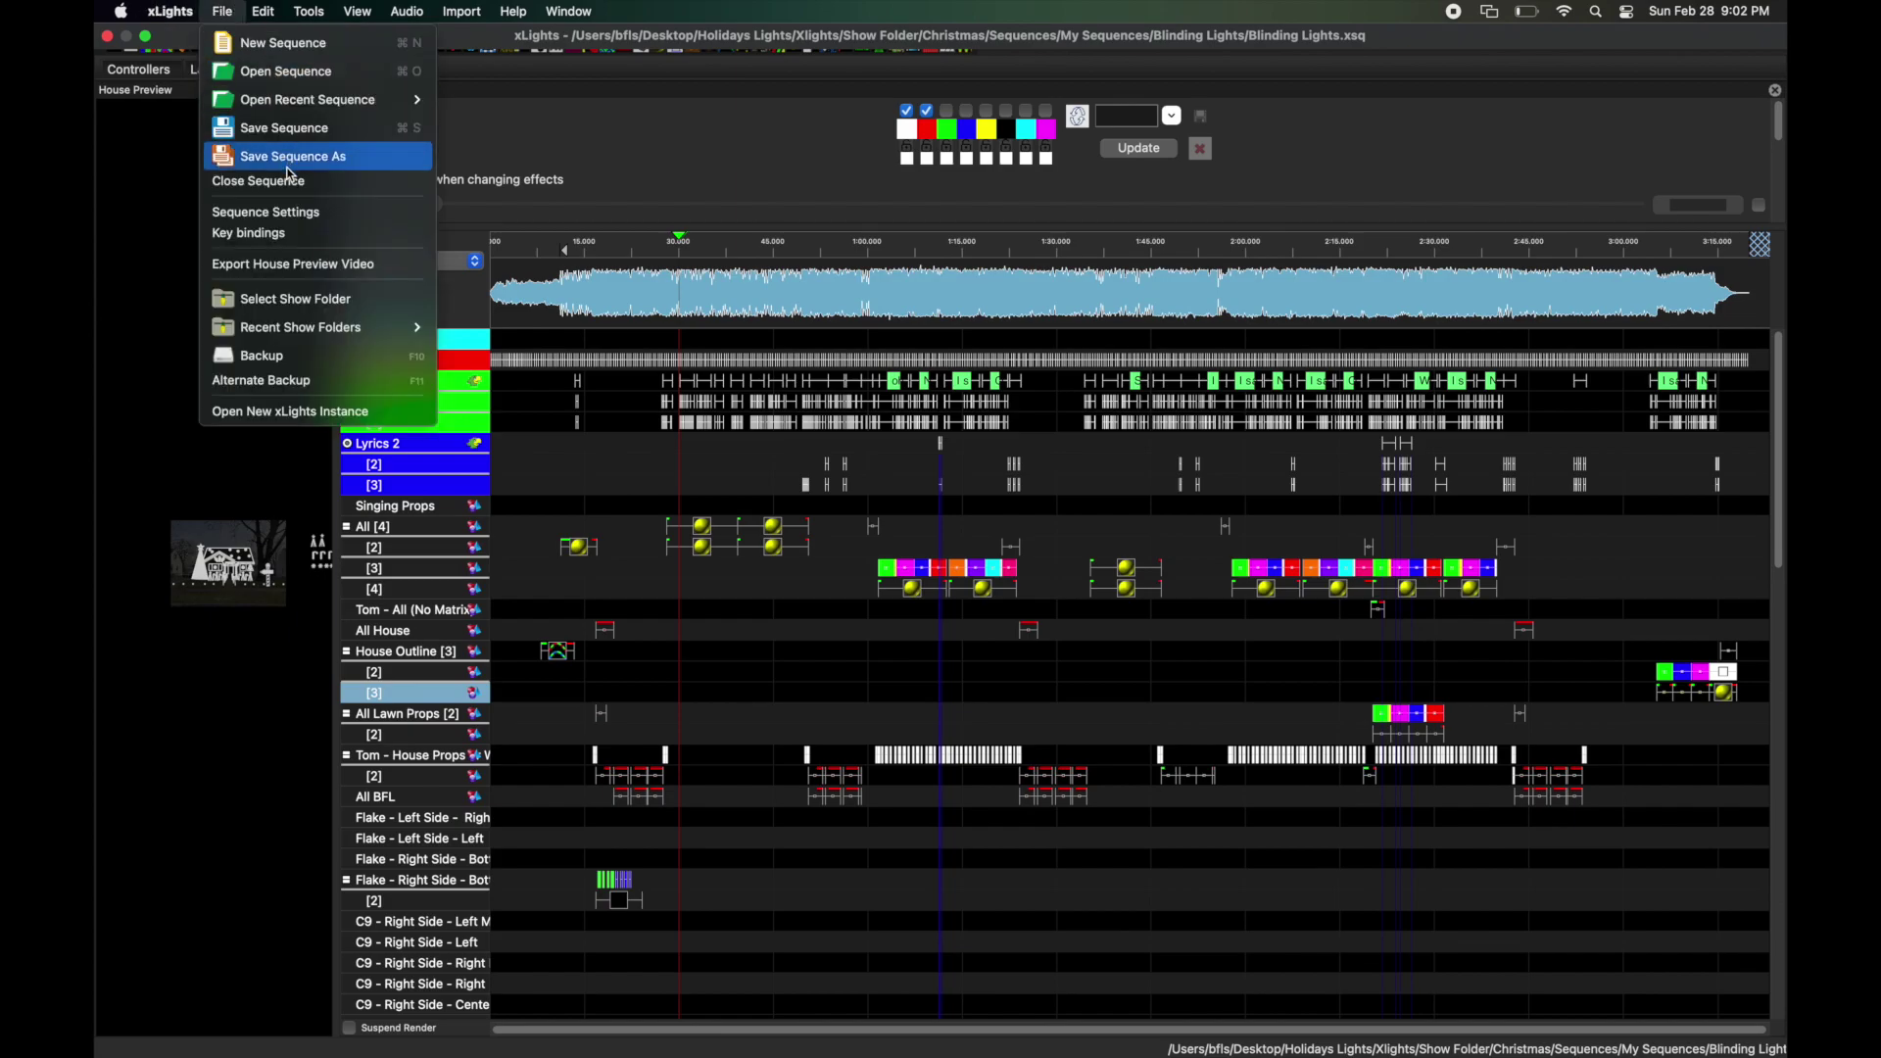
click(284, 187)
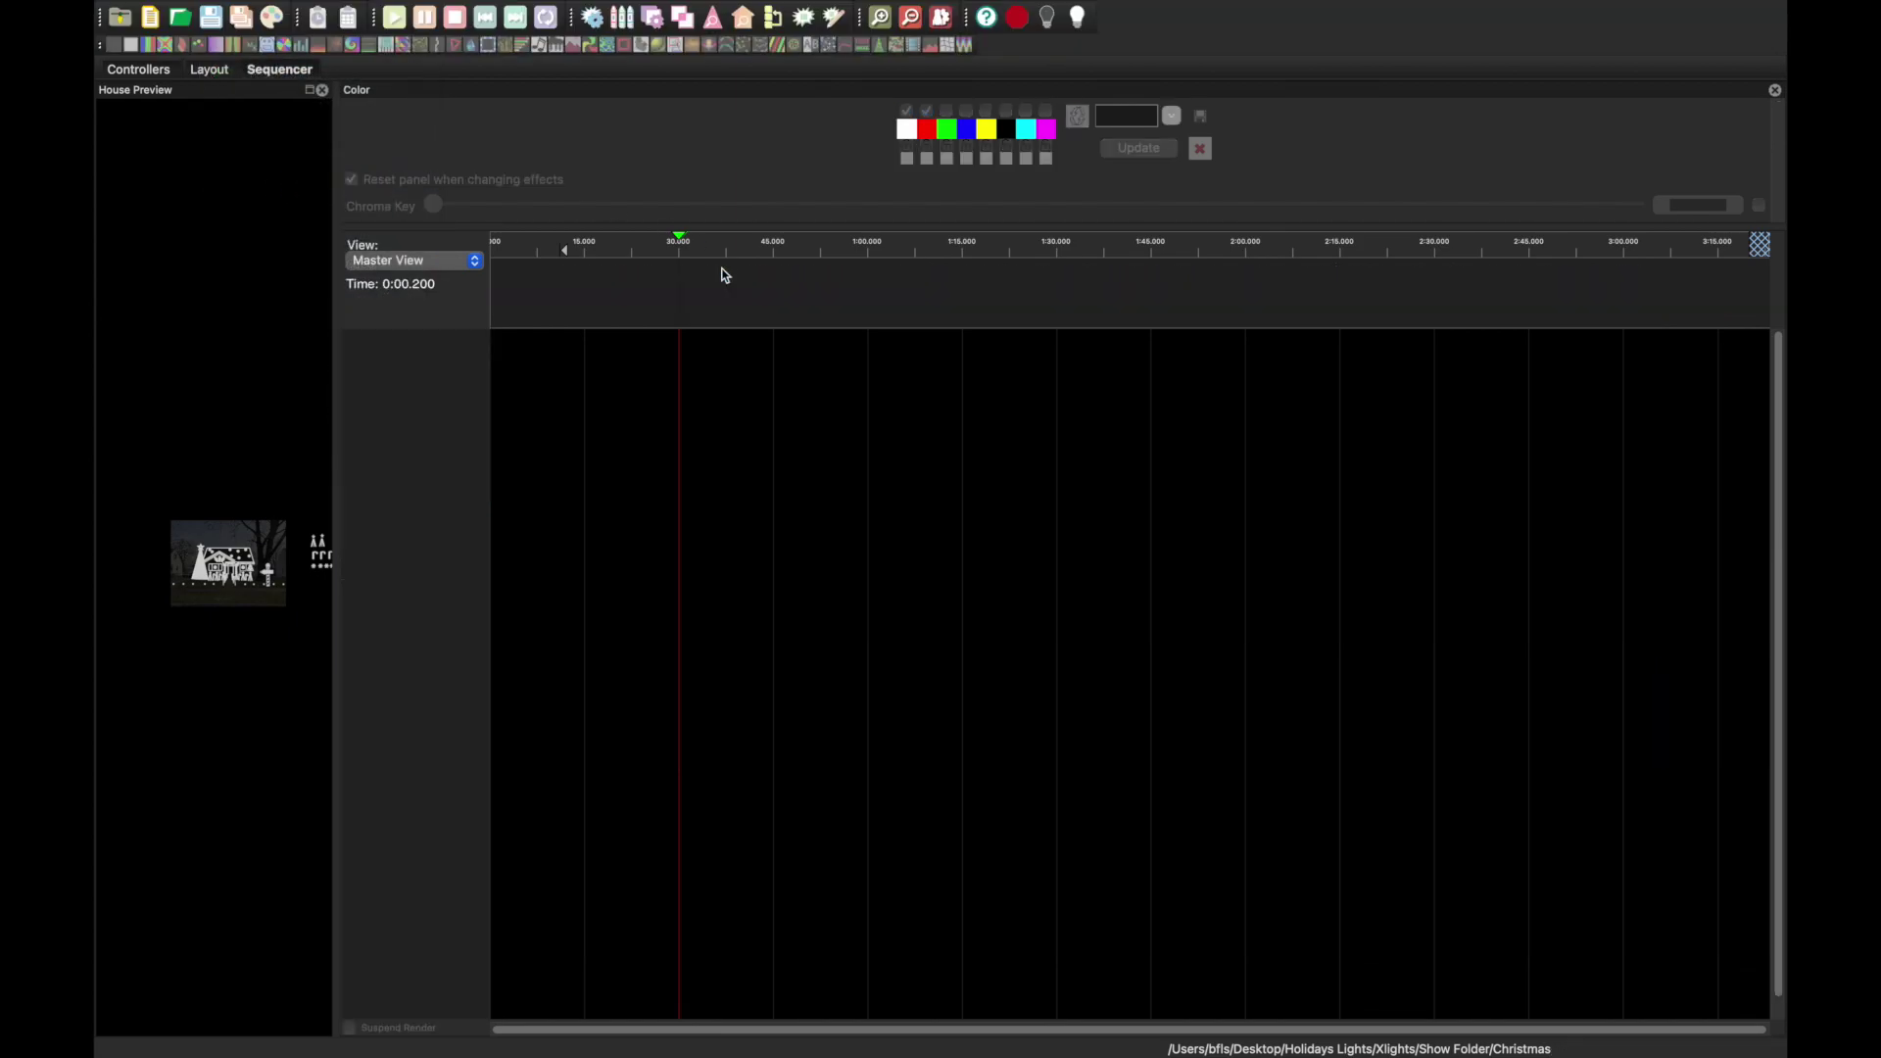
- Exit full screen, restore the vendor window, and temporarily use the Desktop's Holidays Lights show folder
mouse_move(120, 7)
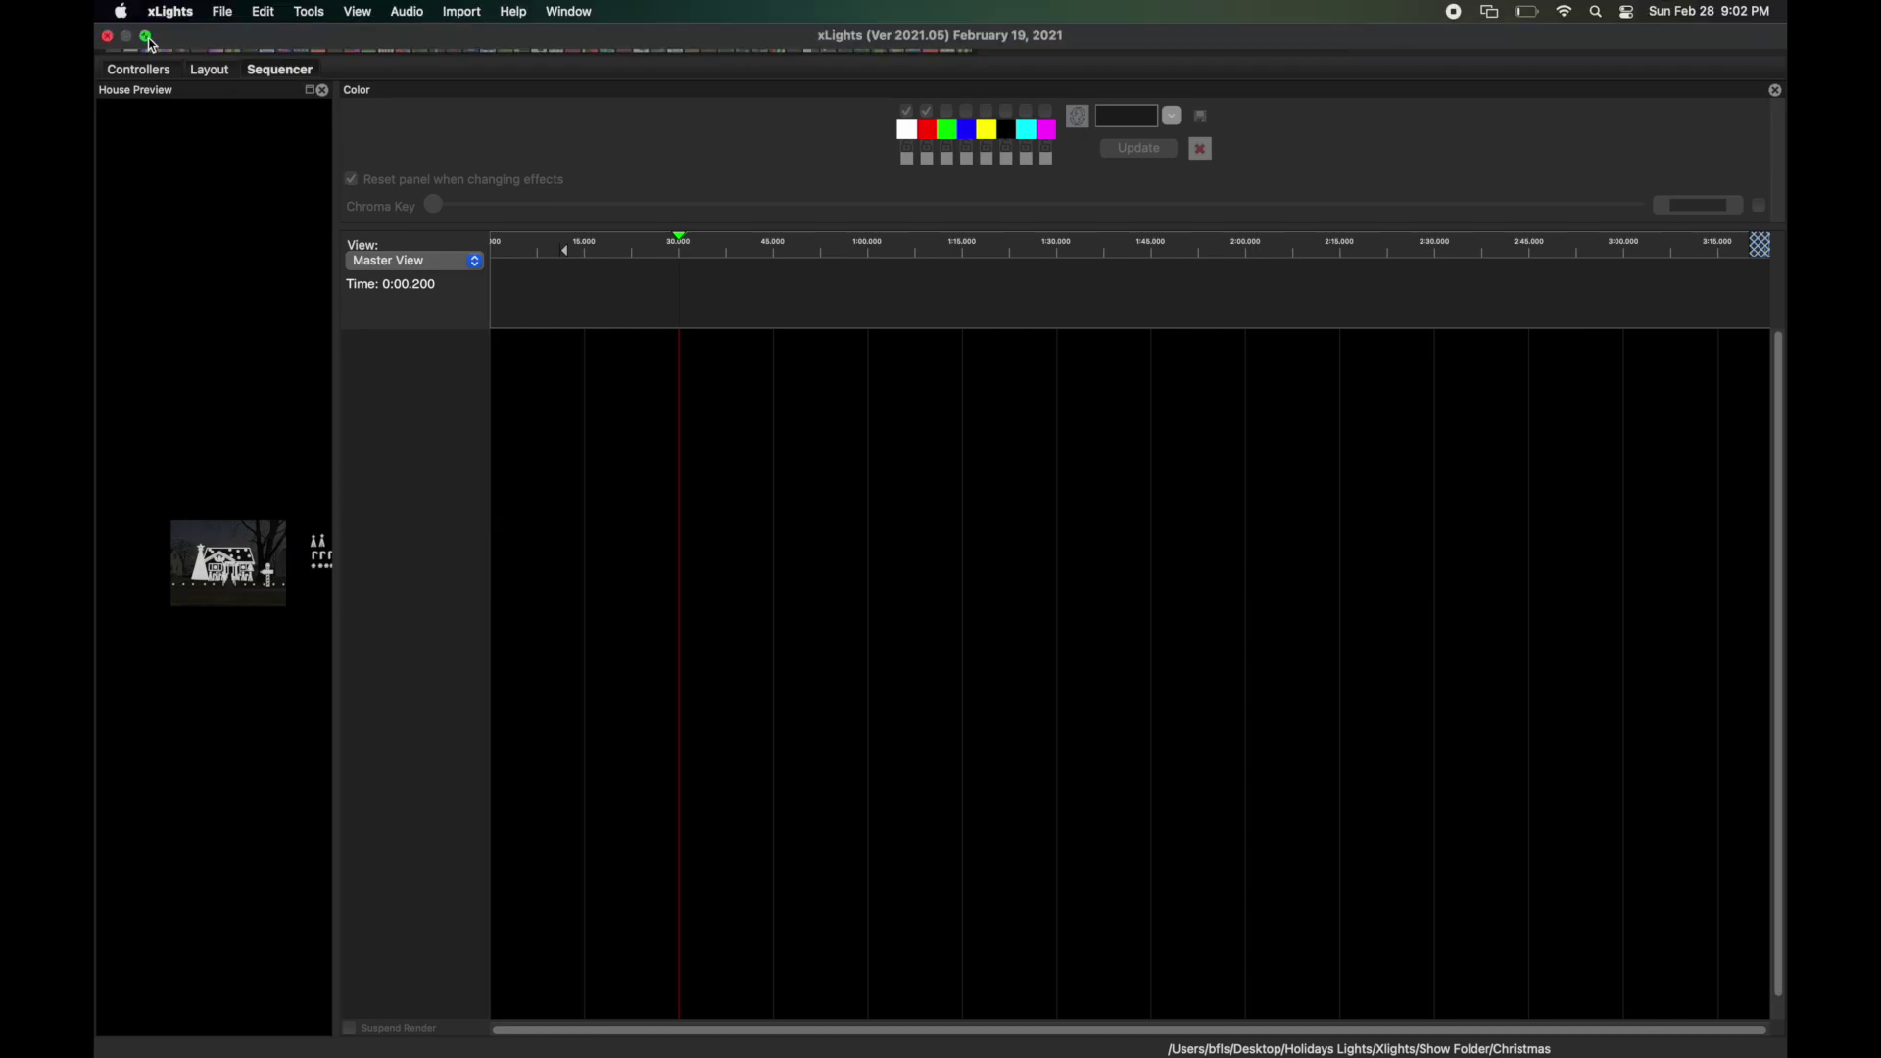
click(147, 37)
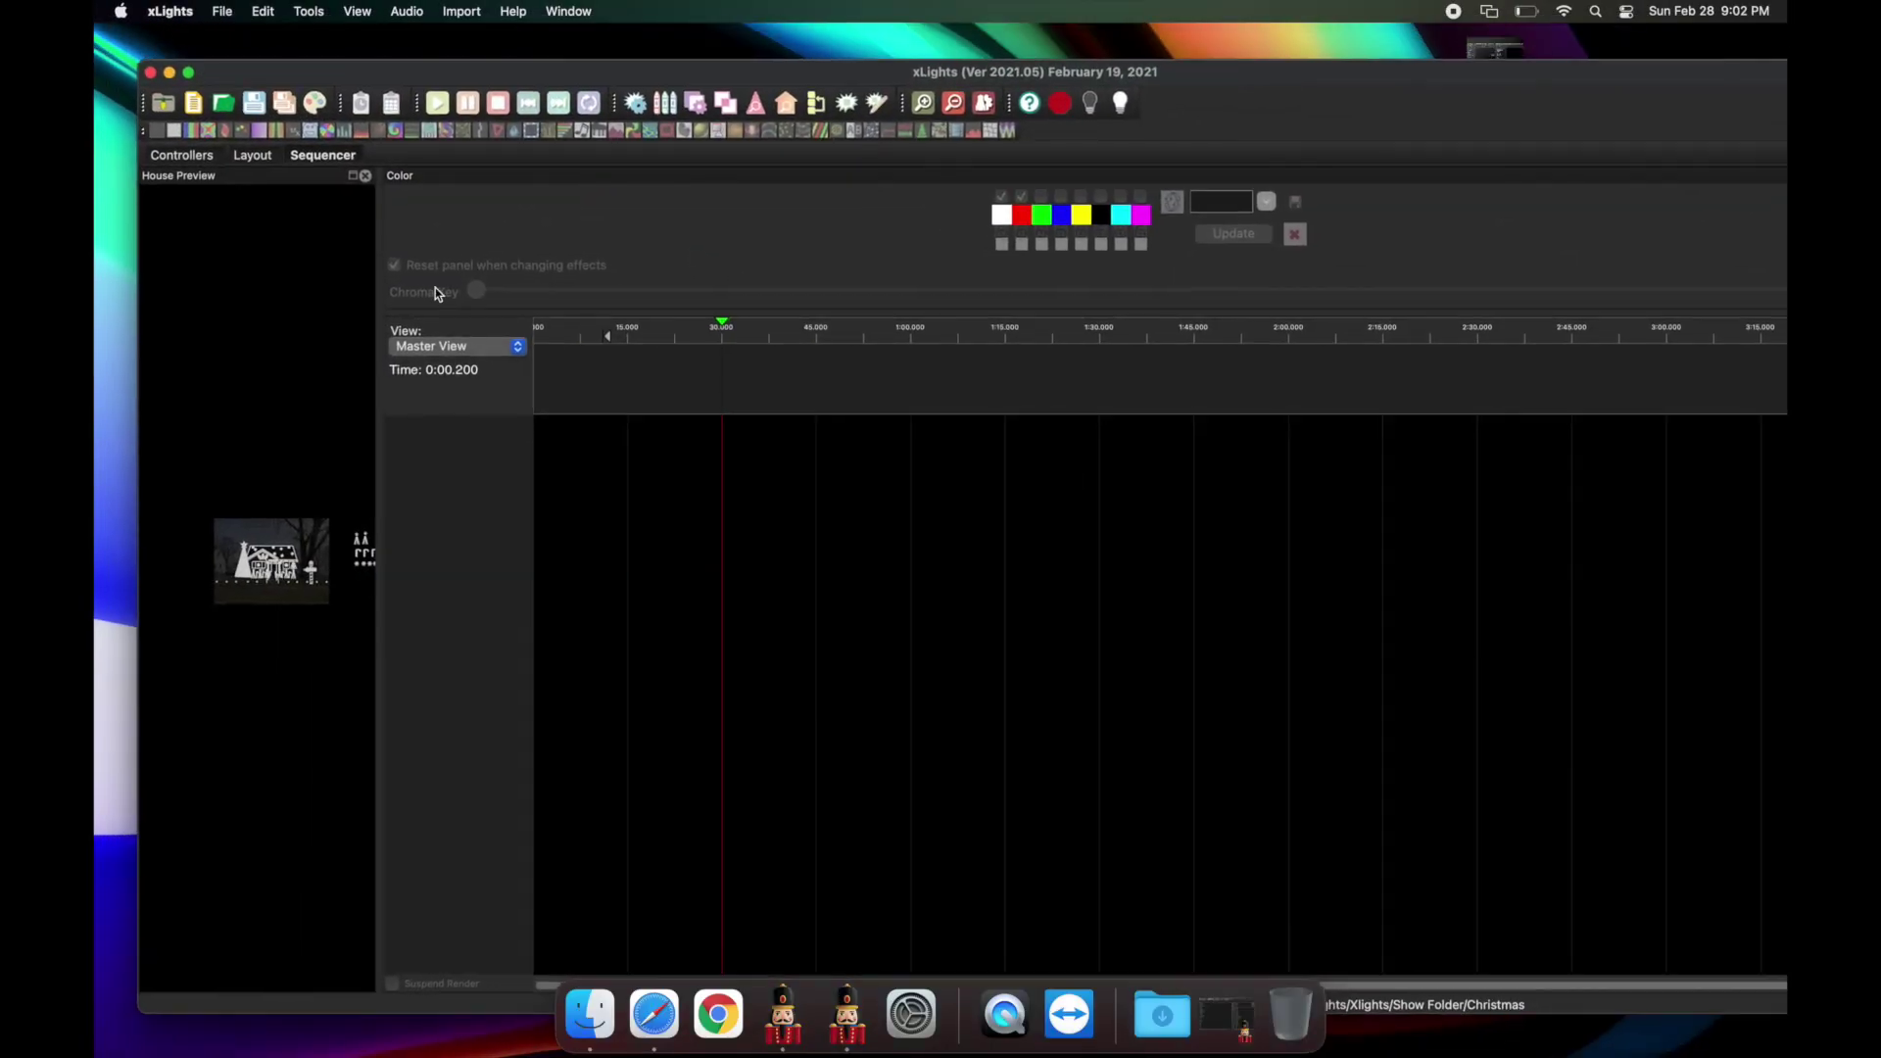
click(1231, 1022)
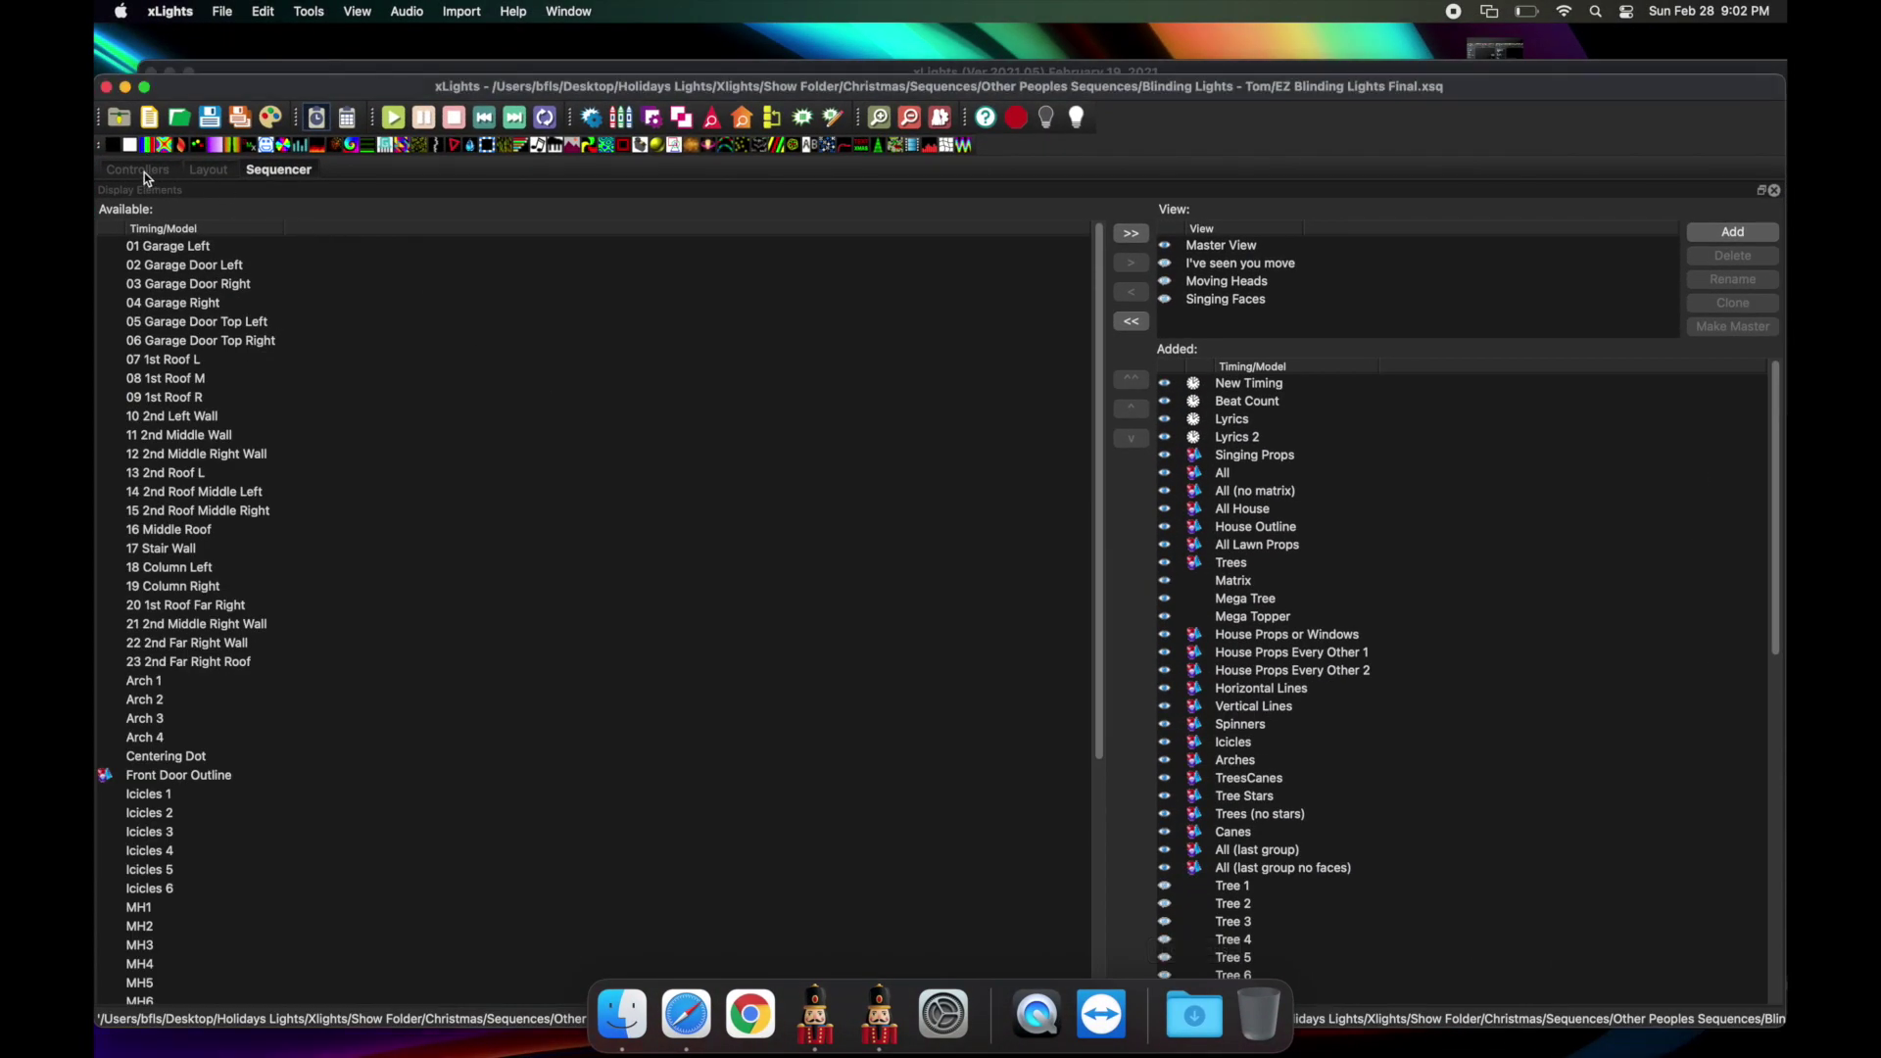
click(144, 172)
click(437, 231)
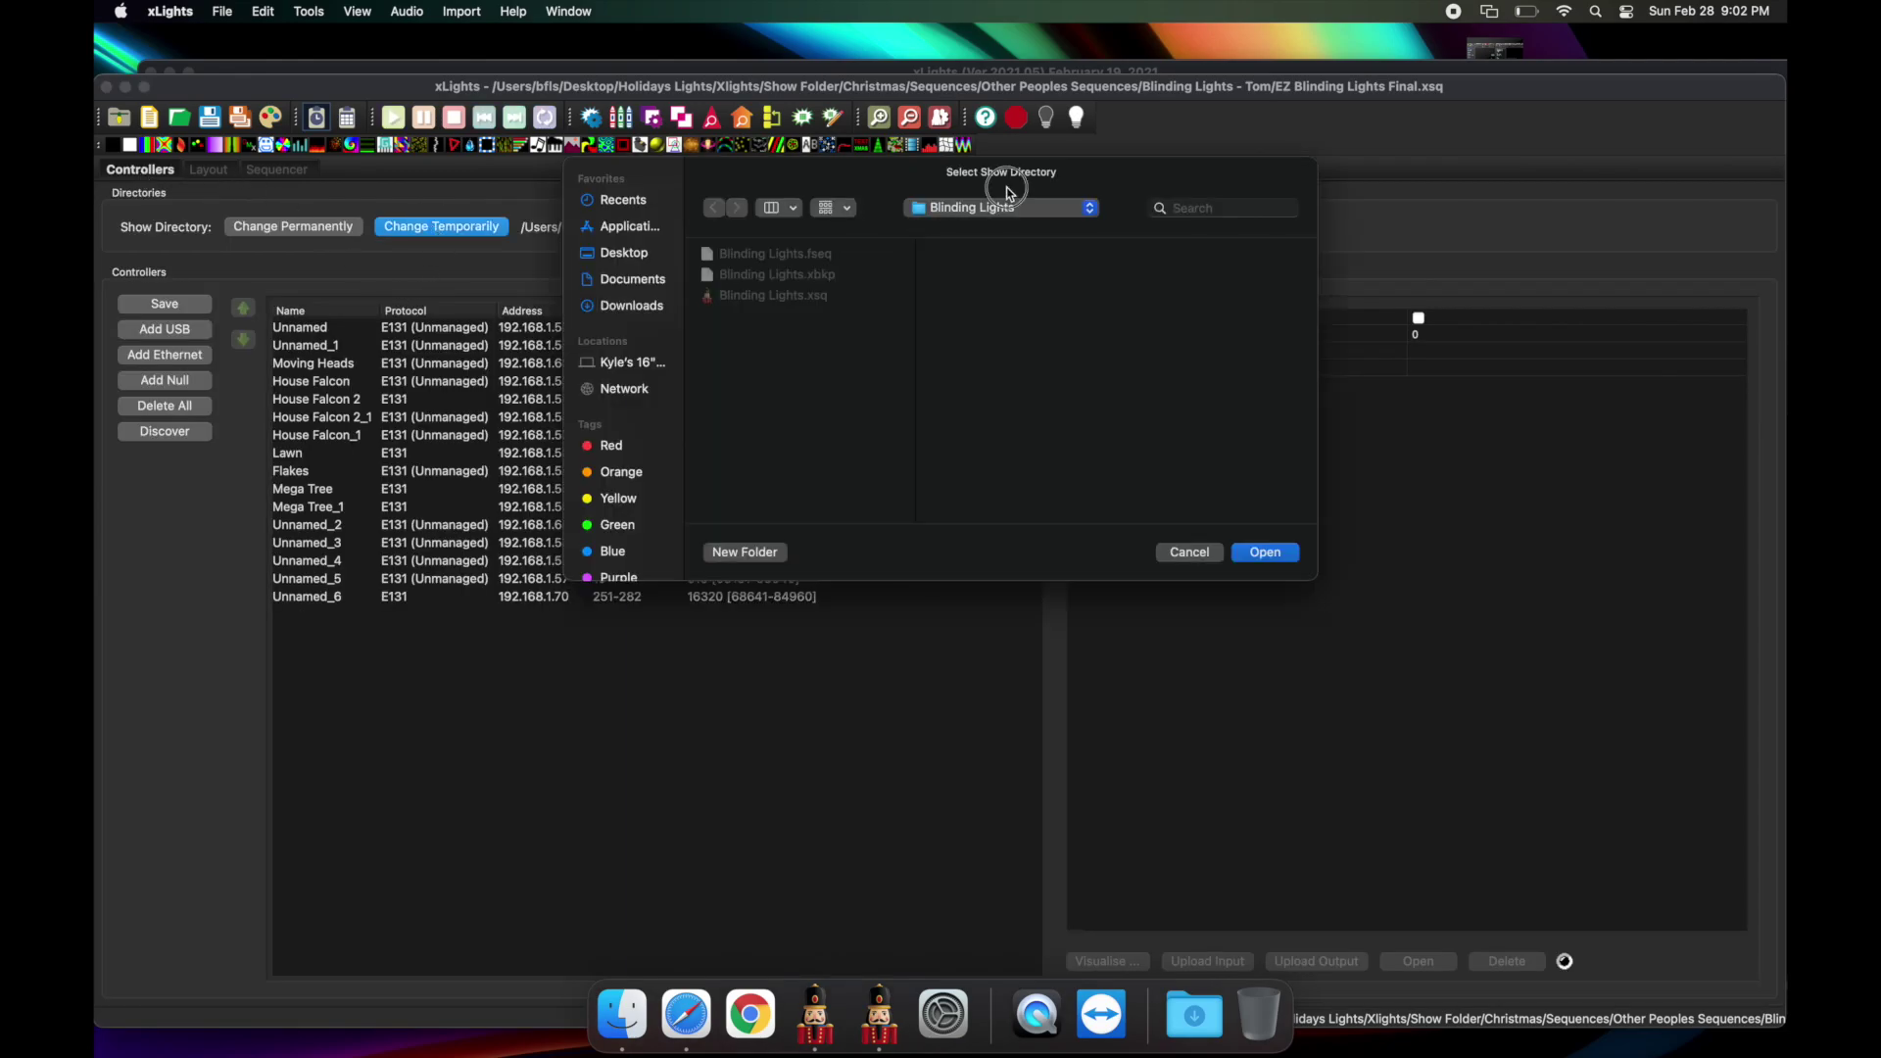
click(623, 253)
click(803, 275)
- Confirm the temporary show folder and check the props layout in the right window
click(1264, 552)
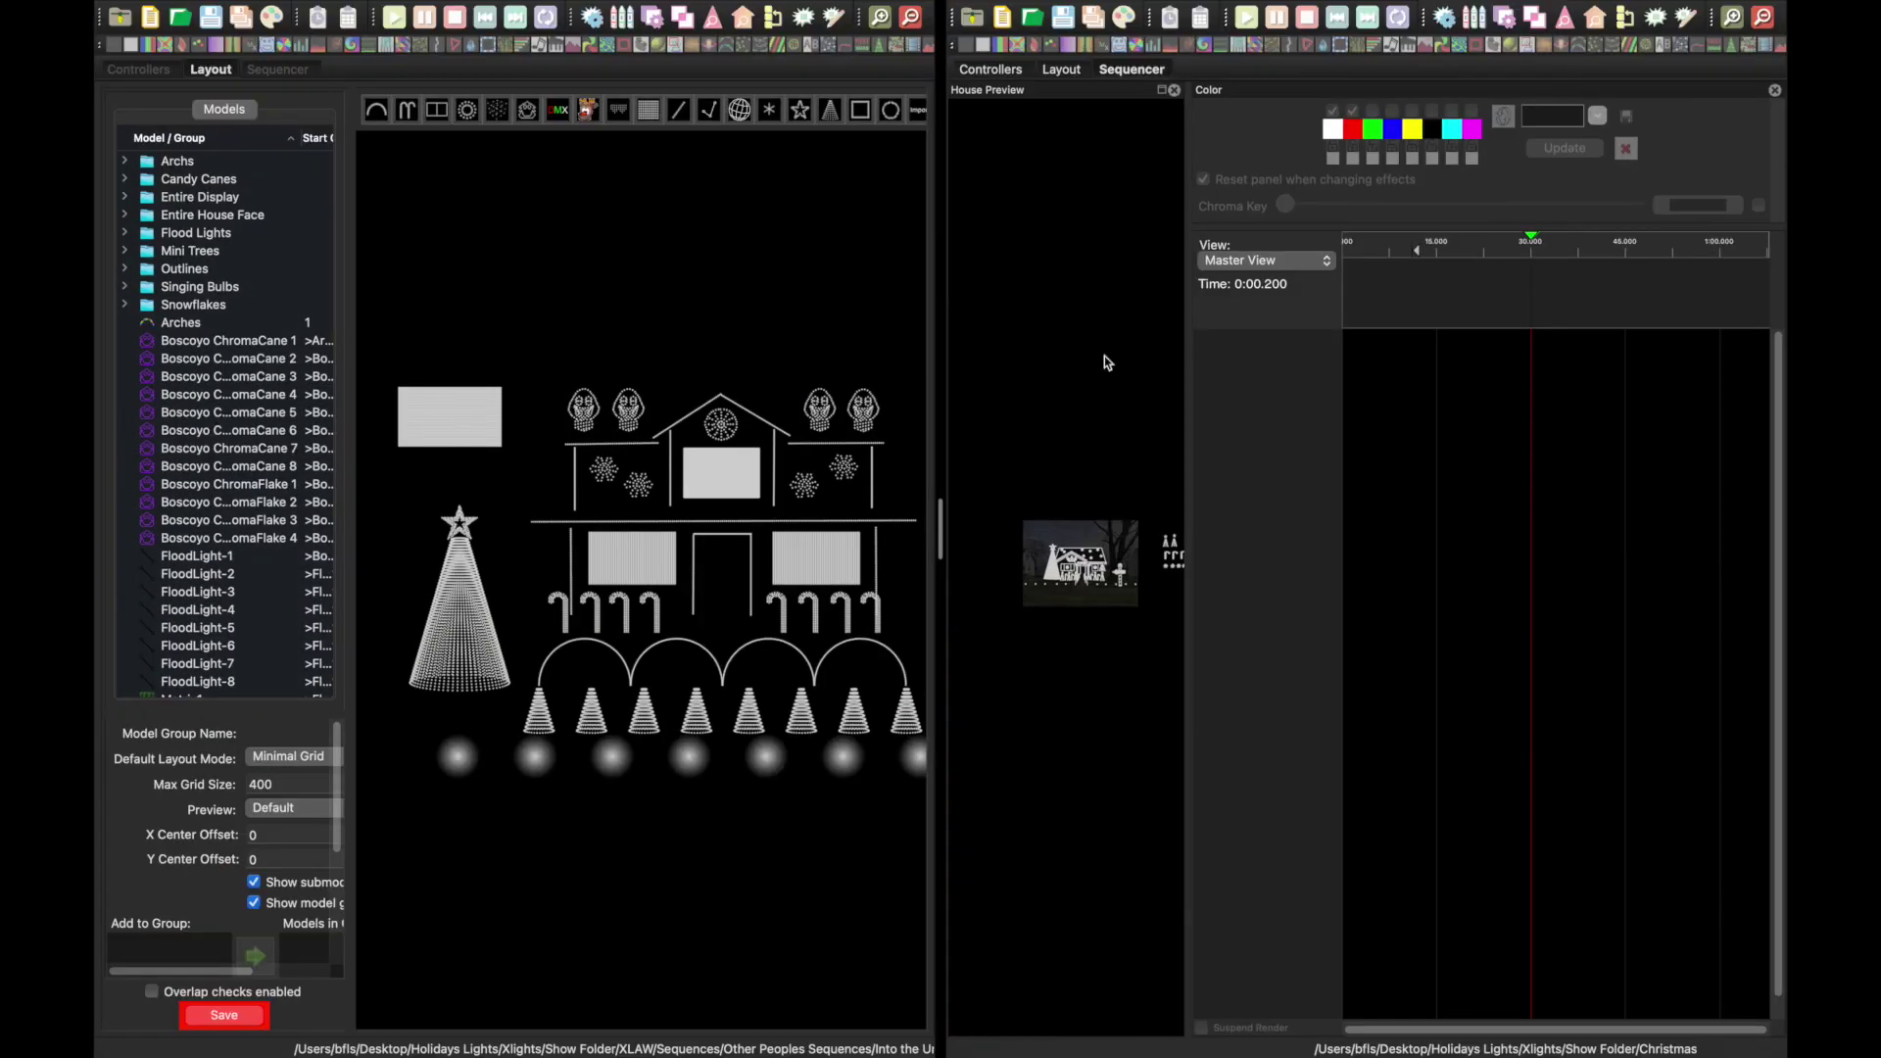
click(1066, 70)
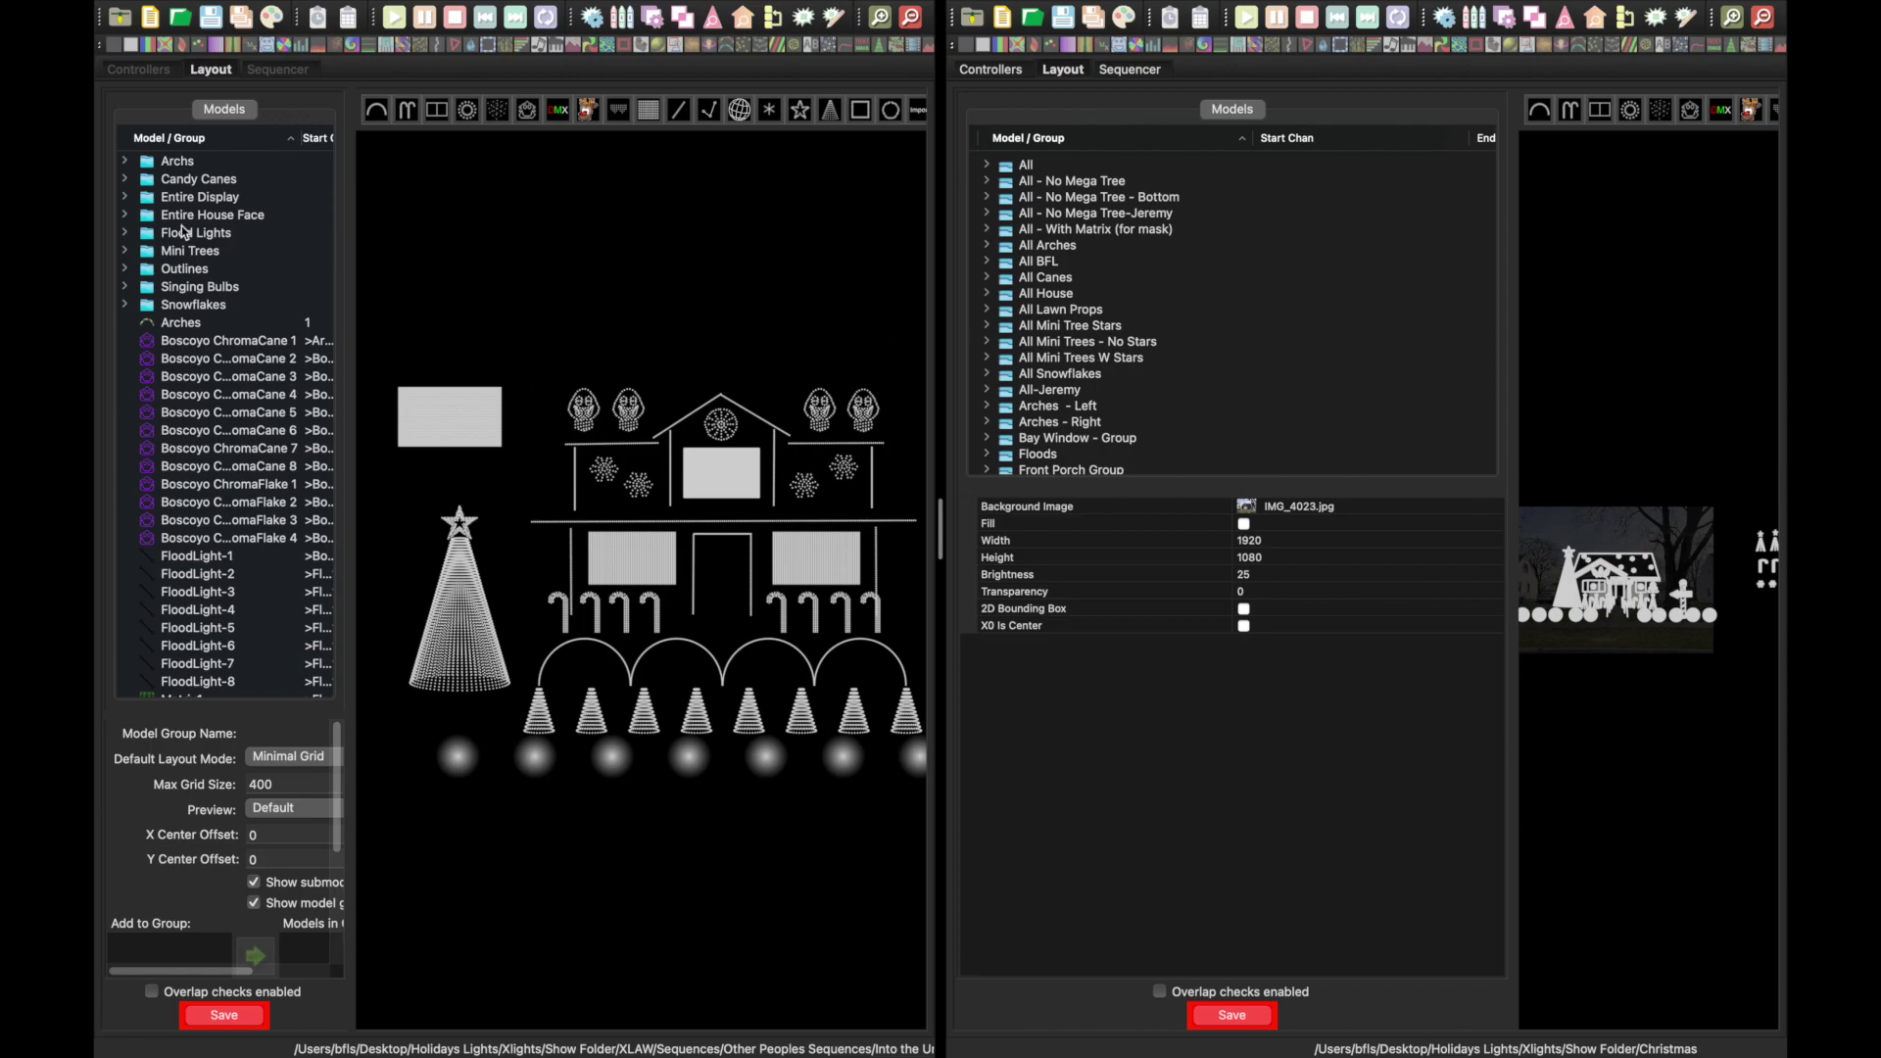
click(284, 69)
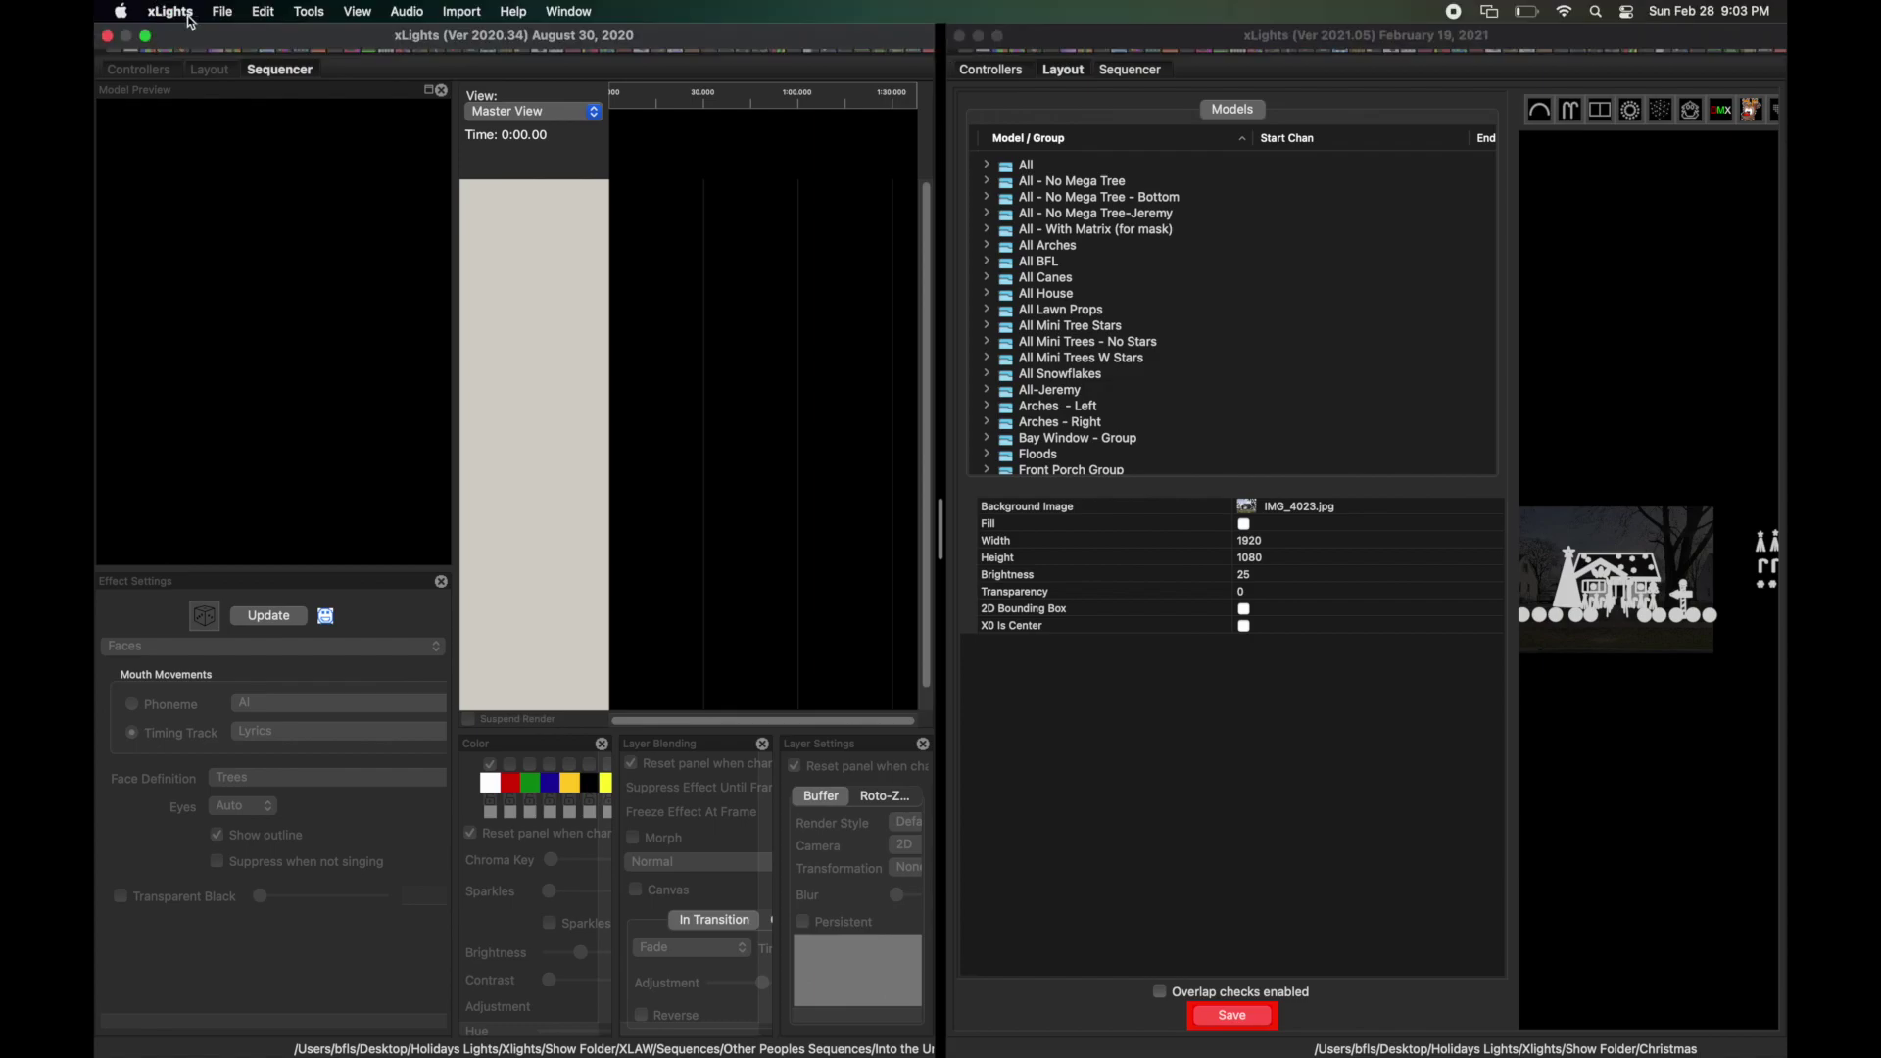
- Open the XATW Into The Unknown Final sequence and point it at its audio in the media folder
click(222, 10)
click(262, 68)
click(789, 424)
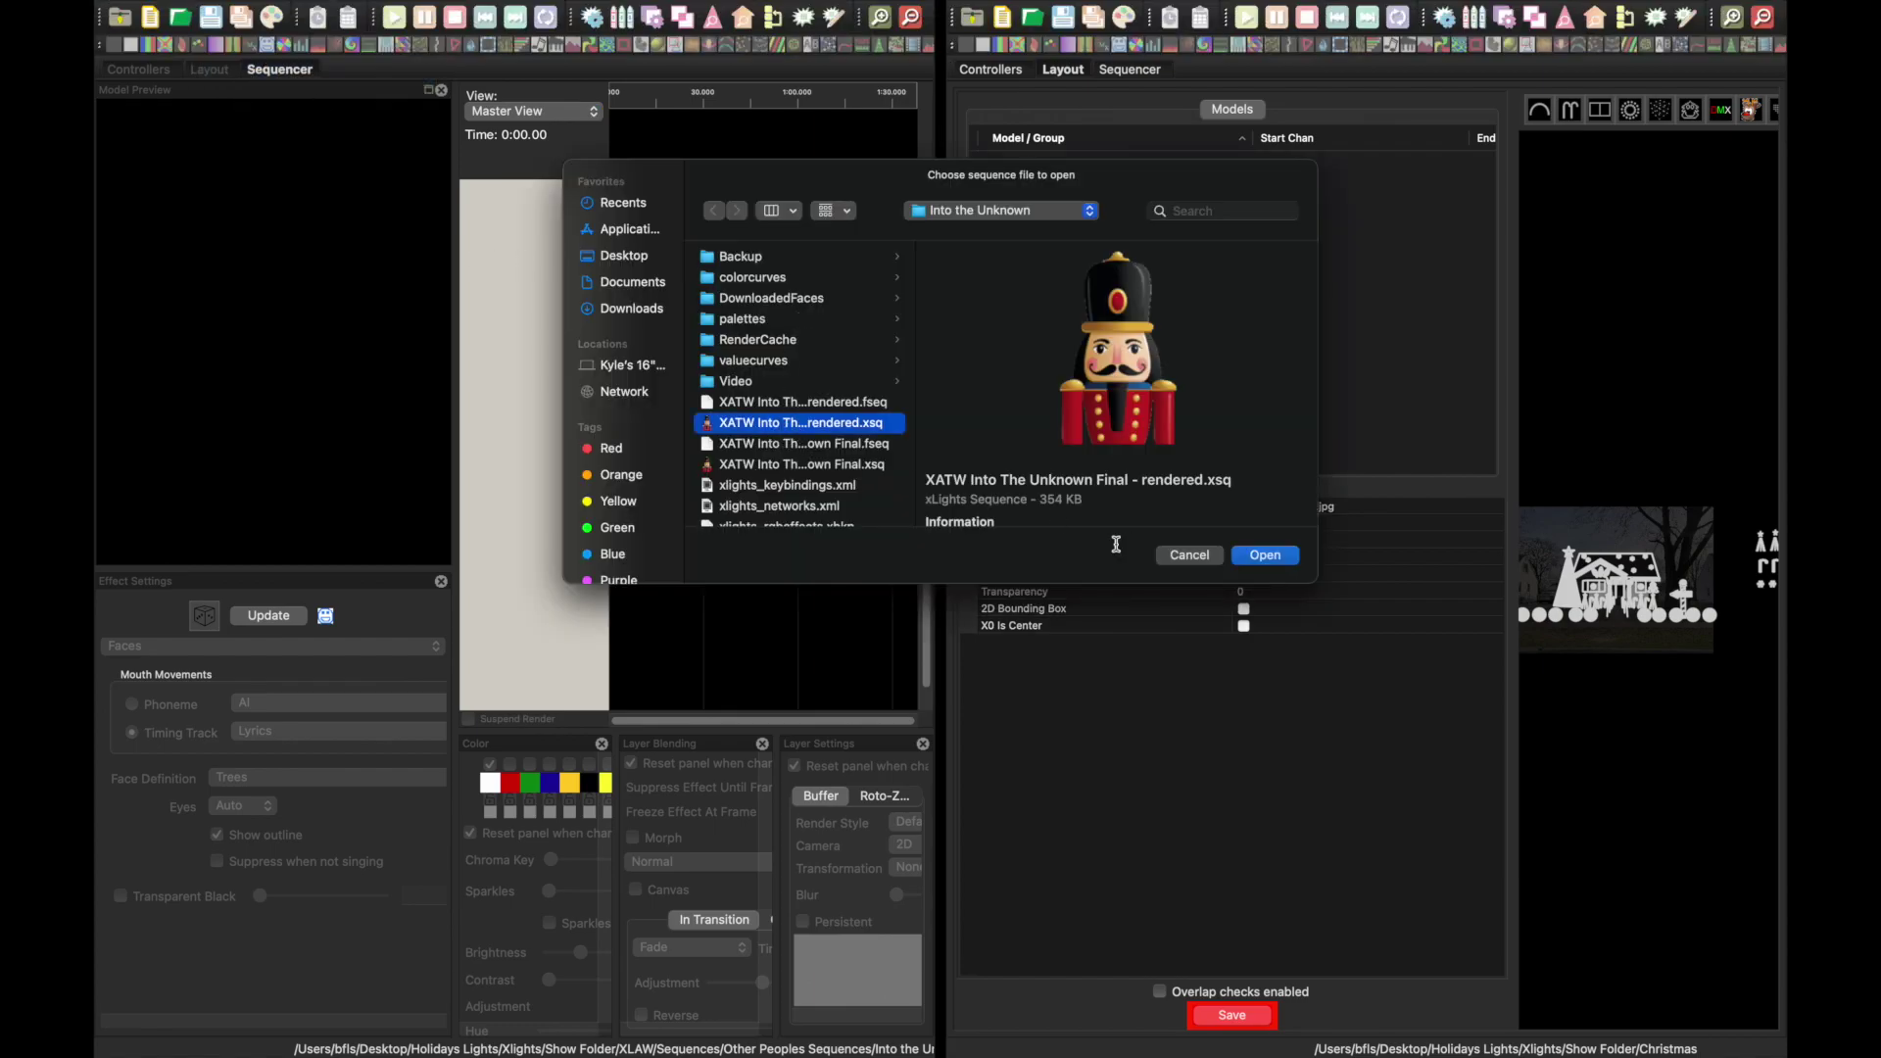
click(842, 468)
click(1259, 556)
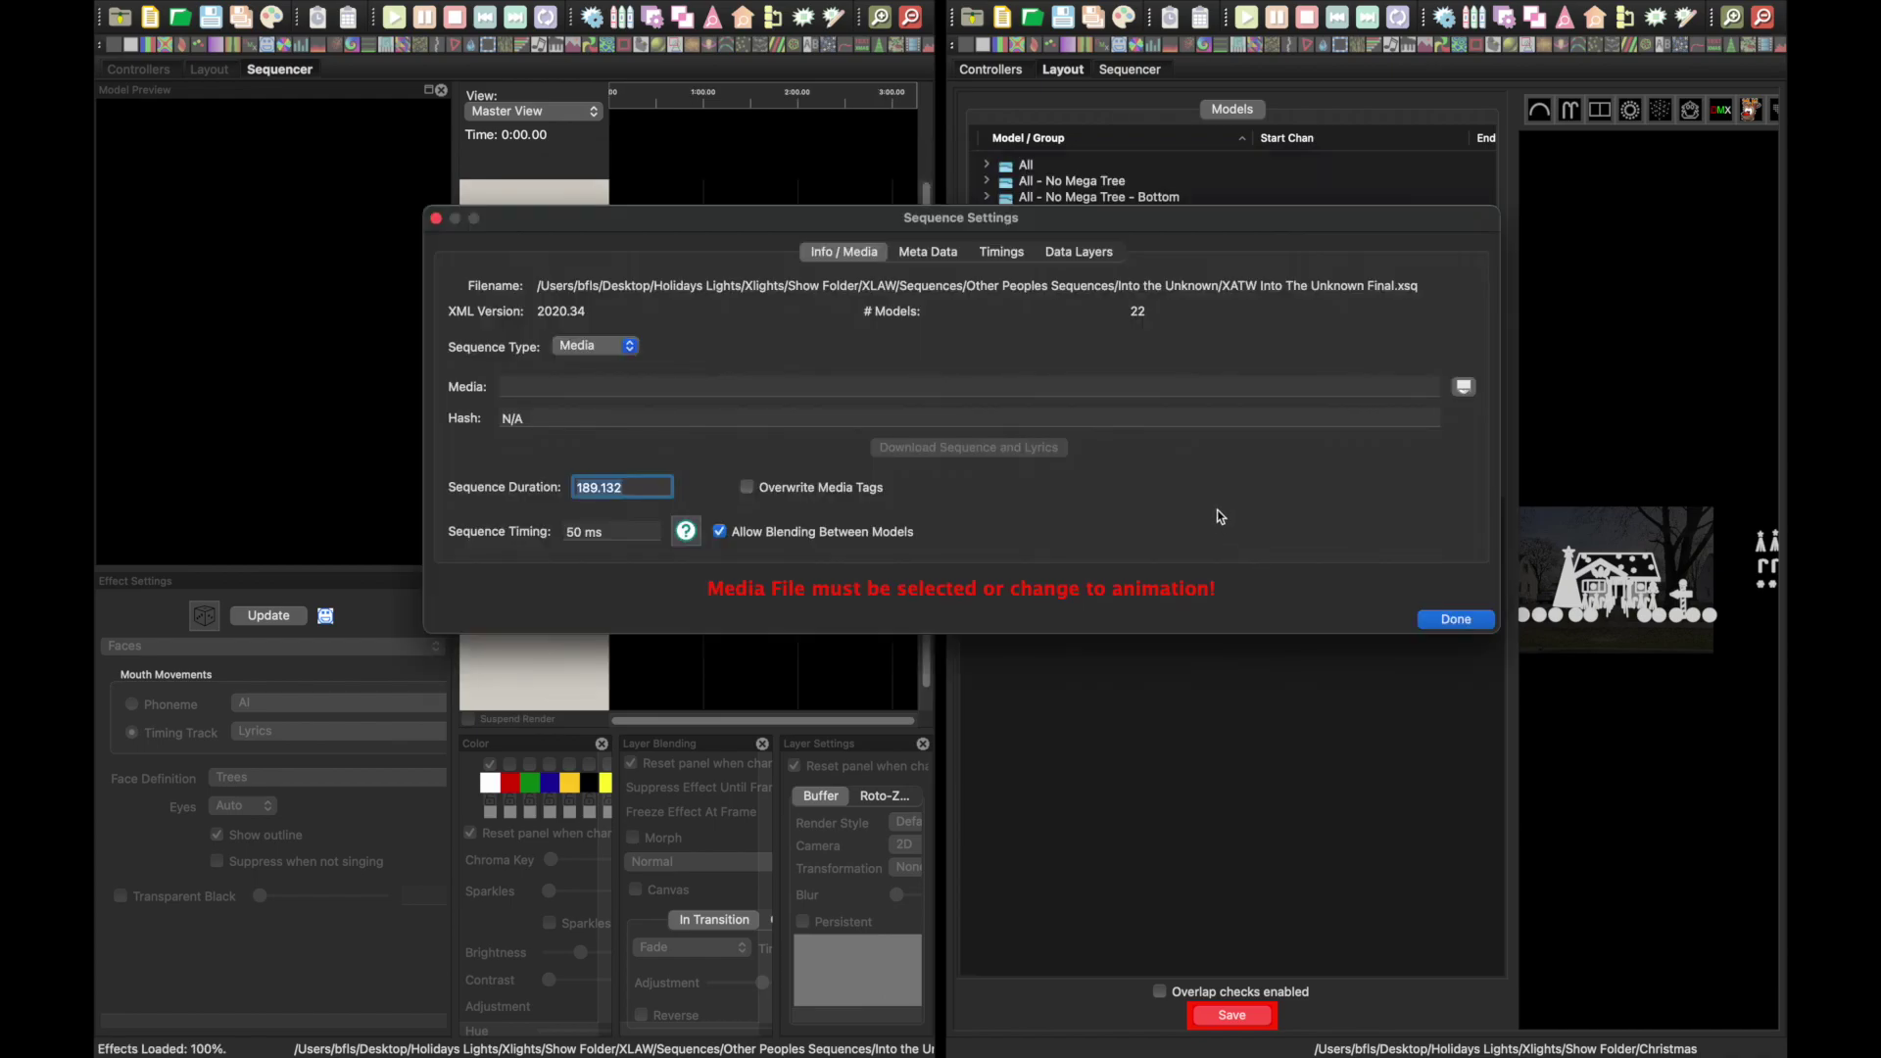
click(1469, 390)
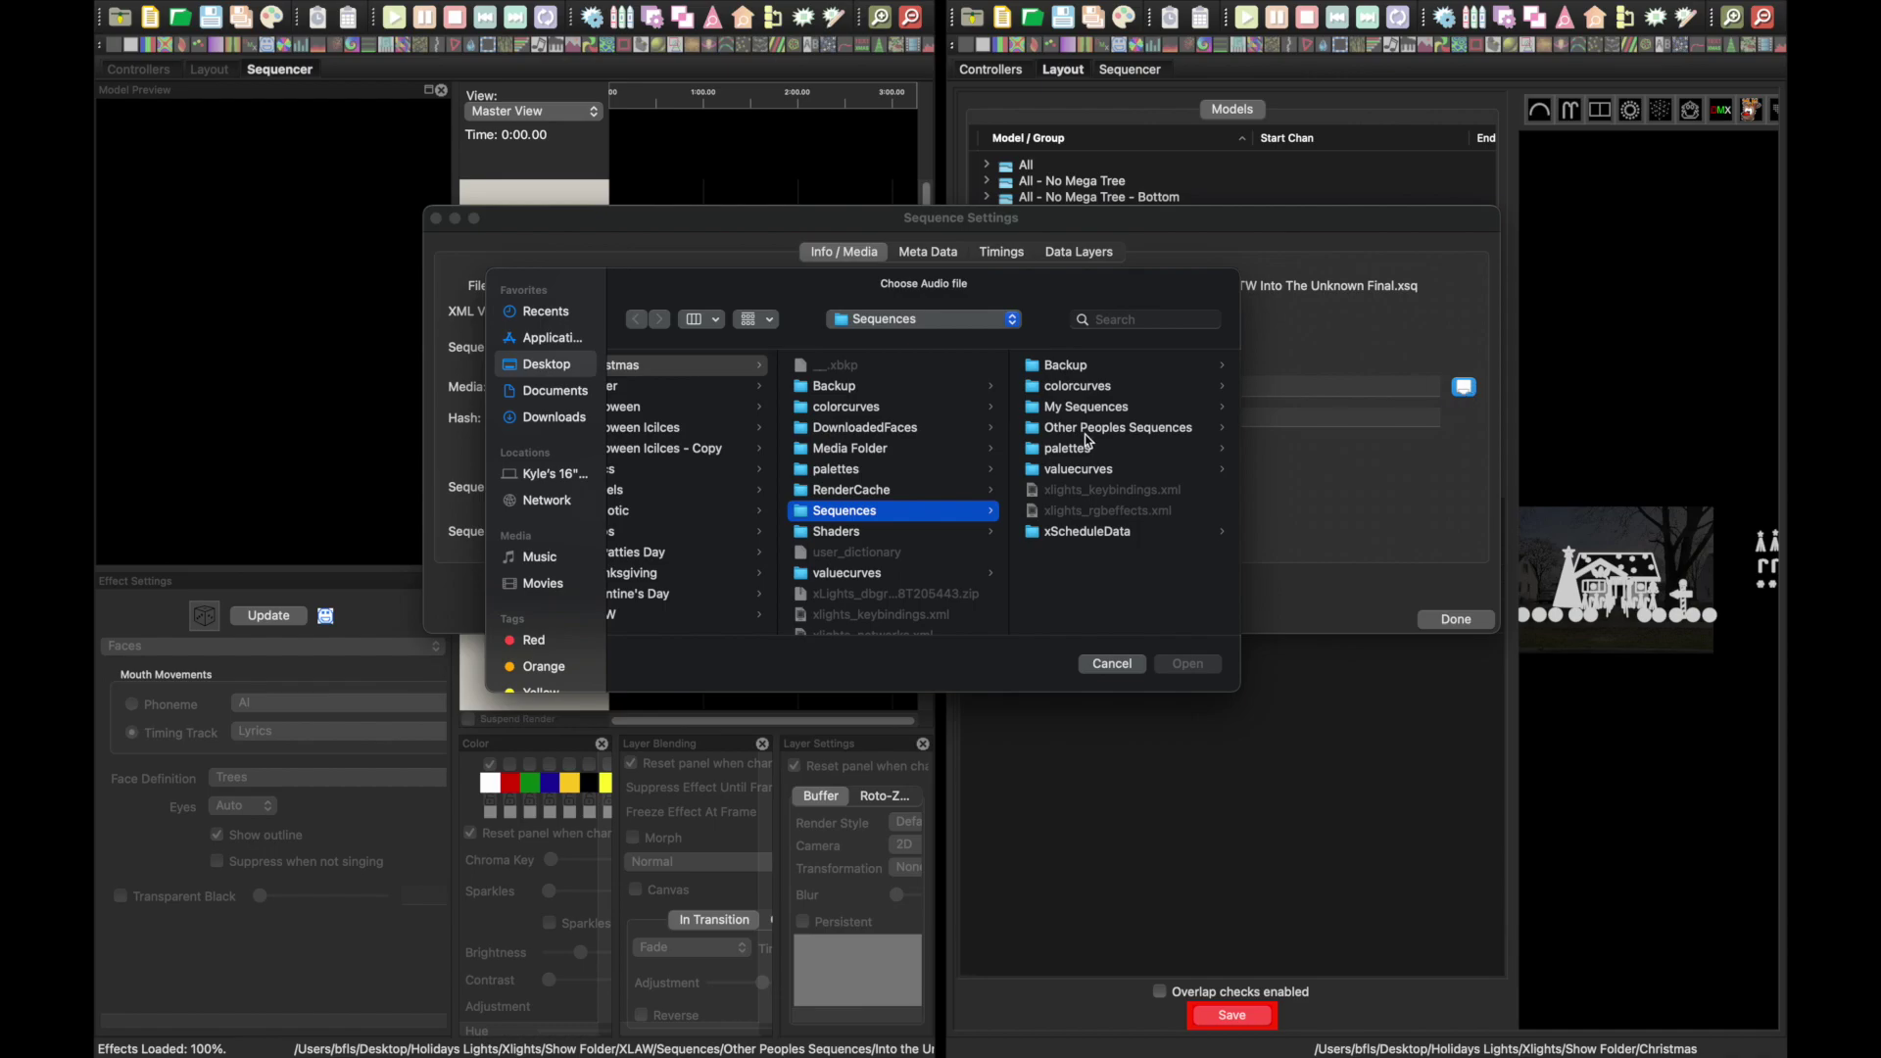
click(932, 451)
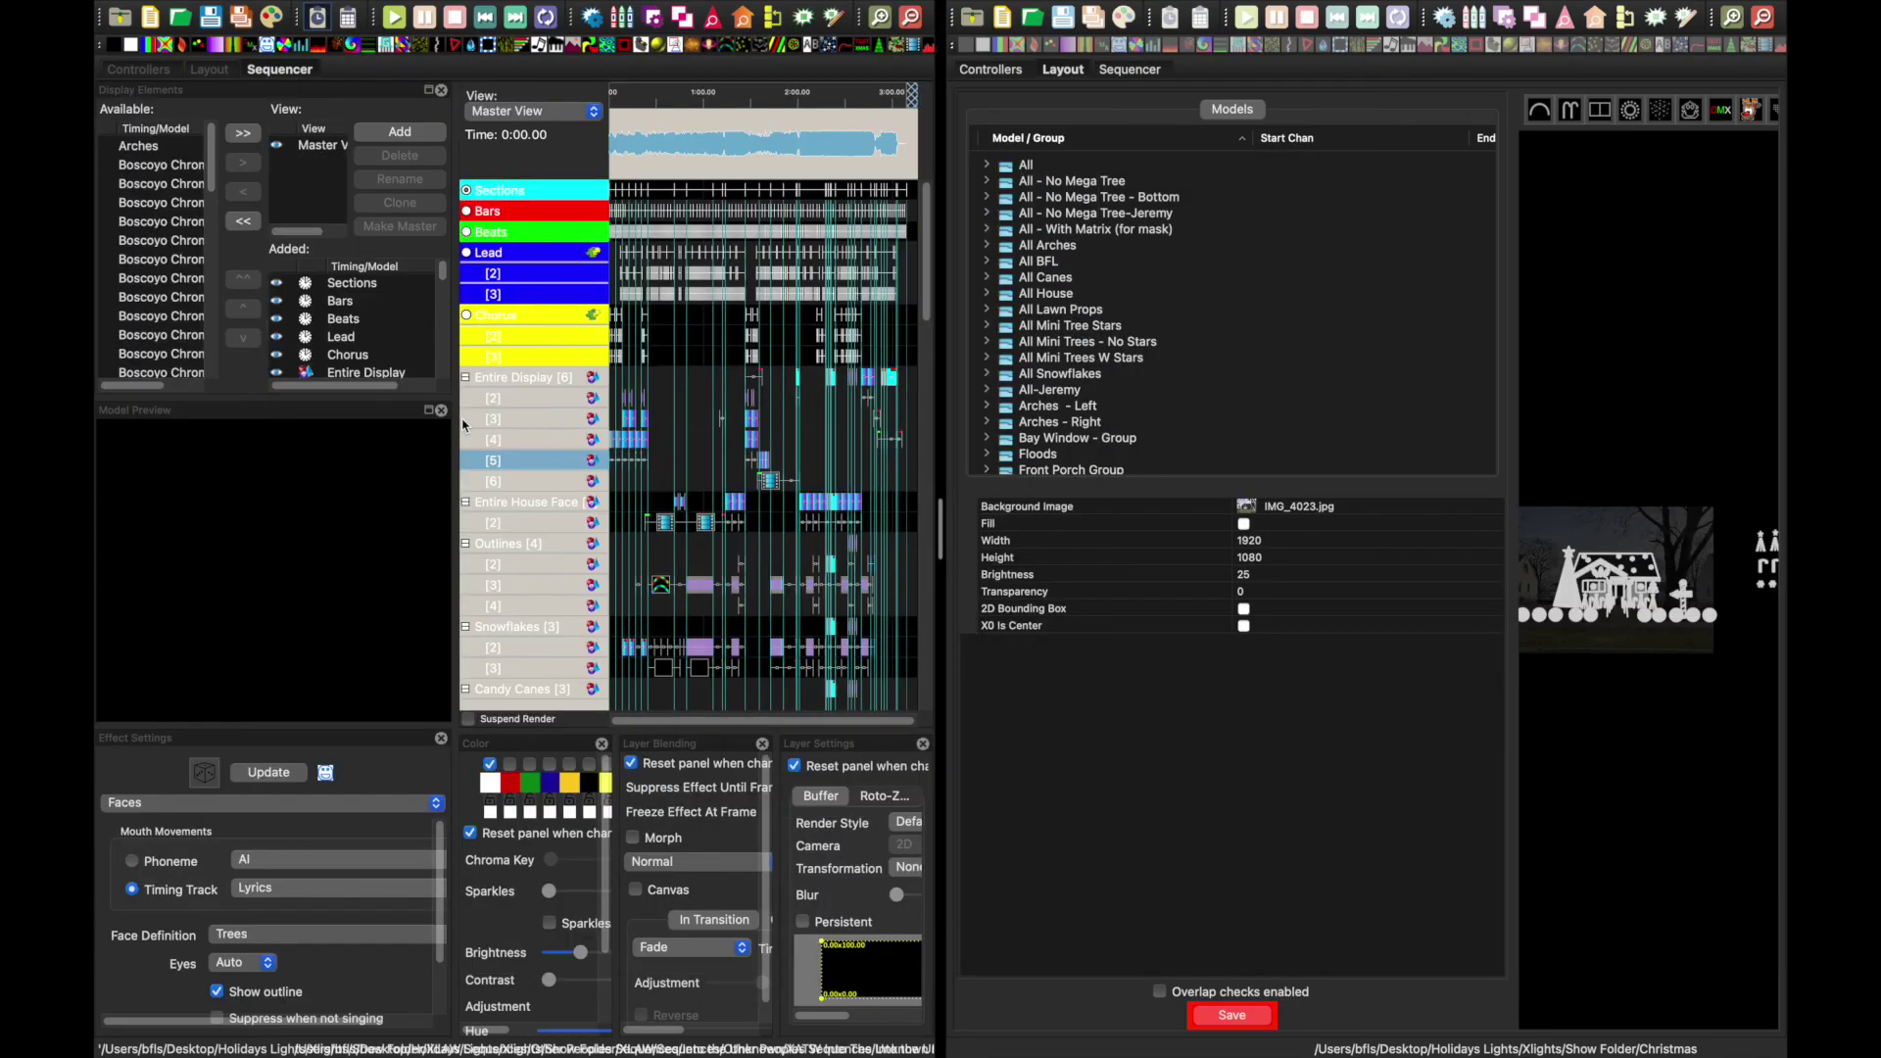
- Create a new musical sequence using the chosen song as its audio
click(222, 11)
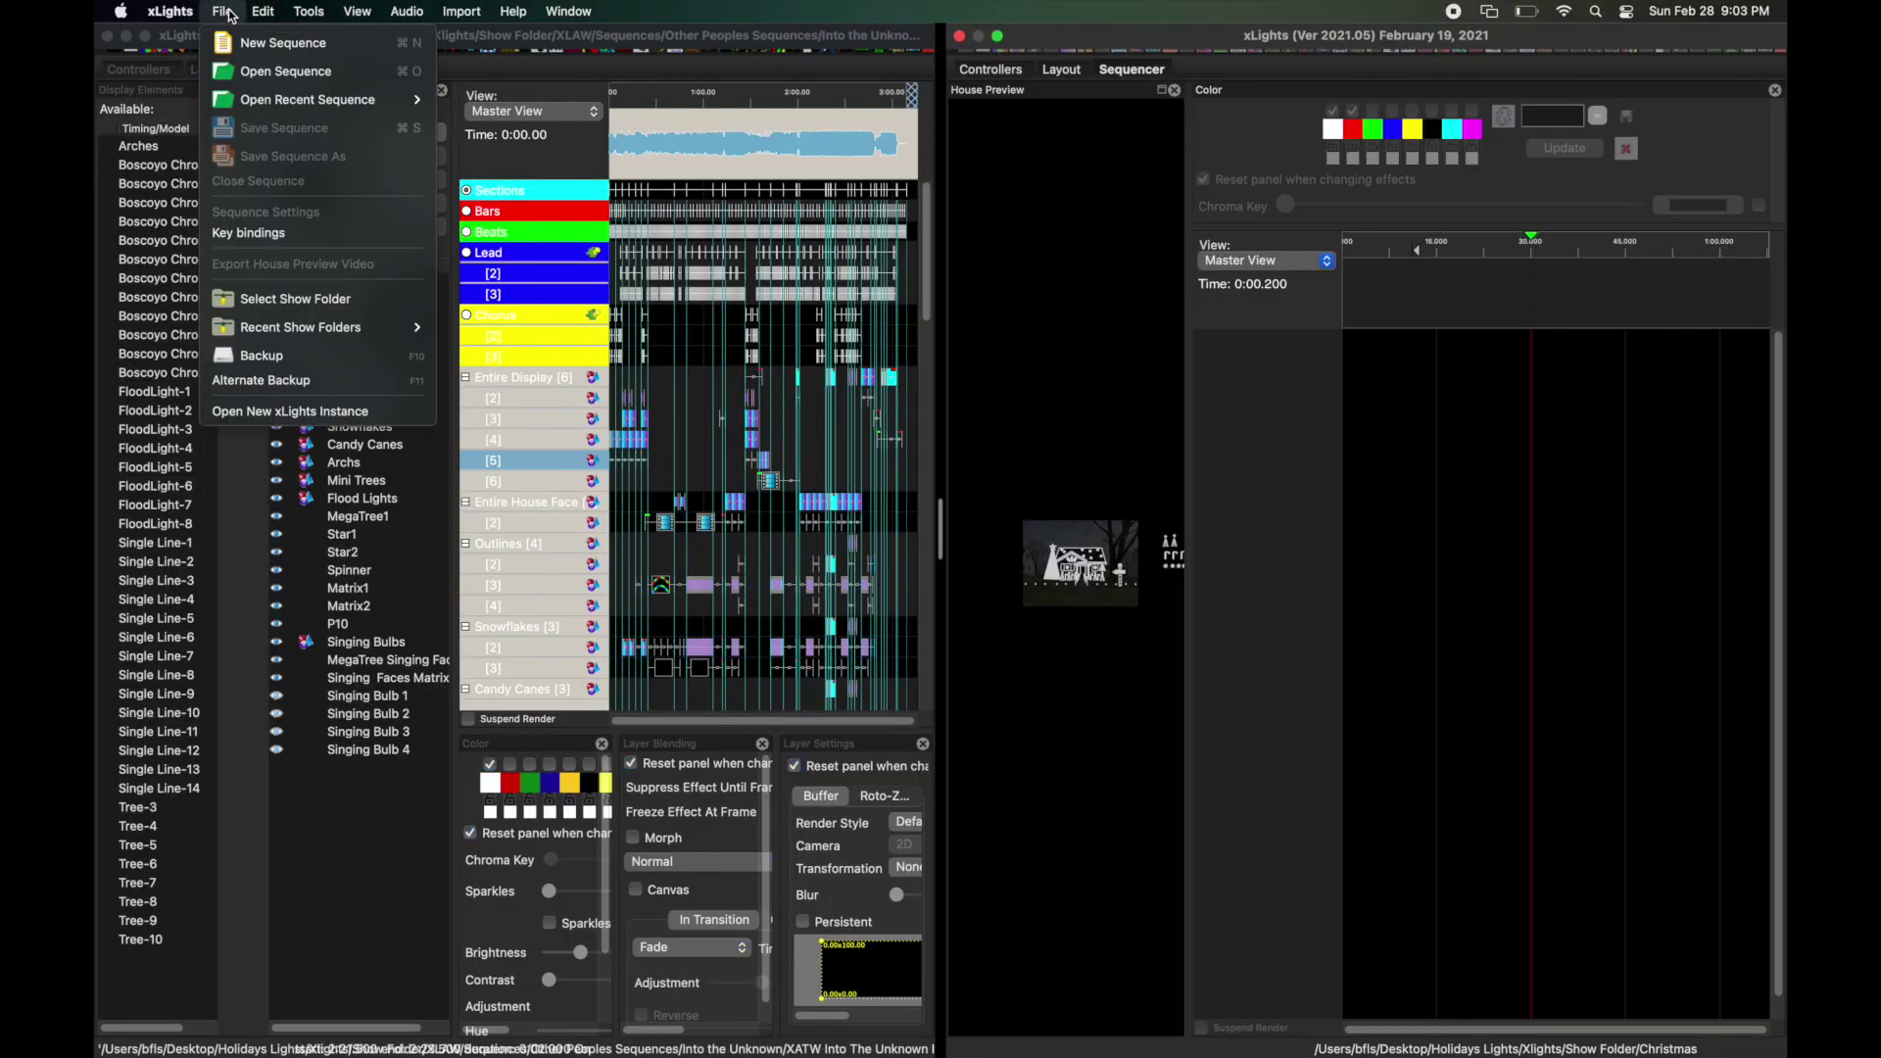
click(278, 39)
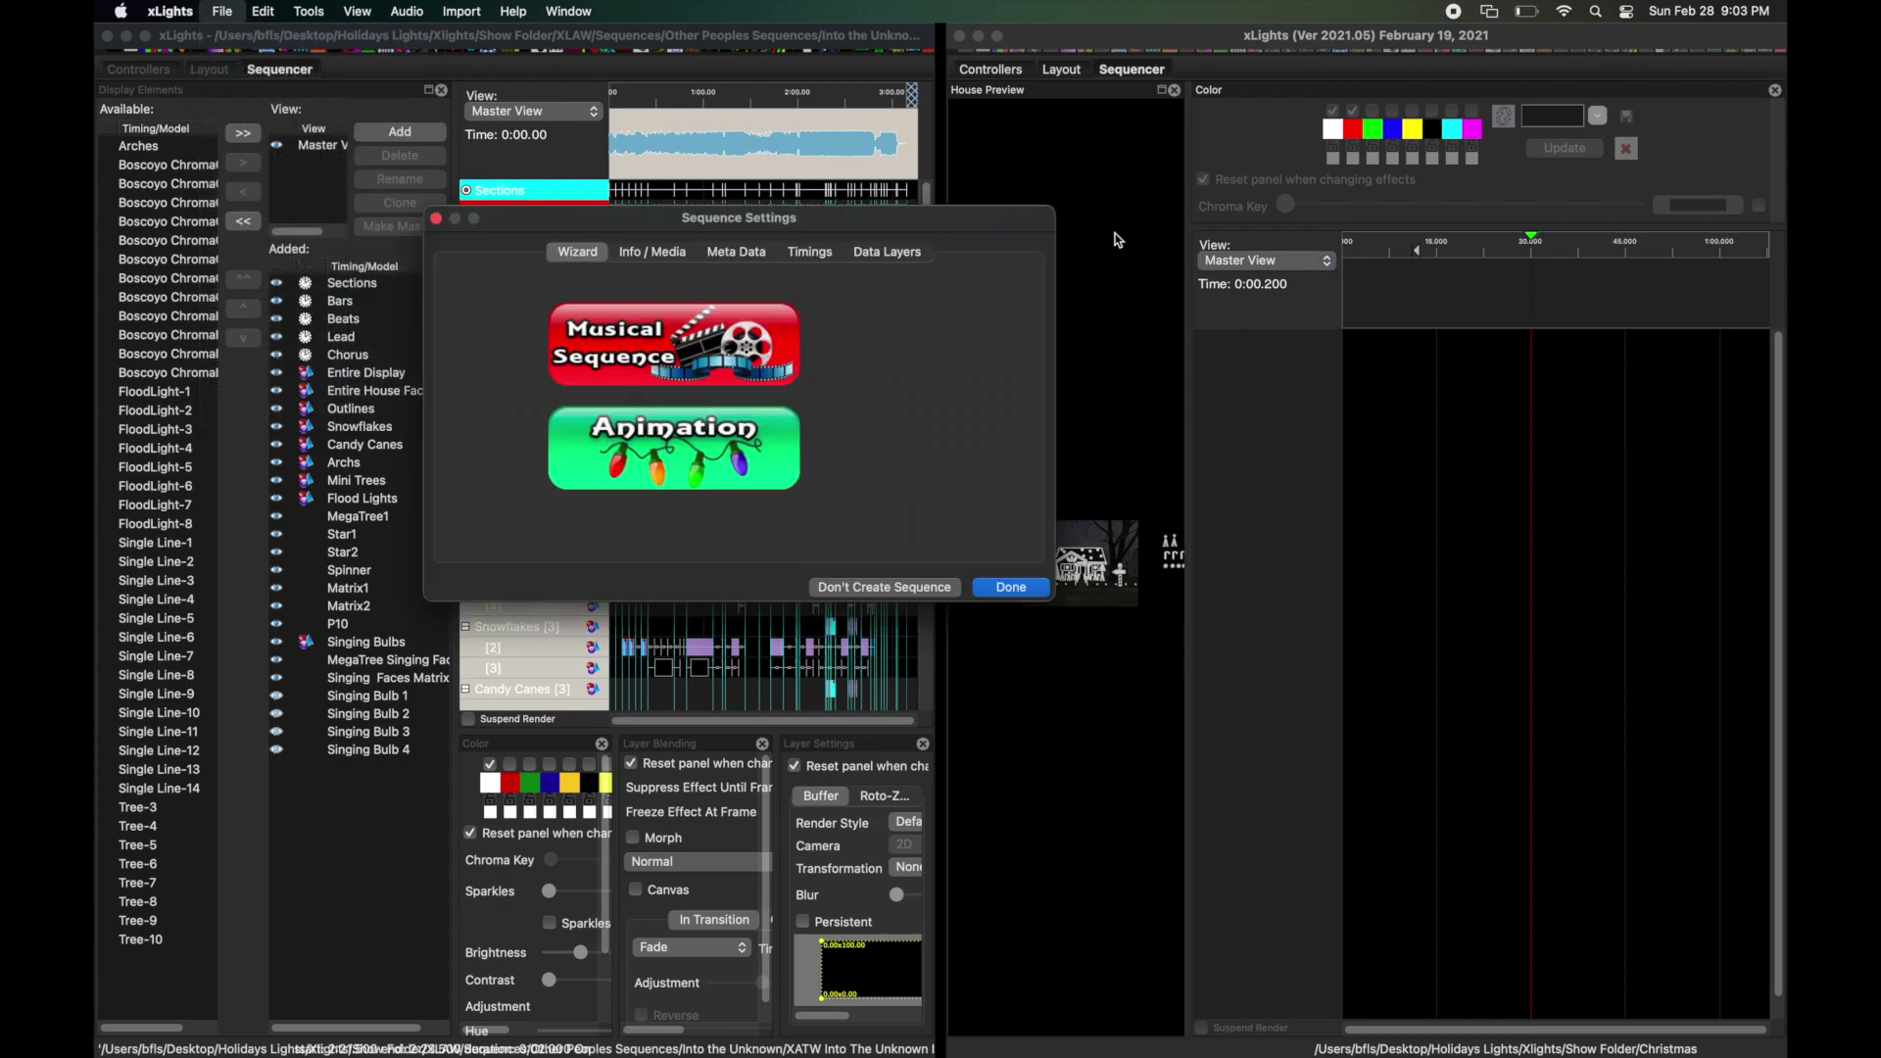
click(776, 365)
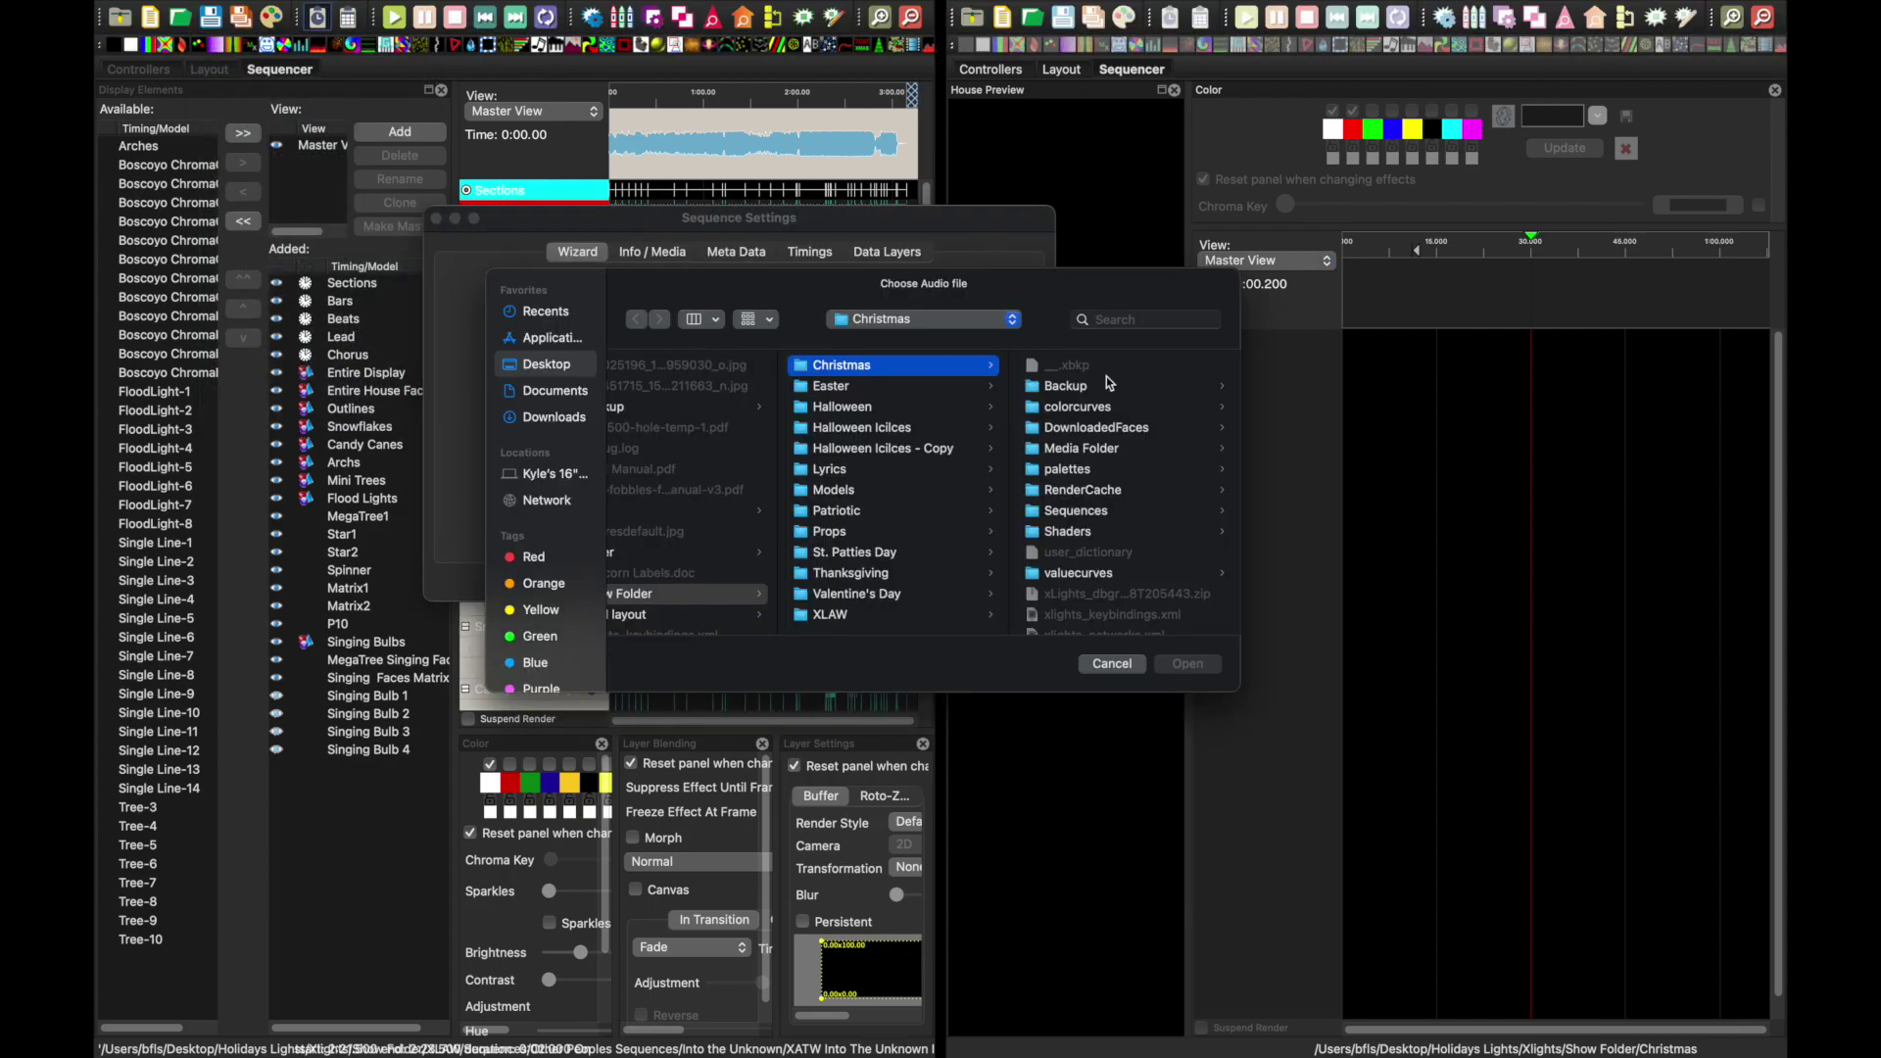
double_click(1094, 450)
key(Return)
- Bring up Edit Display Elements from the All House row, docked and enlarged in the second window
right_click(1255, 471)
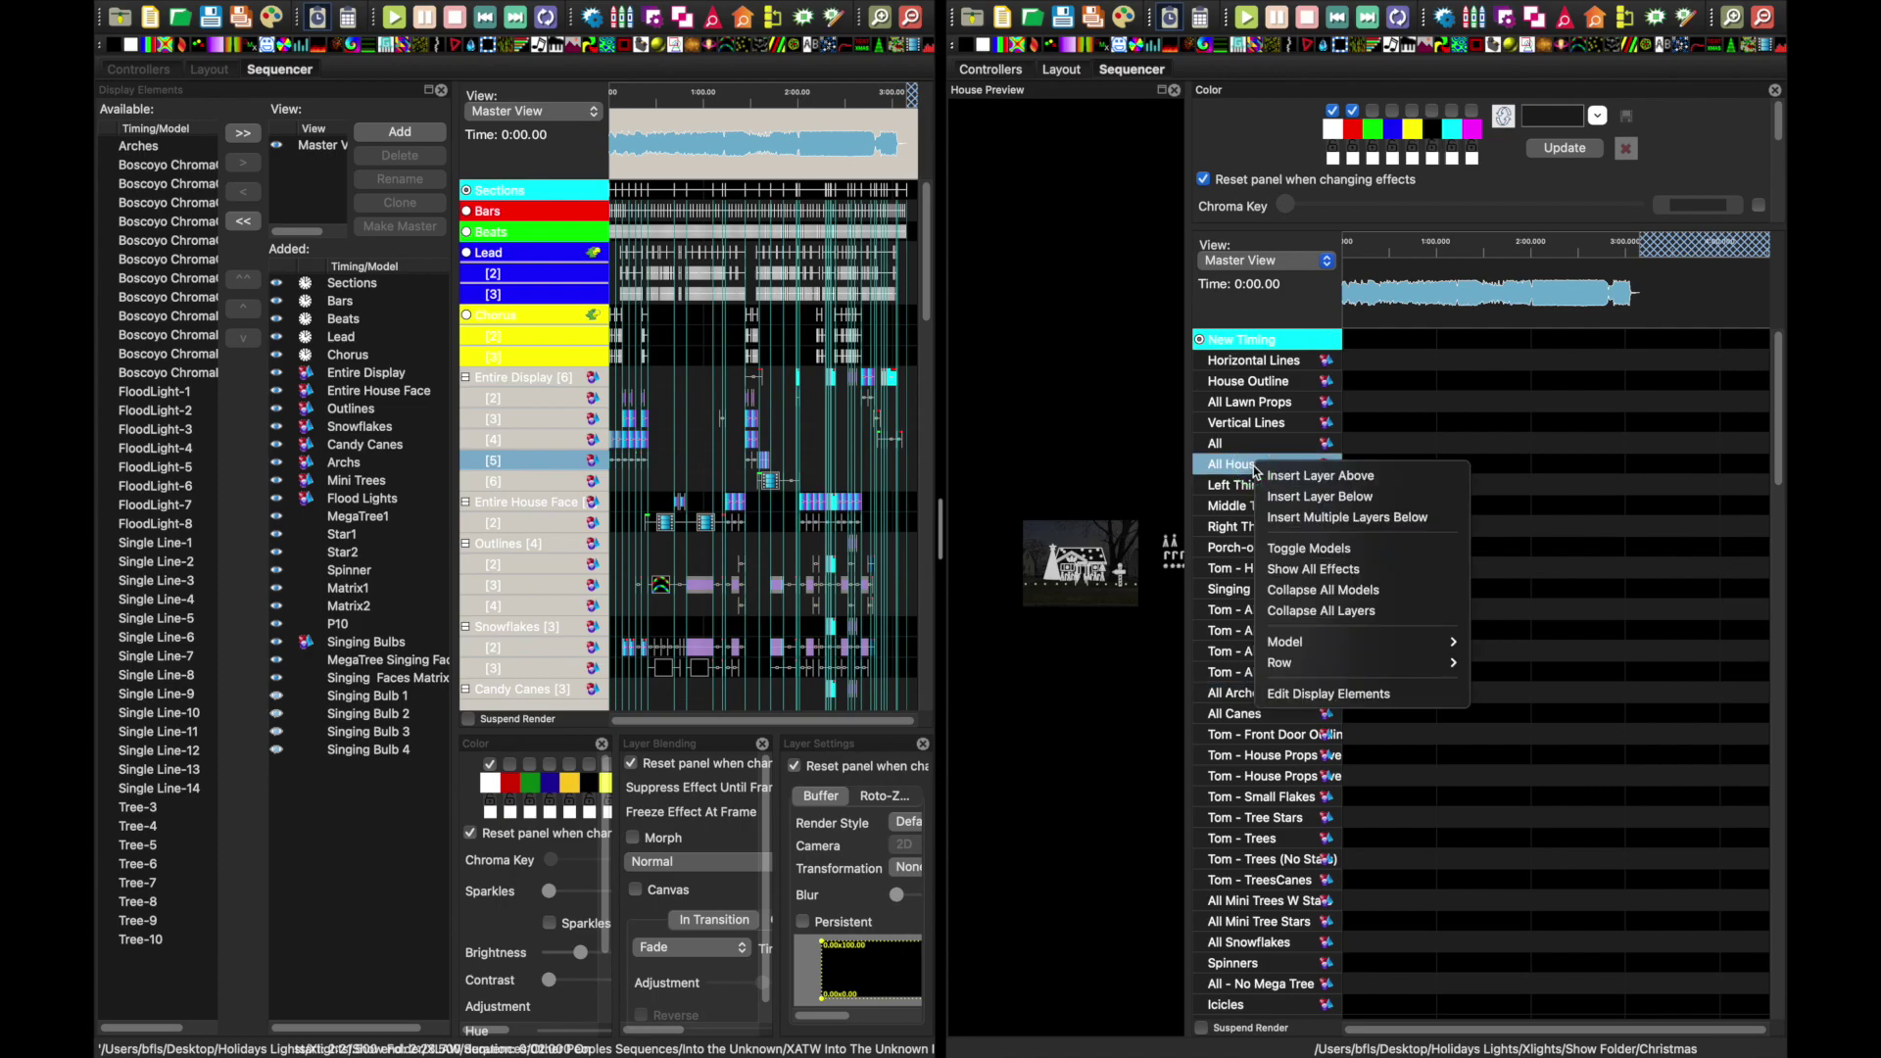
click(1370, 694)
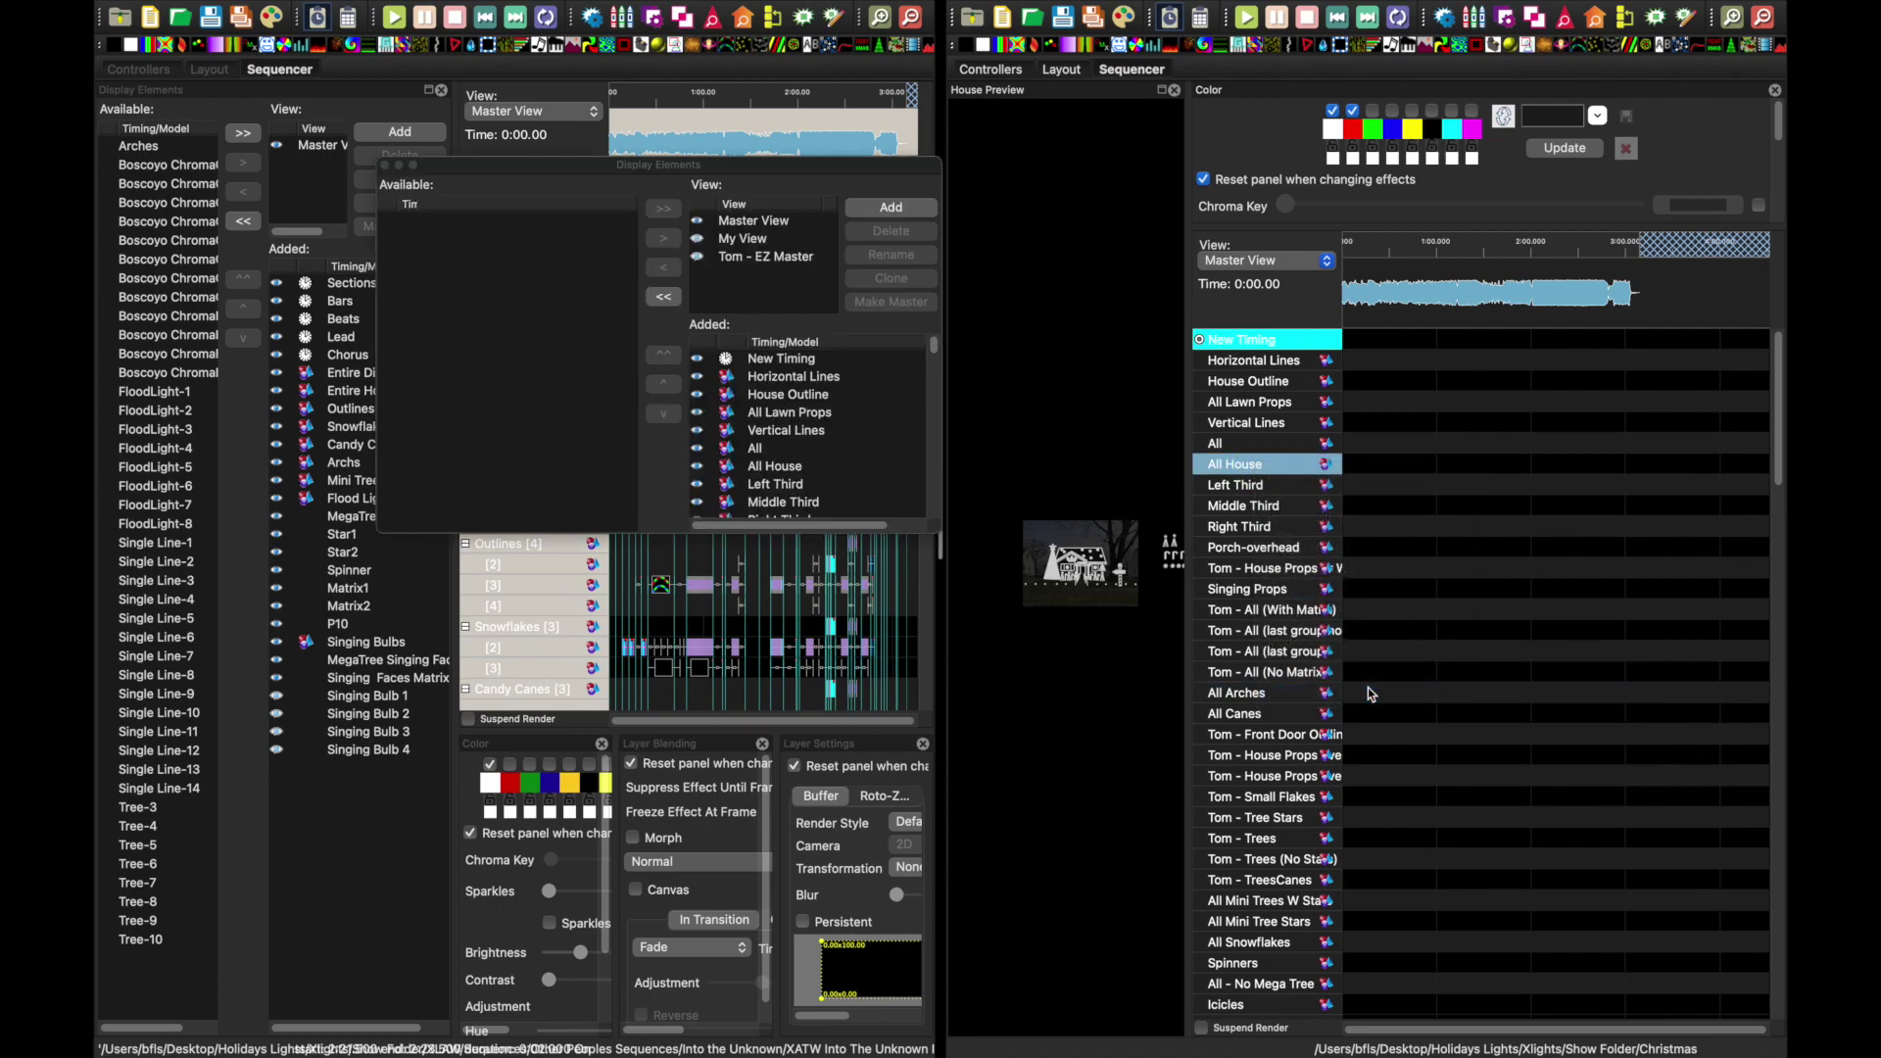
drag(725, 176, 1326, 134)
drag(1358, 256, 1364, 265)
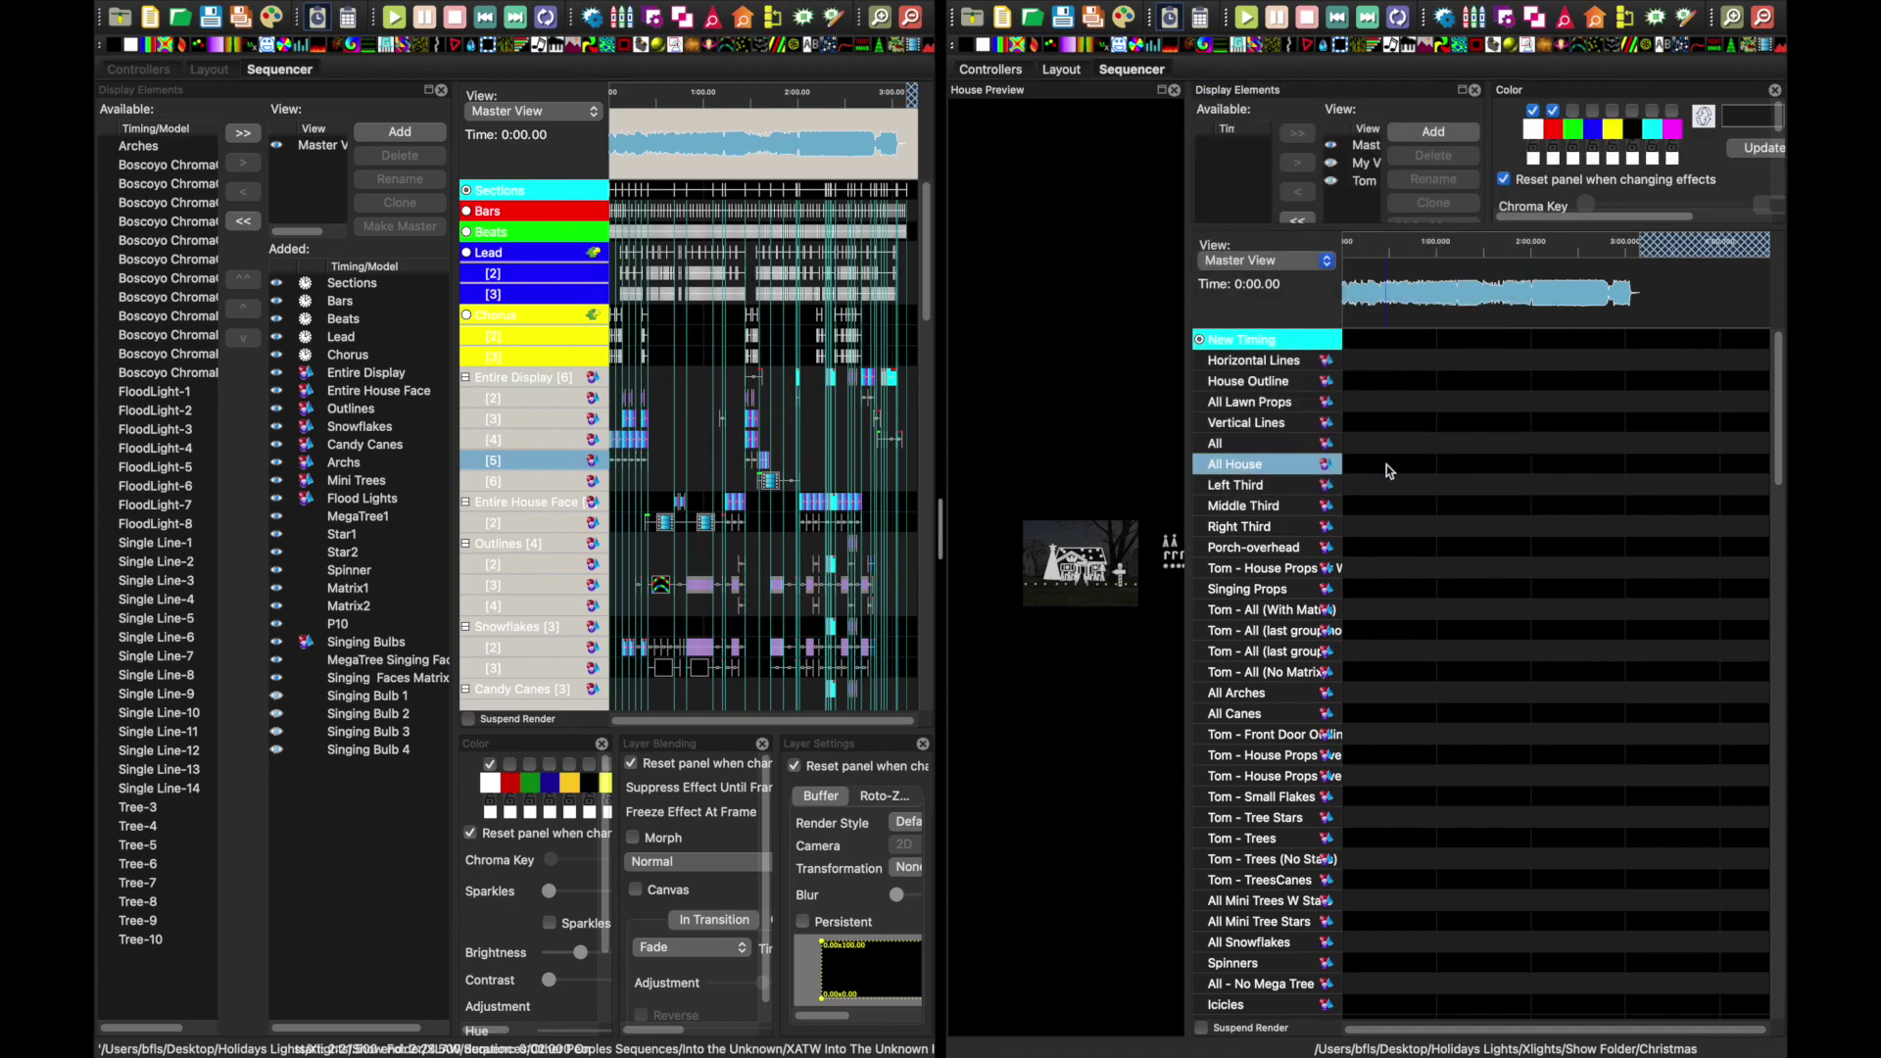
drag(1486, 227, 1472, 629)
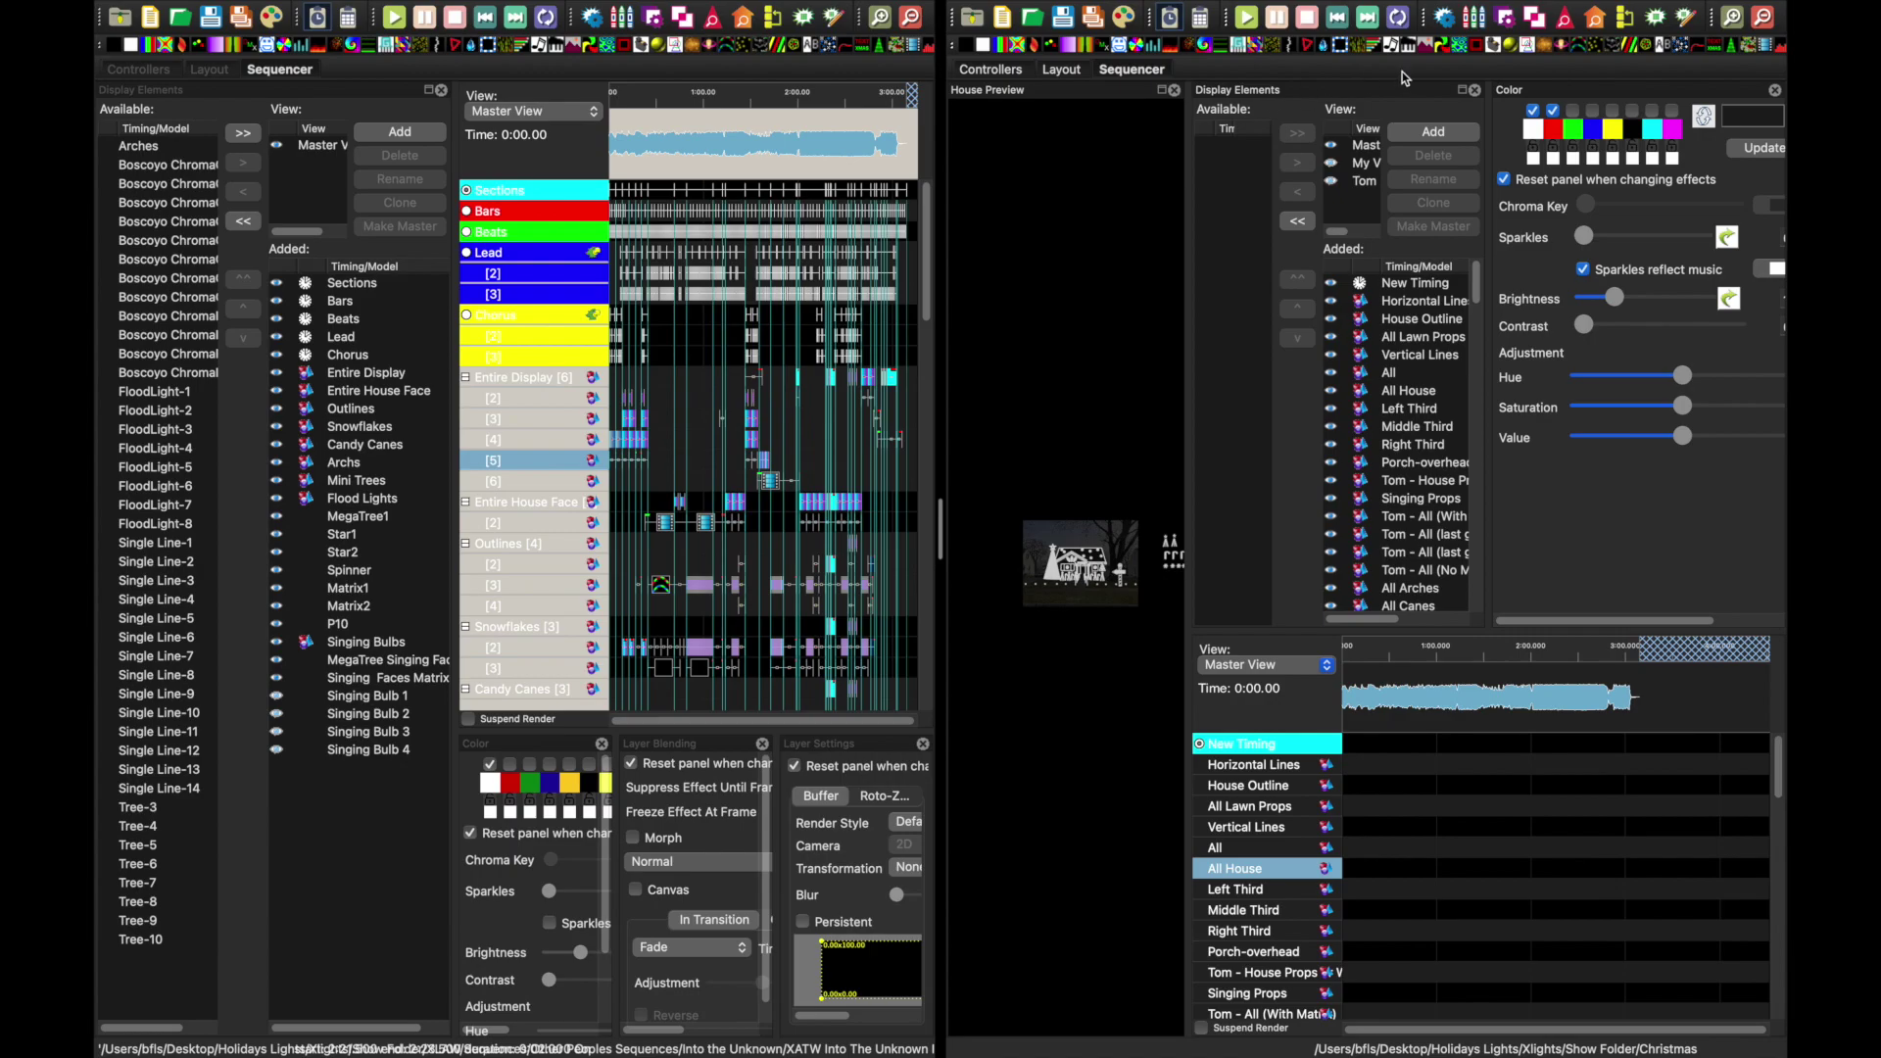
click(1461, 91)
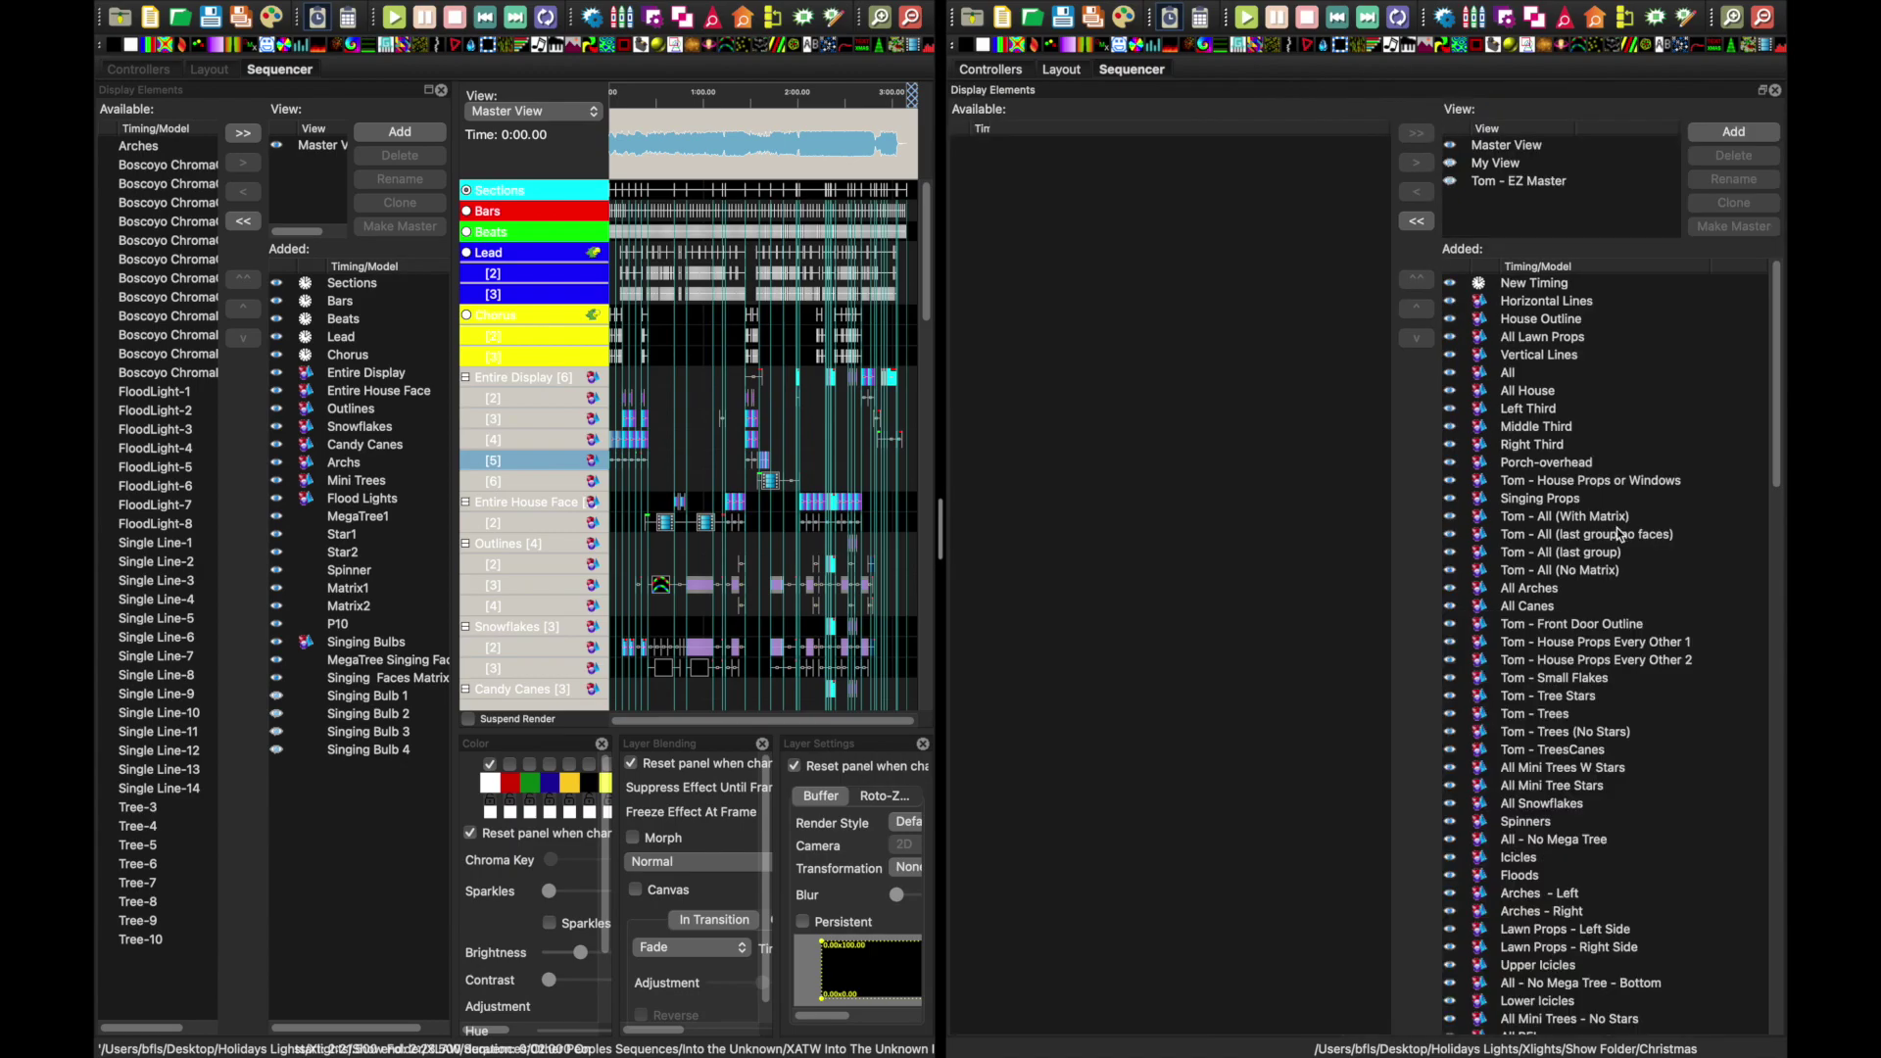
- Remove the Tom groups (All variants, House Props, Front Door Outline, Flakes, Trees, TreesCanes) from the view
click(1530, 519)
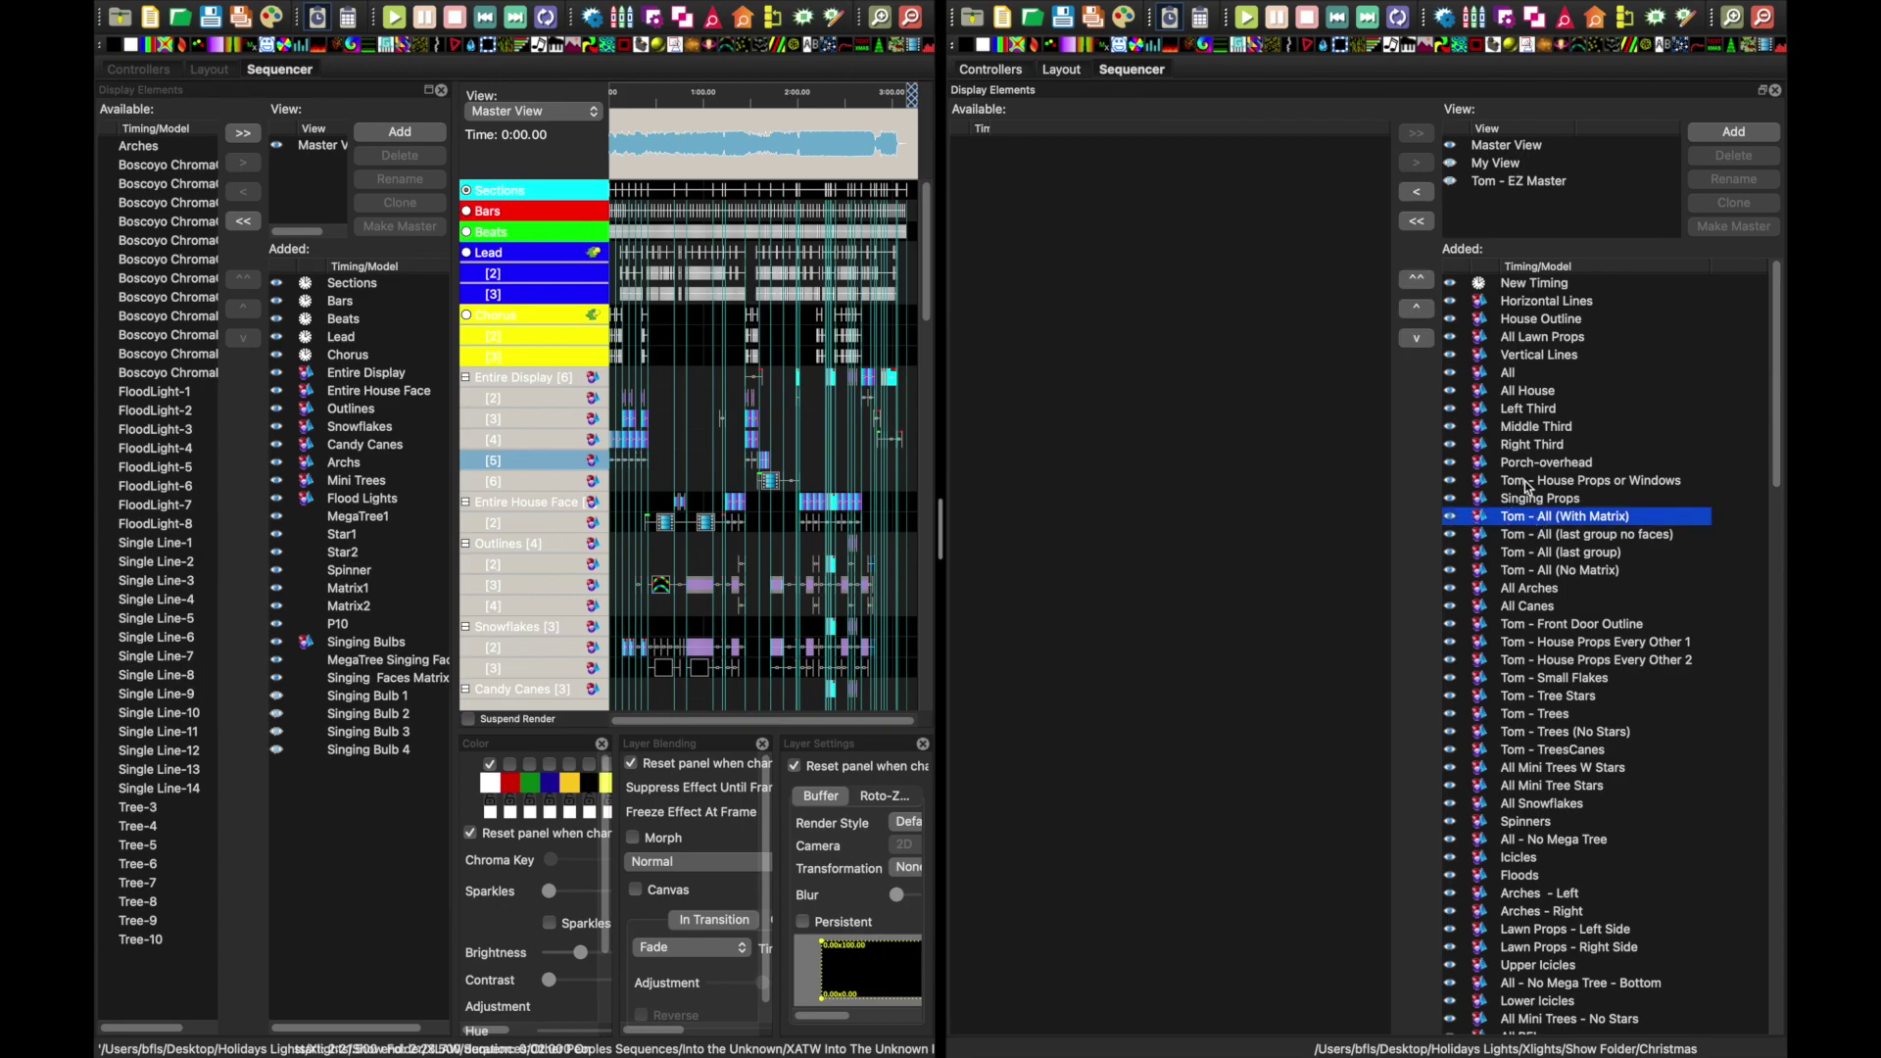
super+click(1529, 484)
super+click(1529, 537)
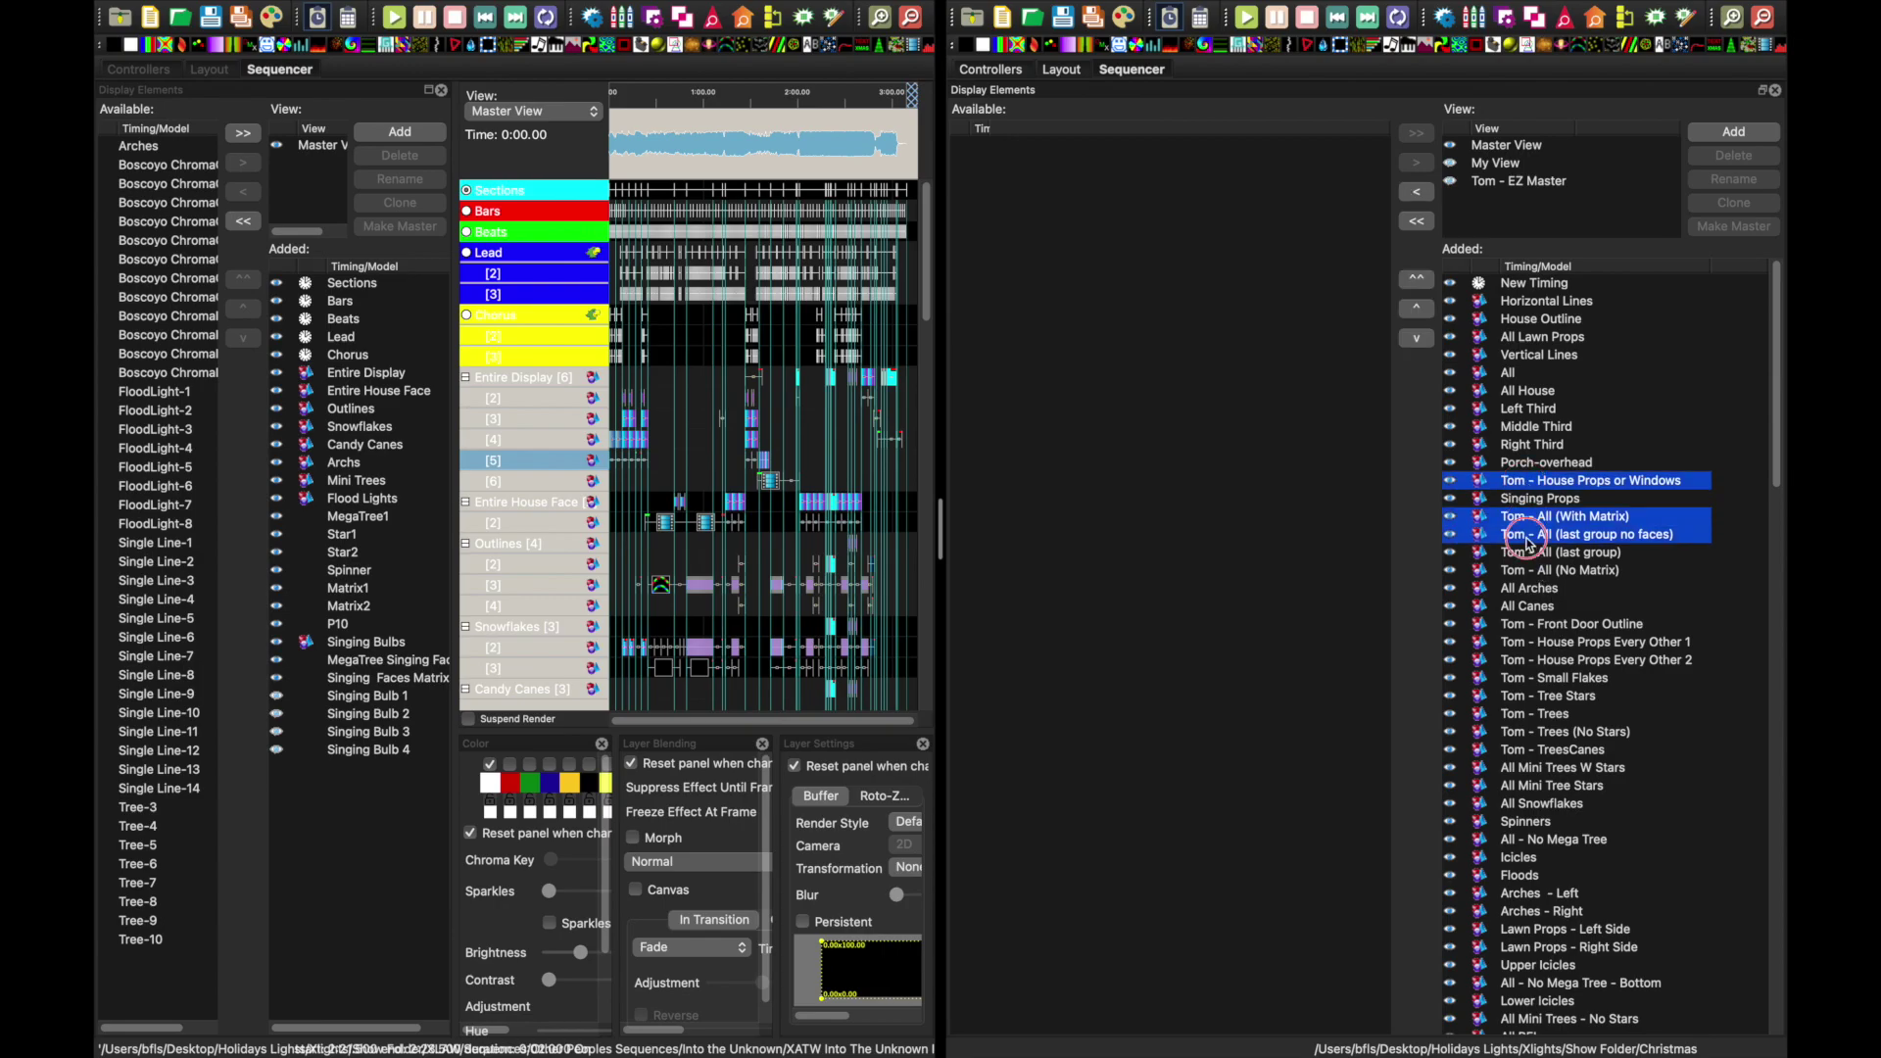
super+click(1532, 554)
super+click(1540, 572)
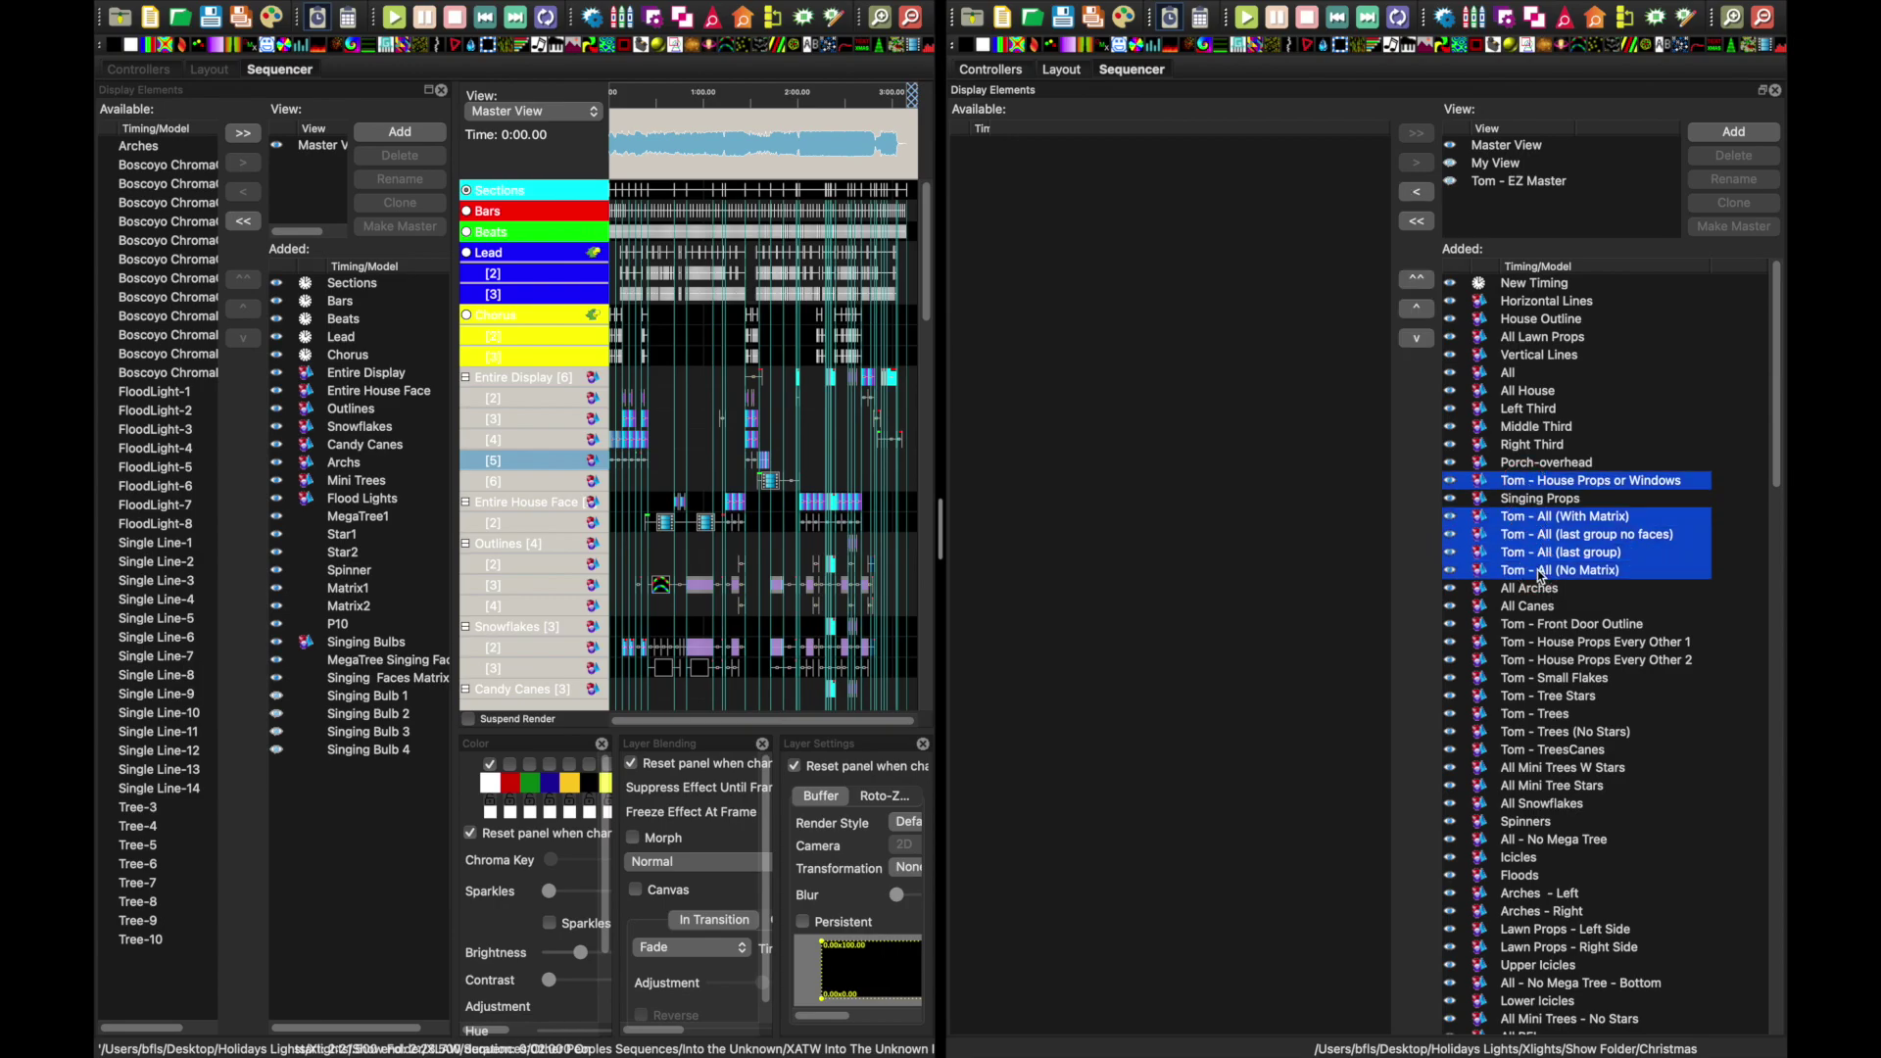
super+click(1553, 628)
super+click(1551, 643)
super+click(1546, 662)
super+click(1543, 679)
super+click(1542, 696)
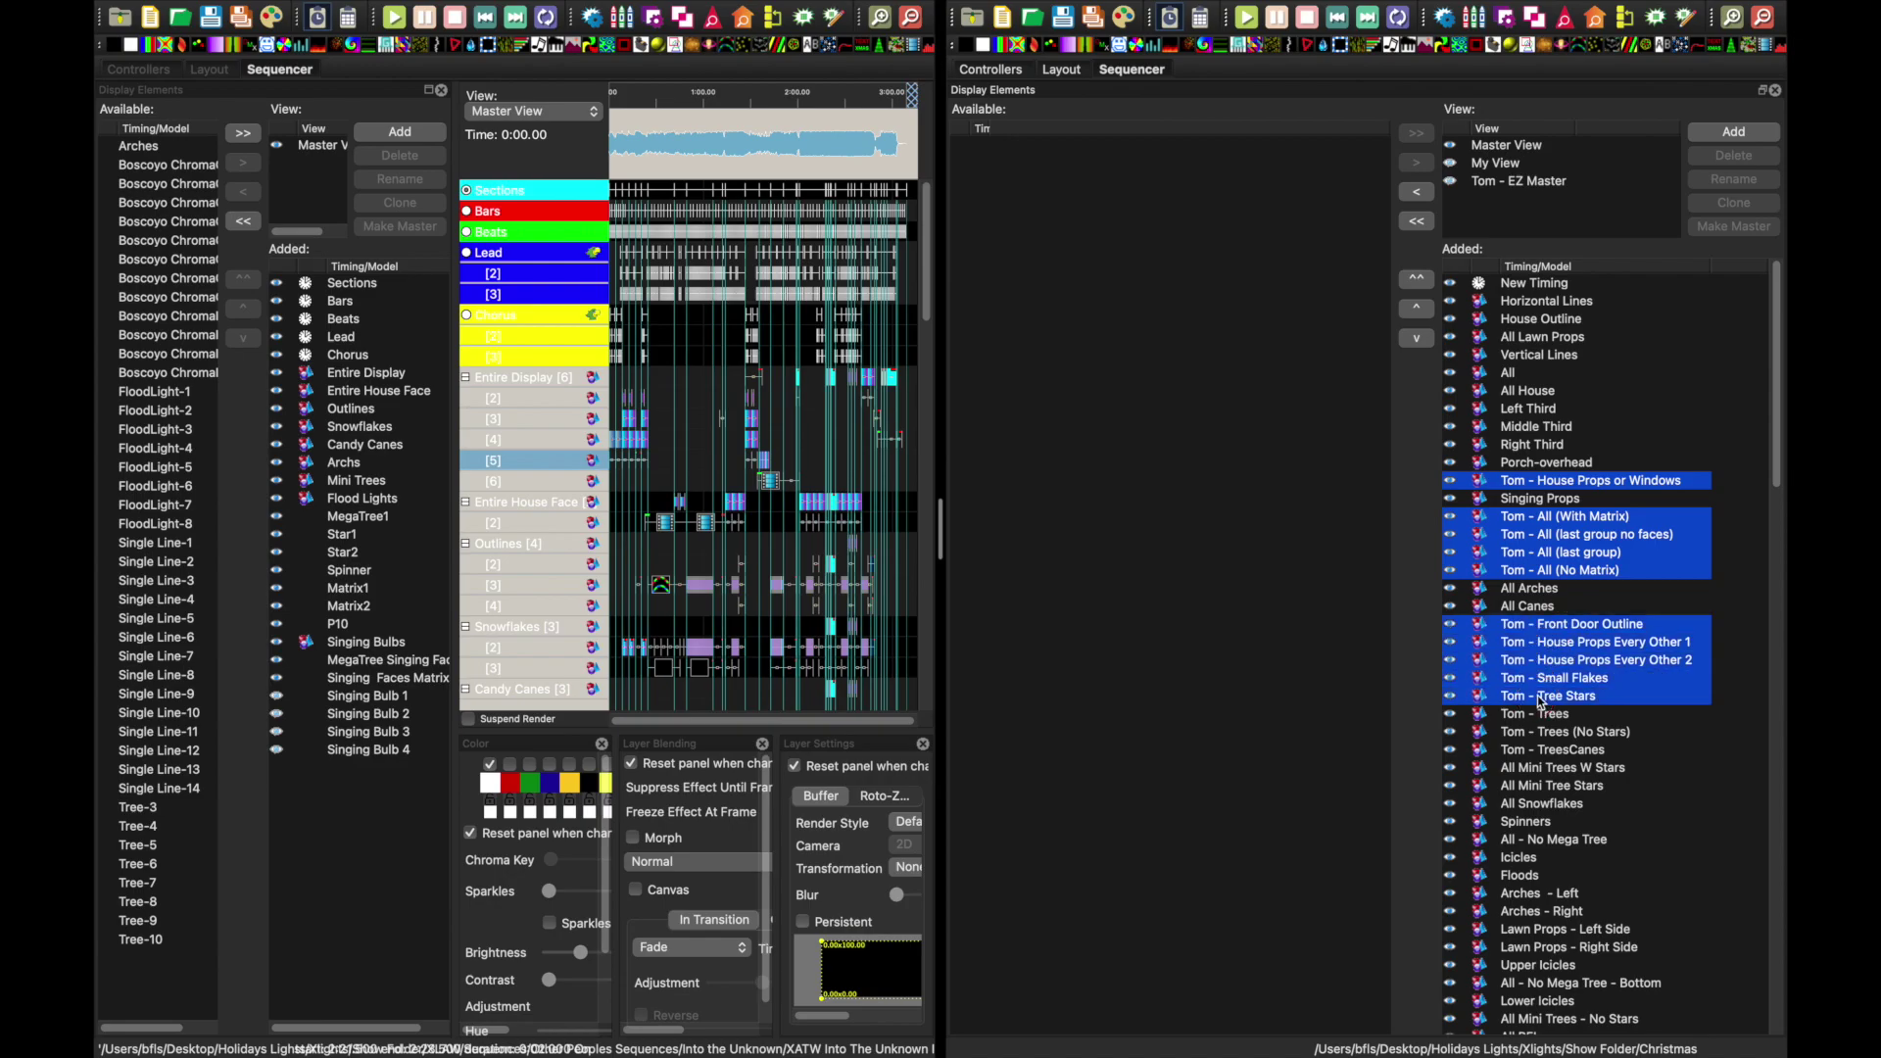
super+click(1541, 716)
super+click(1545, 734)
super+click(1548, 751)
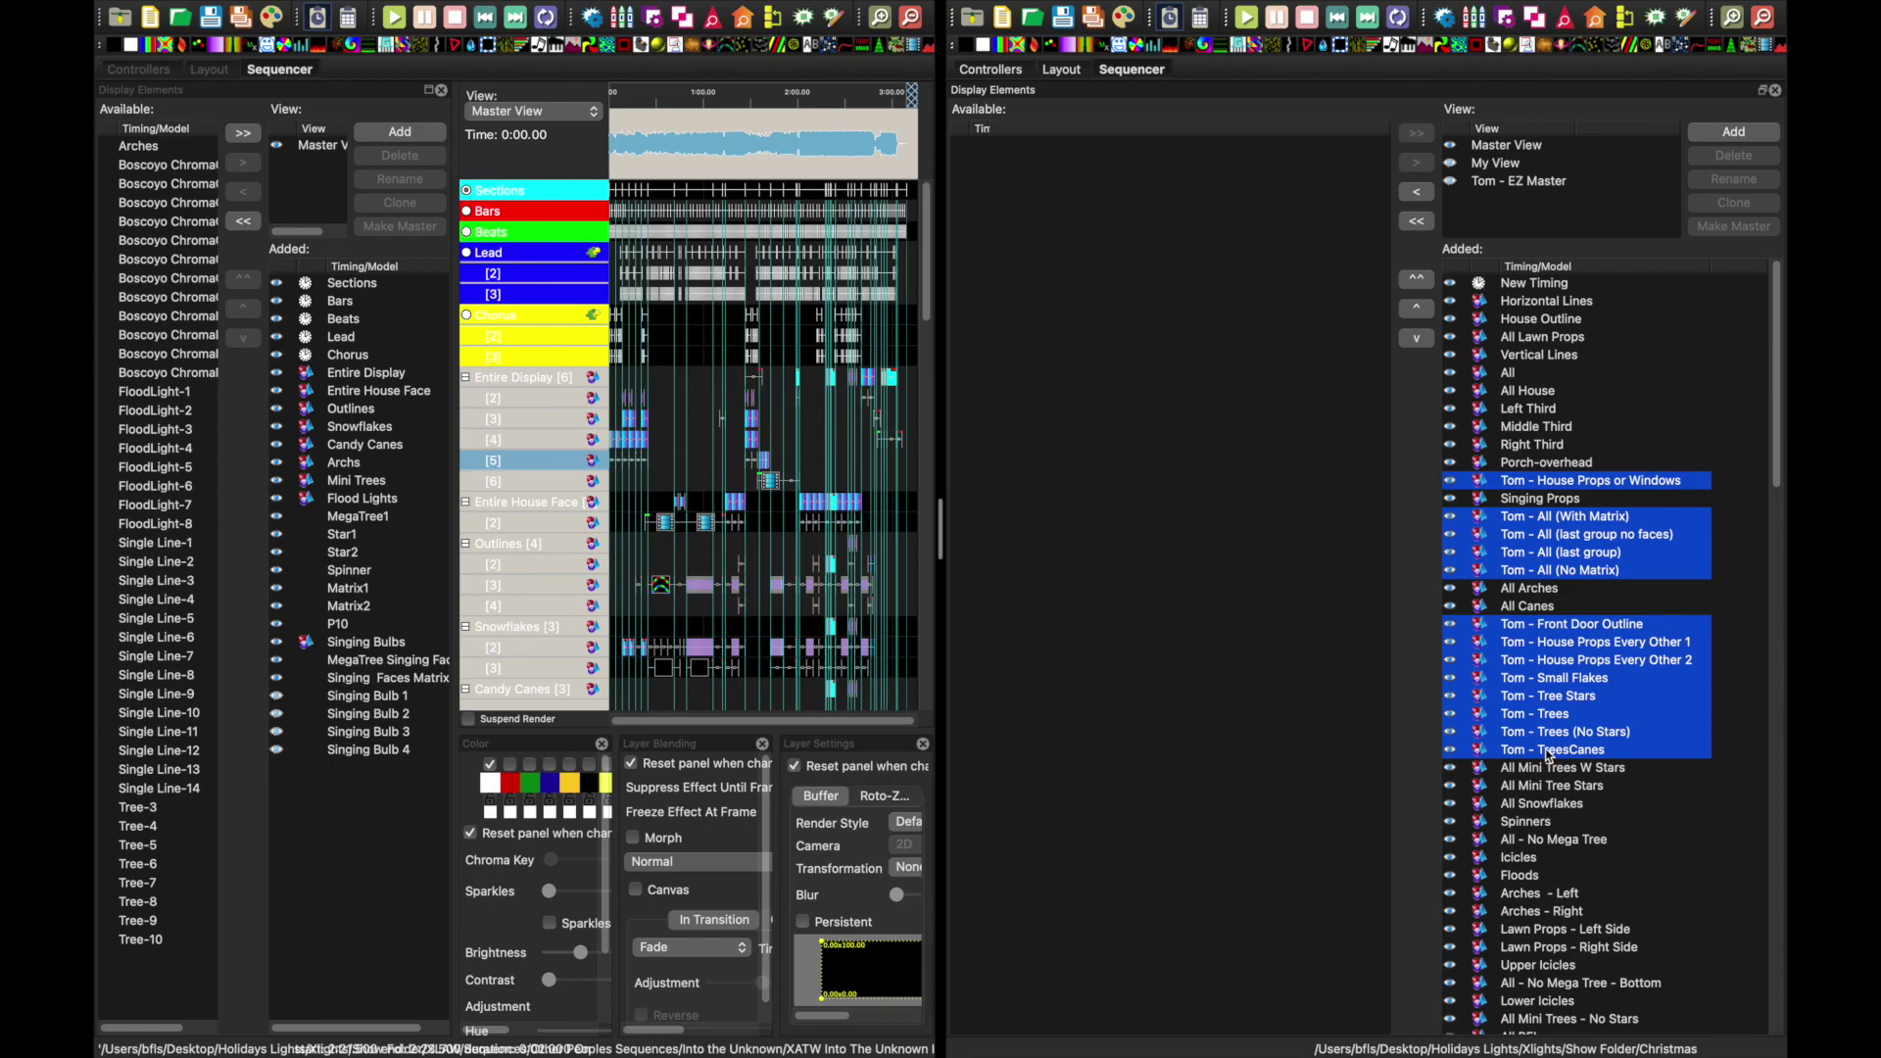
click(1417, 193)
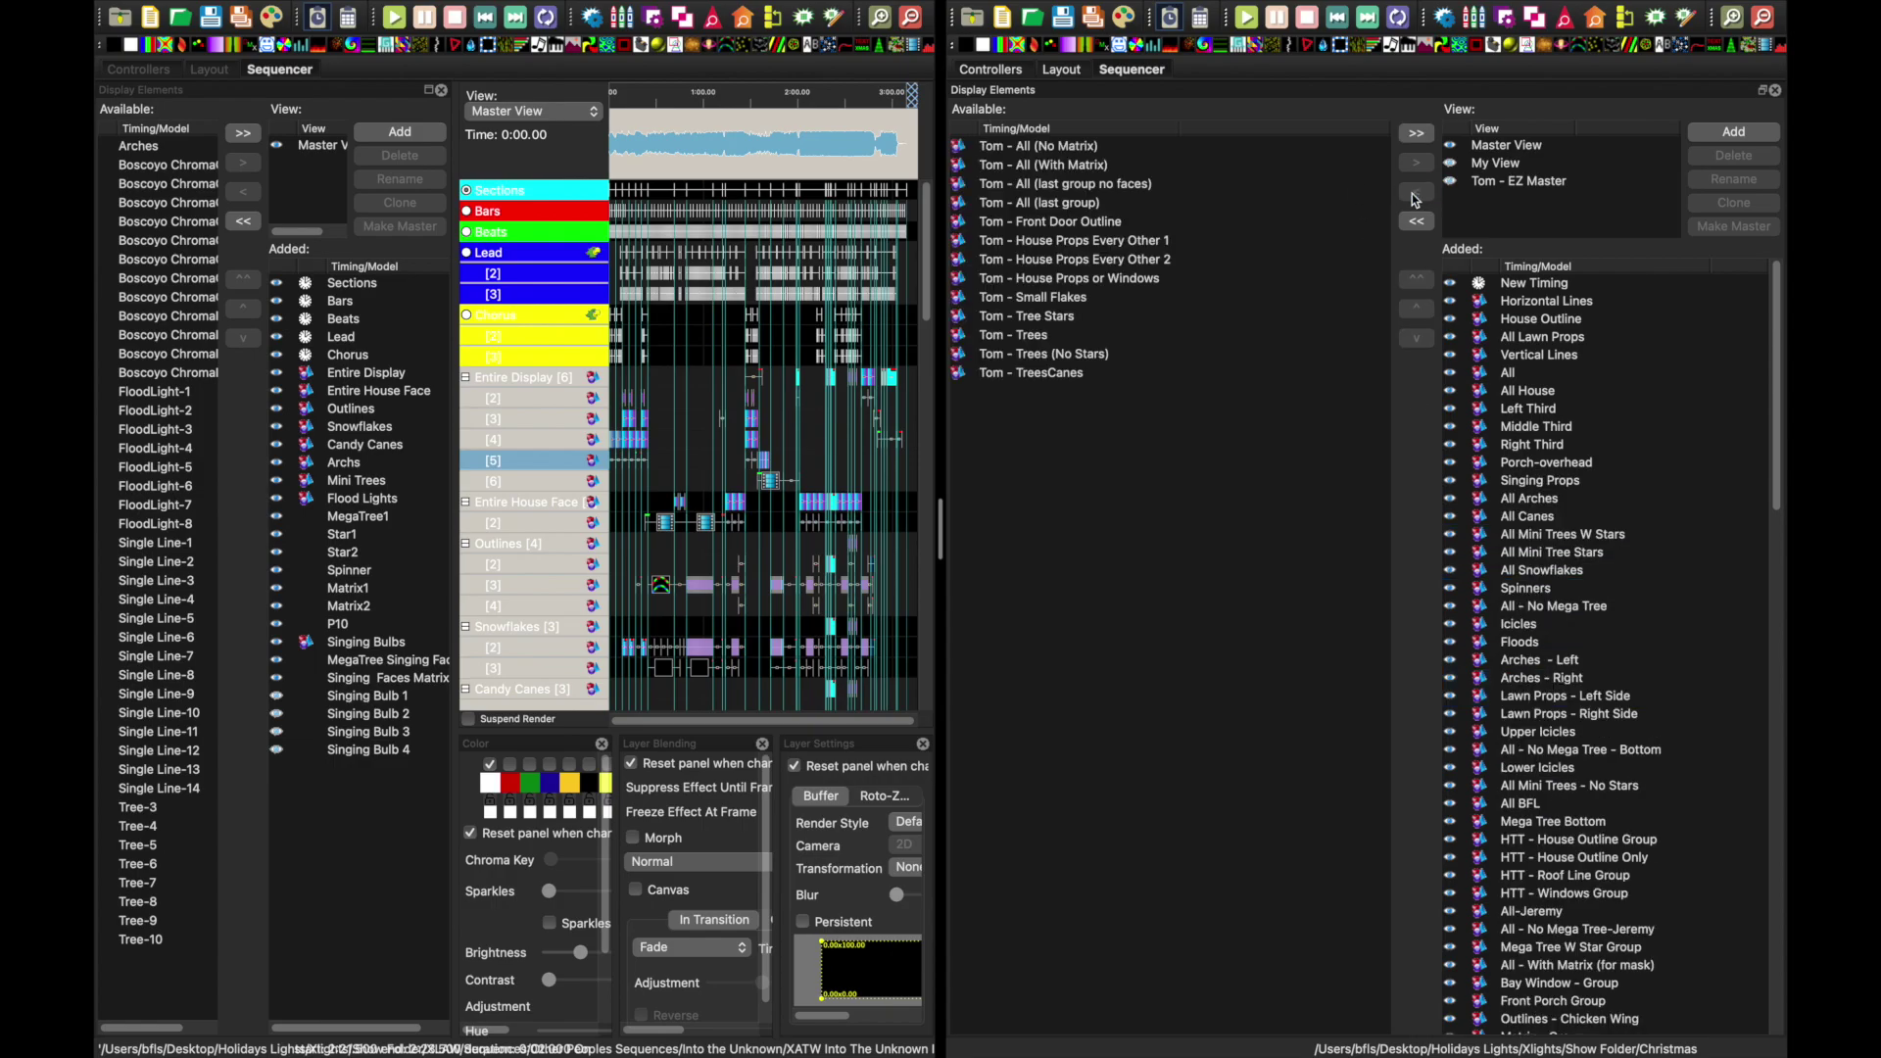
- Remove the HTT and Jeremy groups and move All, All House and All Snowflakes to the top
click(1560, 841)
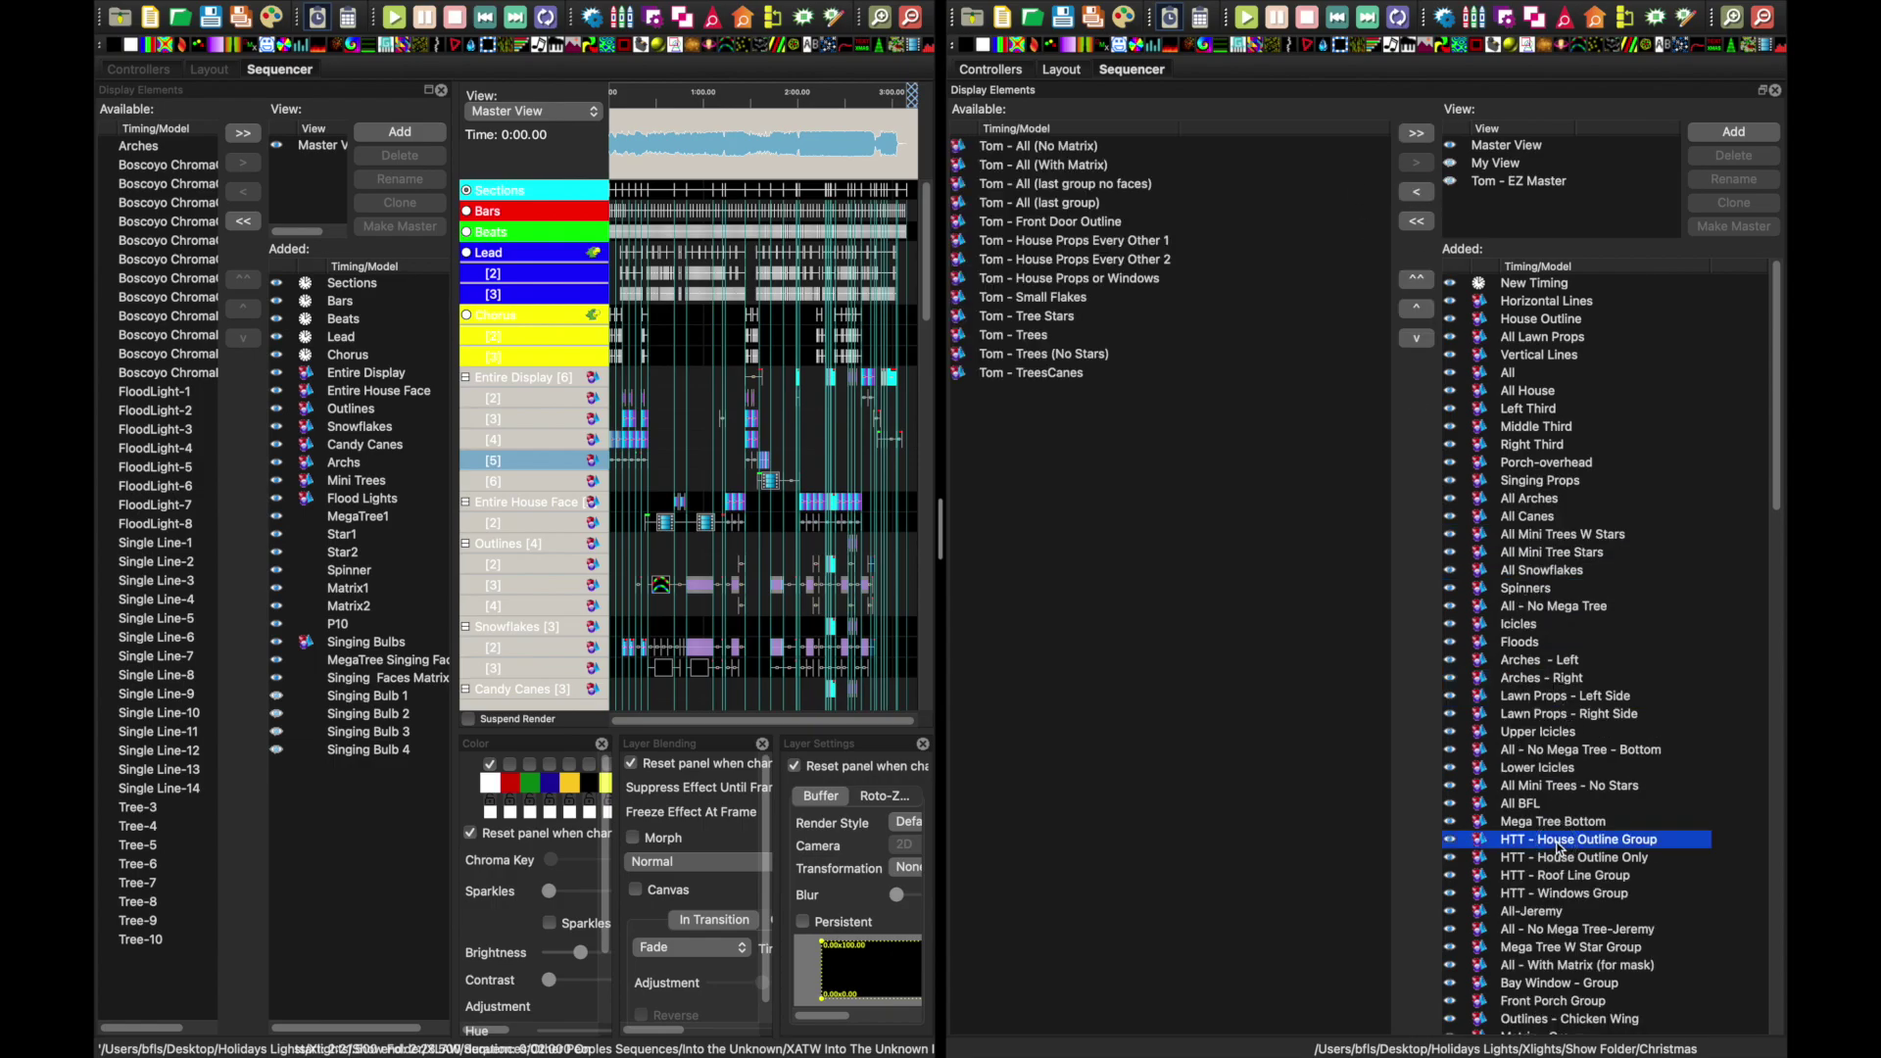
shift+click(1549, 929)
key(Delete)
click(1508, 372)
click(1417, 279)
click(1529, 390)
click(1417, 310)
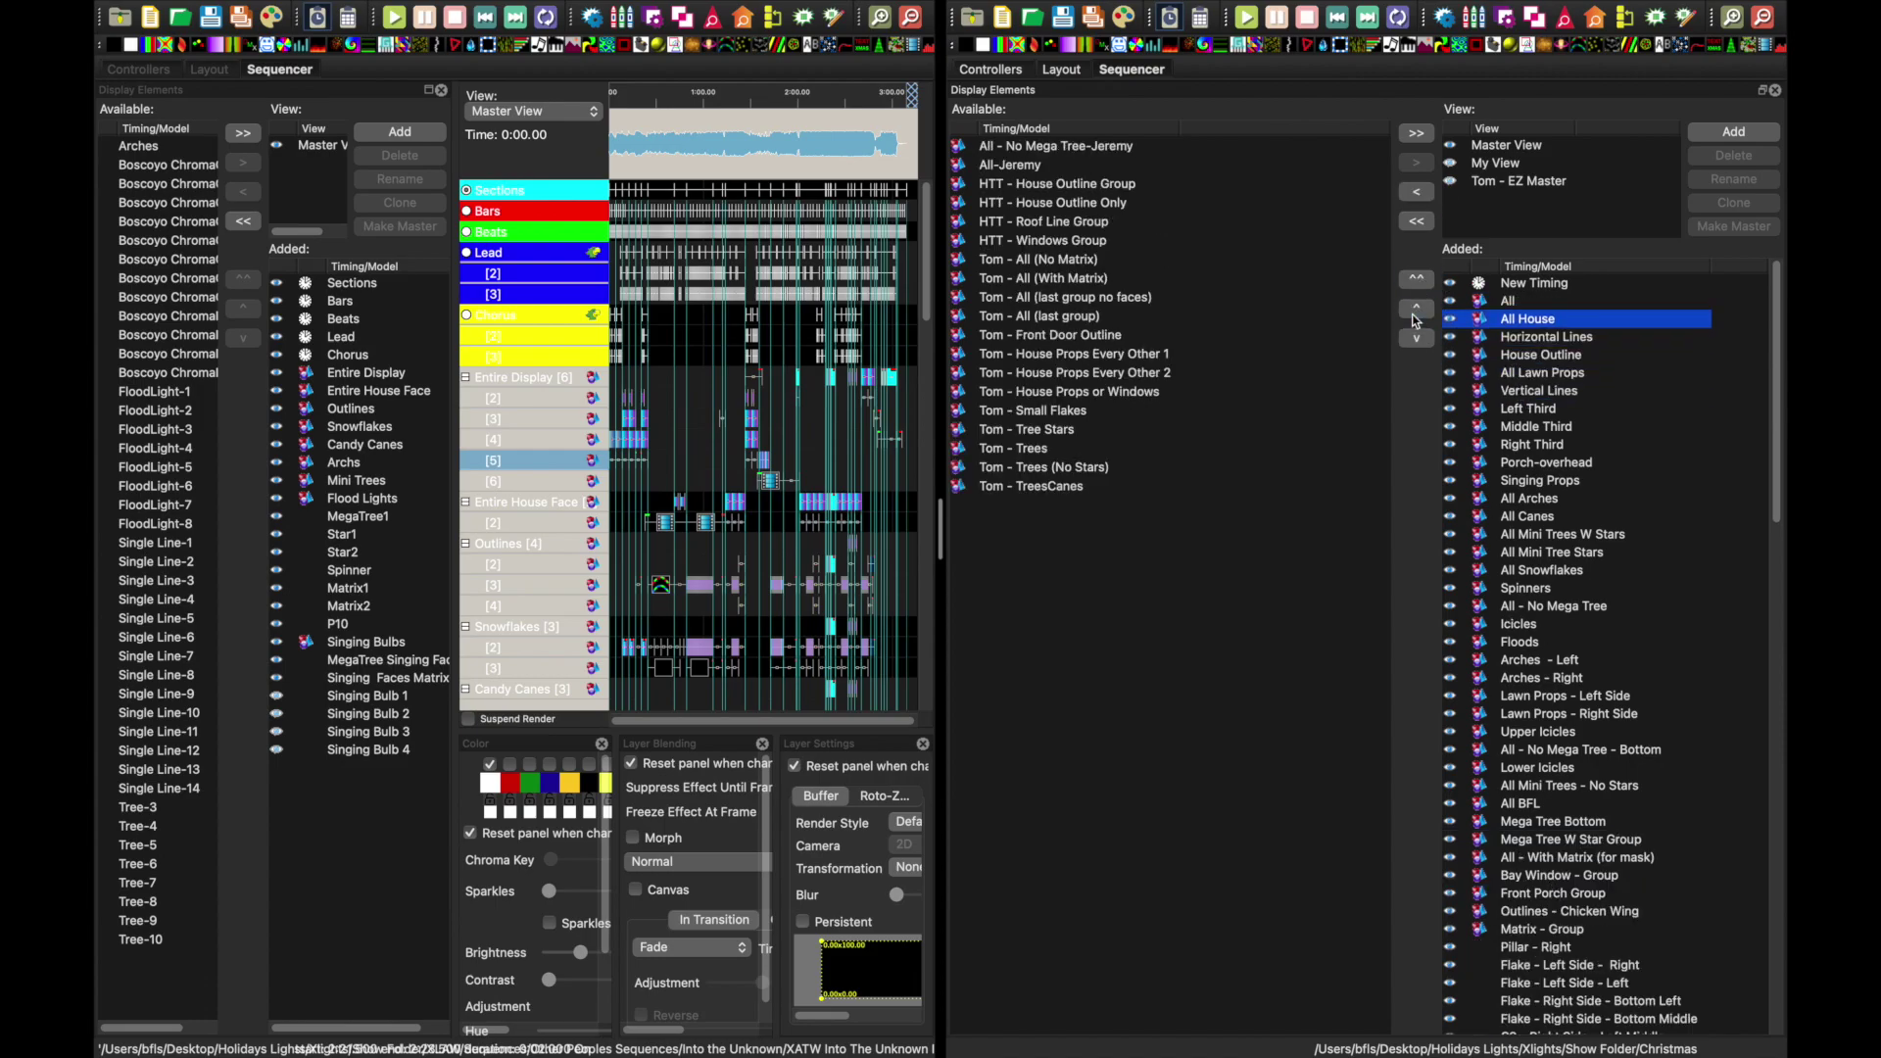
click(1528, 569)
key(Delete)
click(1417, 163)
click(1528, 373)
ctrl+click(1528, 408)
key(Delete)
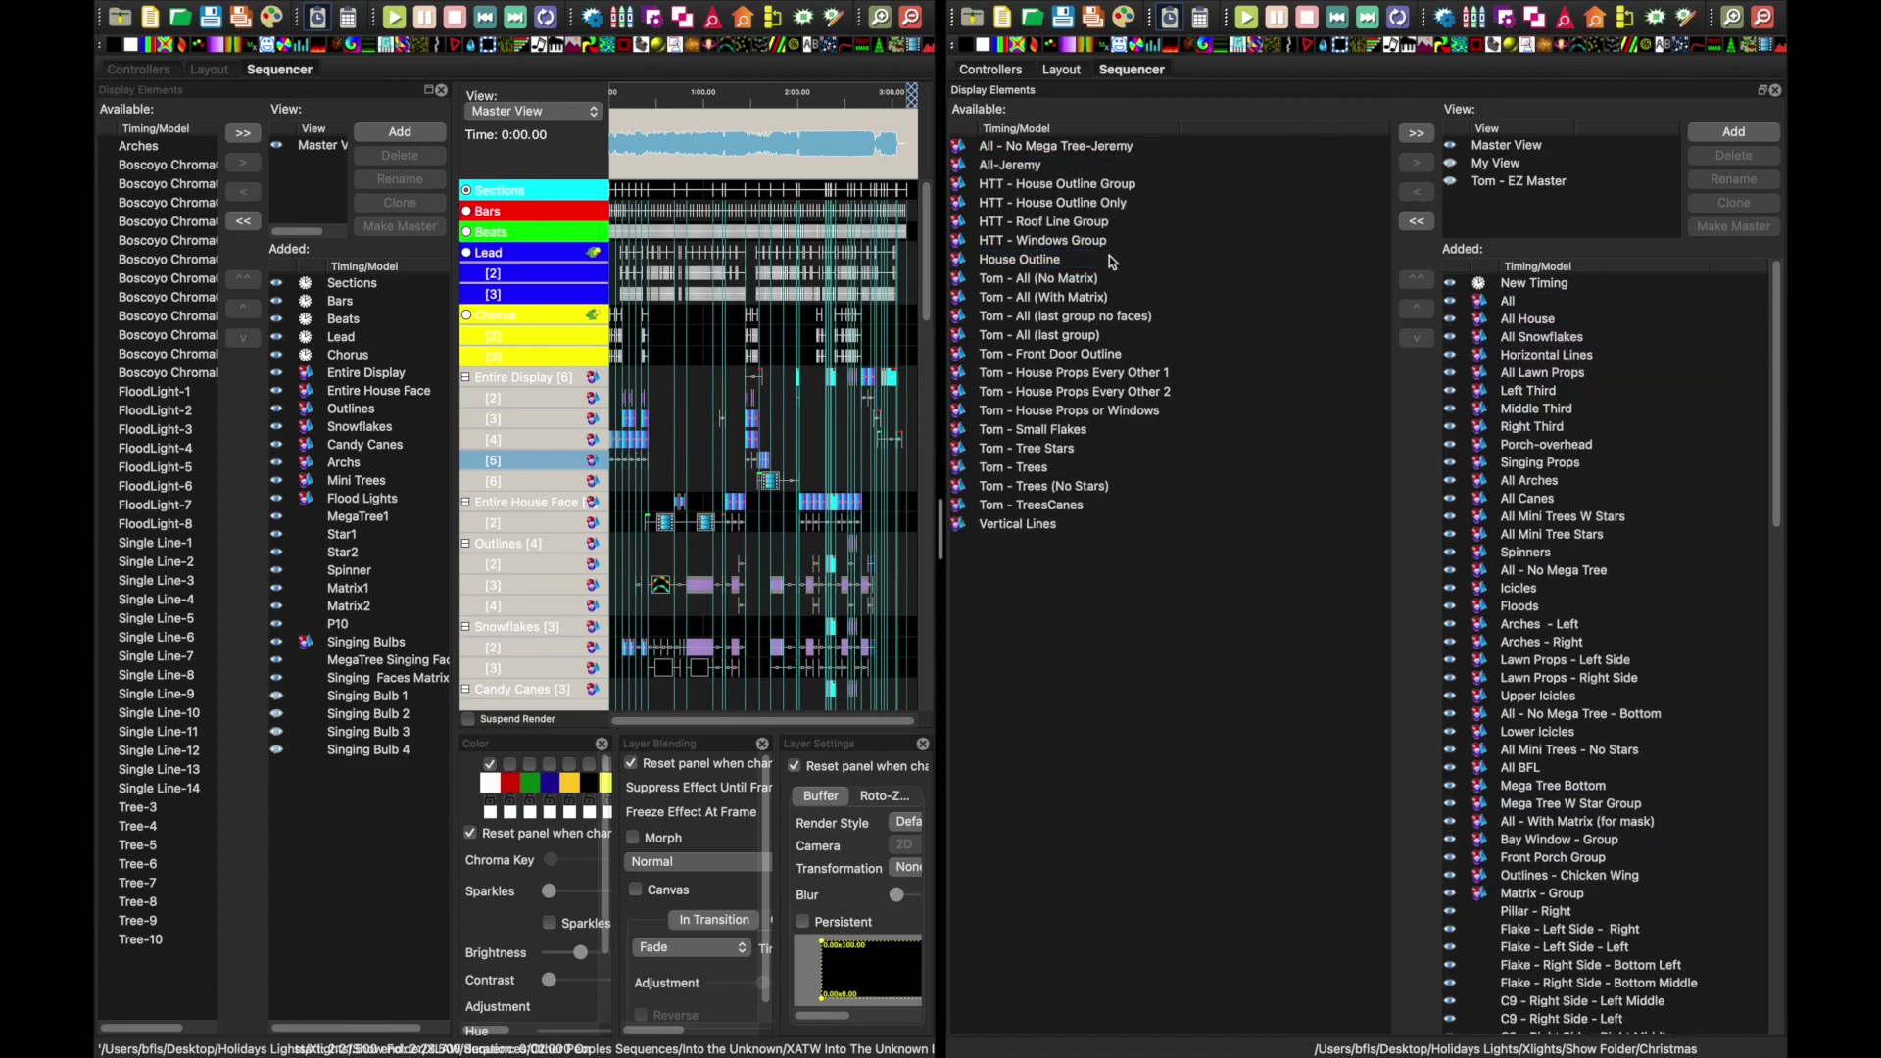
- Restore House Outline, order All Canes, All Arches, Mini Trees and Singing Props, and drop leftover groups
drag(1109, 258, 1529, 336)
click(1529, 516)
click(1417, 310)
click(1417, 310)
click(1417, 310)
click(1543, 516)
click(1426, 314)
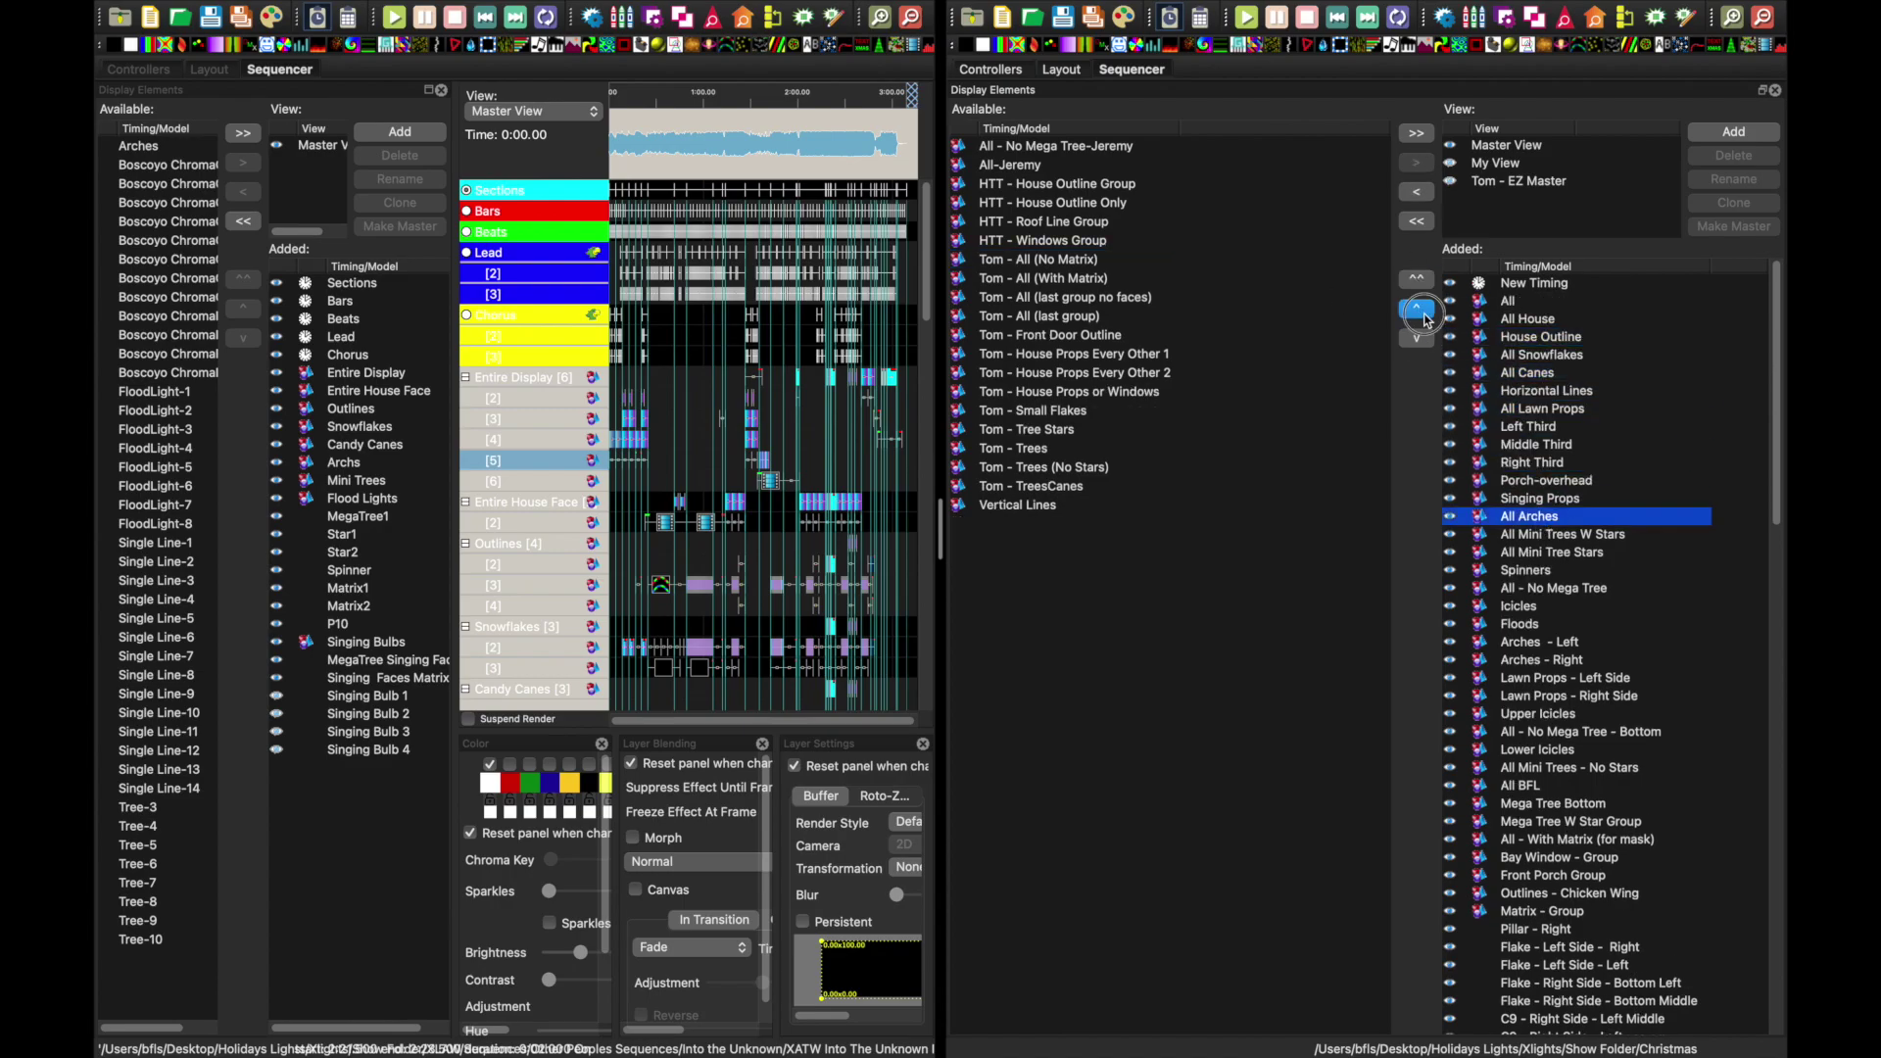
drag(1538, 537, 1533, 409)
drag(1524, 627, 1524, 426)
drag(1541, 552, 1540, 469)
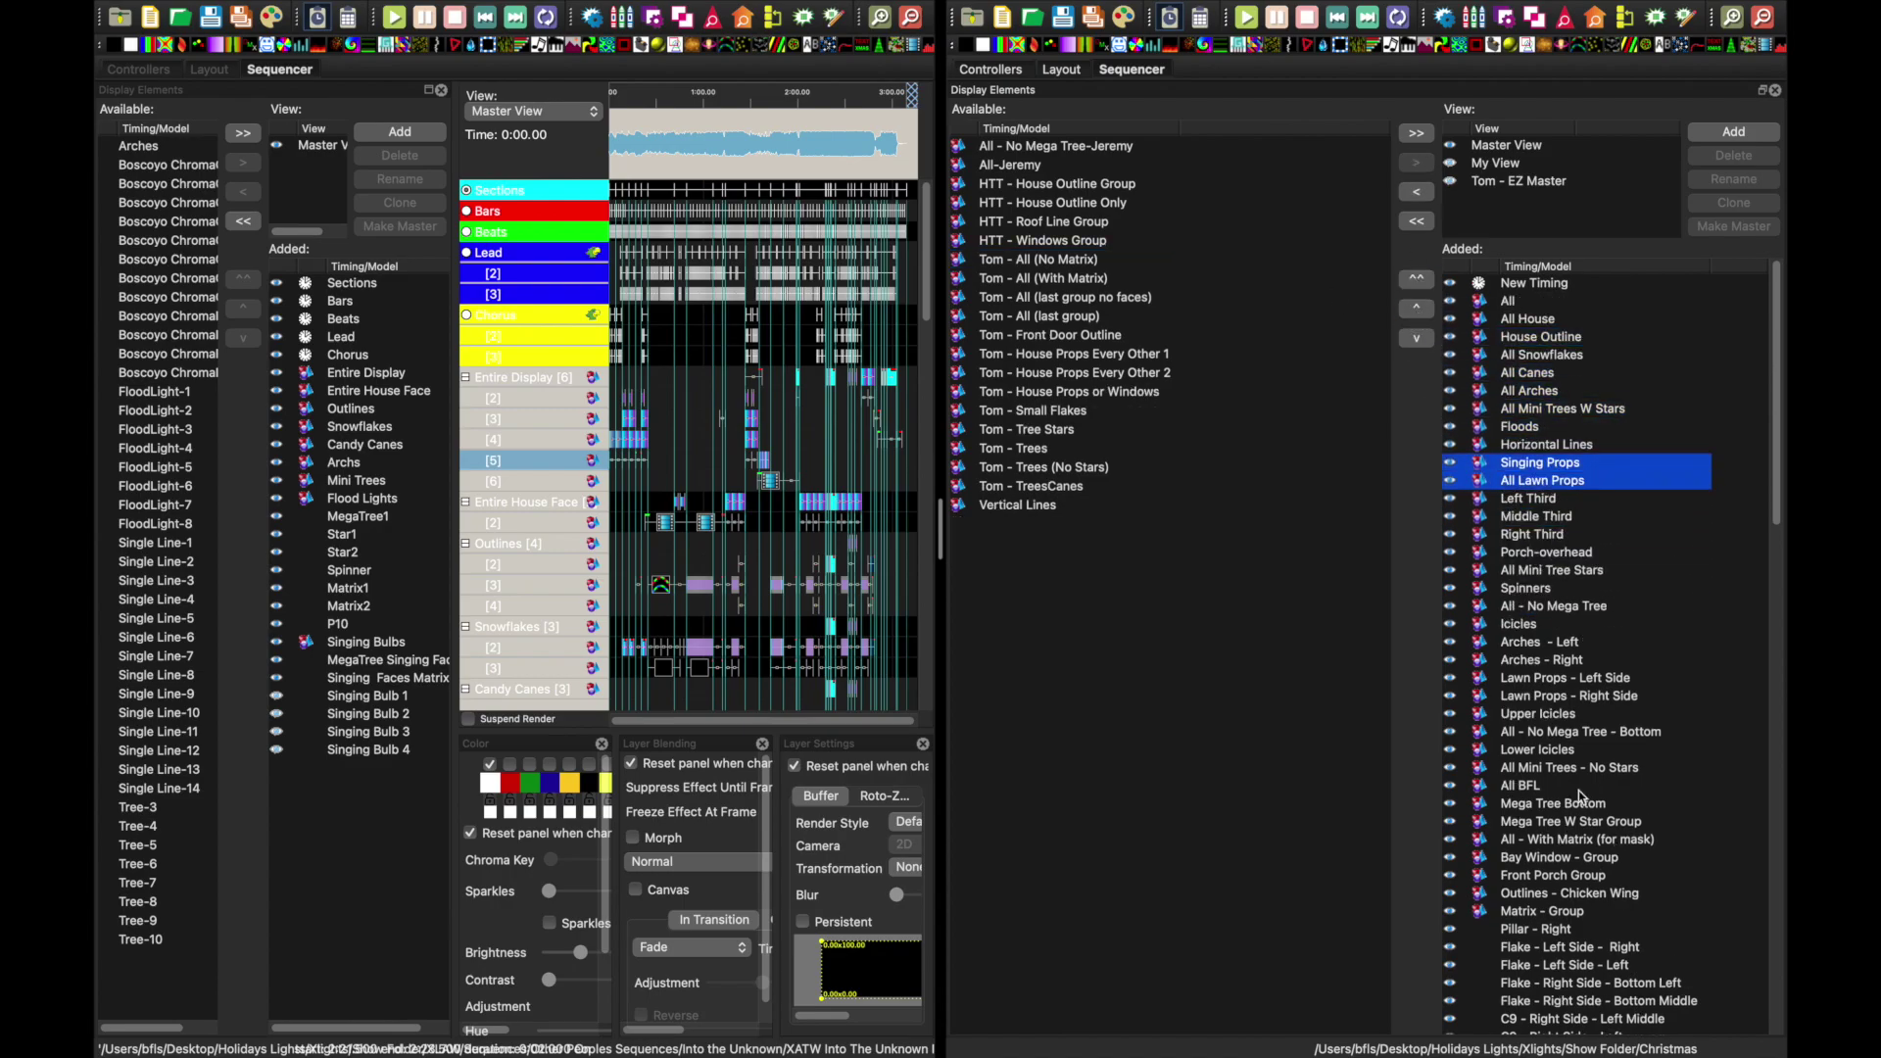
shift+click(1543, 911)
click(1417, 192)
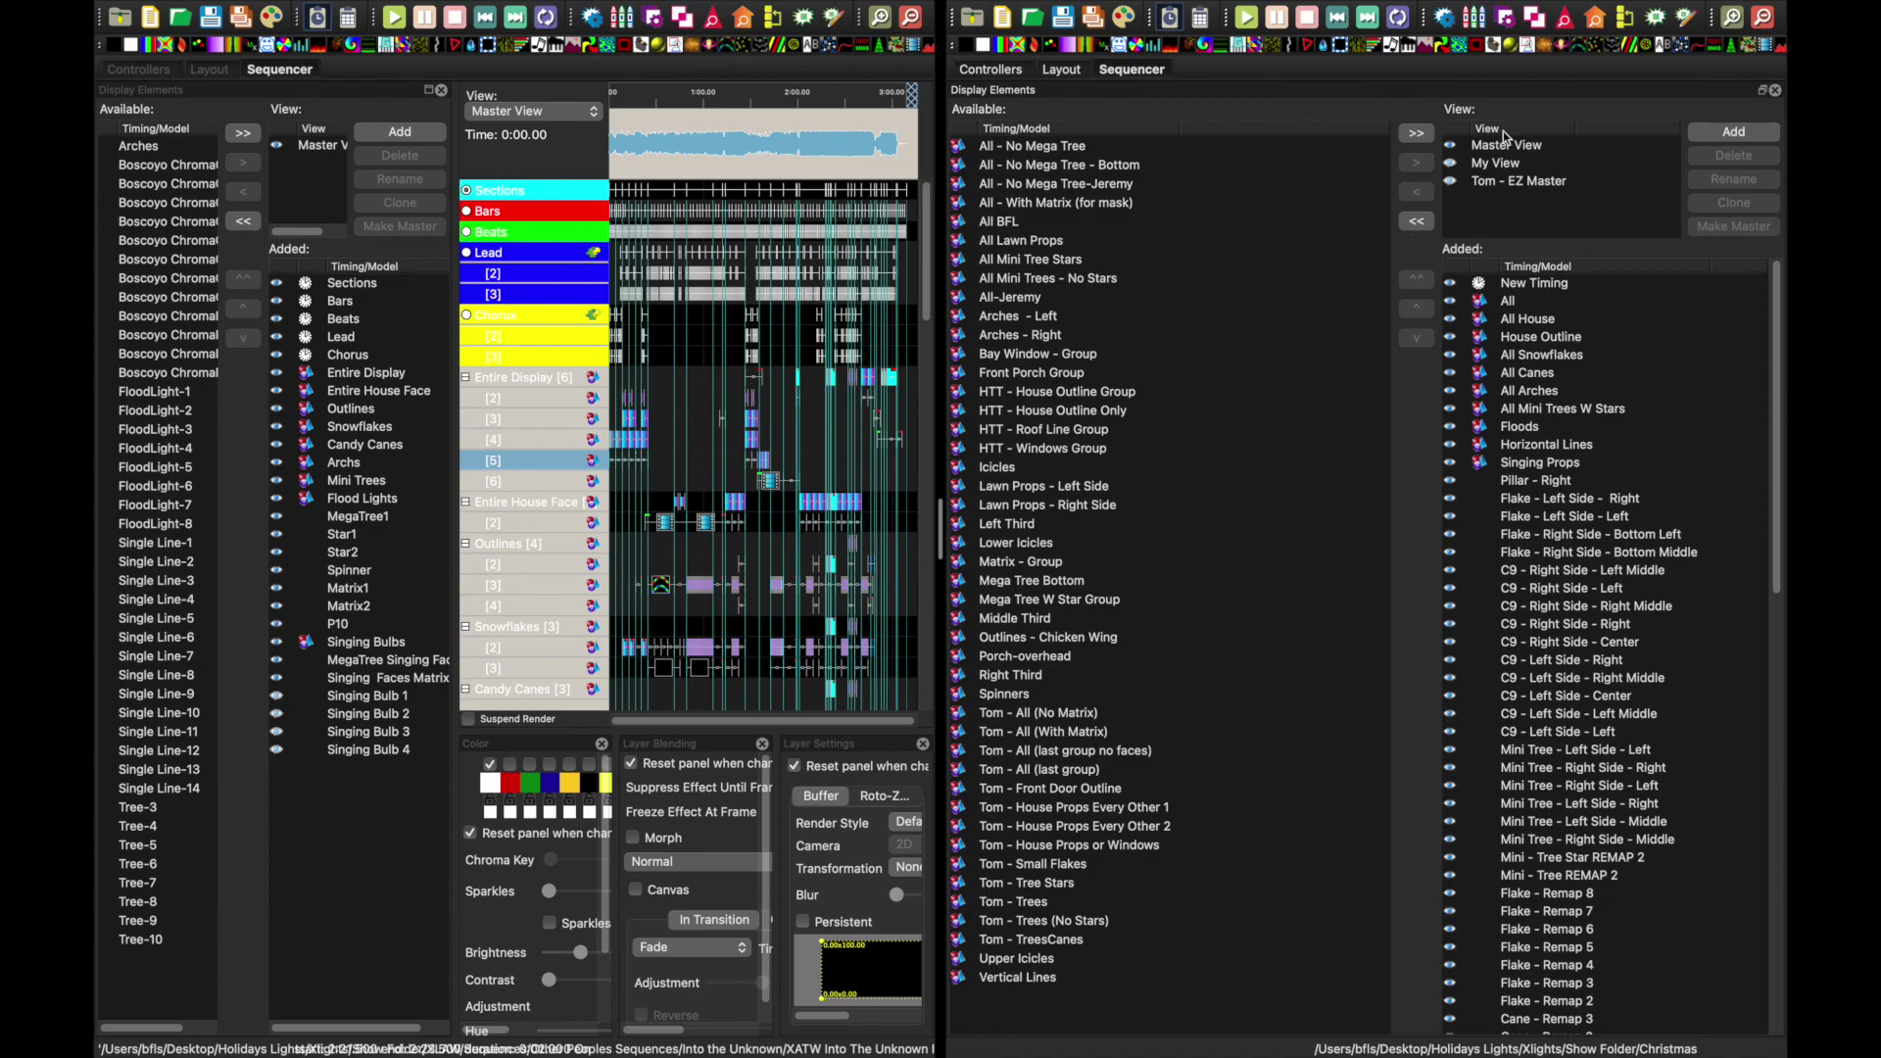
mouse_move(1050, 6)
- Import effects from XATW Into The Unknown Final.zip on the Desktop
click(1776, 92)
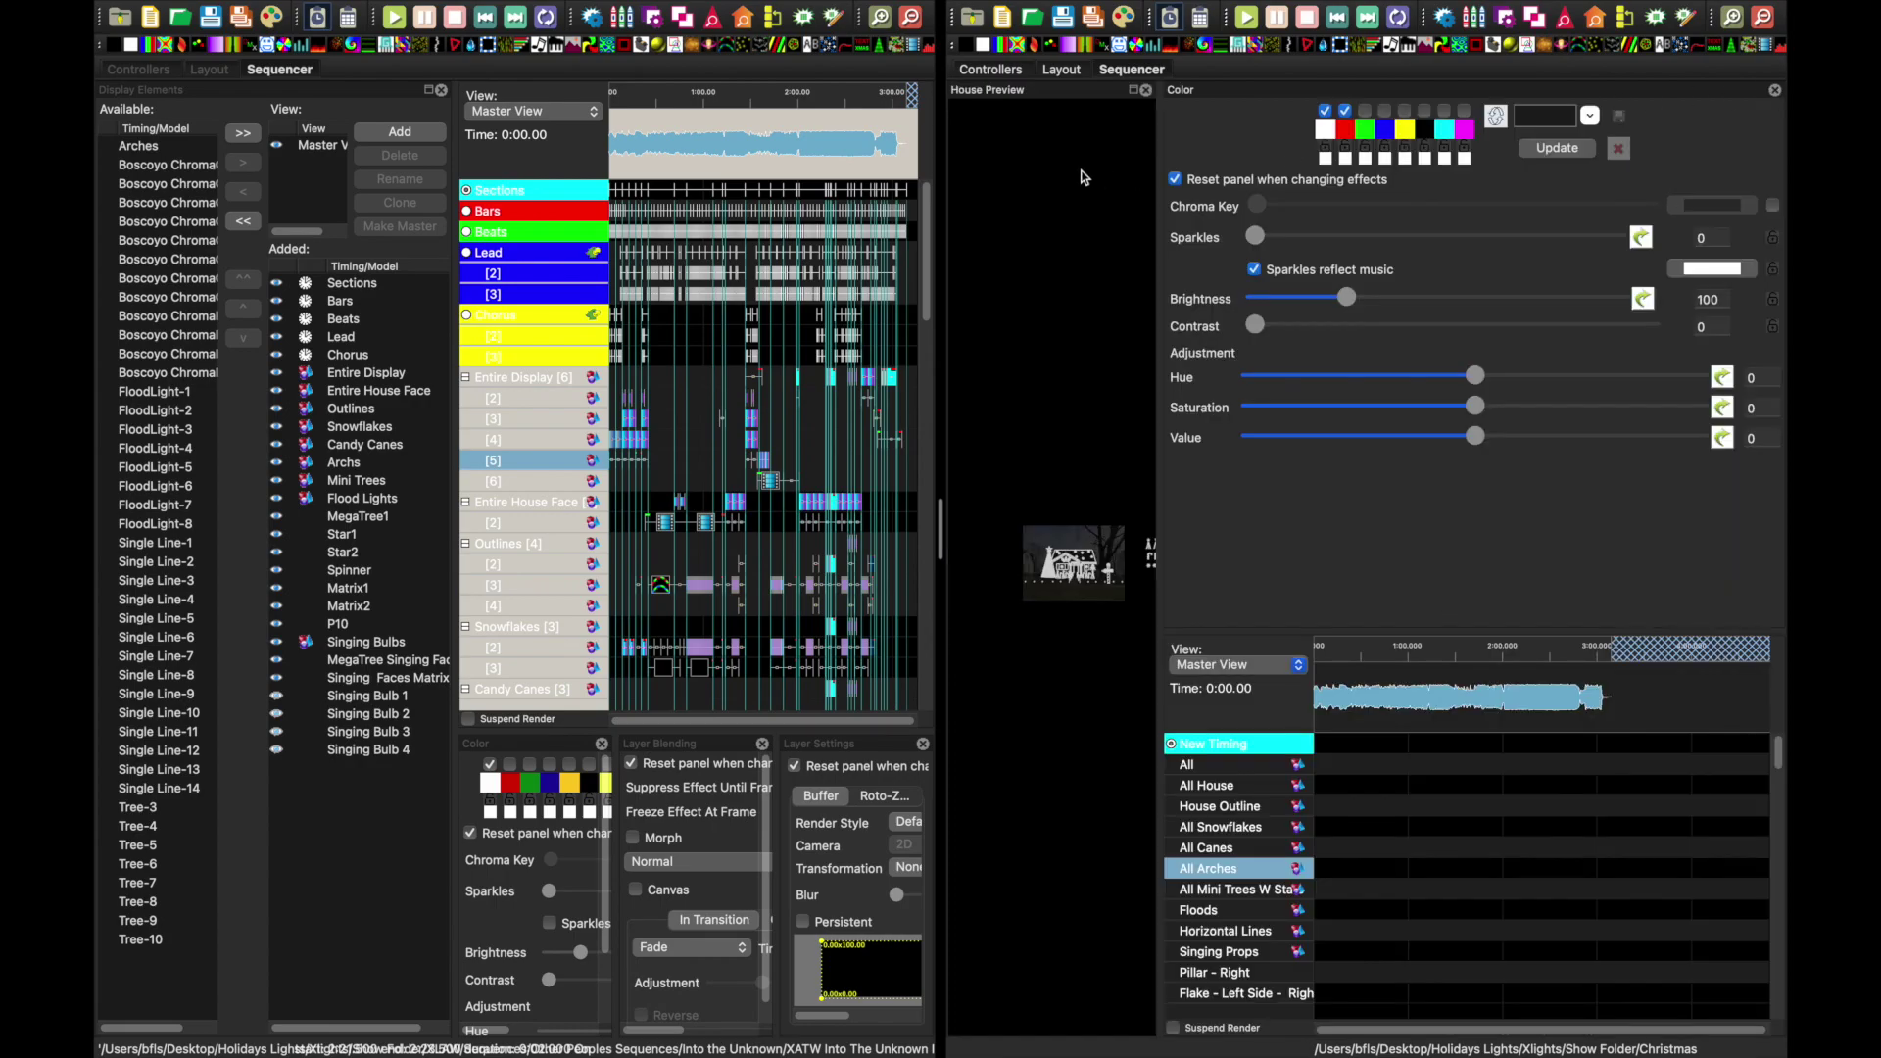
mouse_move(787, 8)
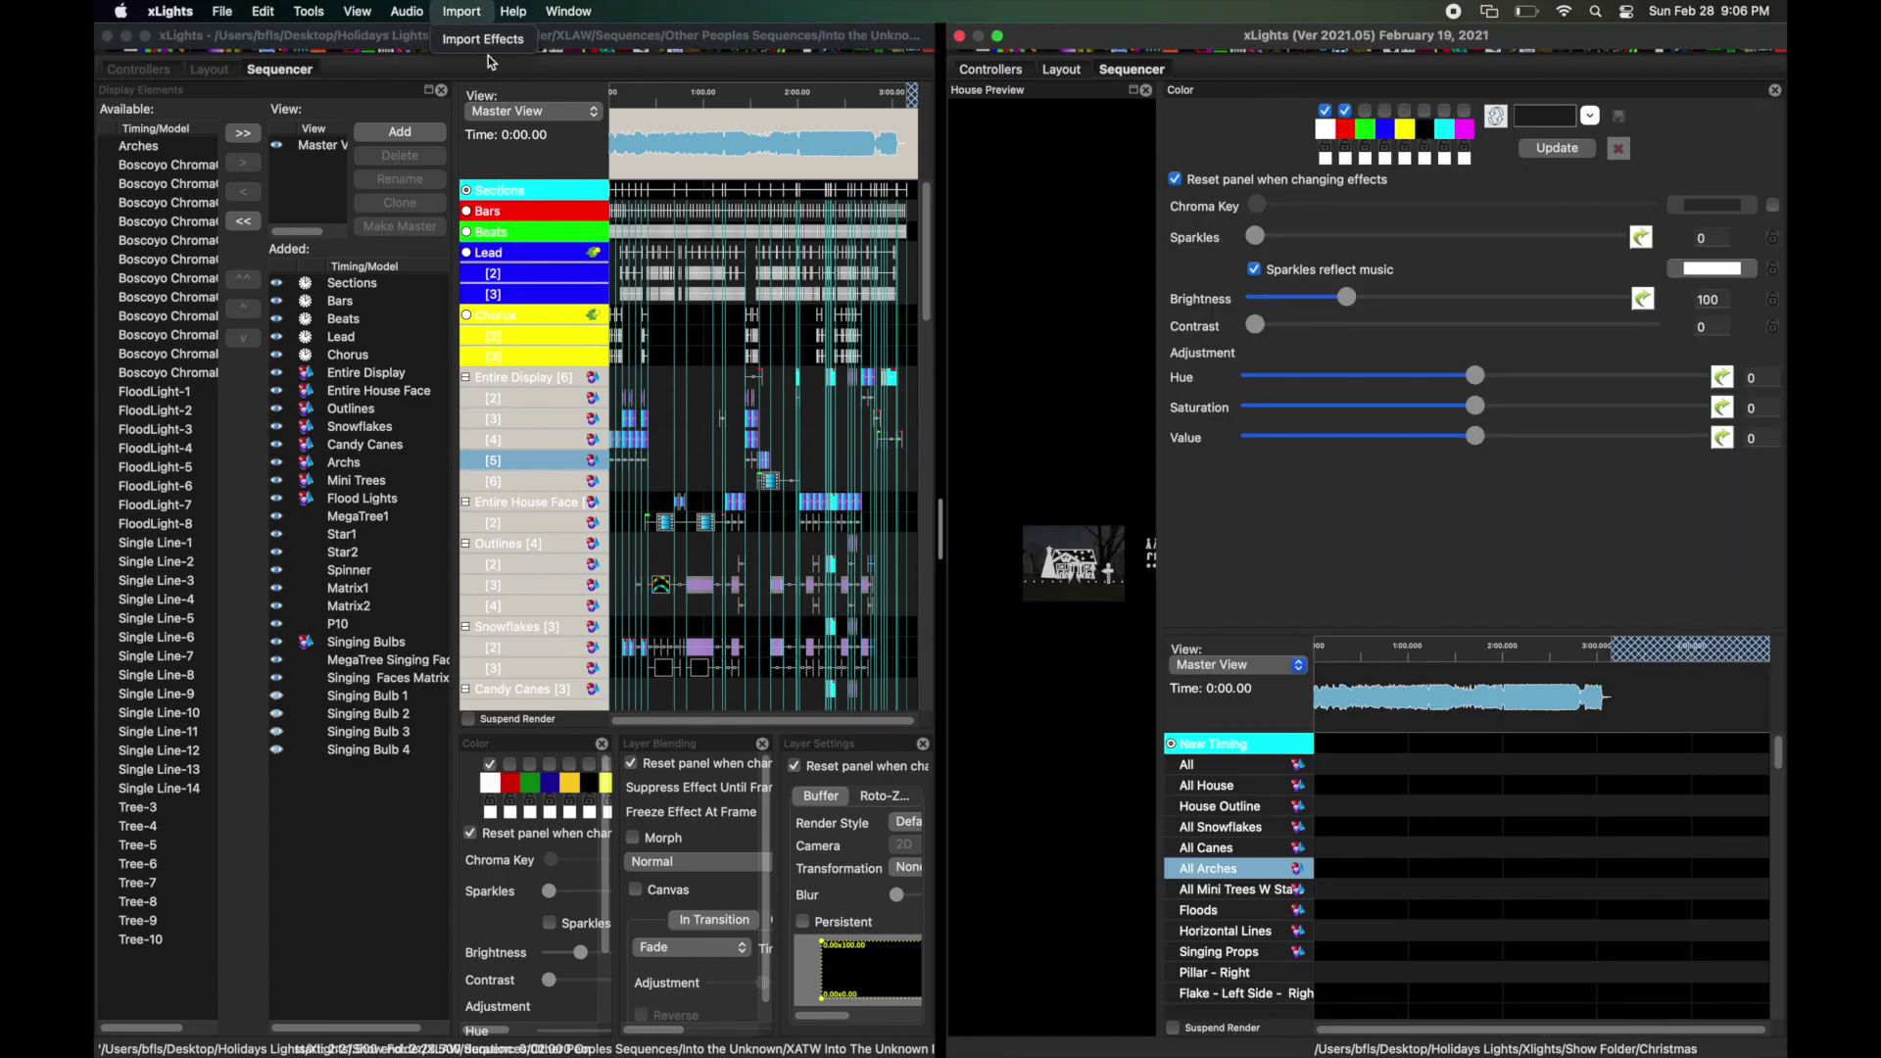
click(463, 13)
click(493, 47)
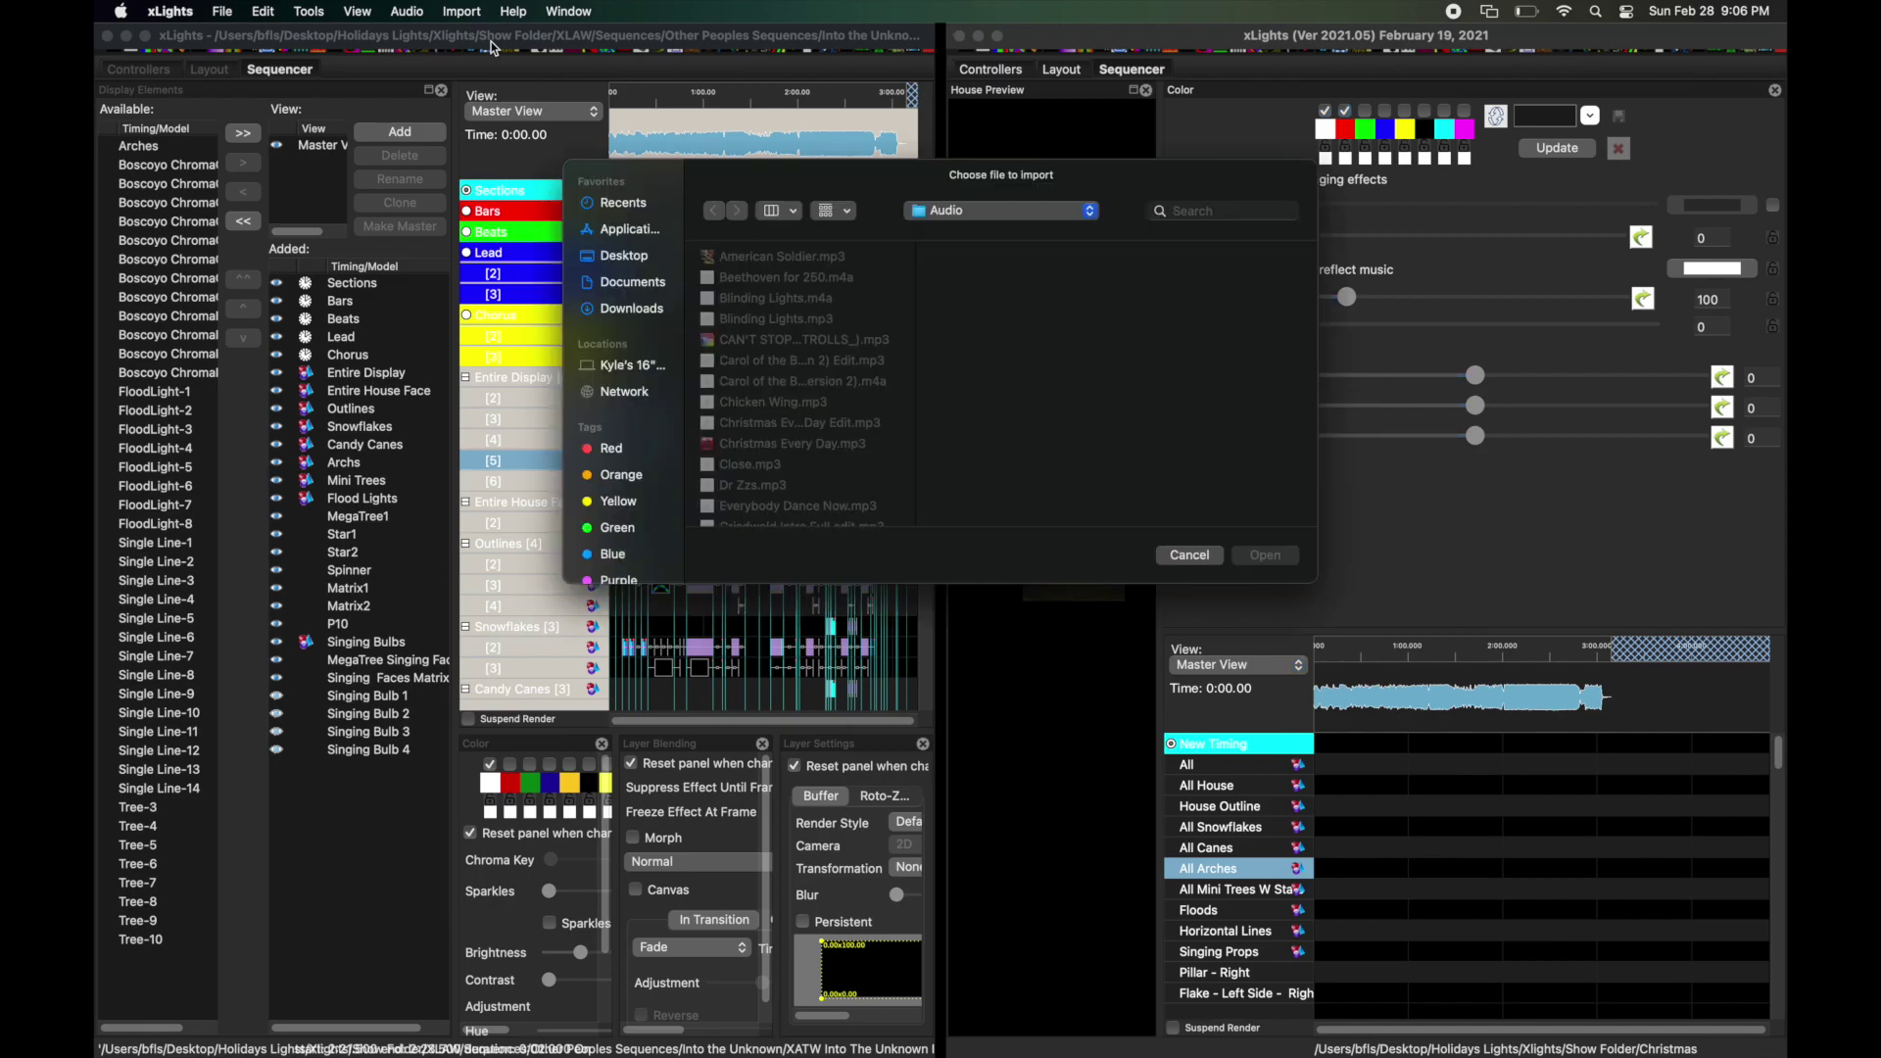
click(641, 257)
scroll(779, 343, down, 2)
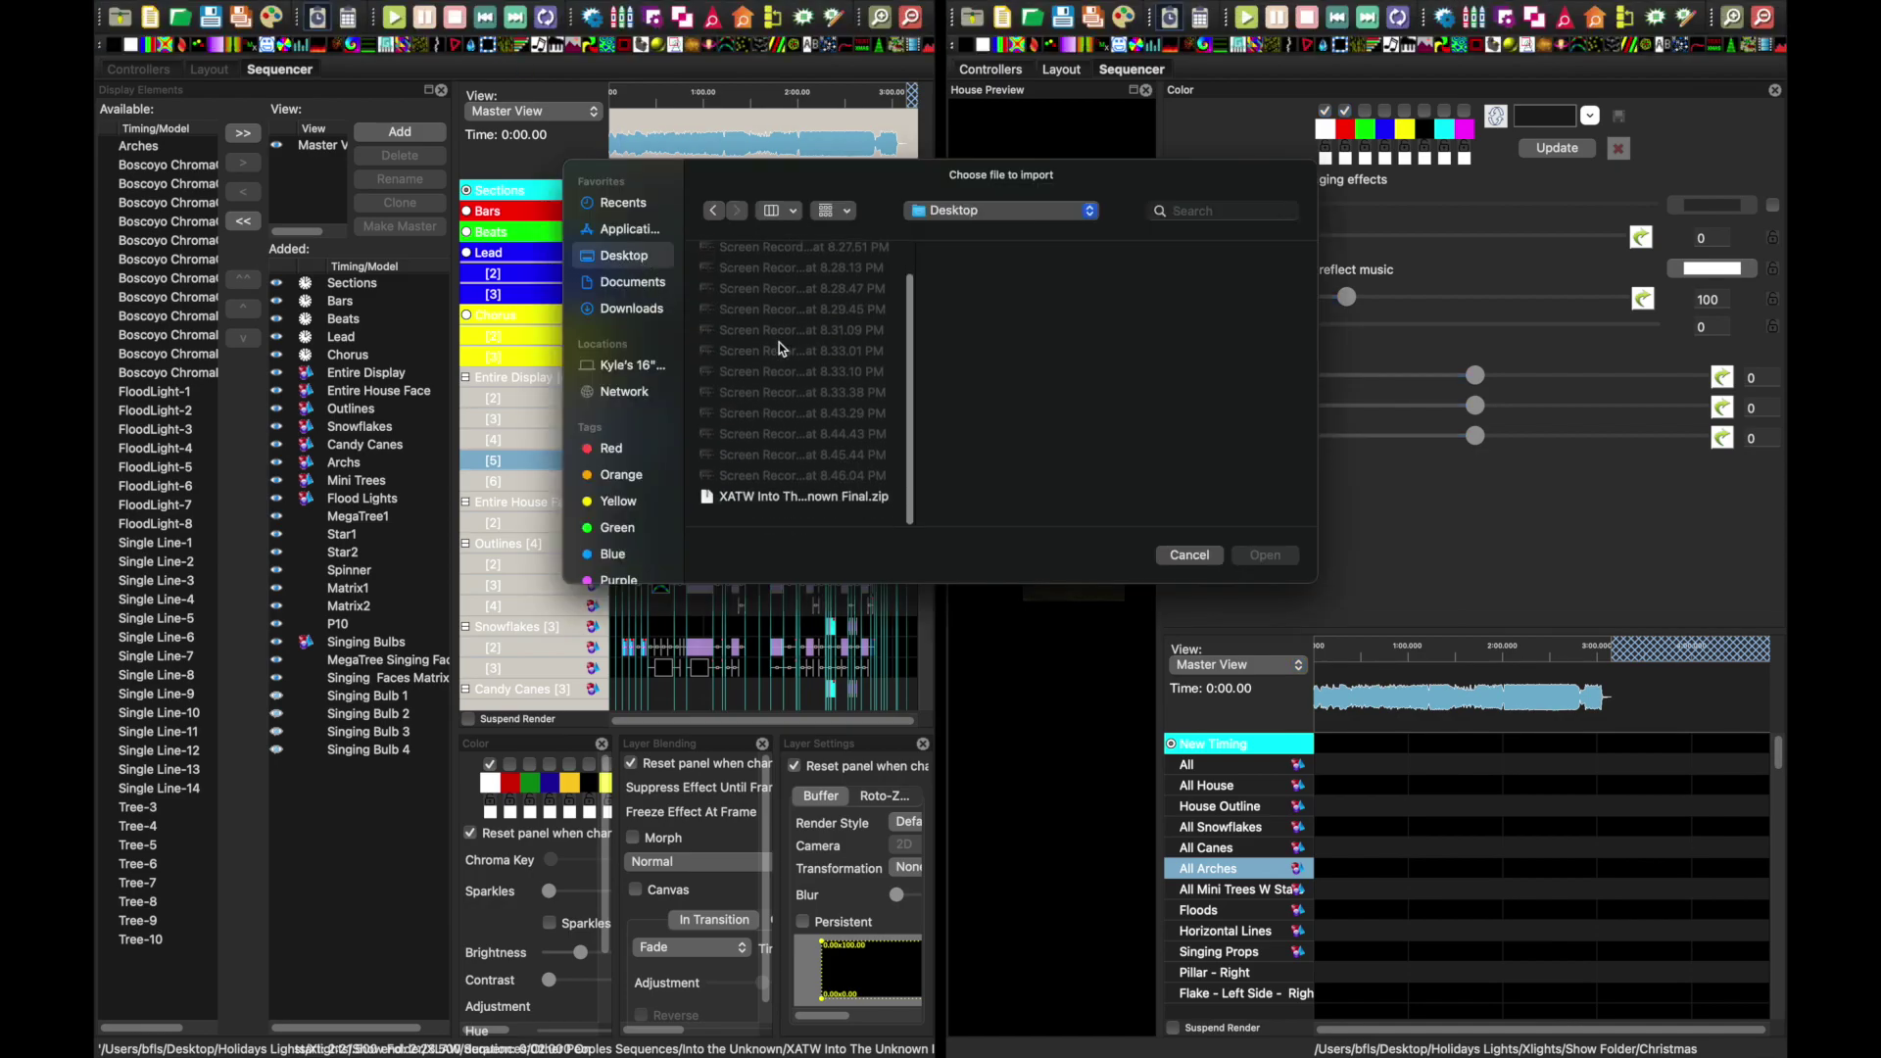
click(792, 507)
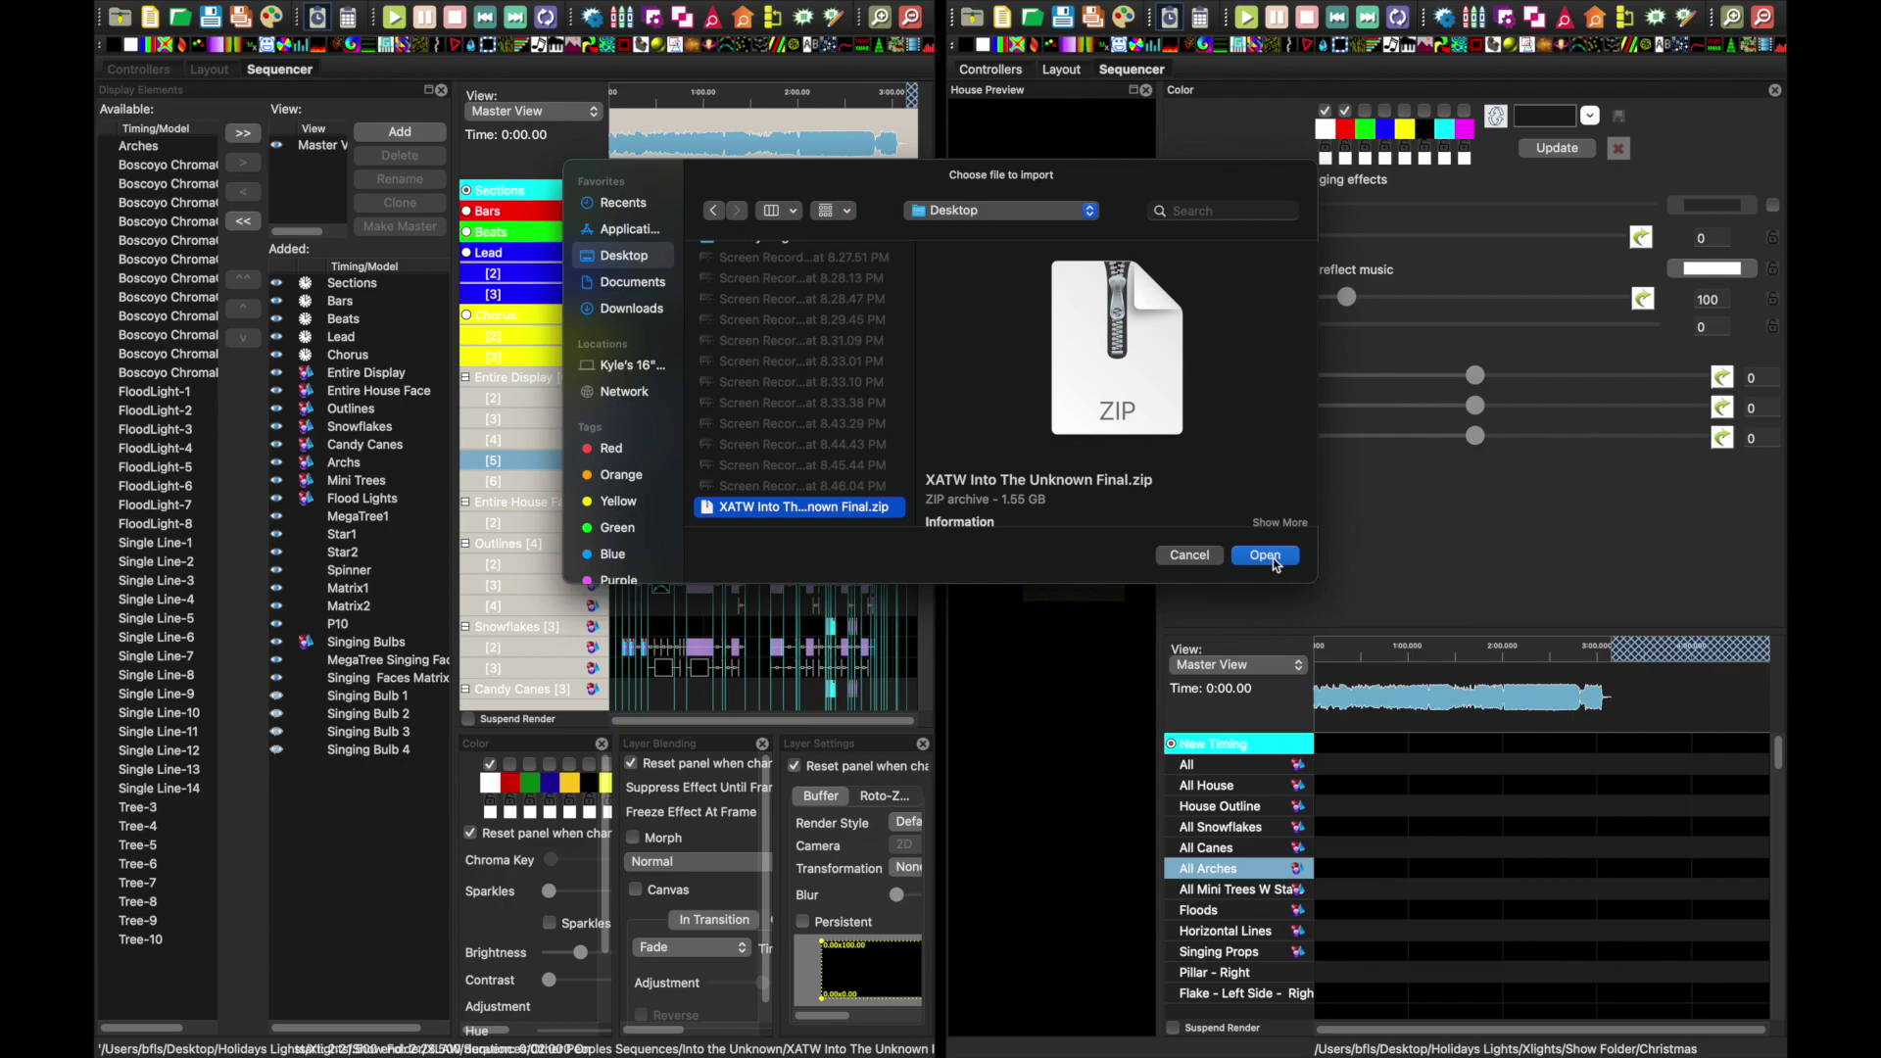
click(1275, 563)
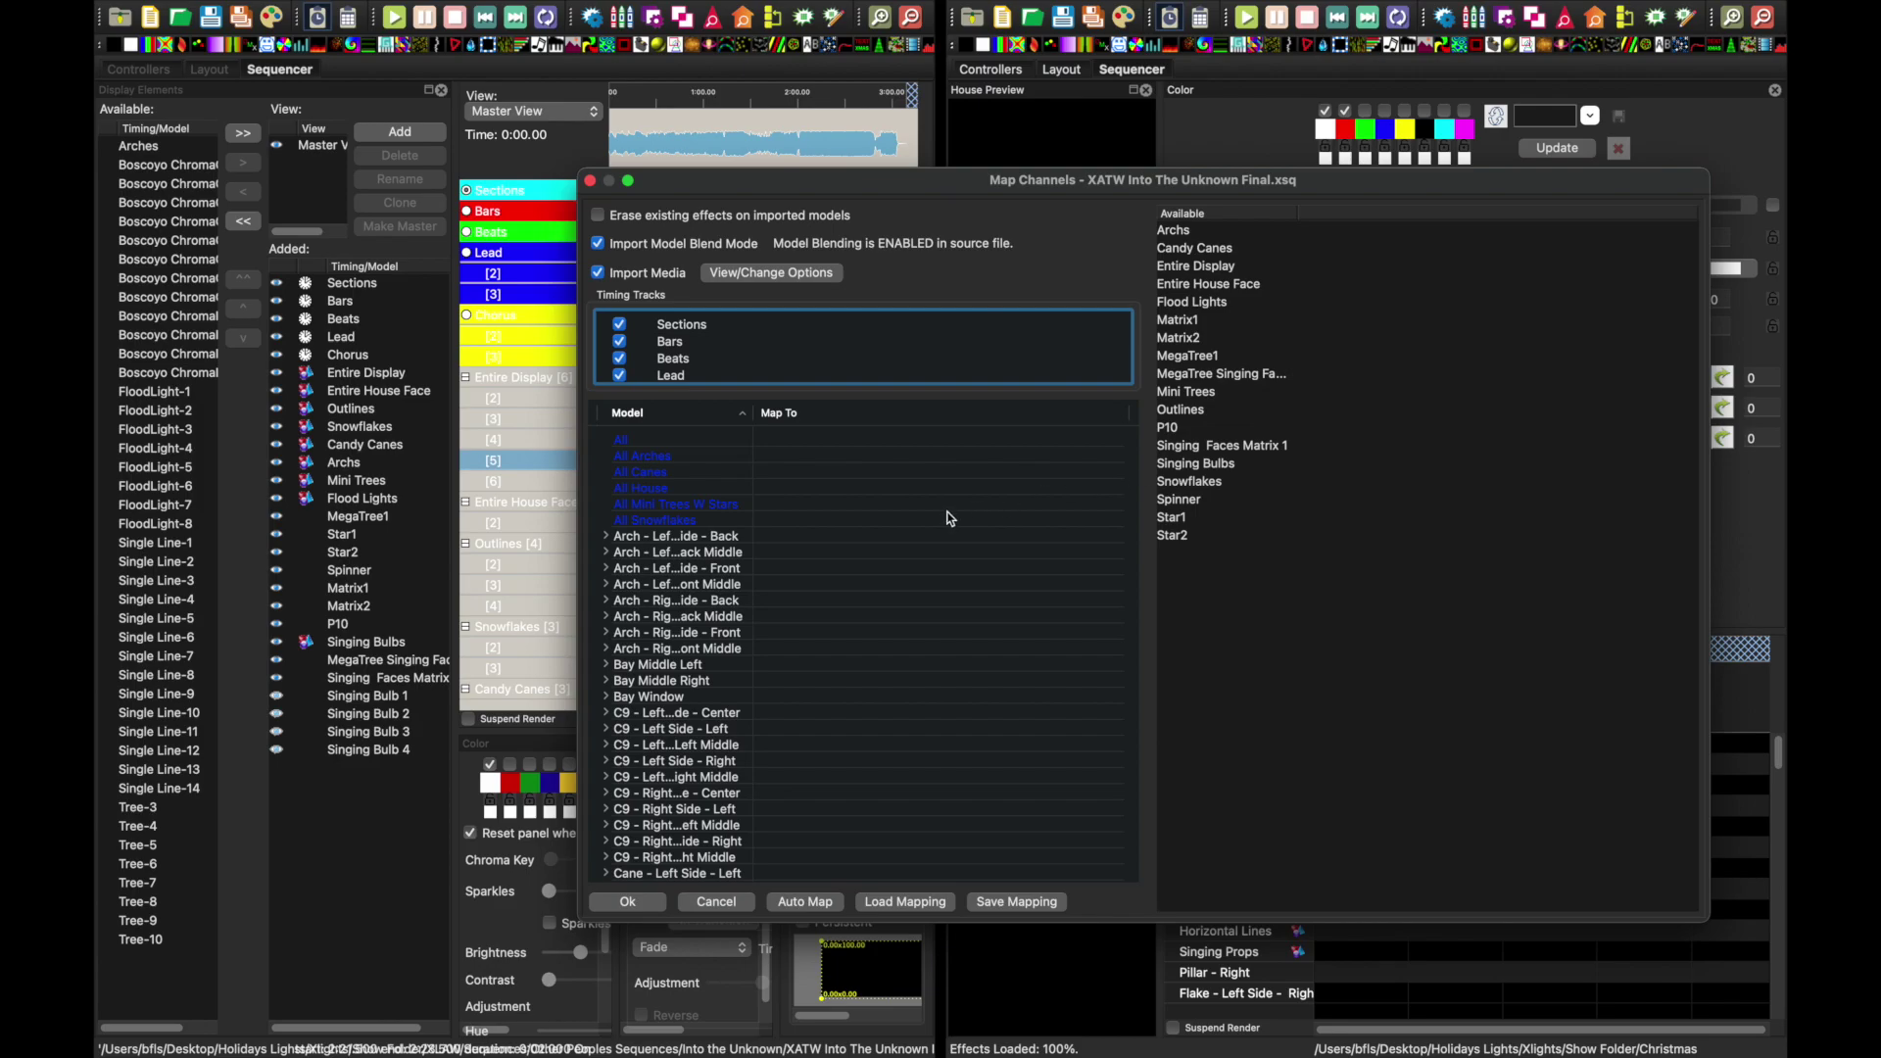
- Auto-map the vendor models, then map Spinner and Singing Bulbs onto the vendor's rows
click(806, 909)
click(1183, 232)
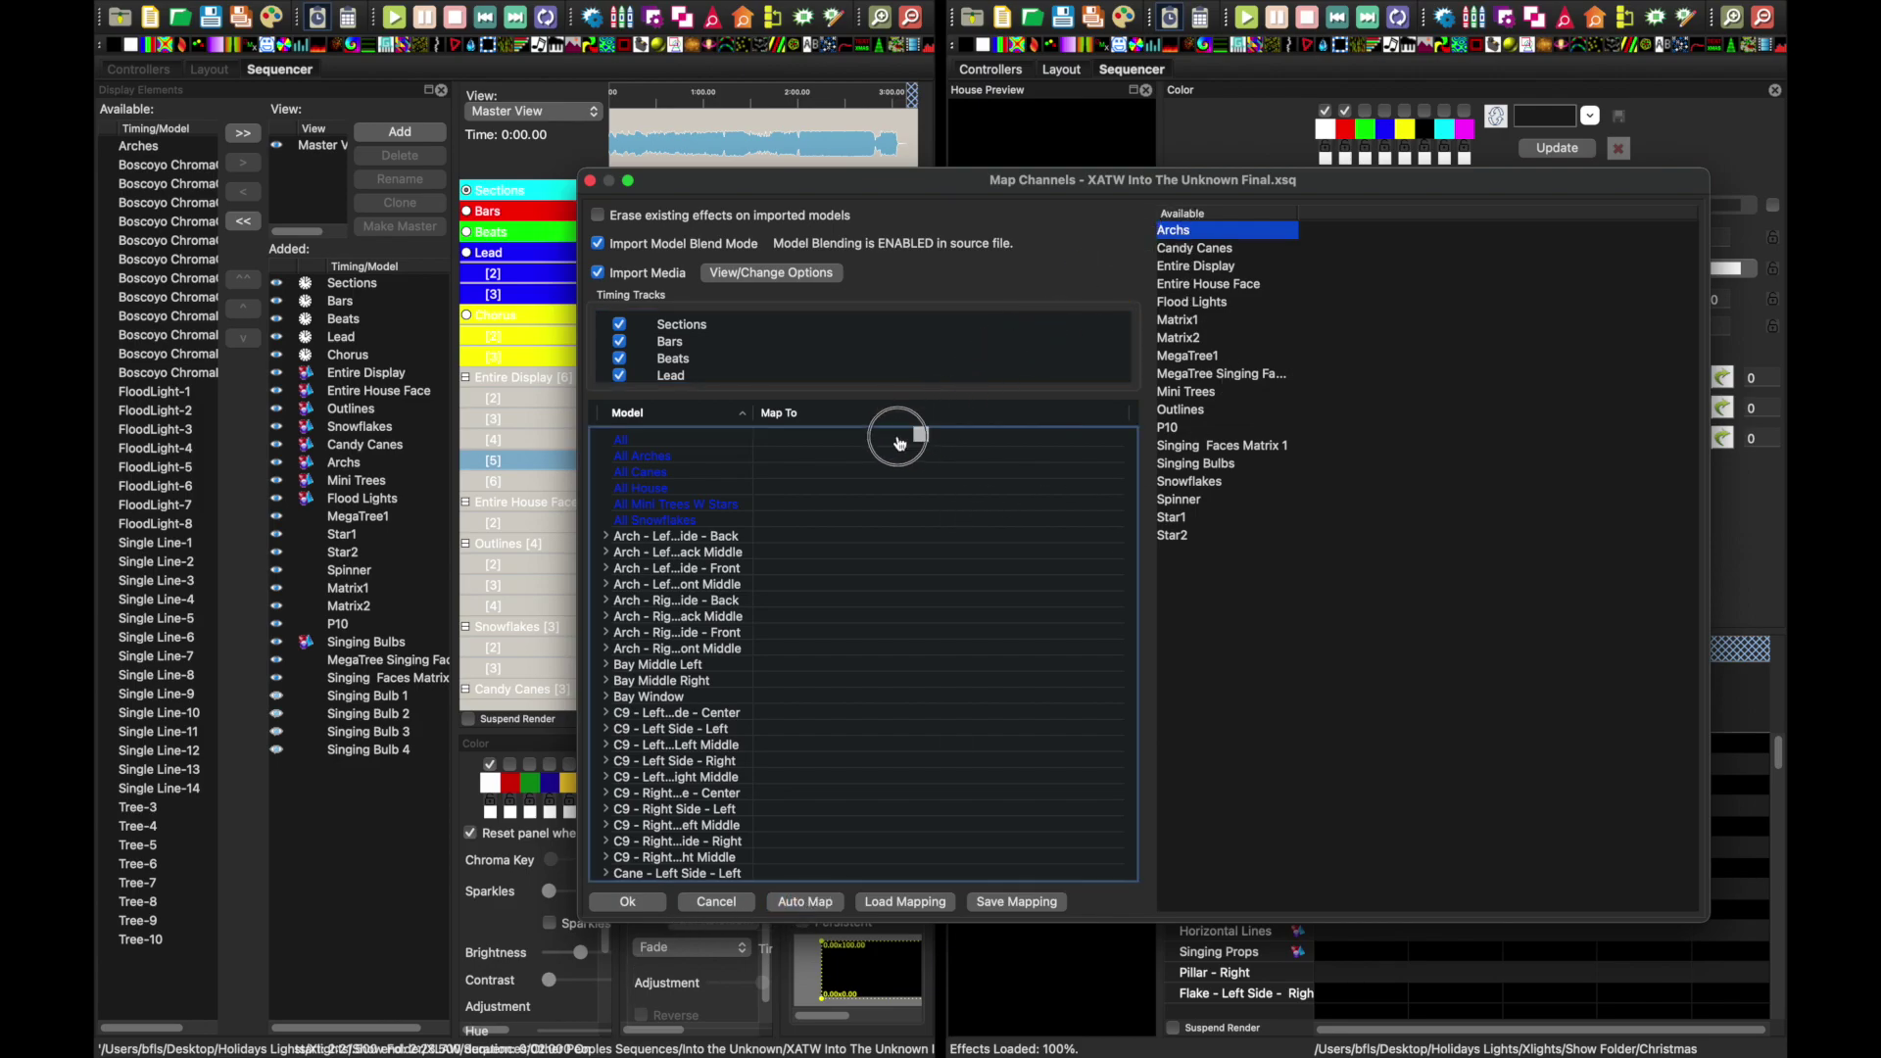
scroll(970, 644, down, 10)
drag(1179, 499, 895, 839)
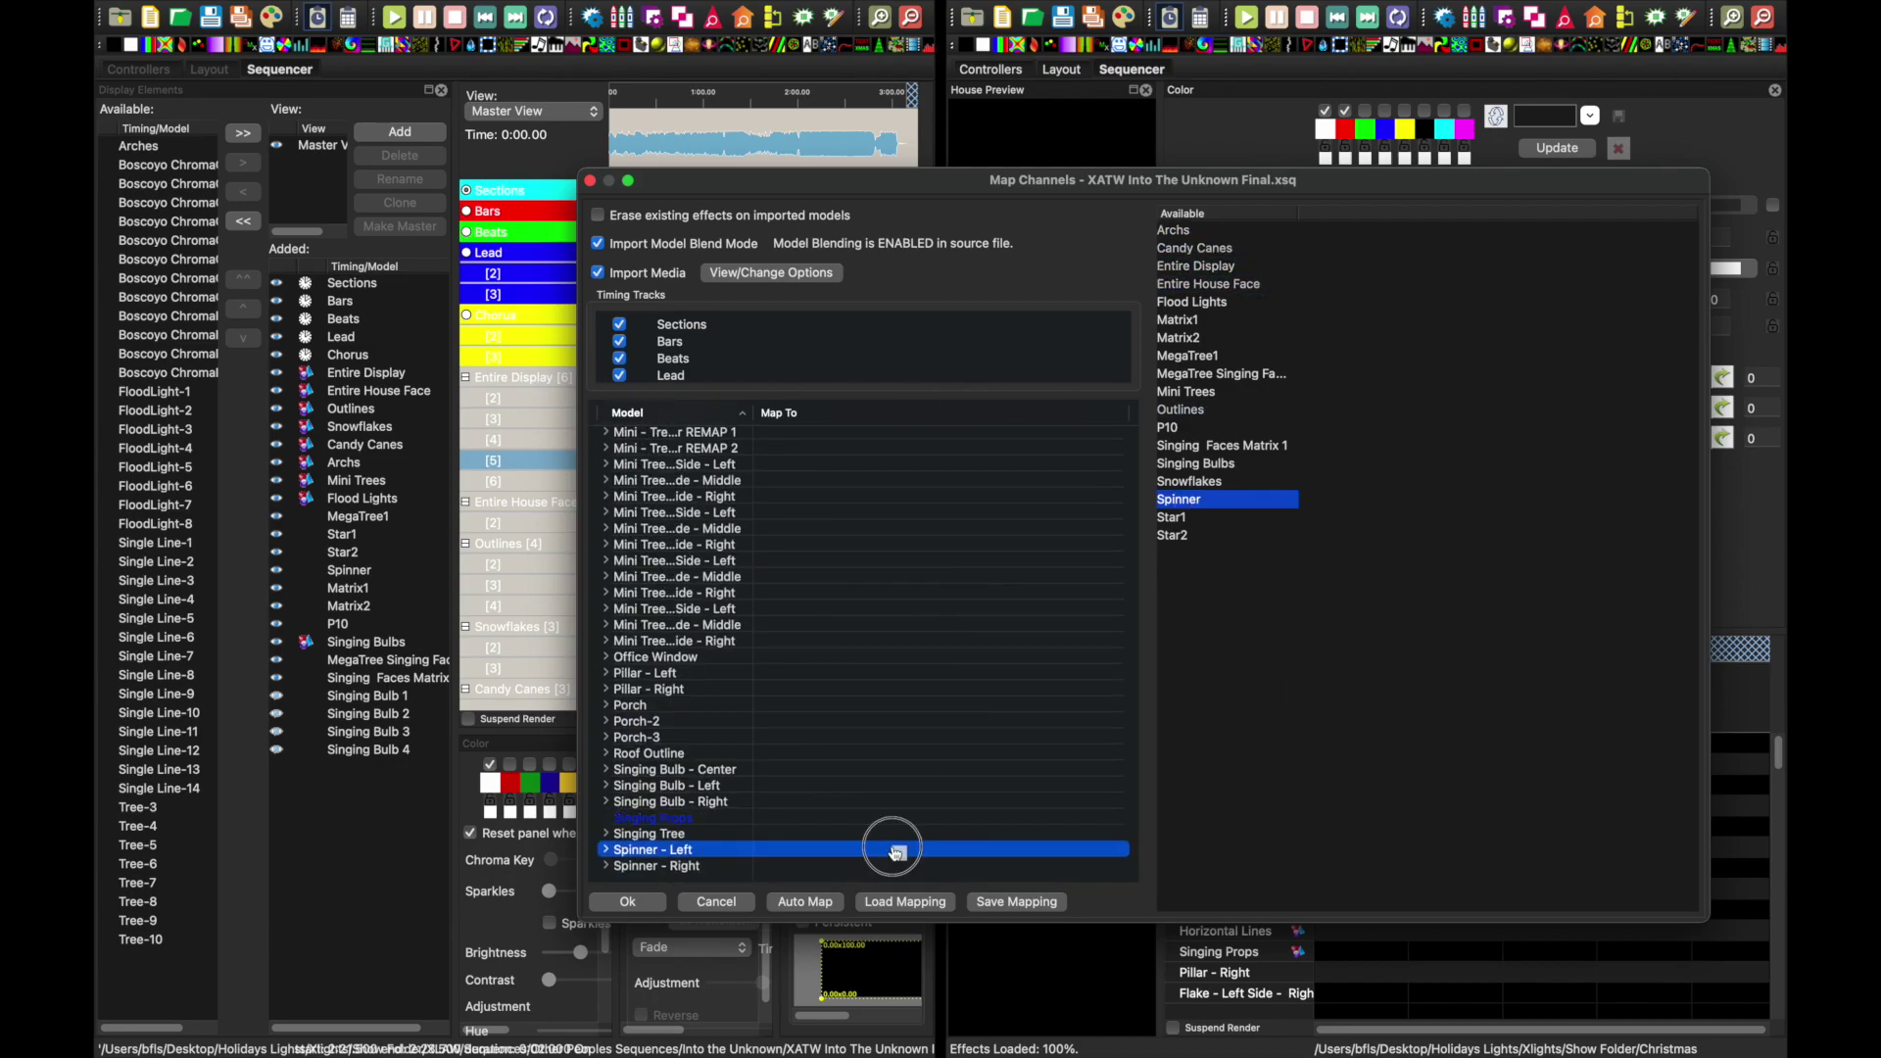
scroll(894, 839, down, 5)
drag(1196, 464, 961, 499)
- Map the remaining props such as MegaTree Singing Faces and Star1, then import without saving the mapping
click(1187, 391)
scroll(875, 565, up, 15)
scroll(875, 564, down, 10)
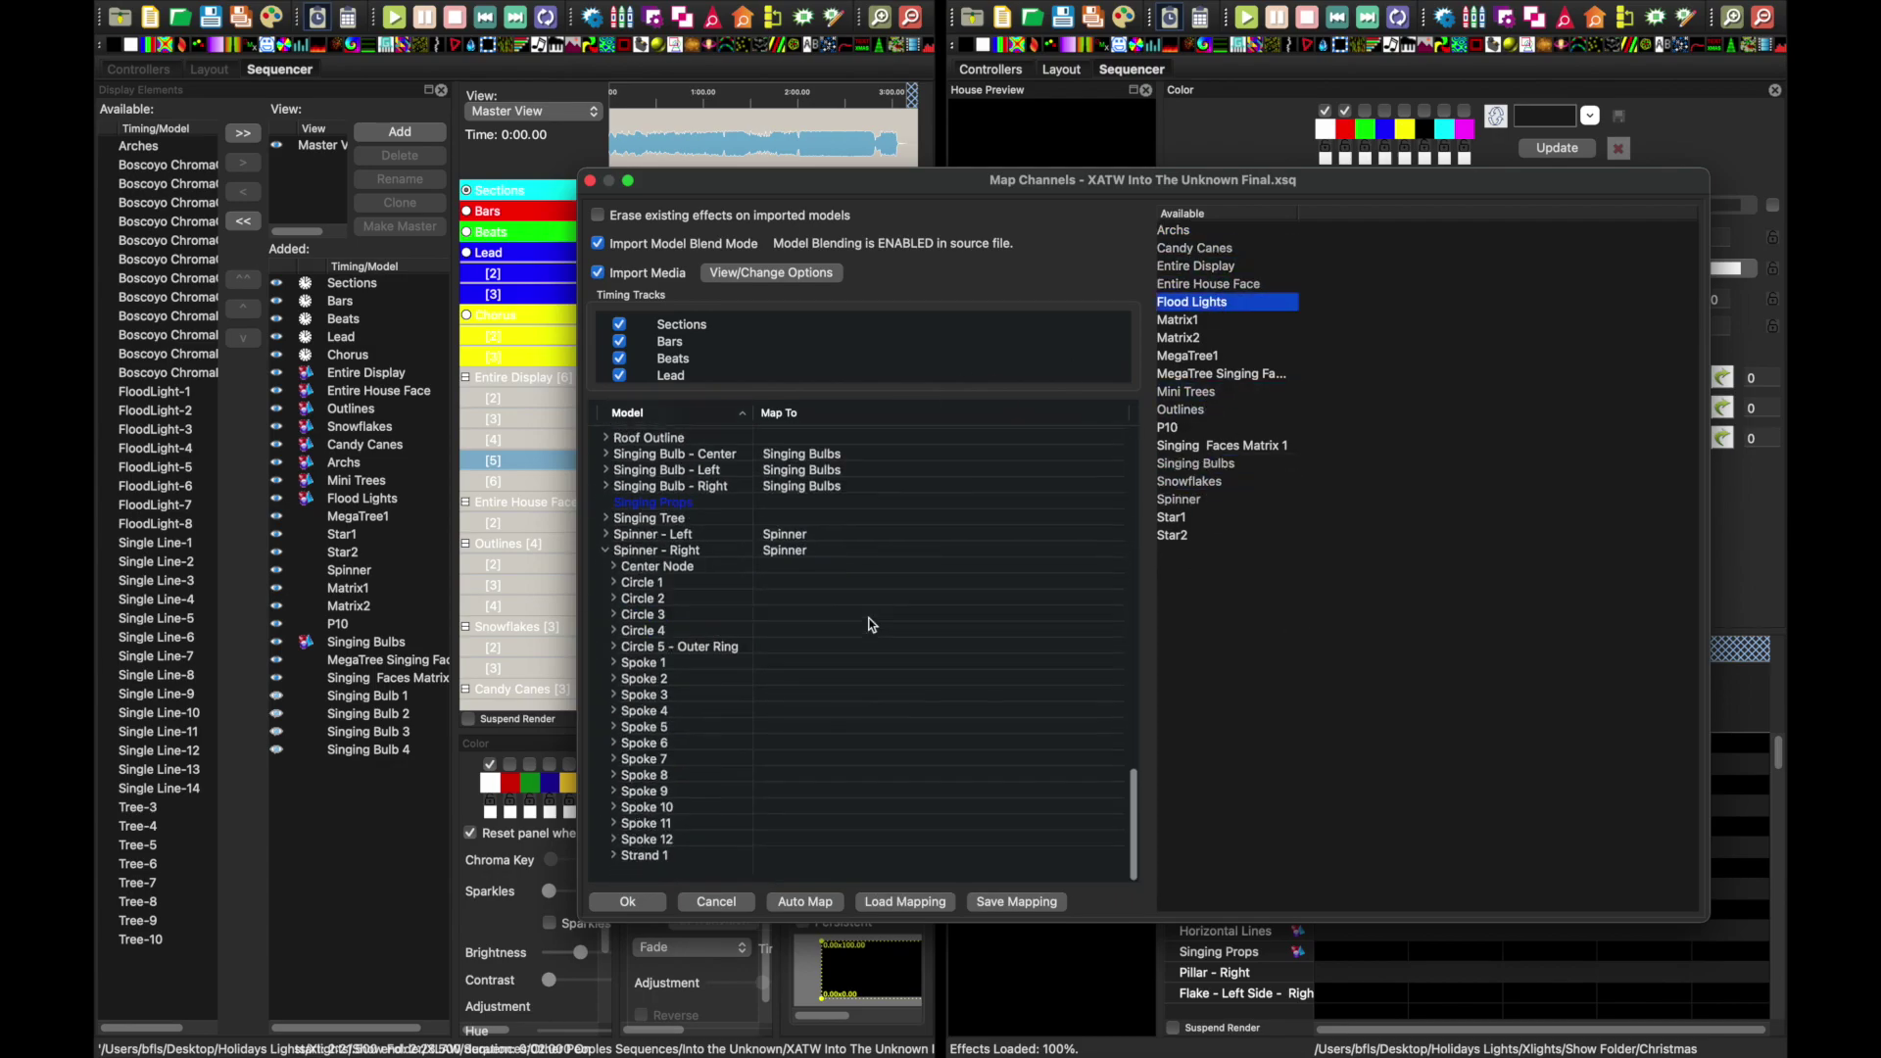
scroll(875, 564, up, 3)
drag(1222, 373, 833, 588)
drag(1173, 518, 911, 701)
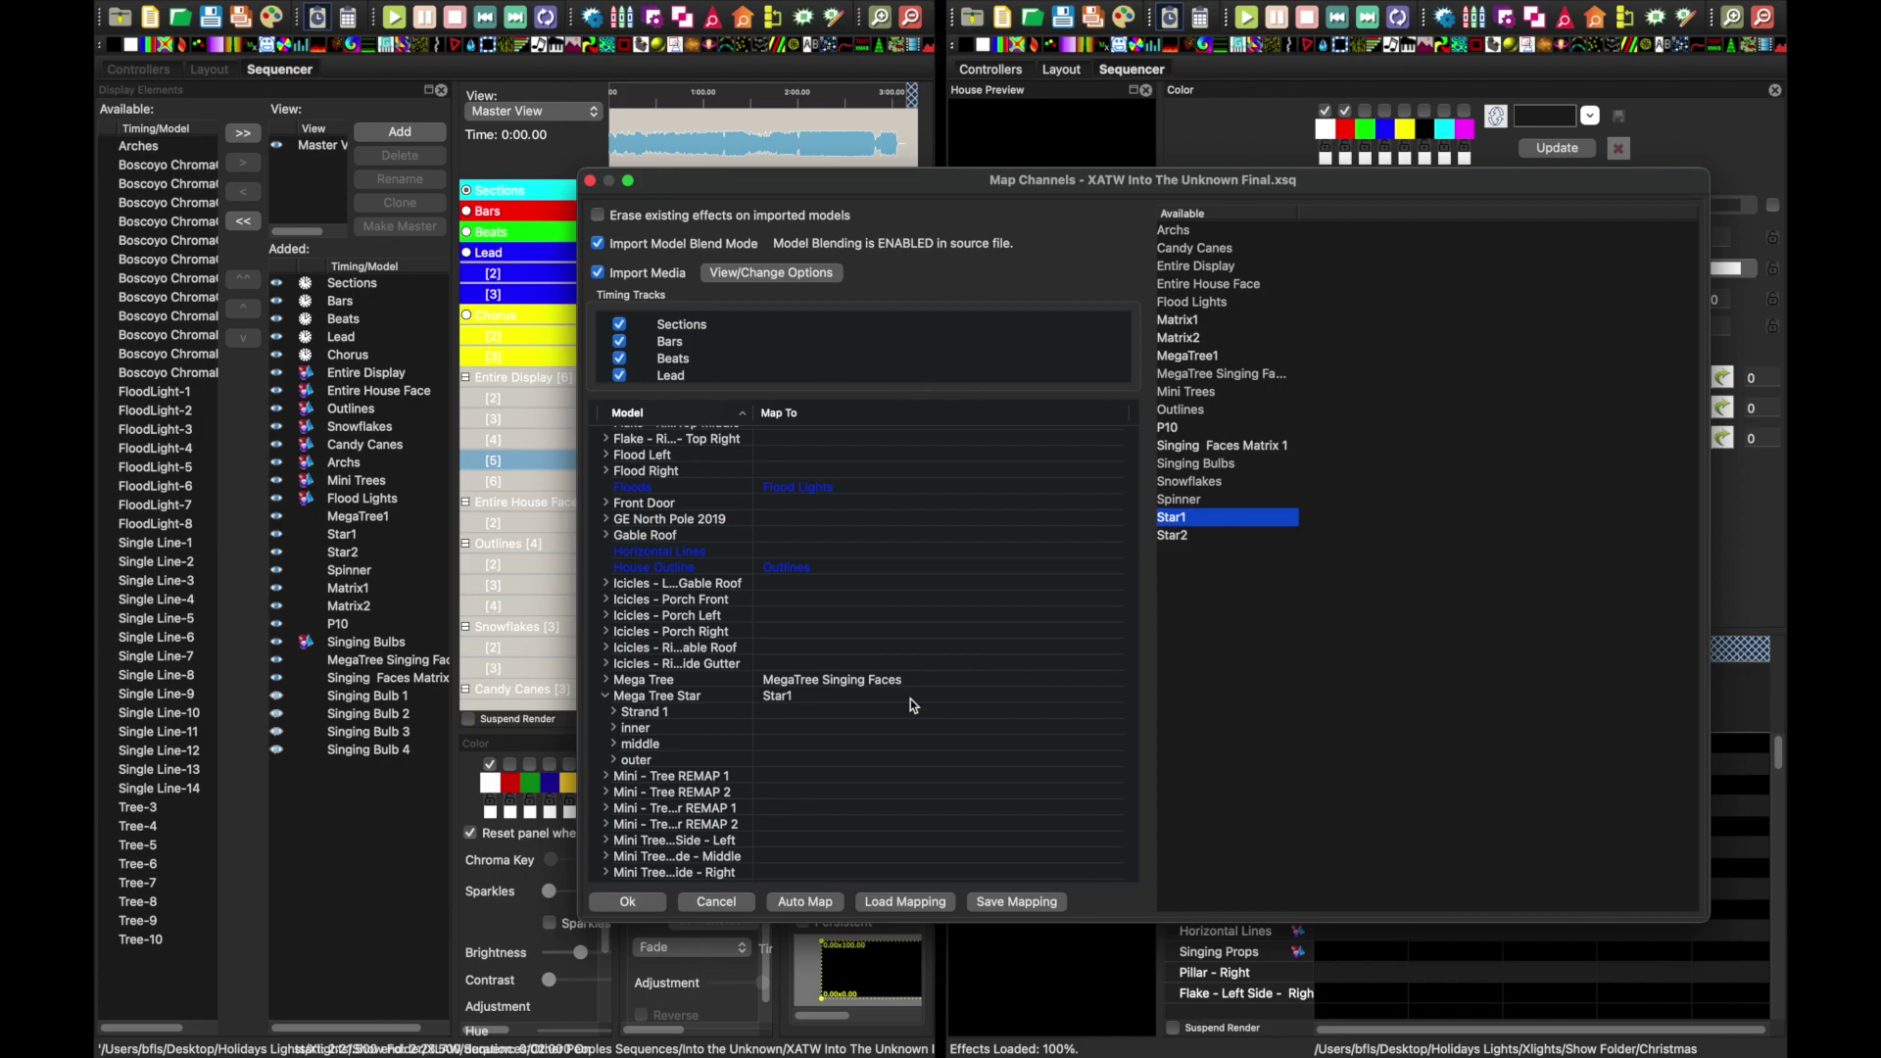
click(647, 906)
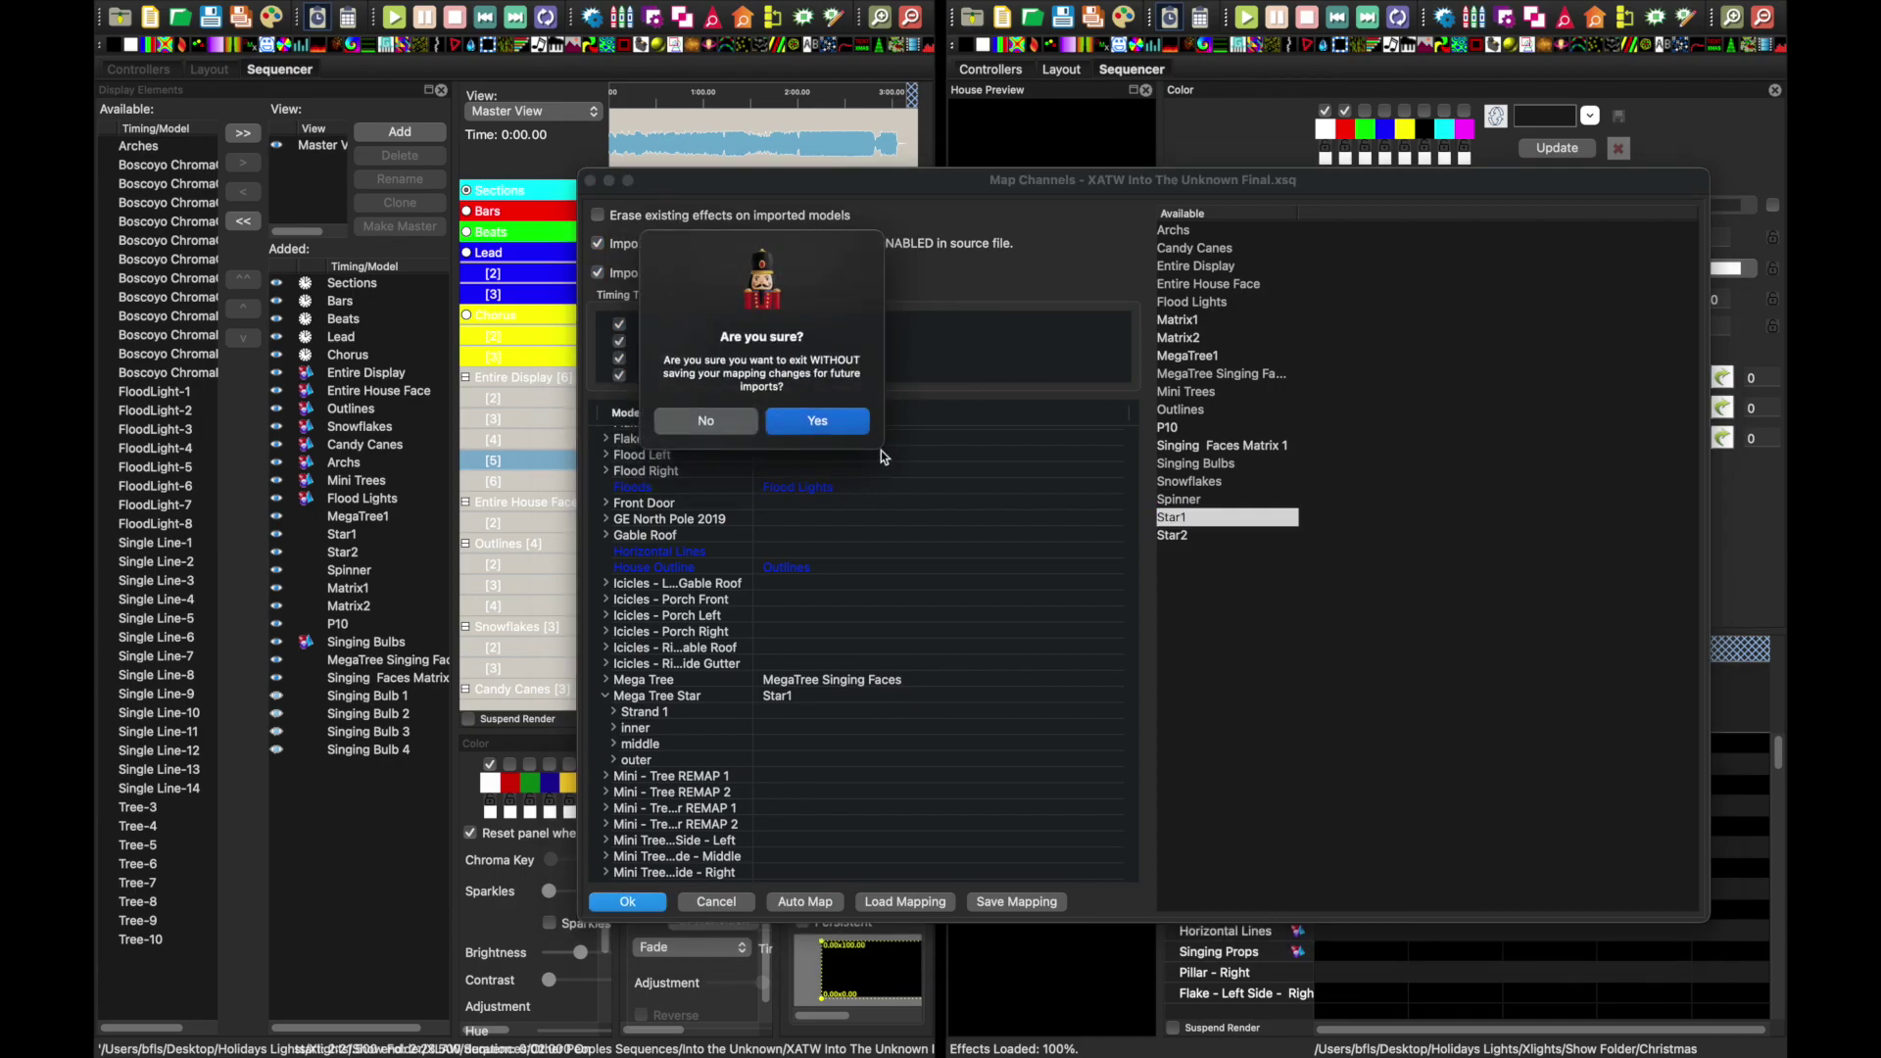
click(818, 422)
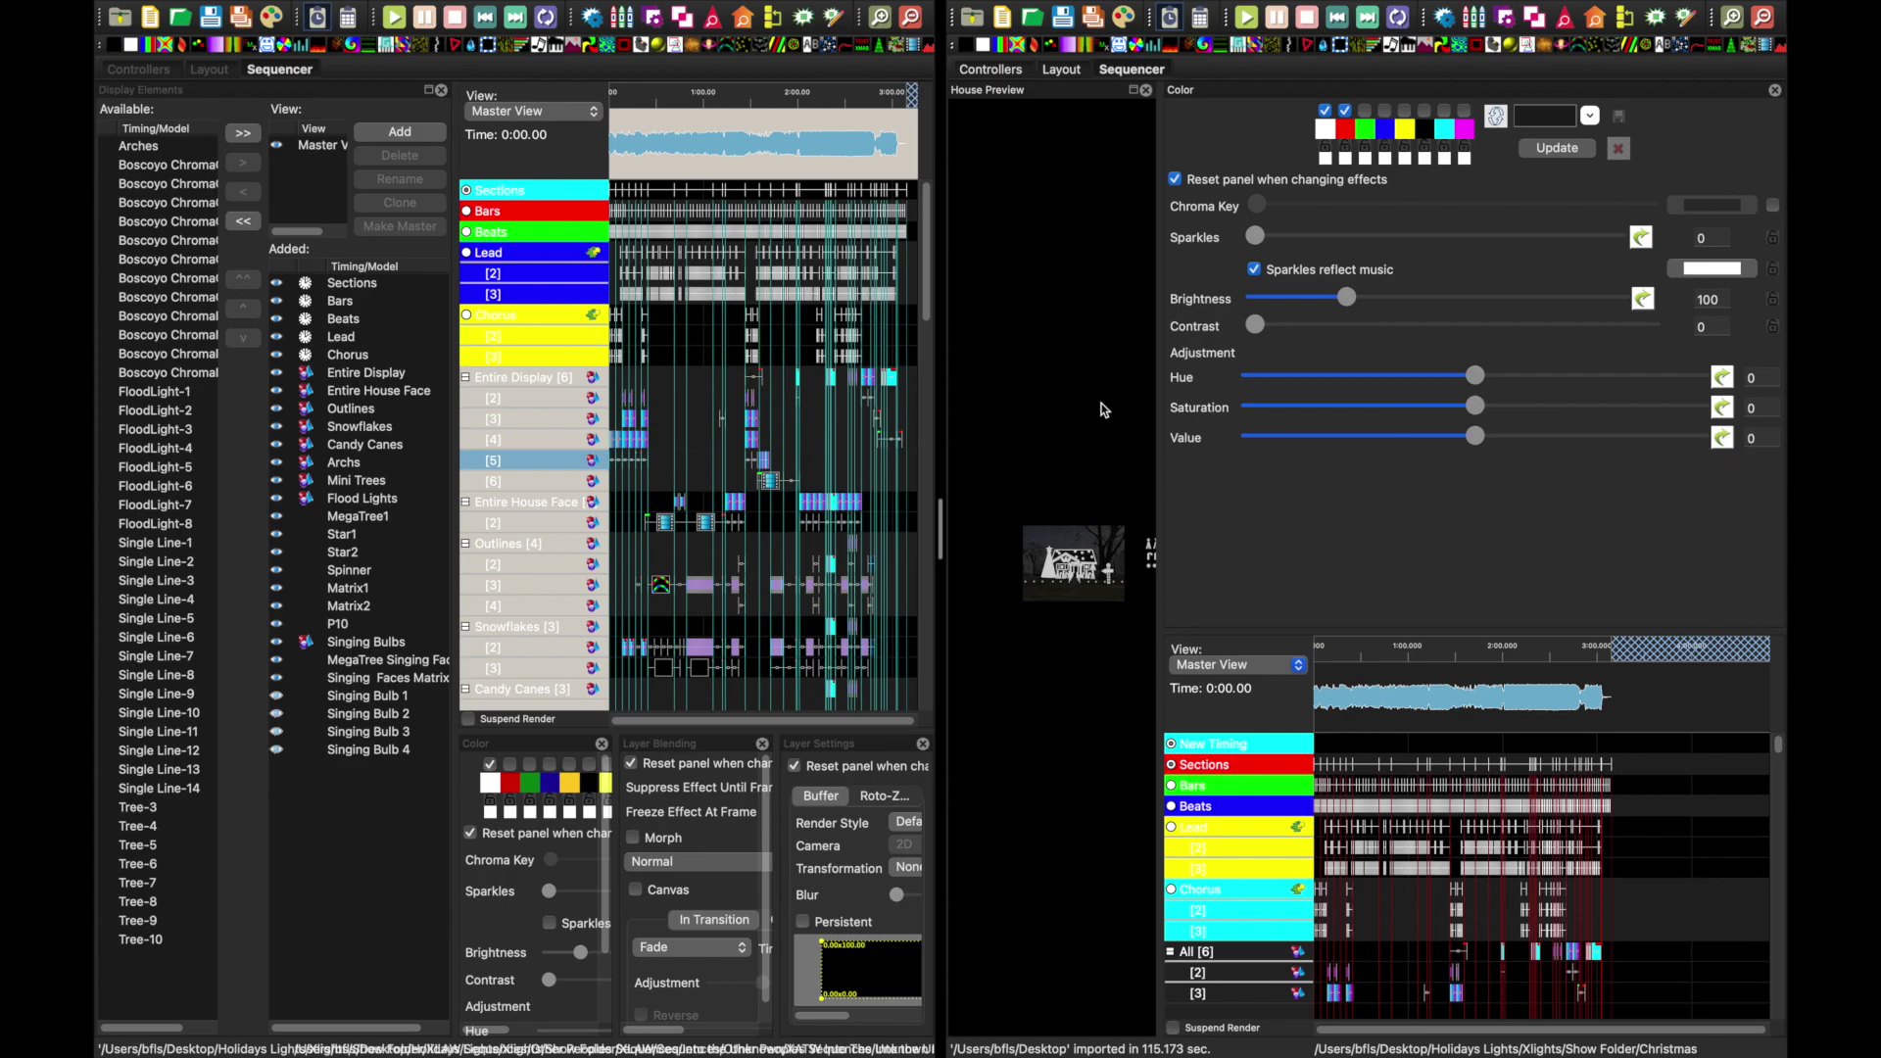
- Enlarge the window and House Preview, render all effects, and preview playback from about 14 seconds
drag(913, 534, 429, 534)
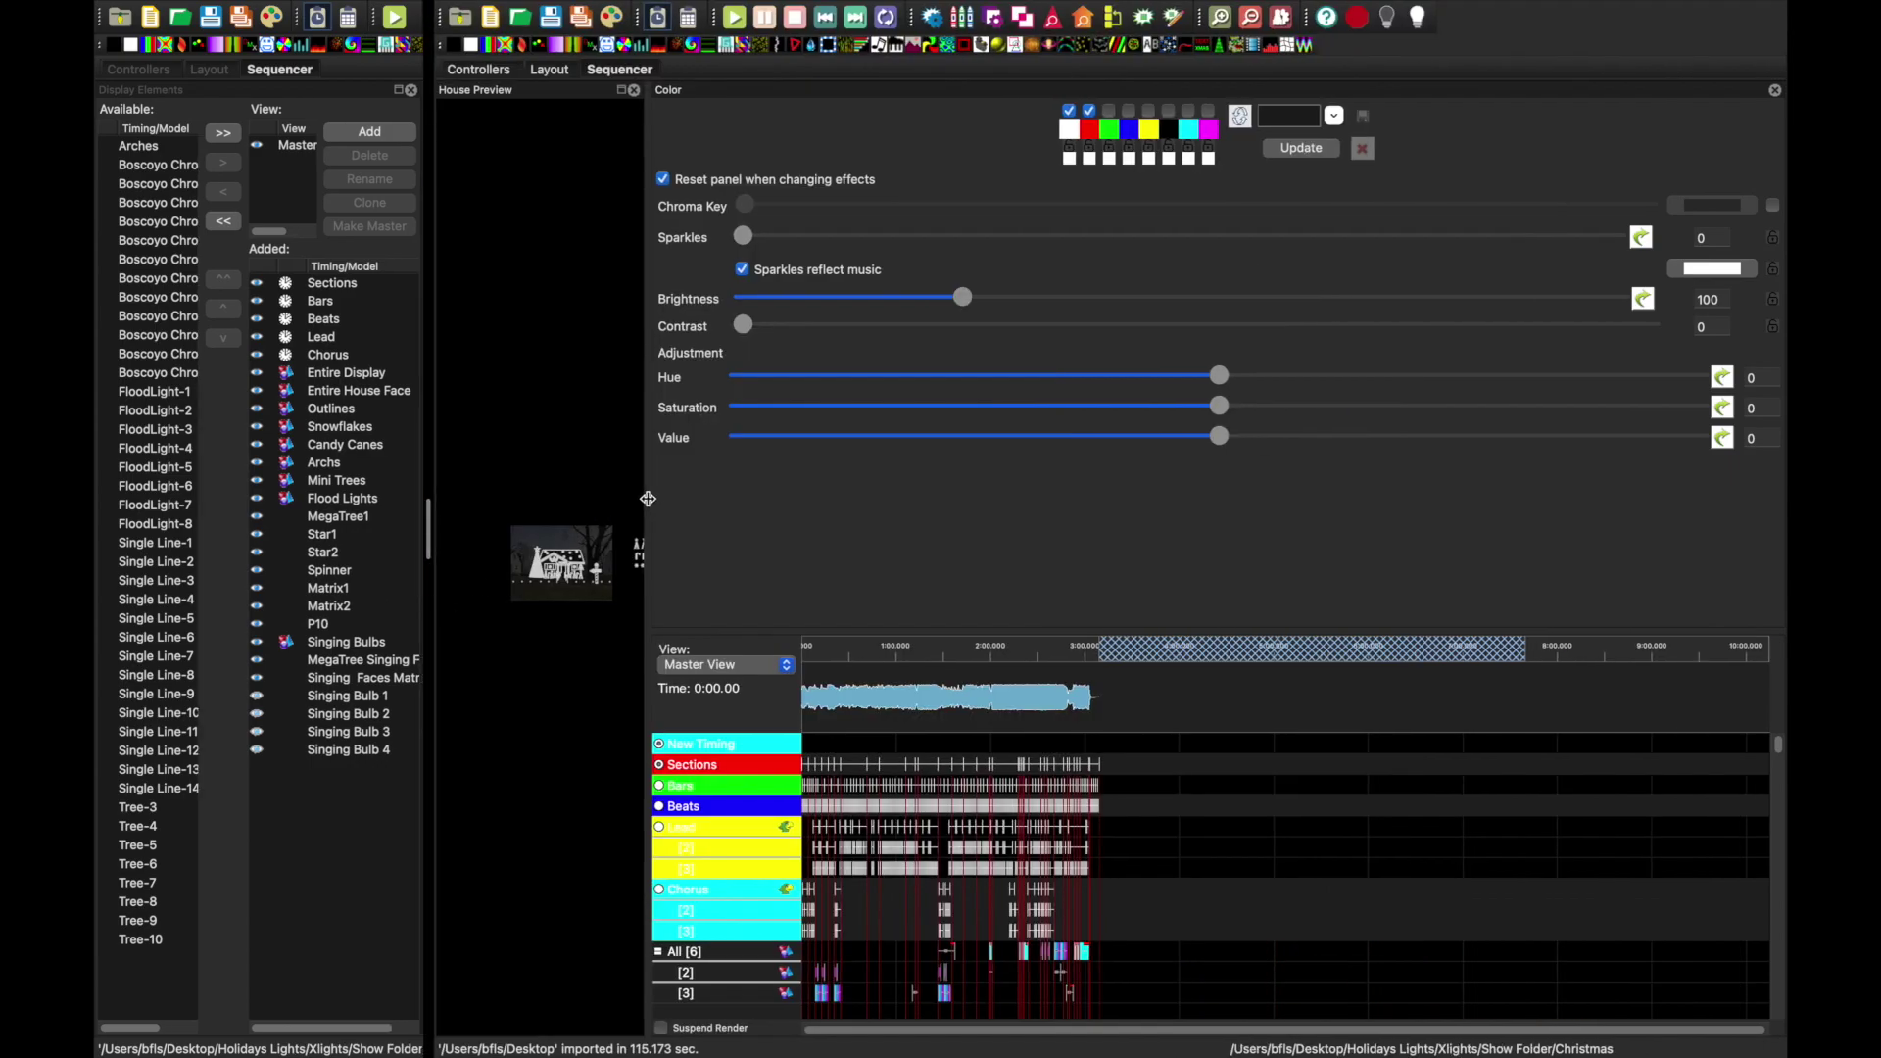
drag(645, 501, 951, 505)
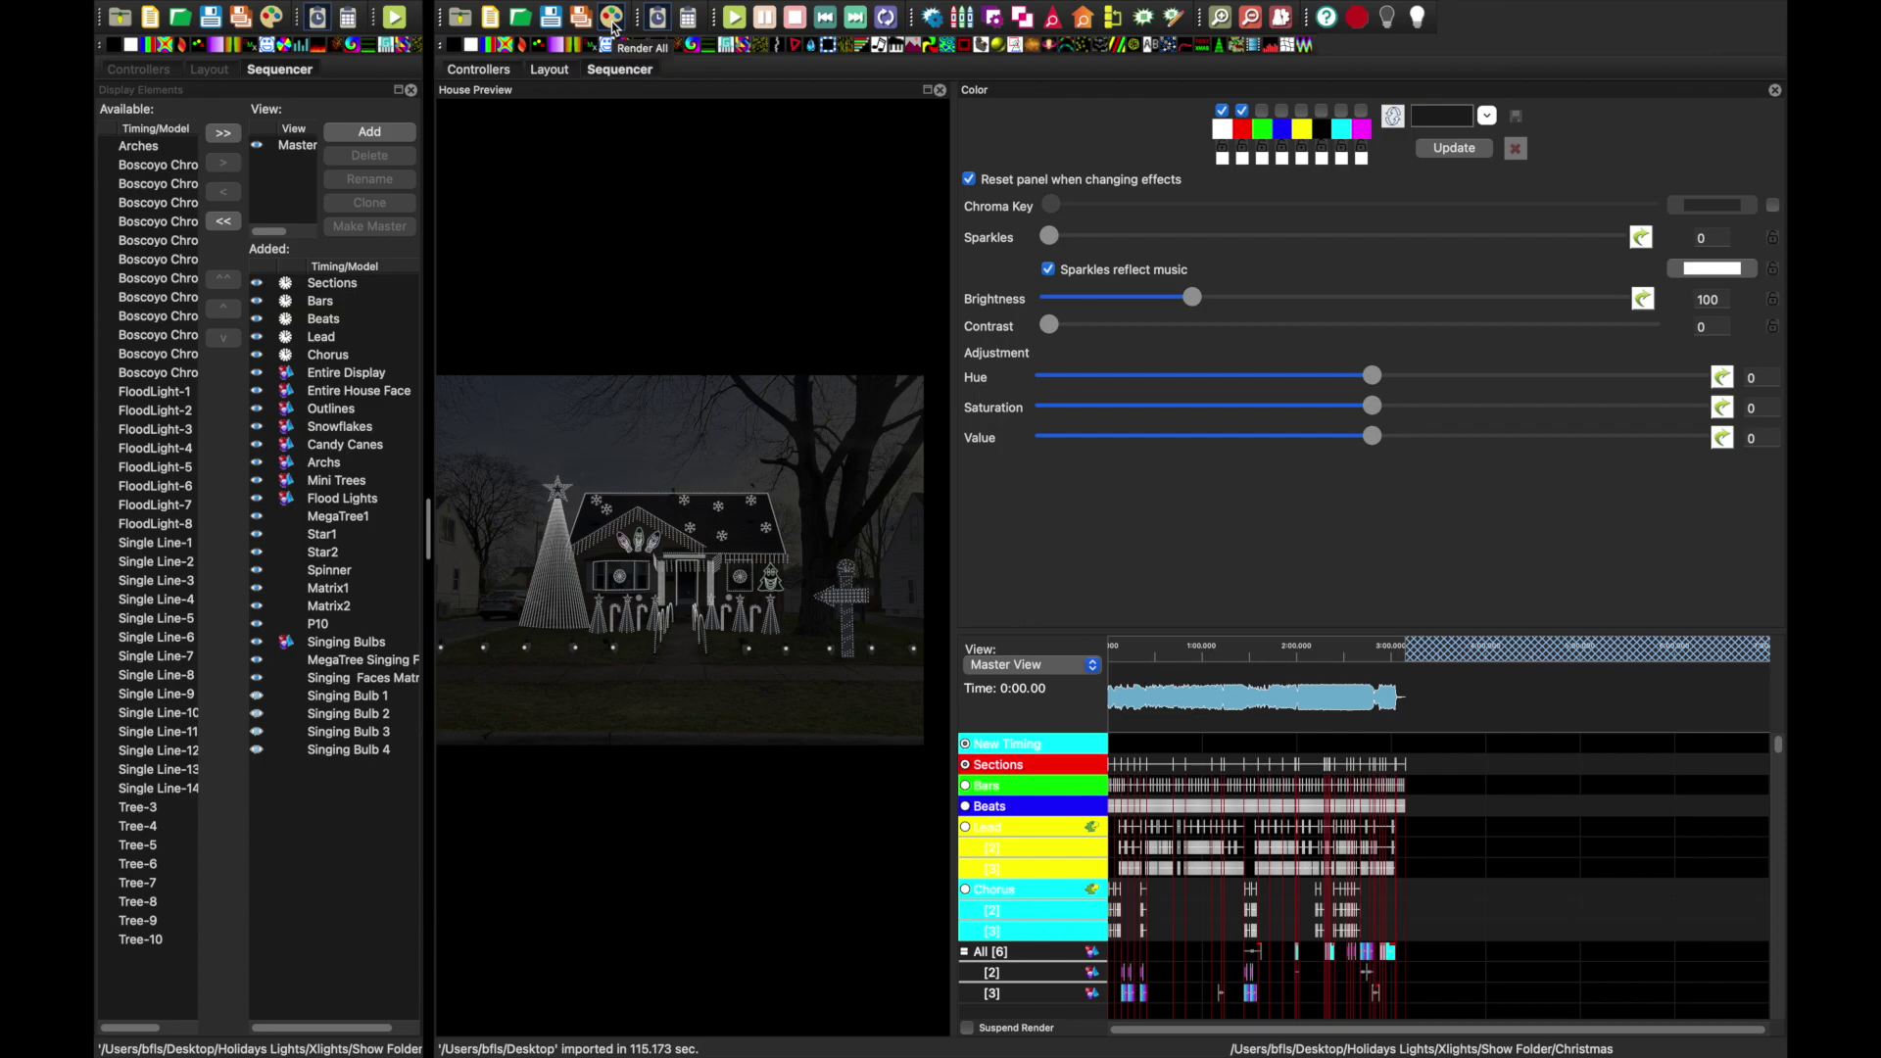
click(614, 27)
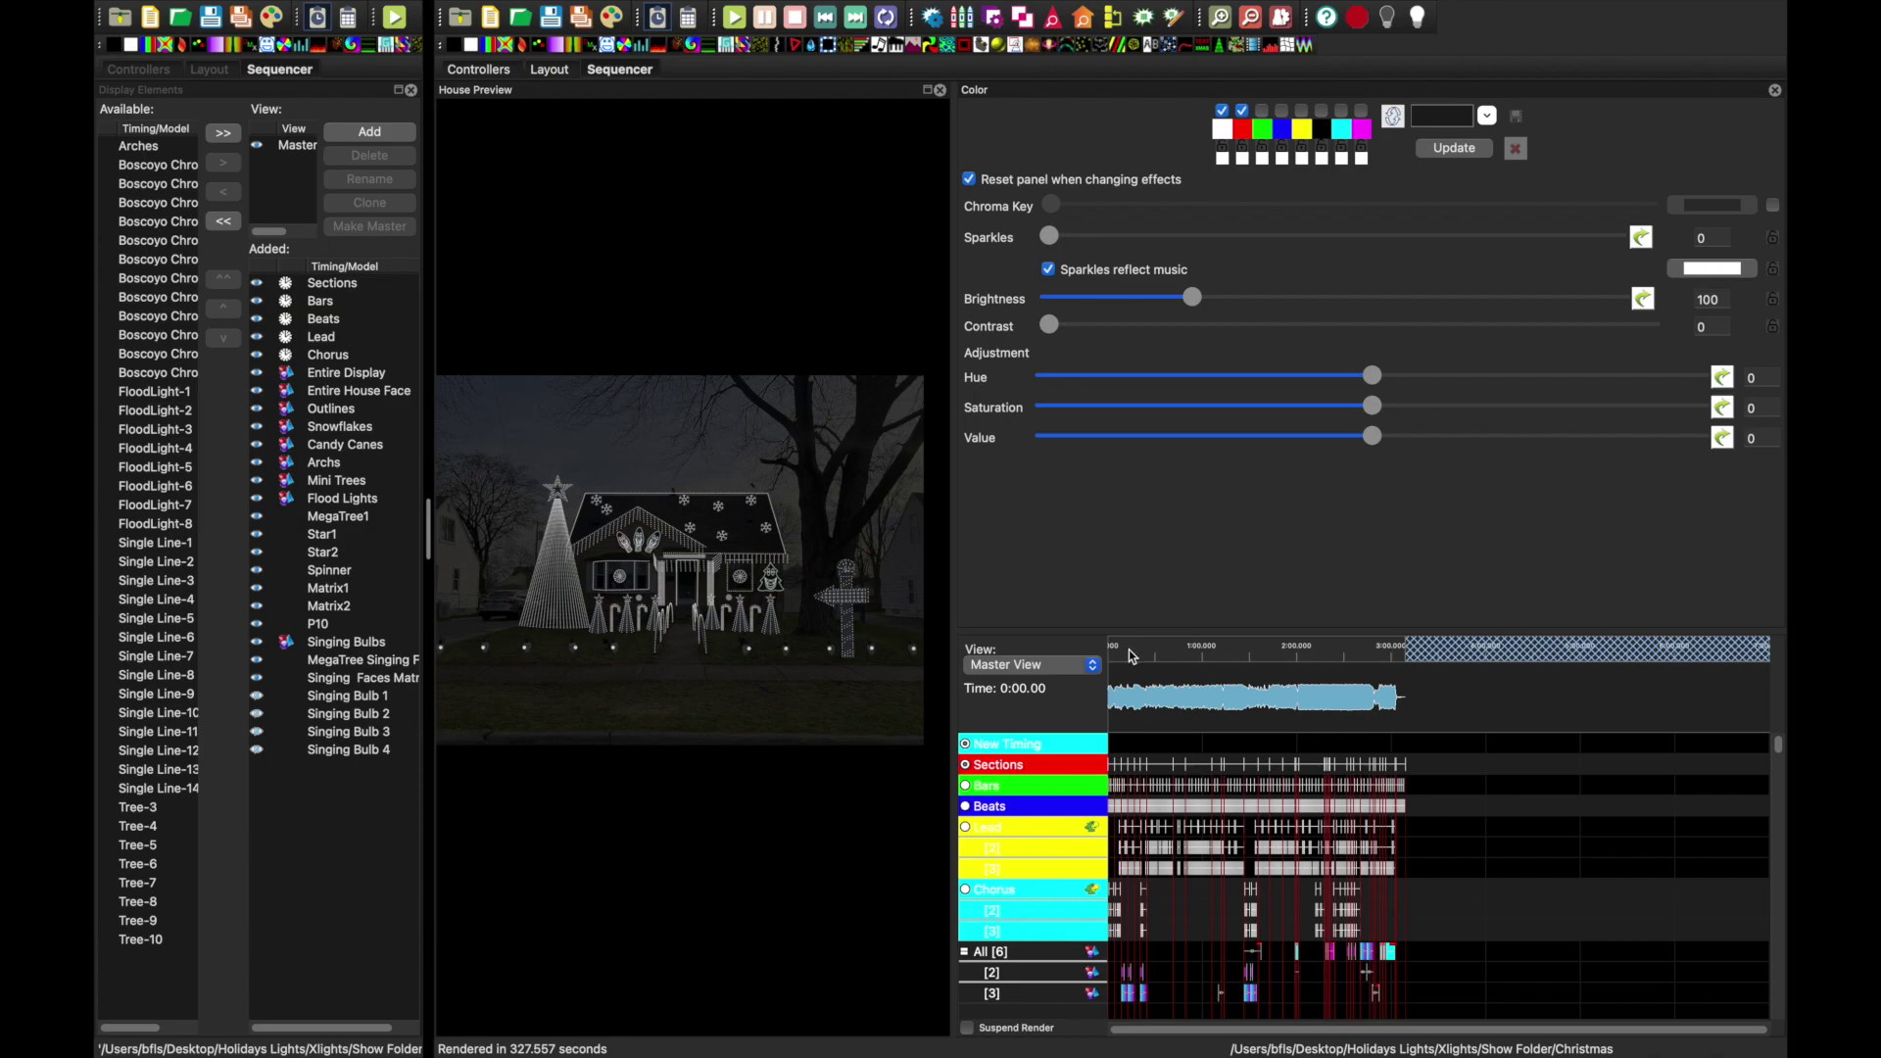
click(1131, 650)
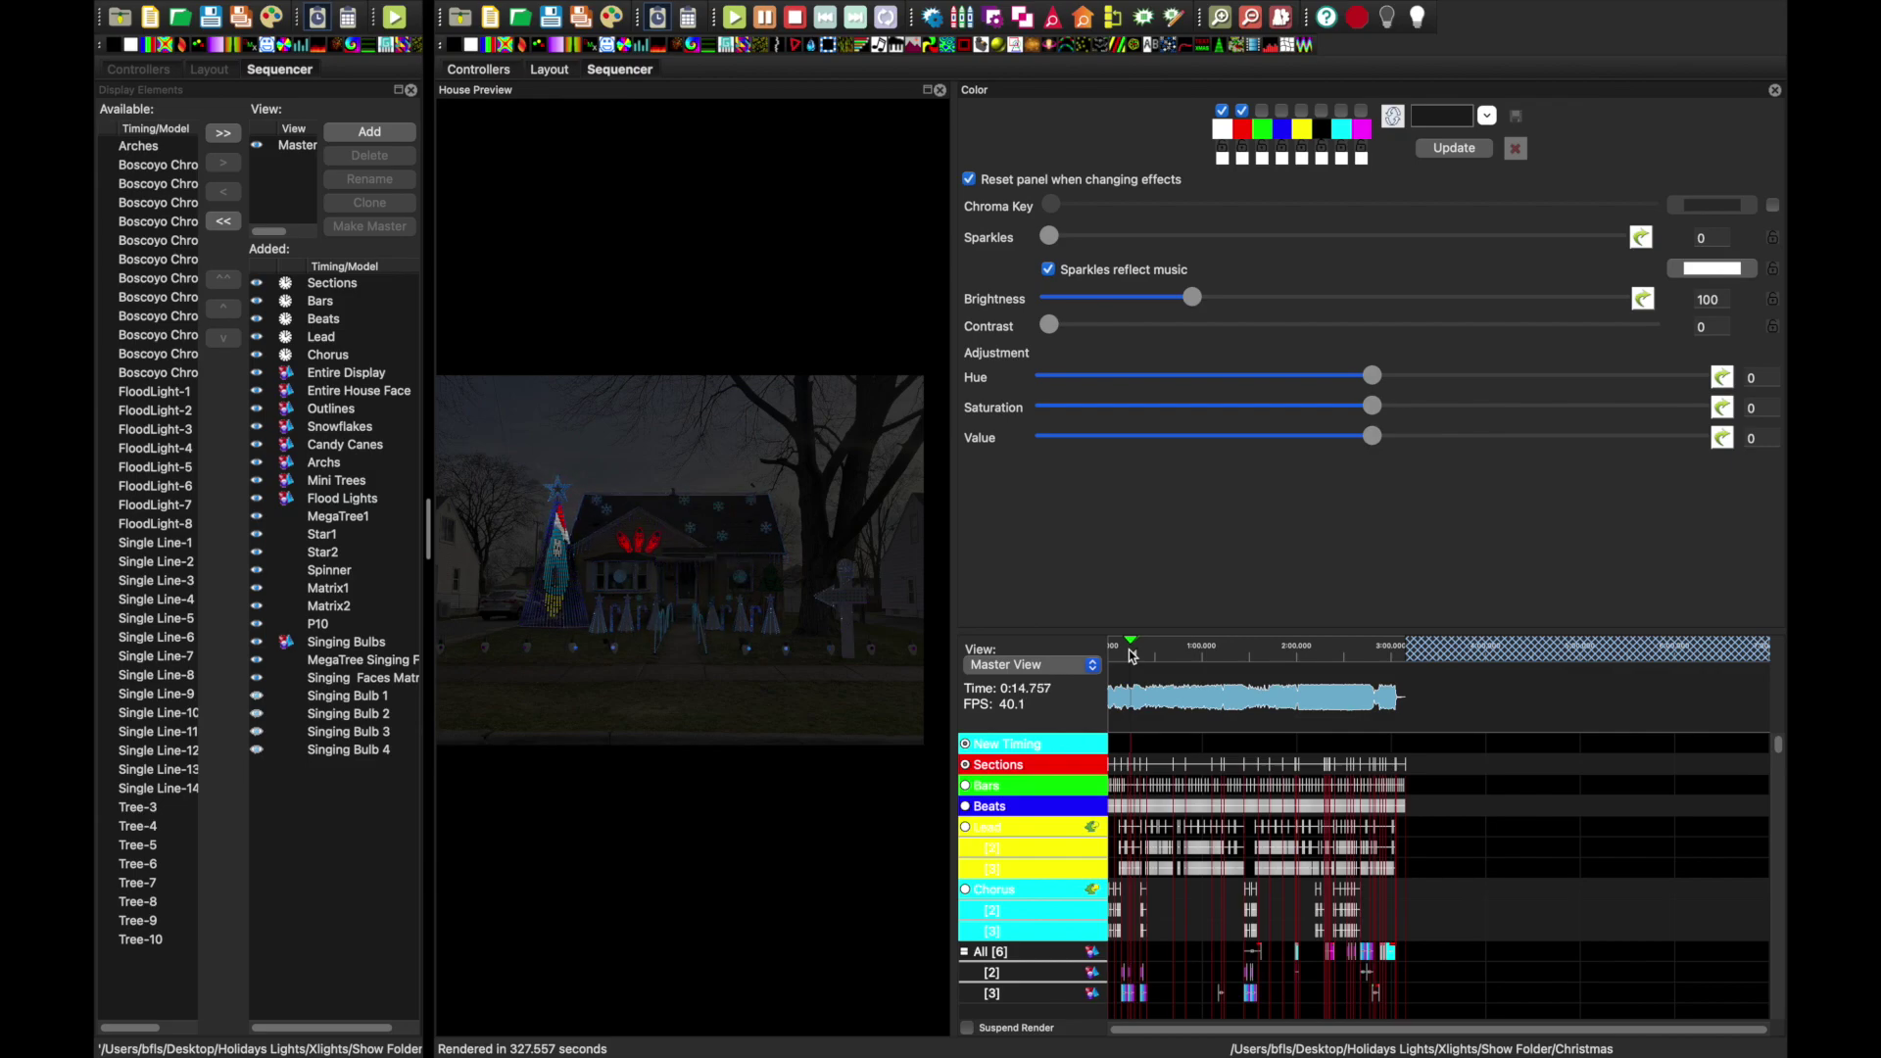
key(space)
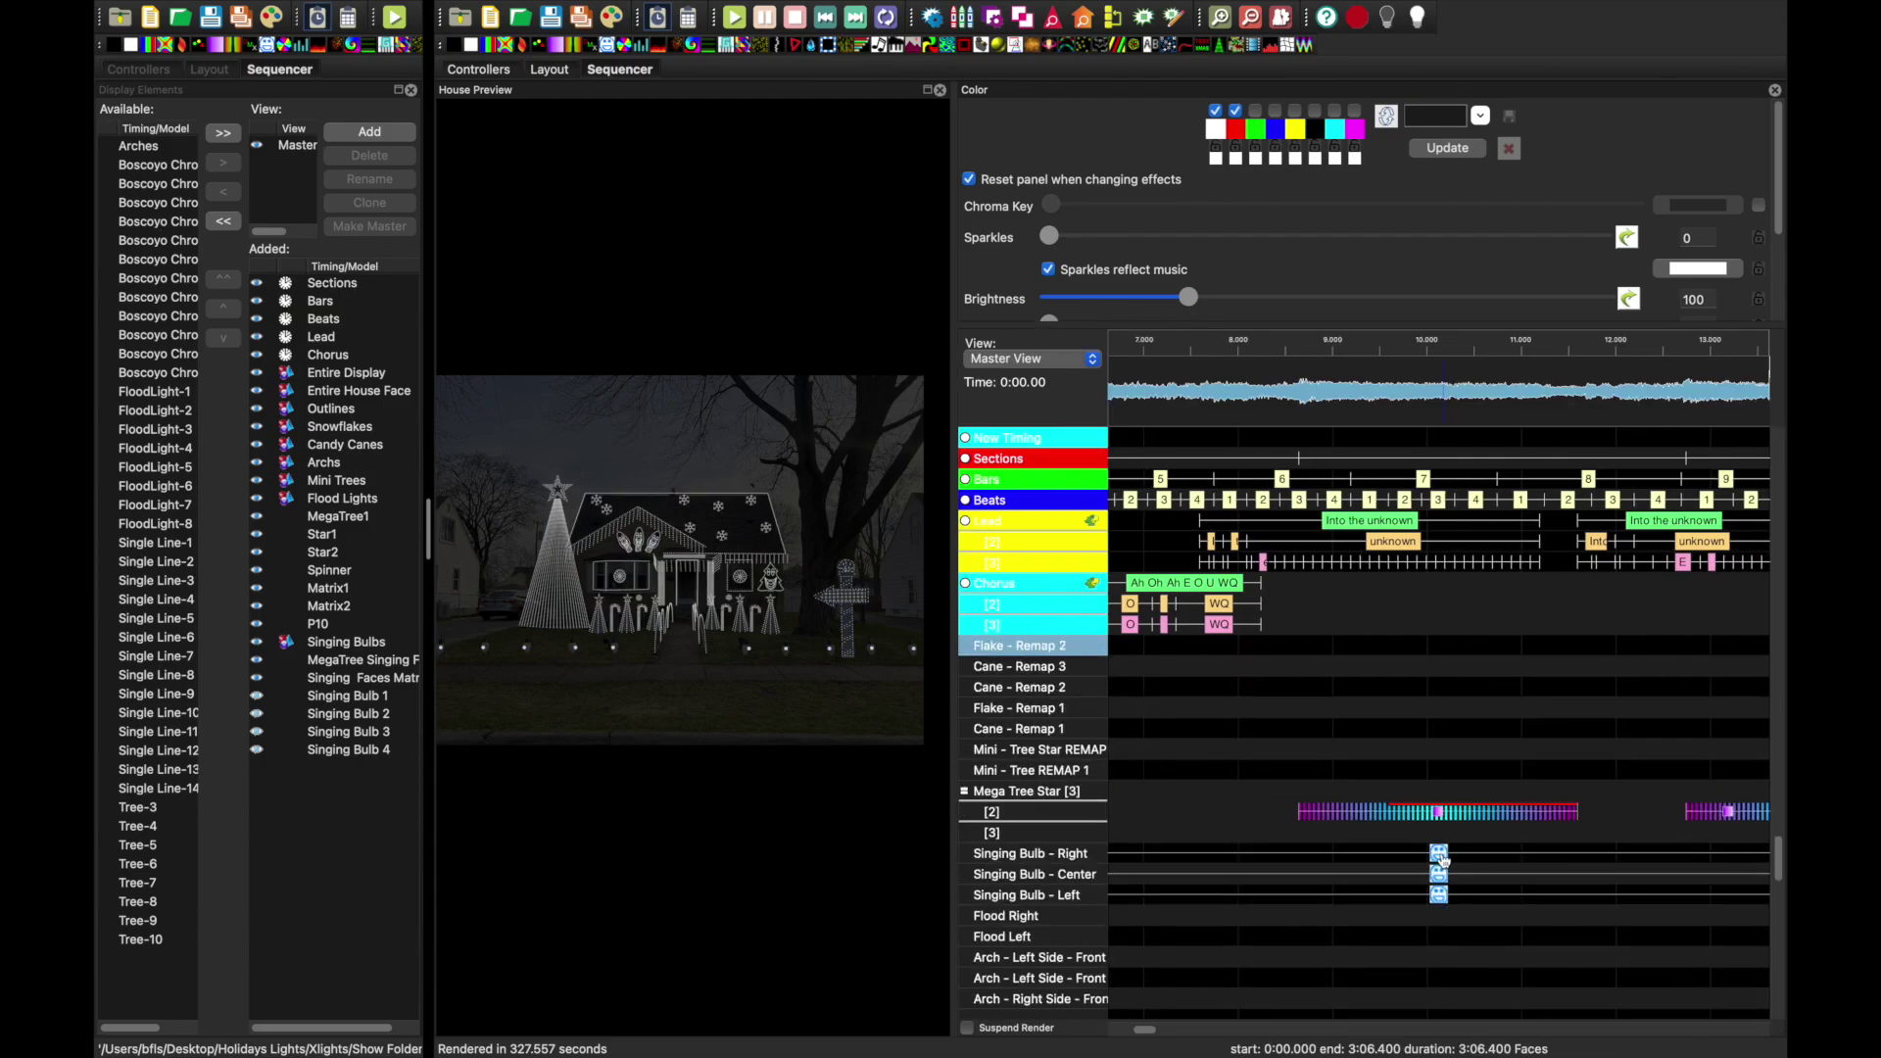
- Set the Right, Center and Left Singing Bulb face effects to the Chromabulb face definition
click(1438, 854)
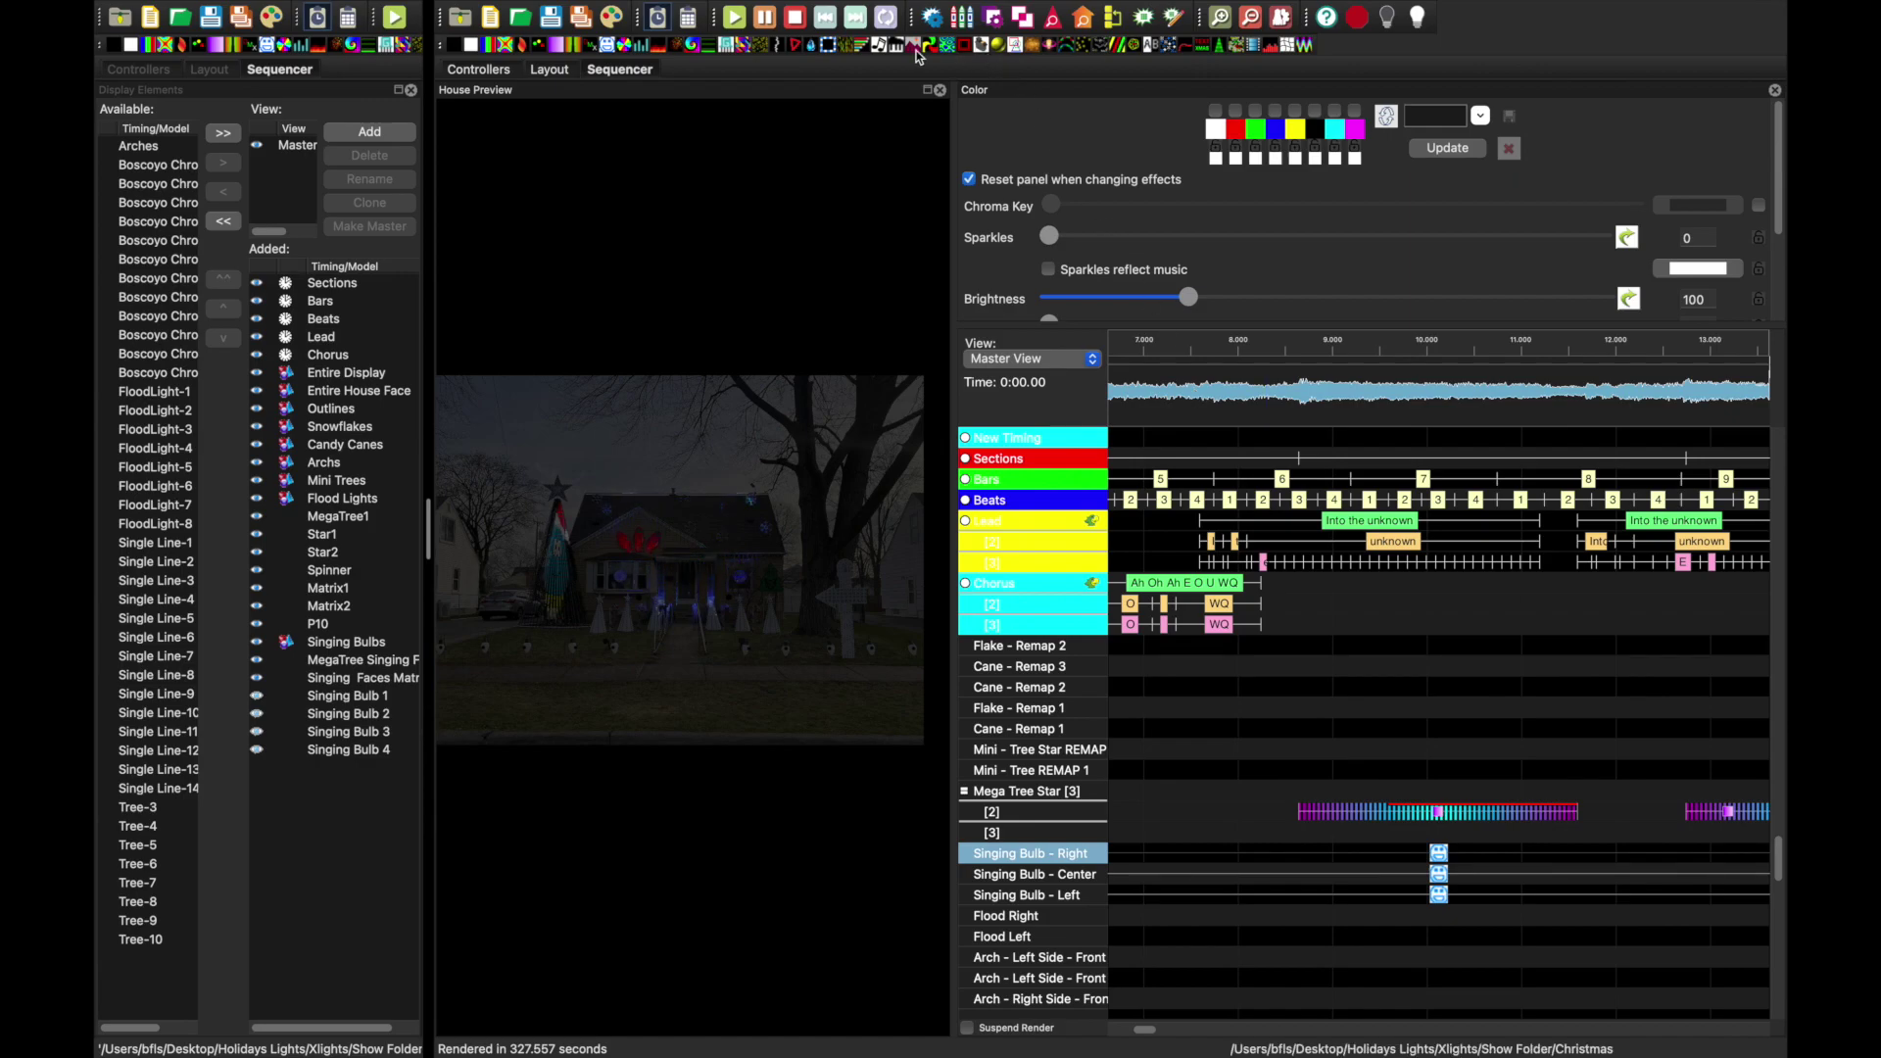
click(930, 17)
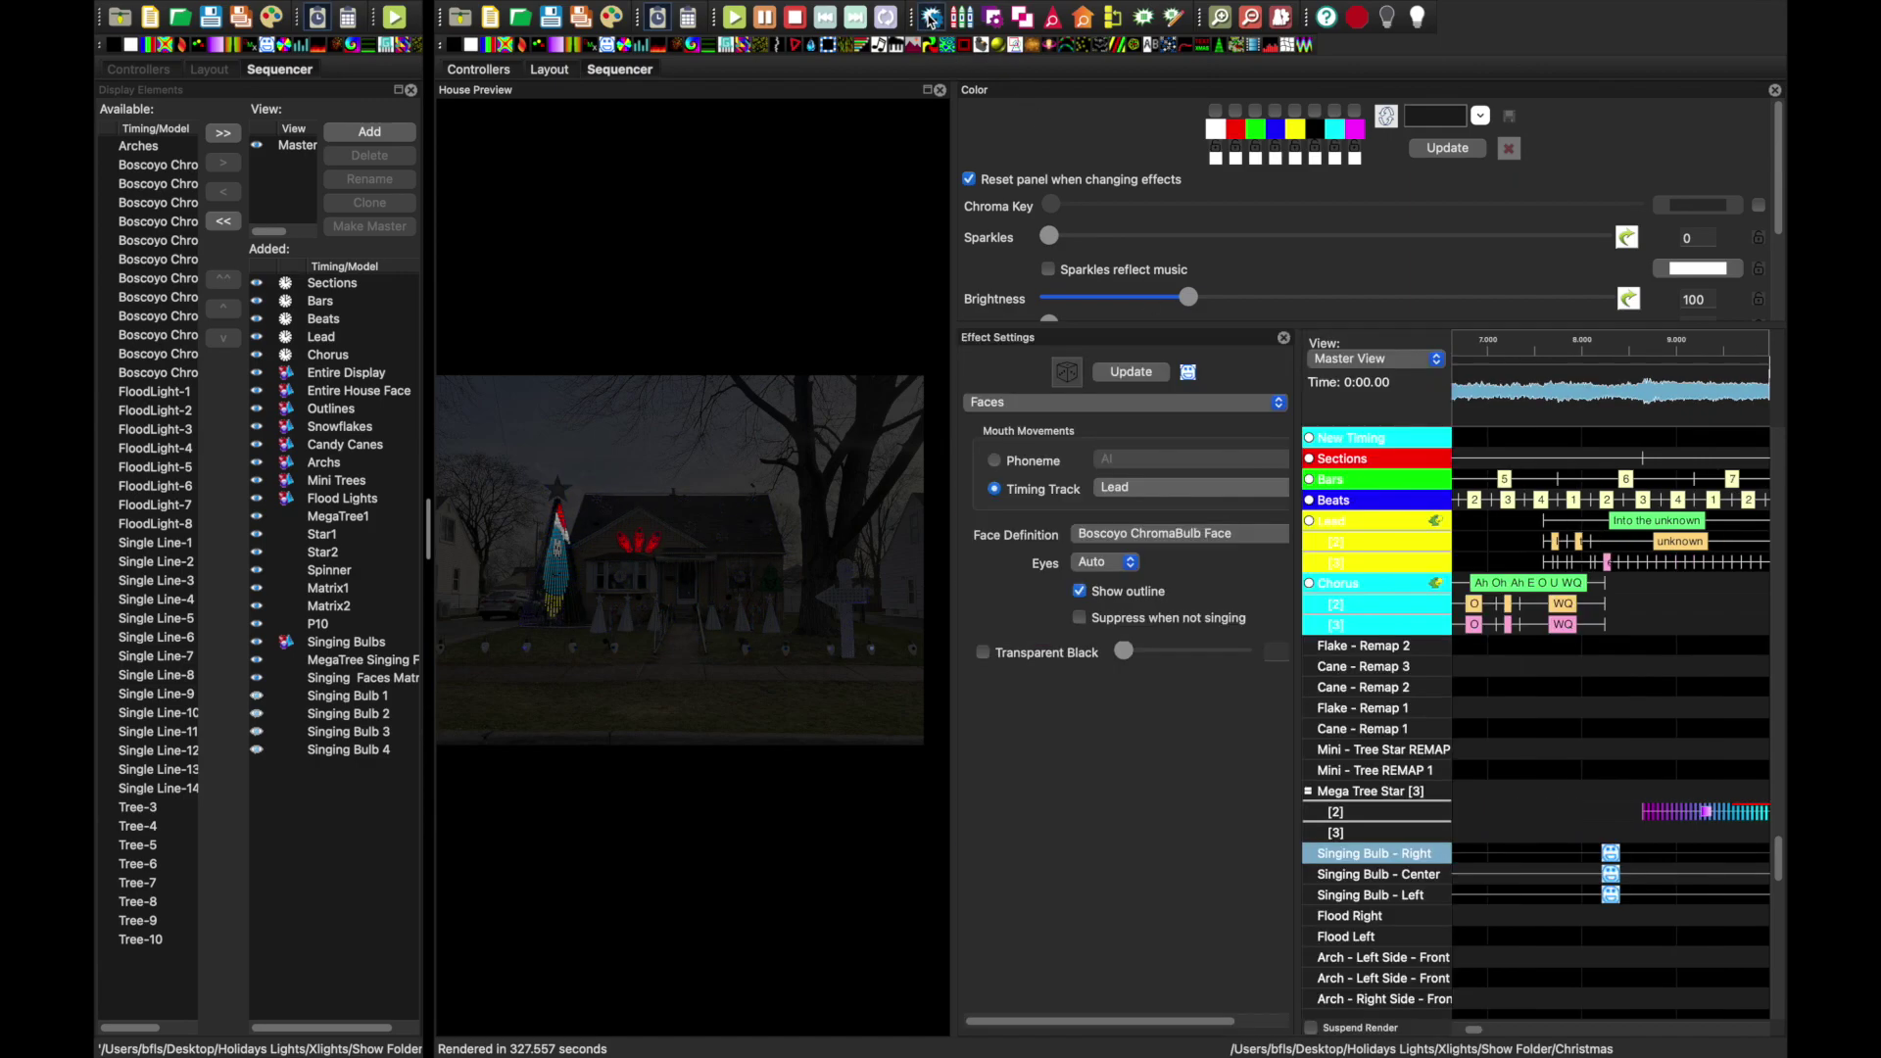
click(1223, 536)
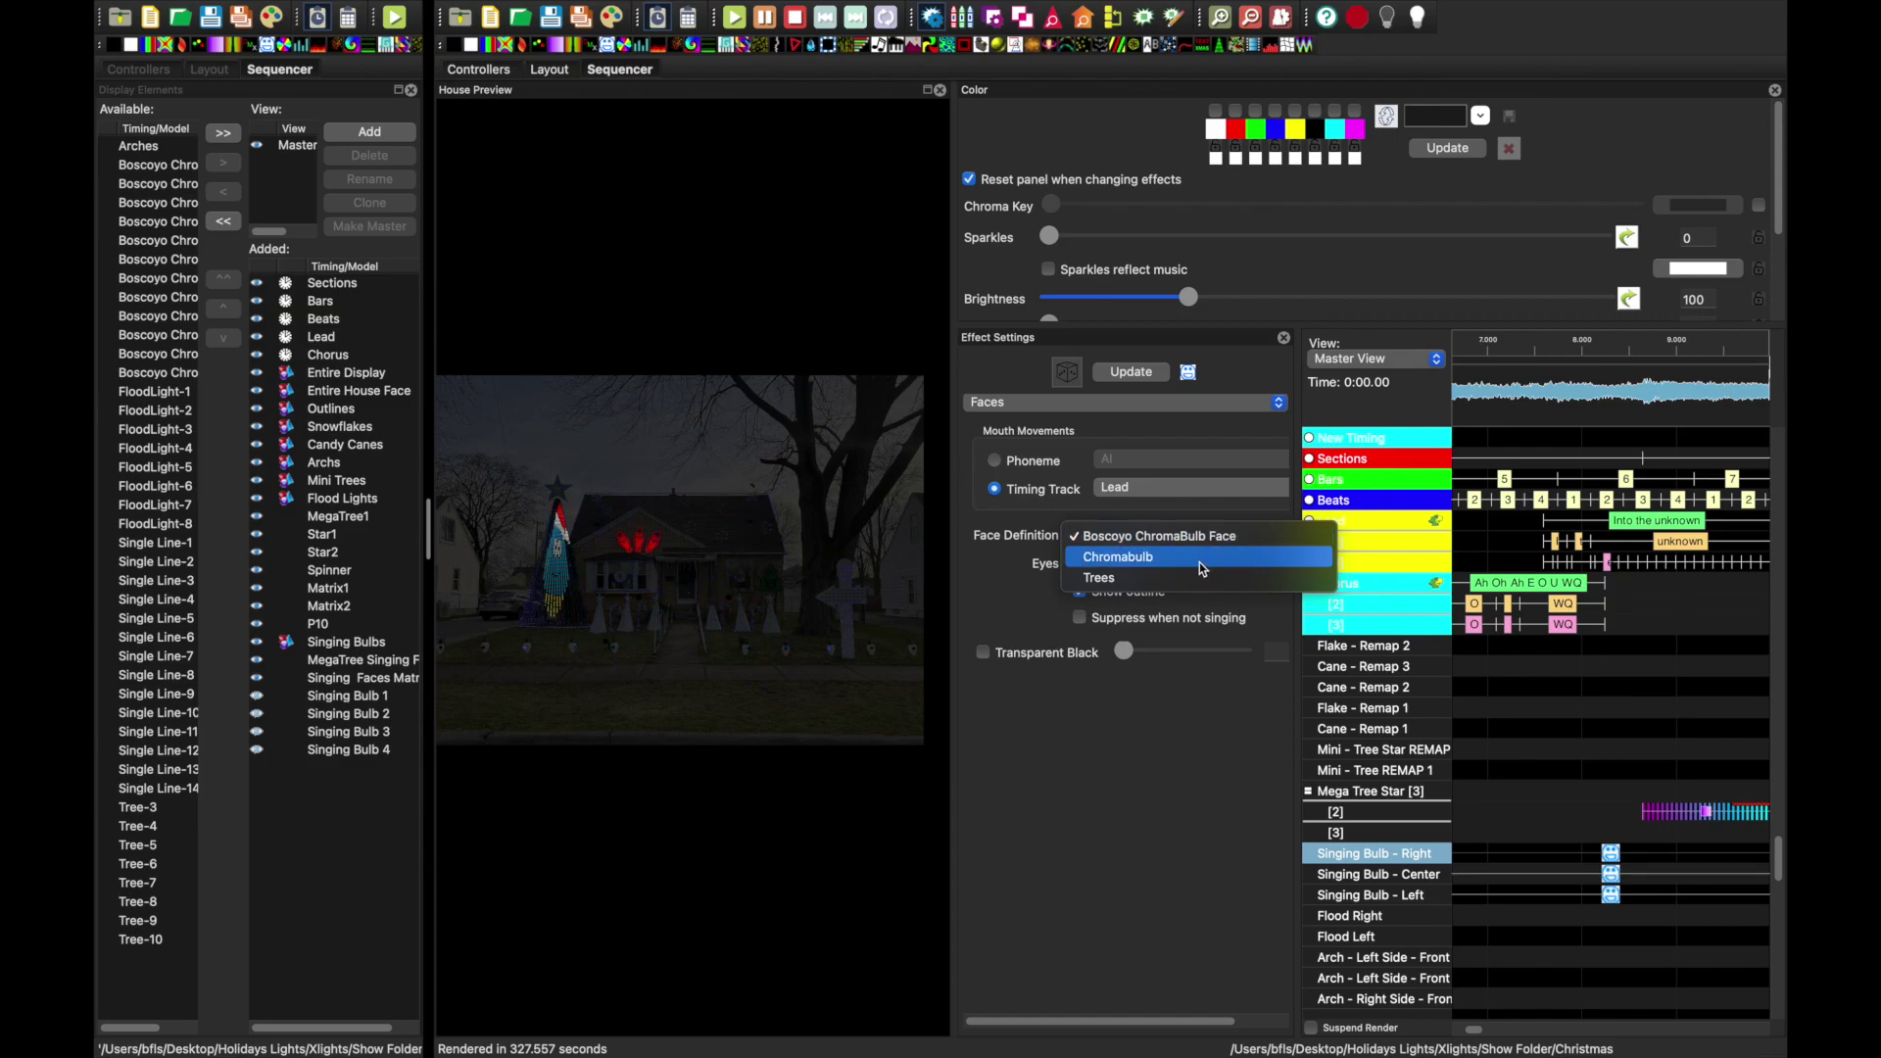
click(1201, 563)
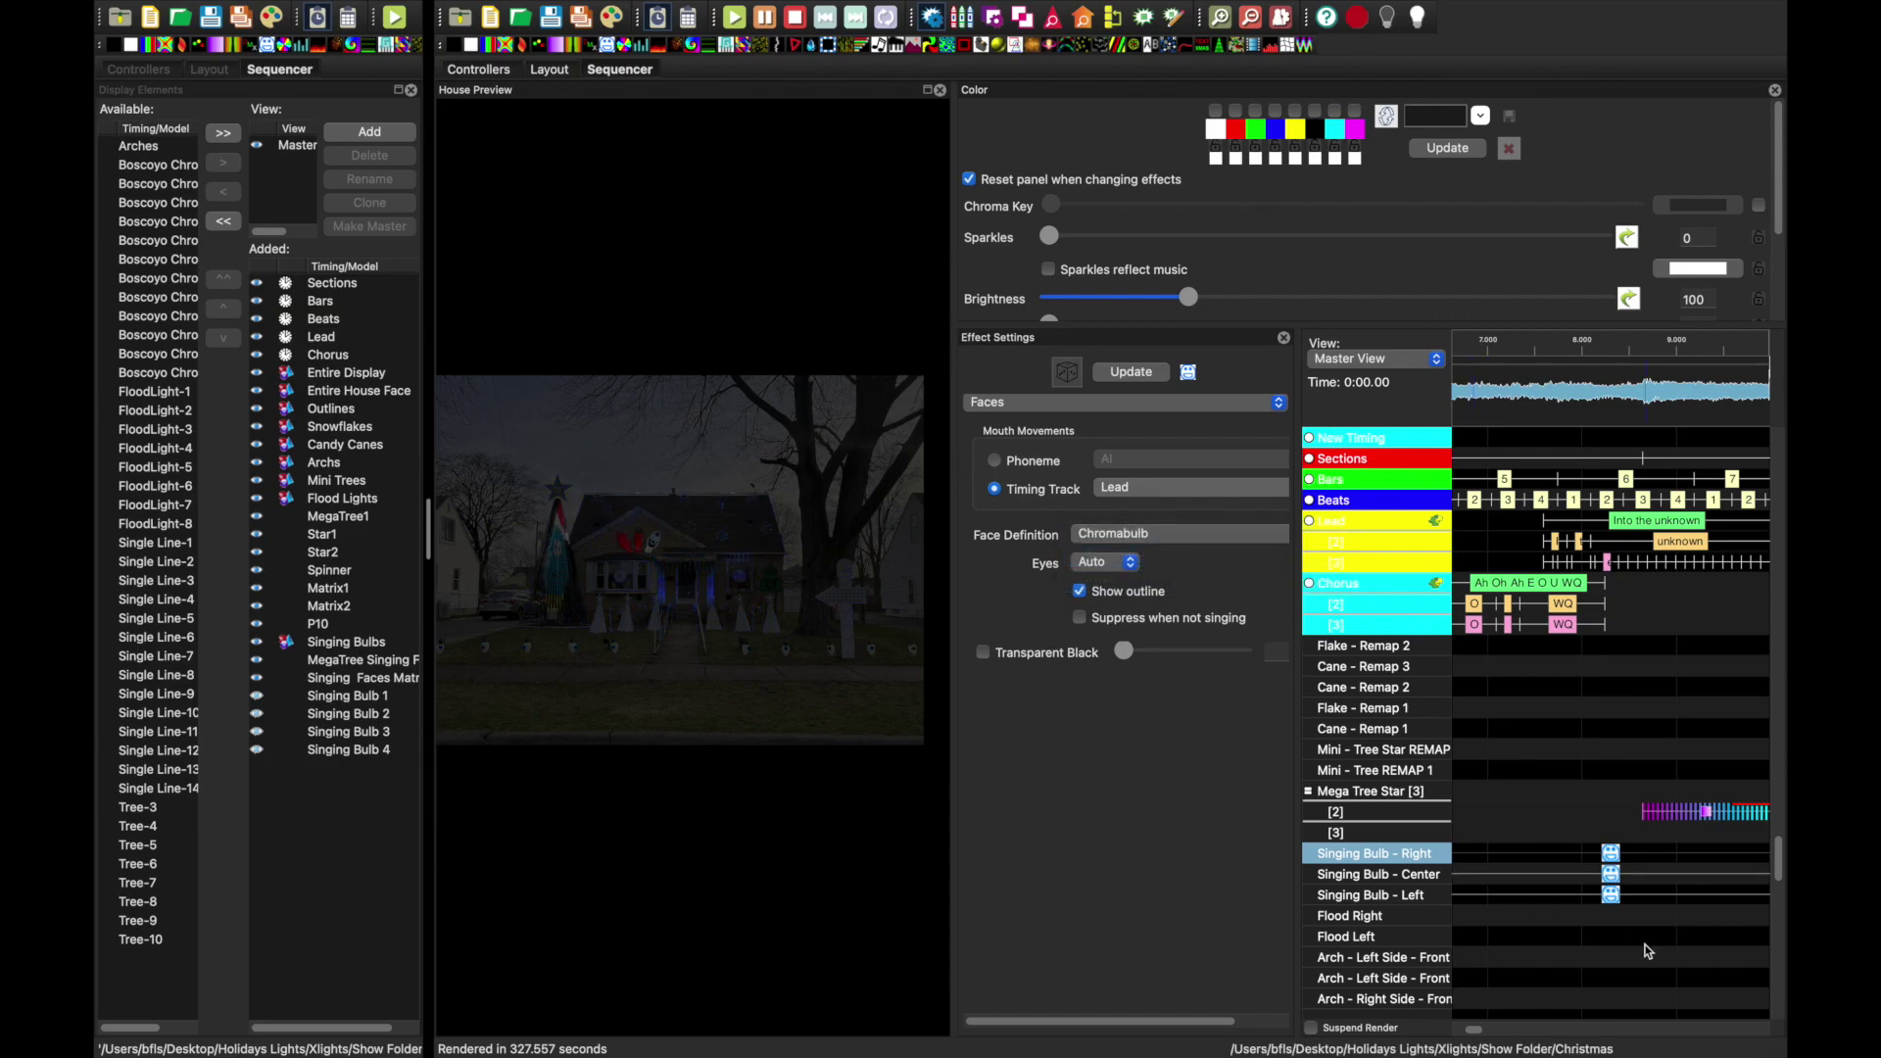
click(1611, 874)
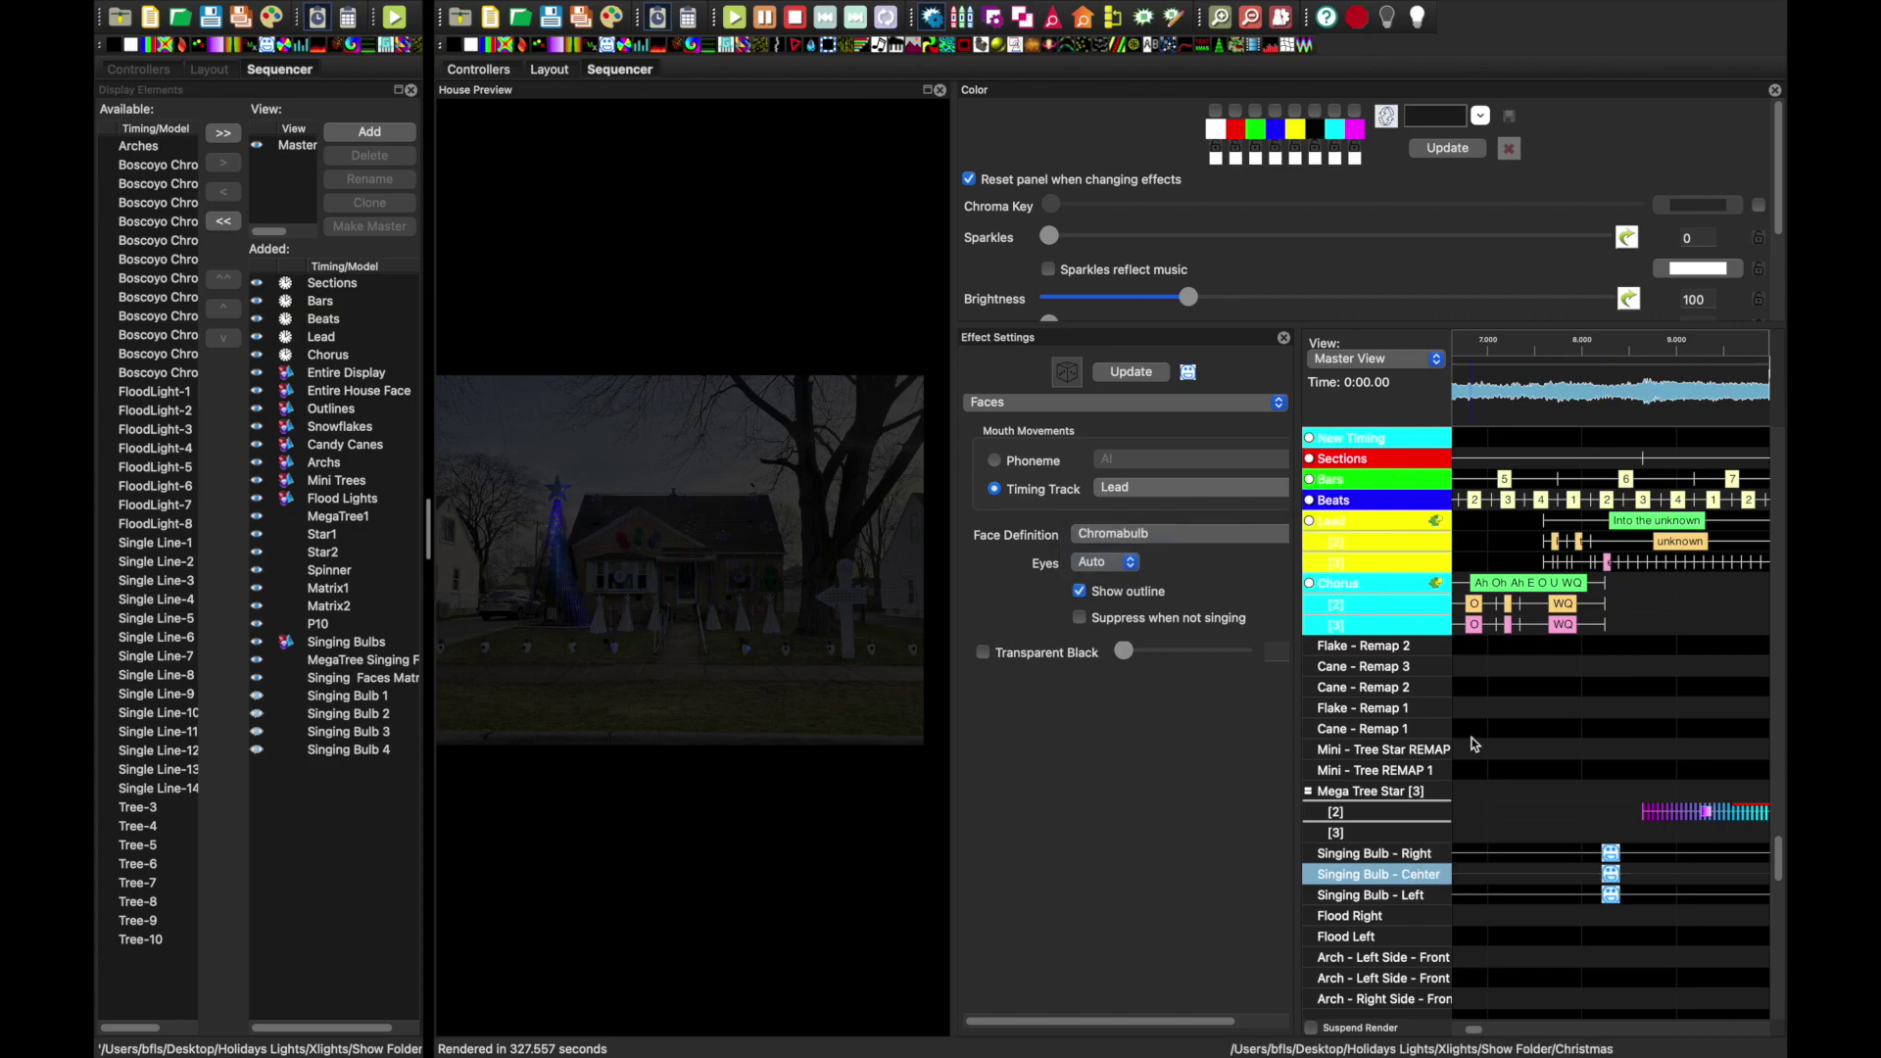
click(1611, 895)
click(1208, 545)
click(1208, 560)
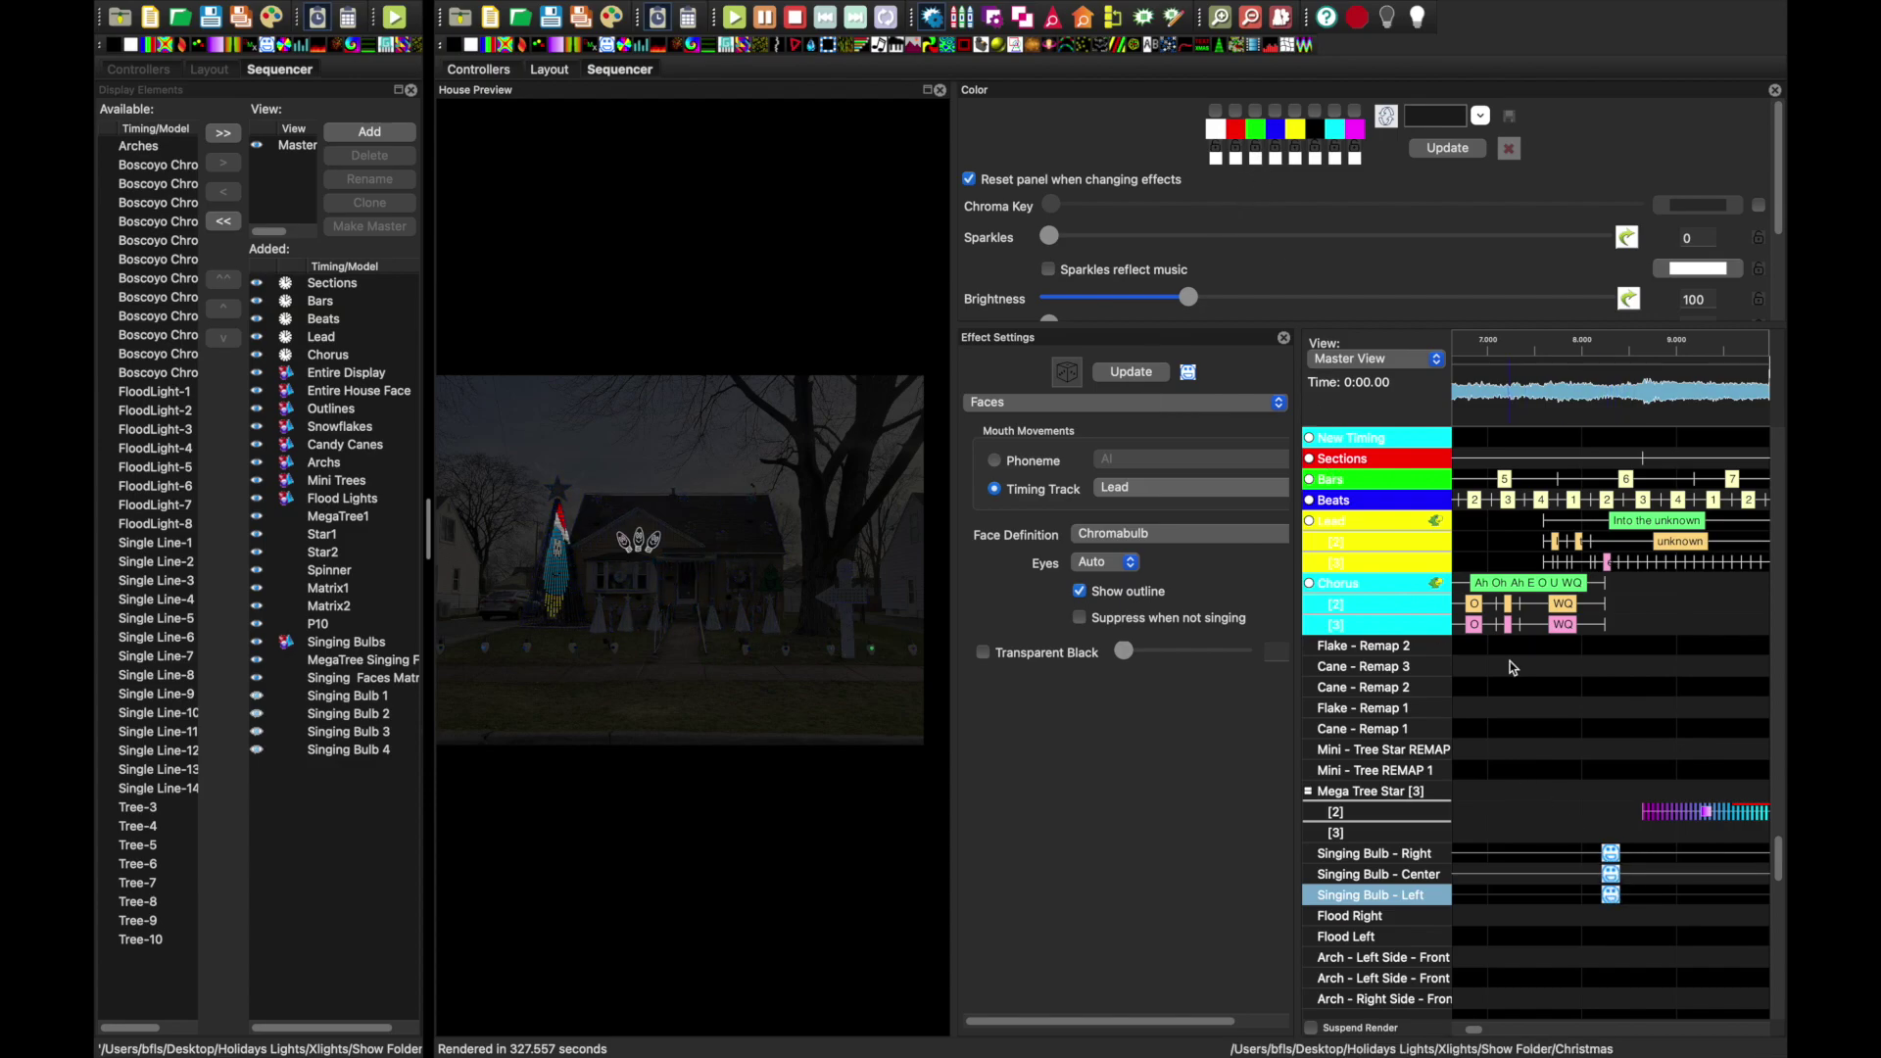
- Enable palette colours 1, 2, 4 and 5 on the Singing Bulb faces, then play from about 8 seconds
click(1216, 111)
click(1236, 111)
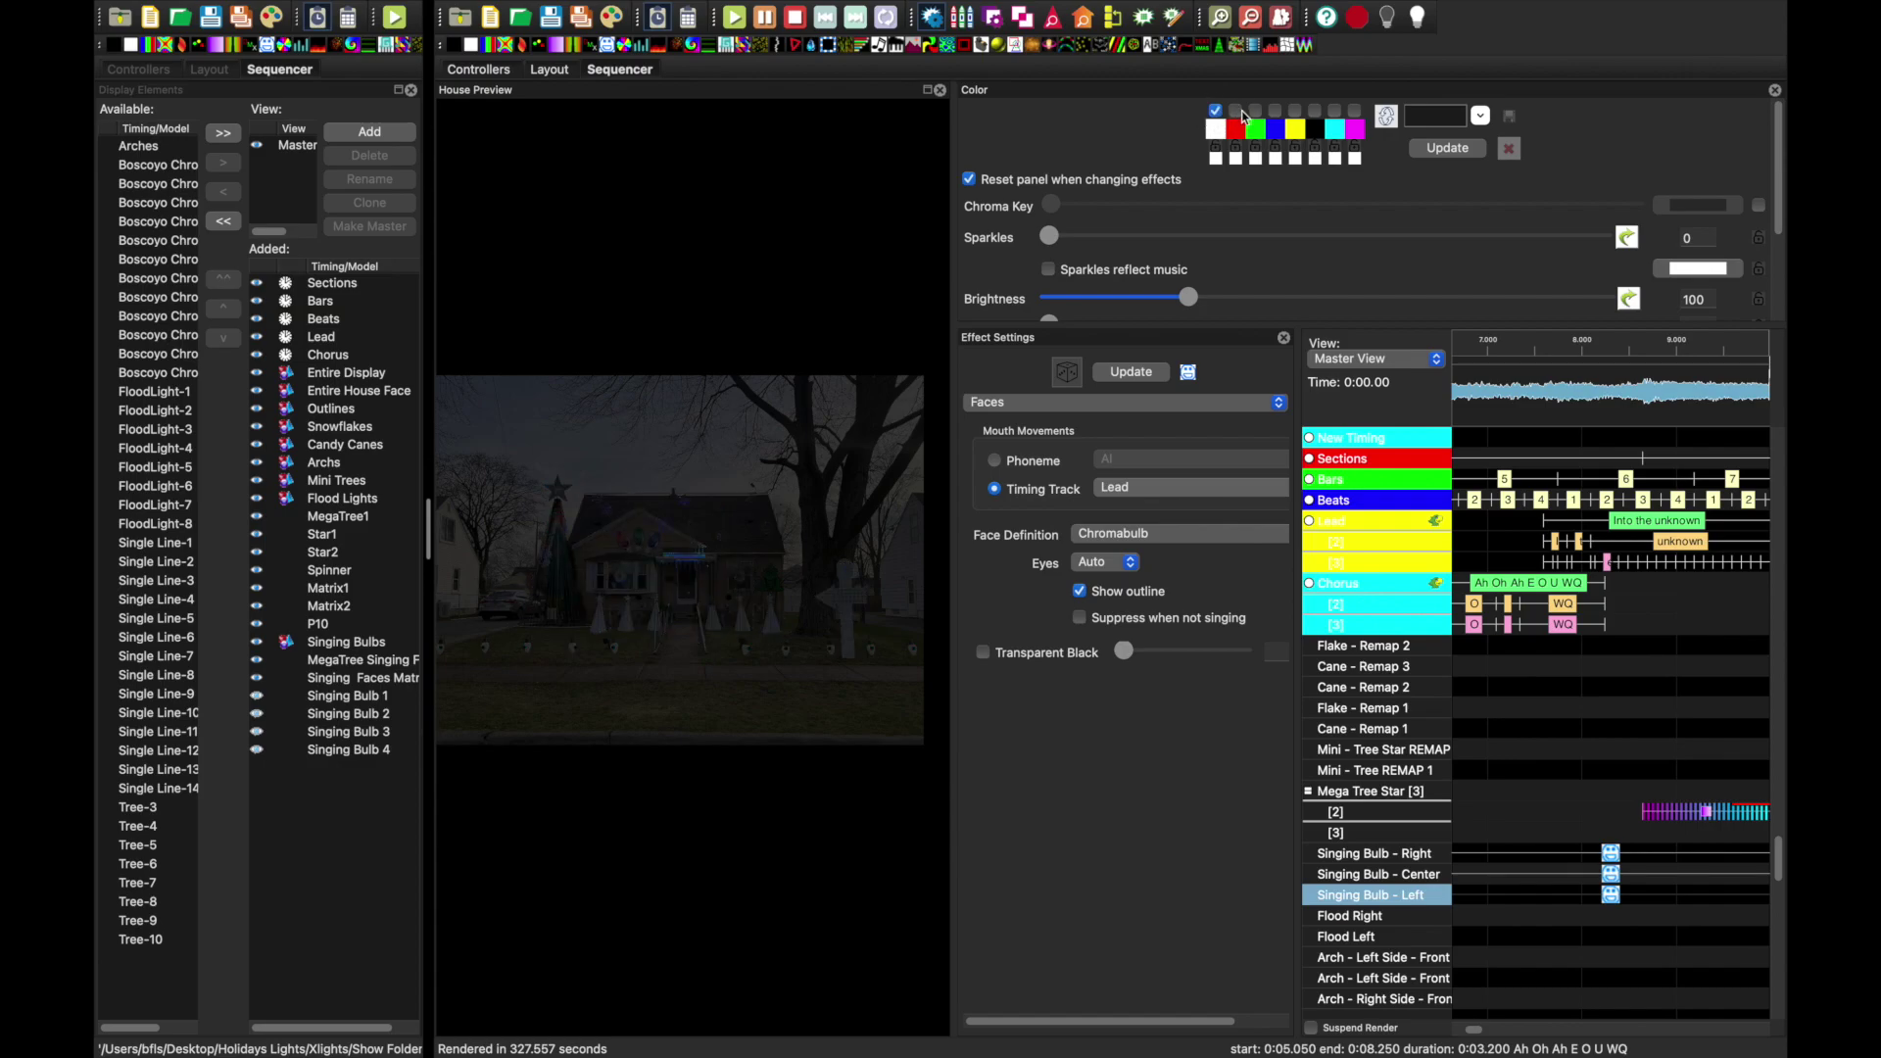
click(1294, 111)
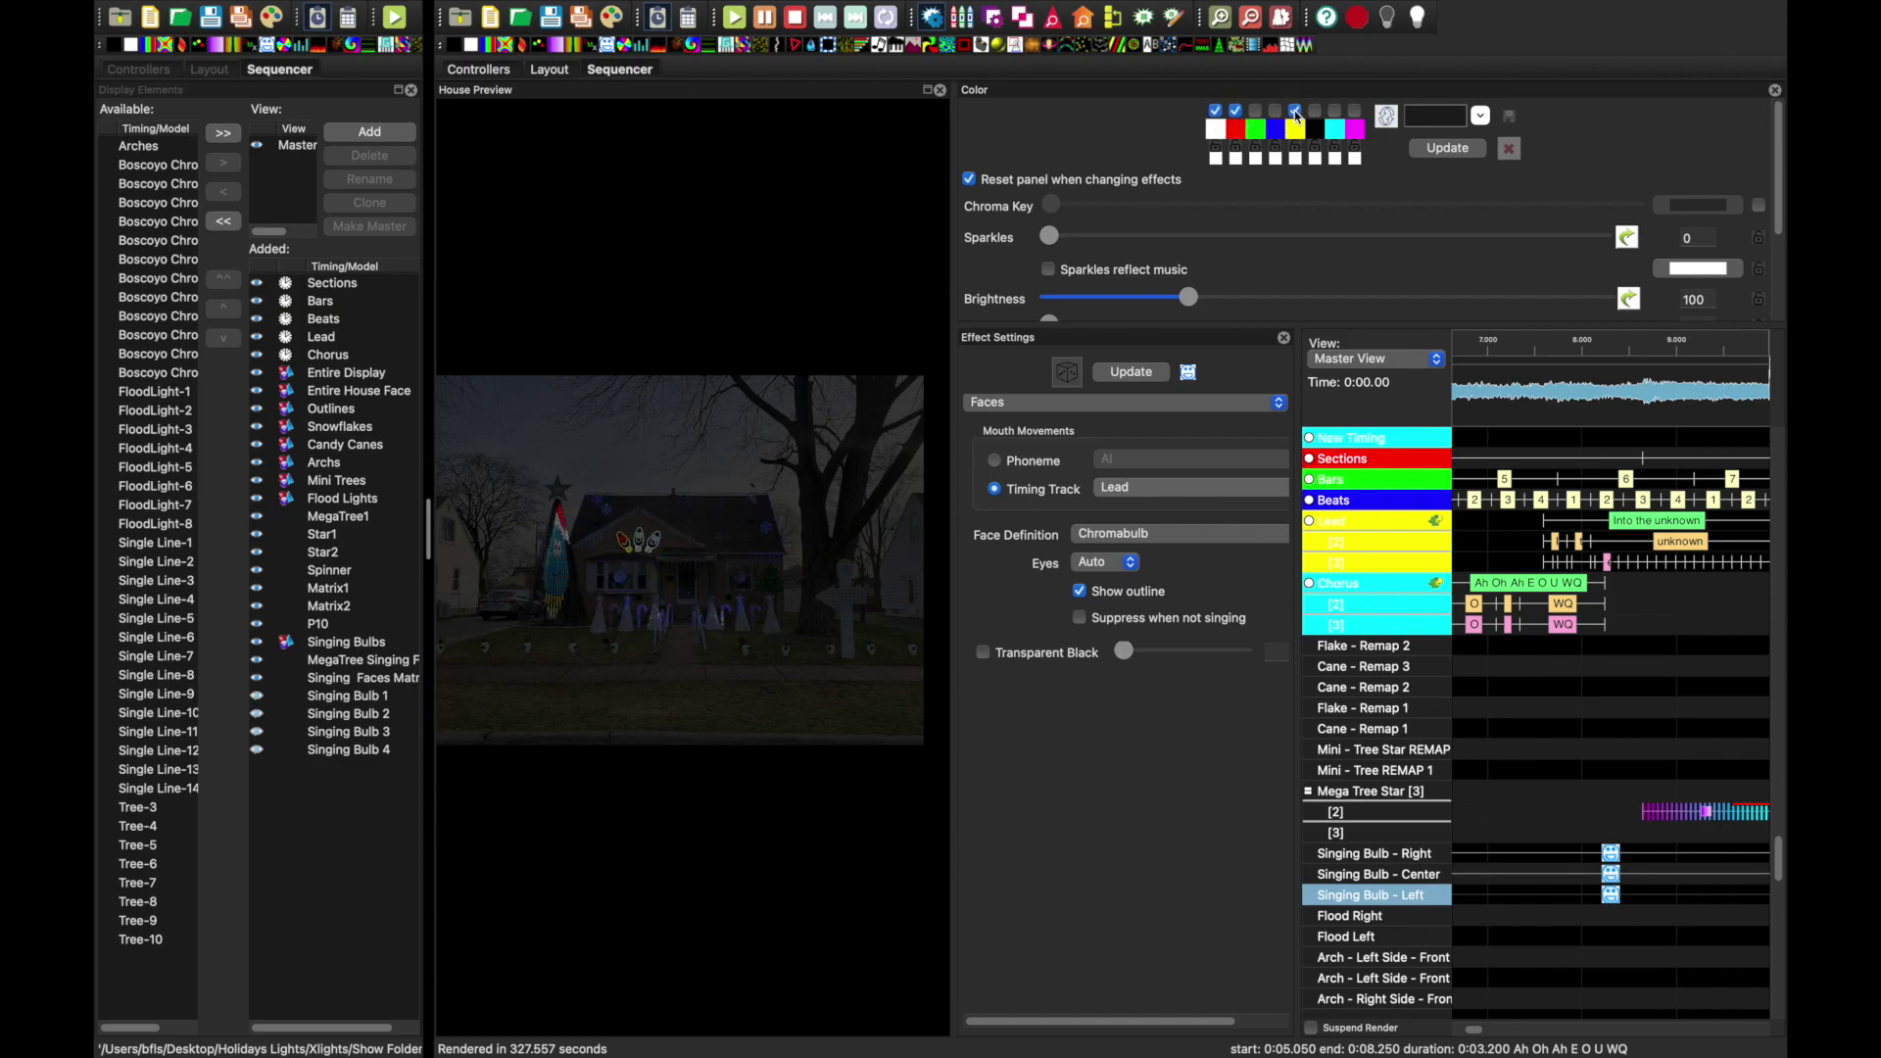
click(1275, 111)
click(1236, 128)
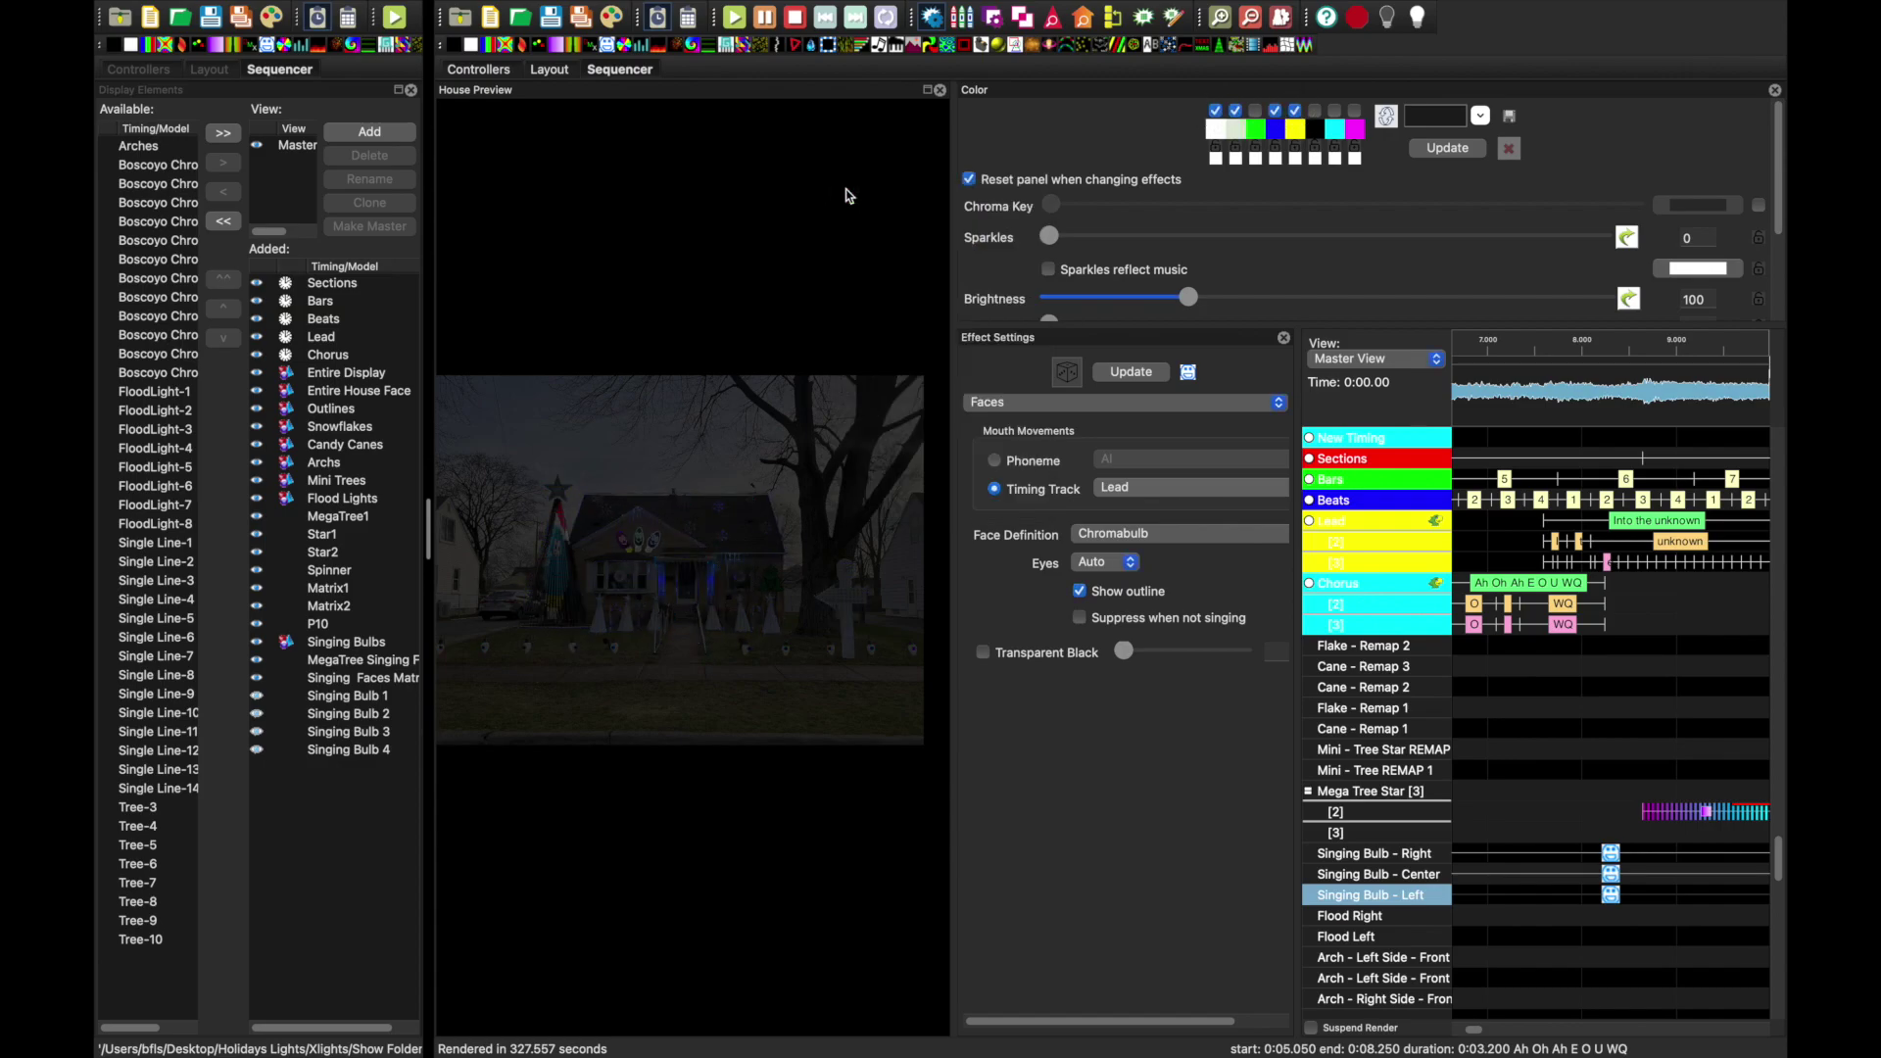
click(1611, 874)
click(1295, 111)
click(1295, 128)
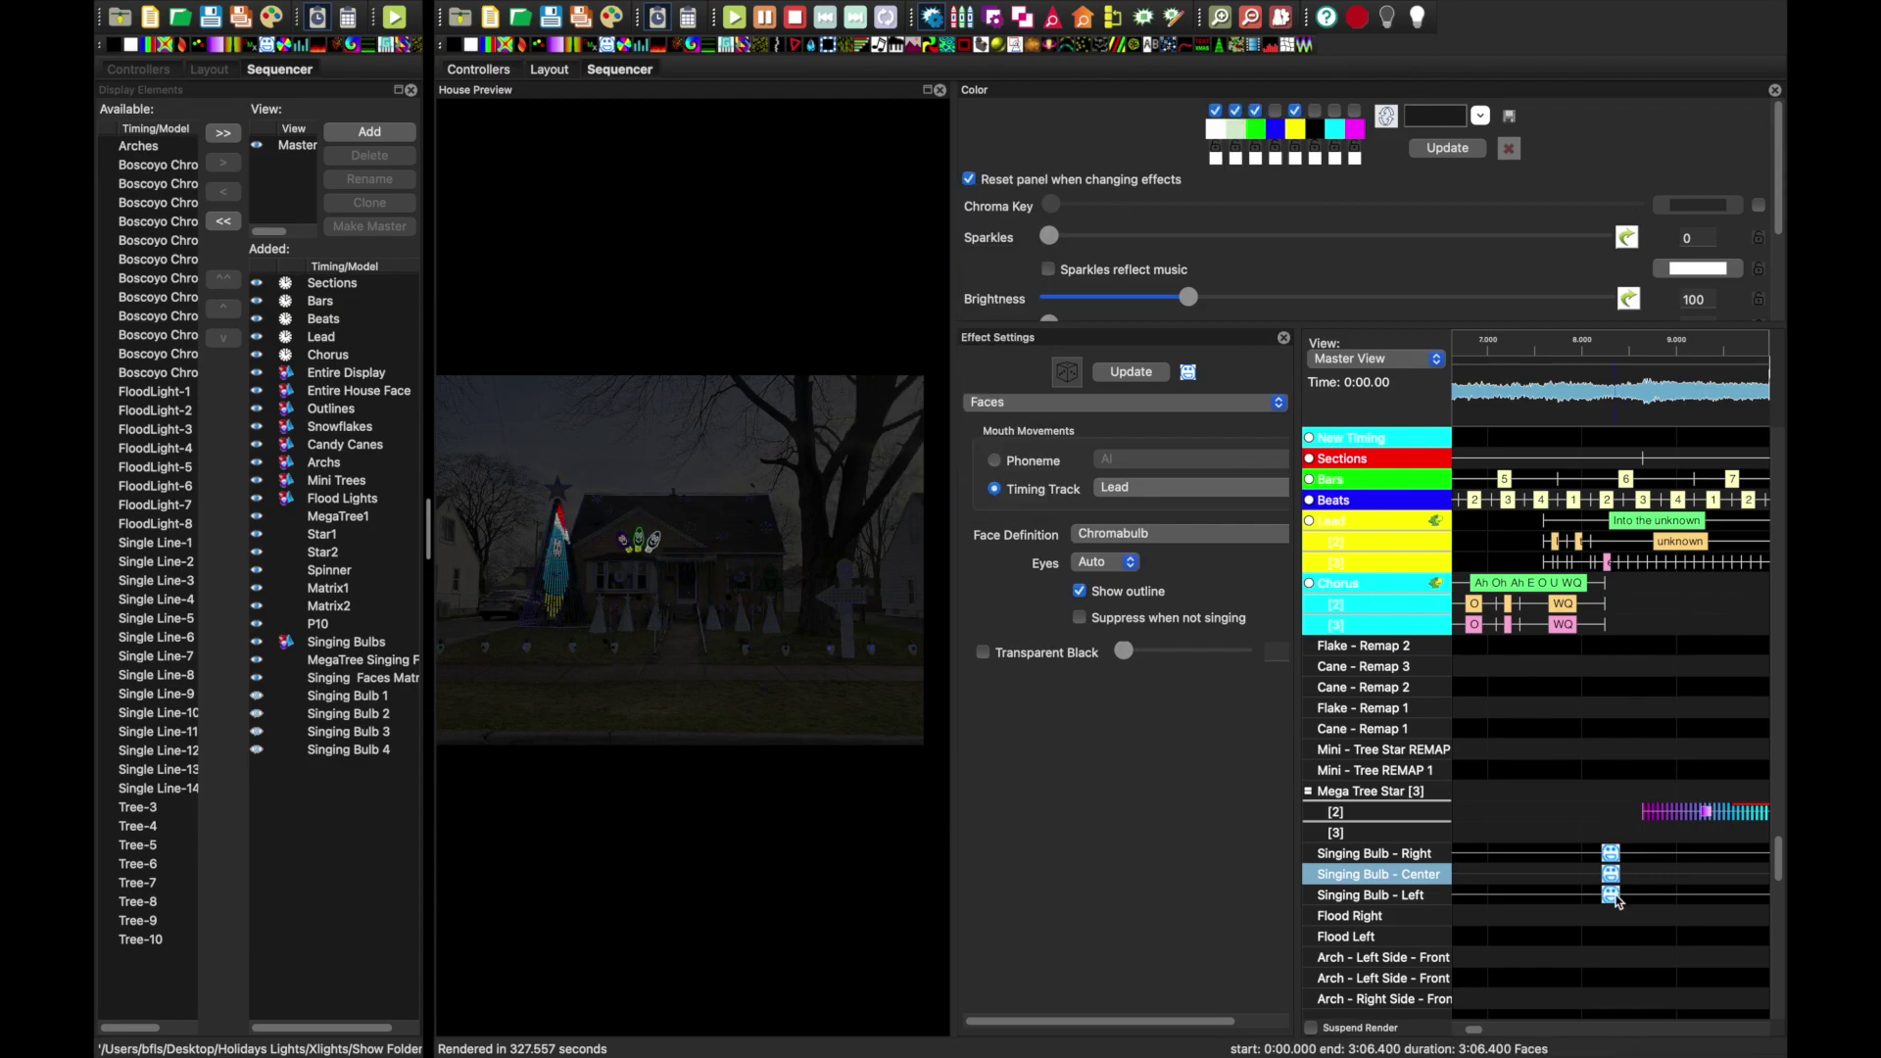
click(1610, 853)
click(1295, 128)
click(843, 192)
click(1611, 894)
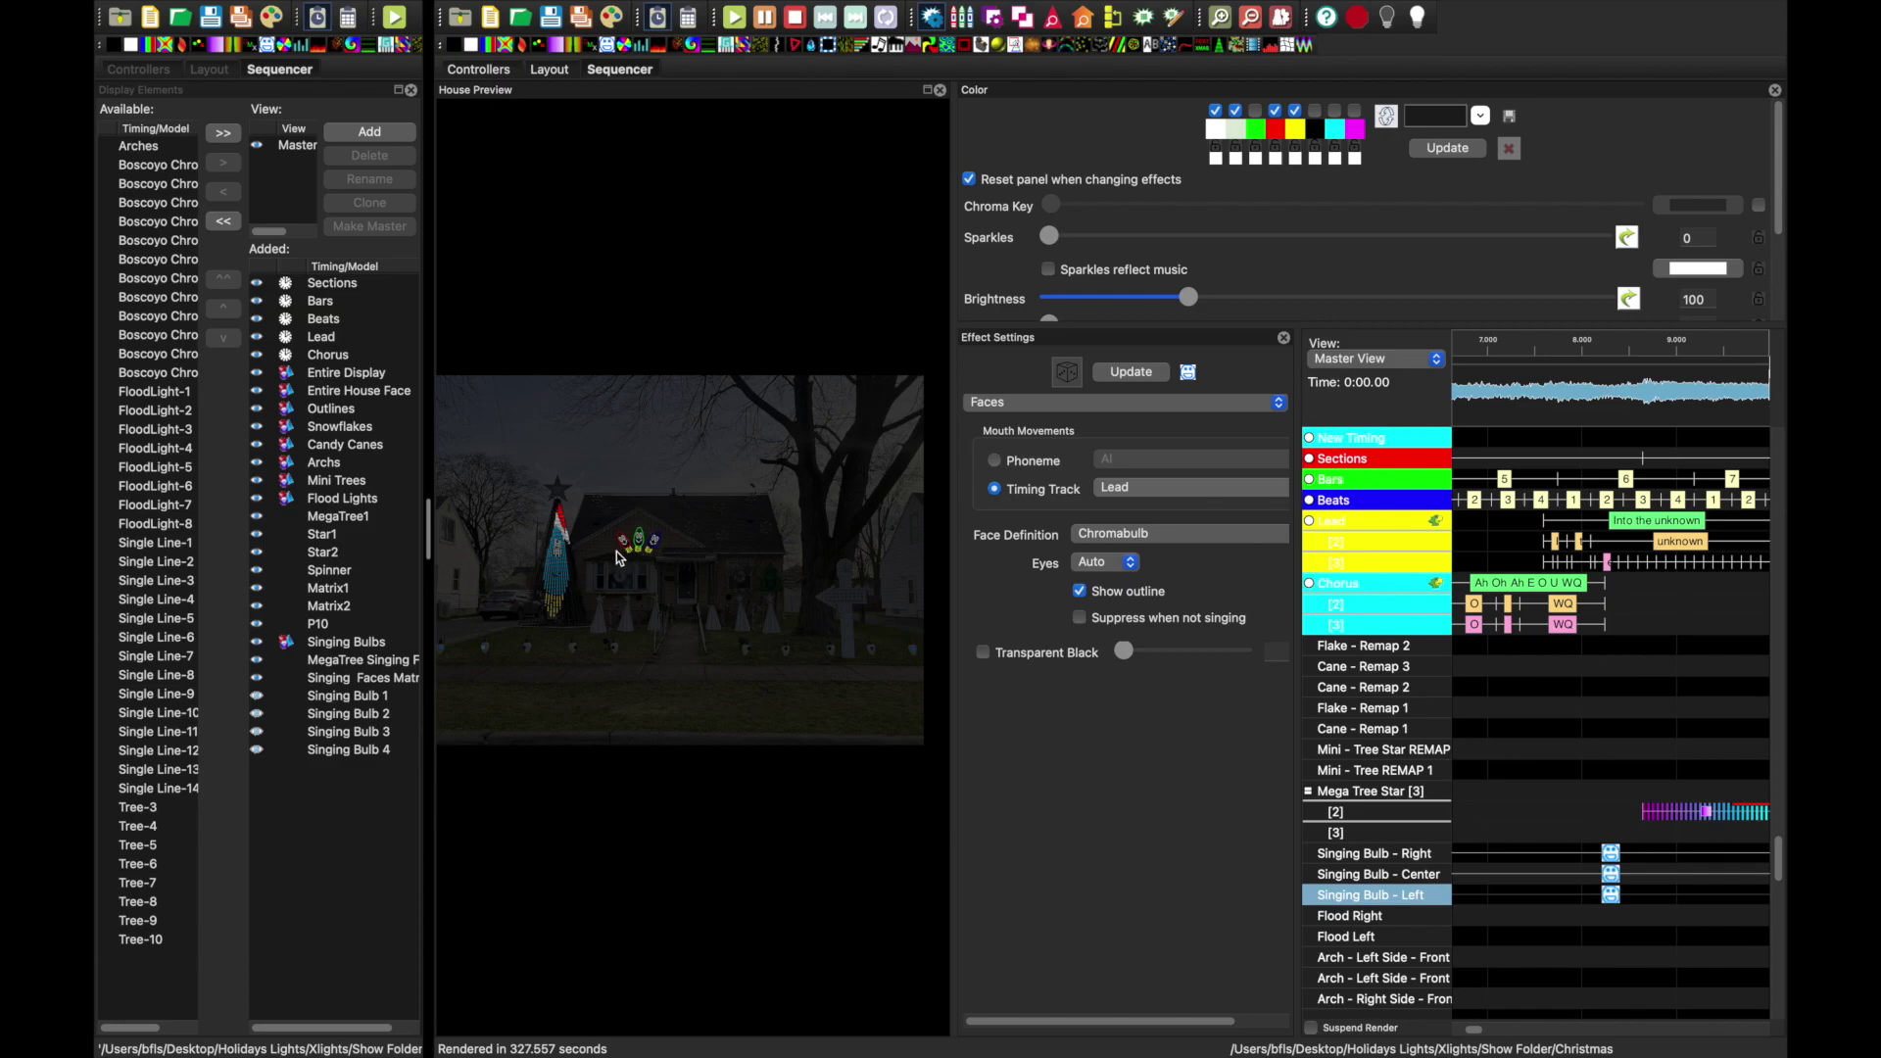
click(1531, 347)
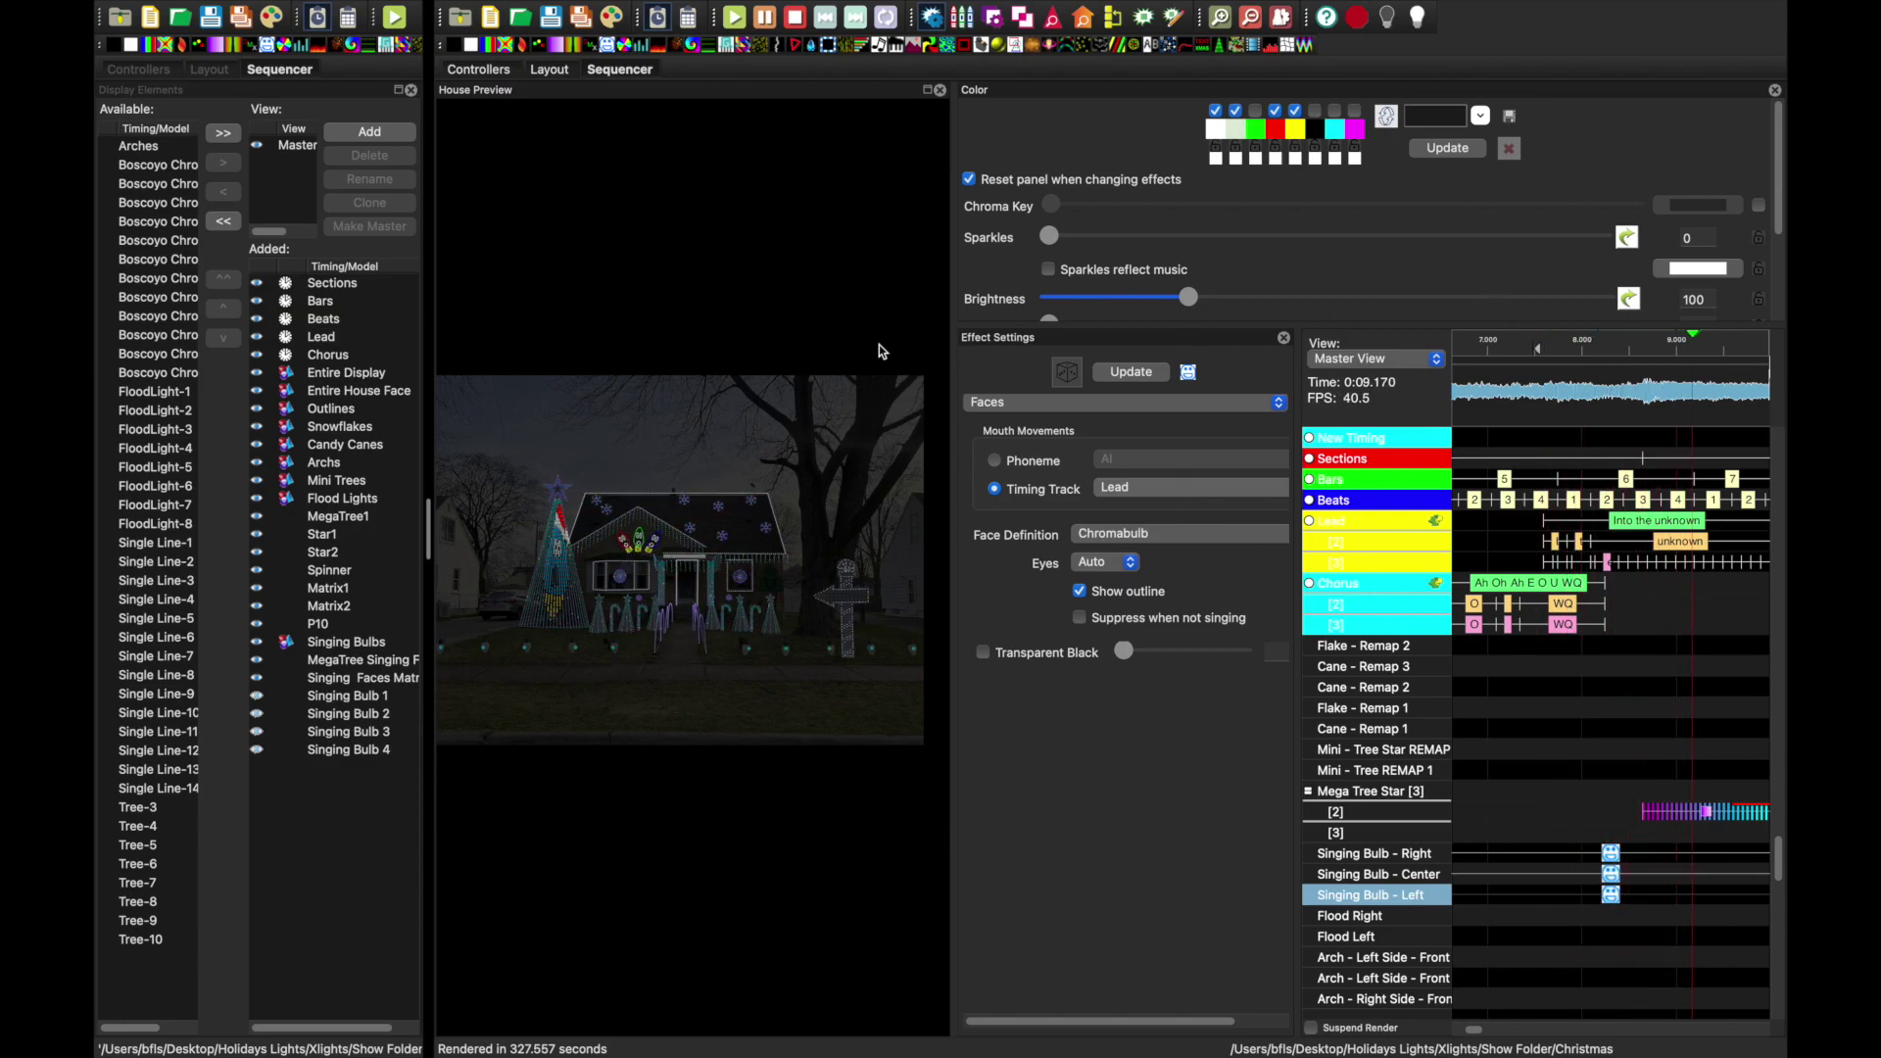